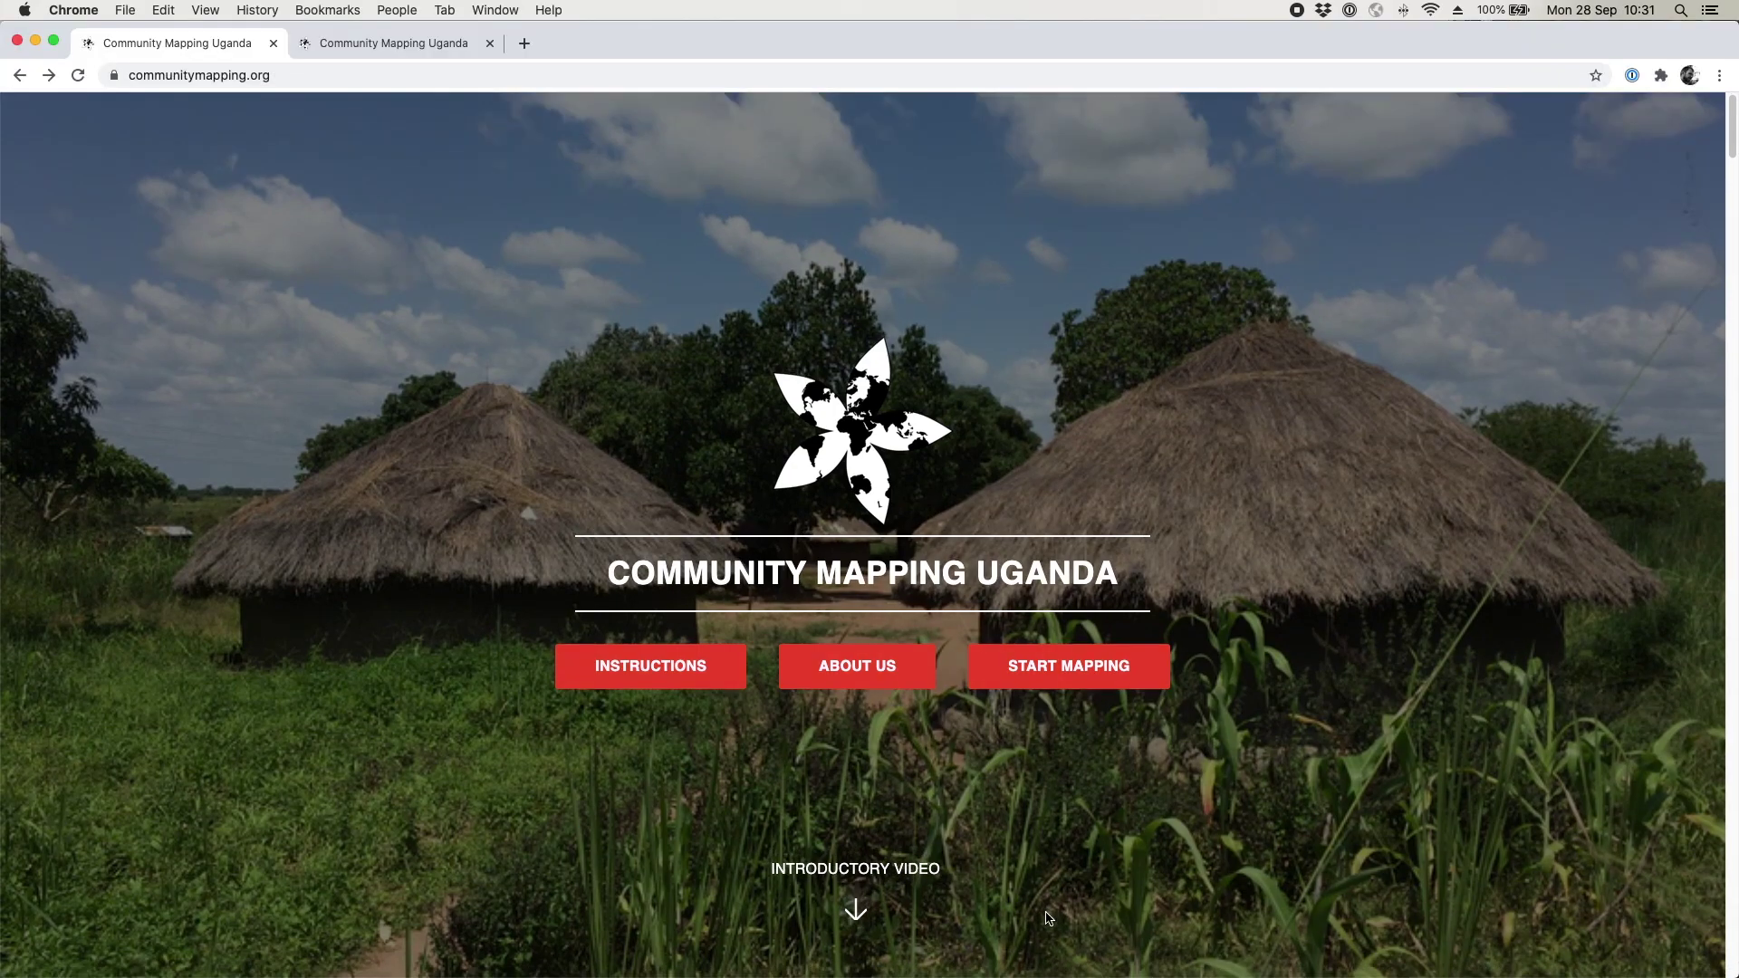
Step: Open a mapping square and compare its map with the satellite image for missing huts, paths and roads
left_click(1075, 677)
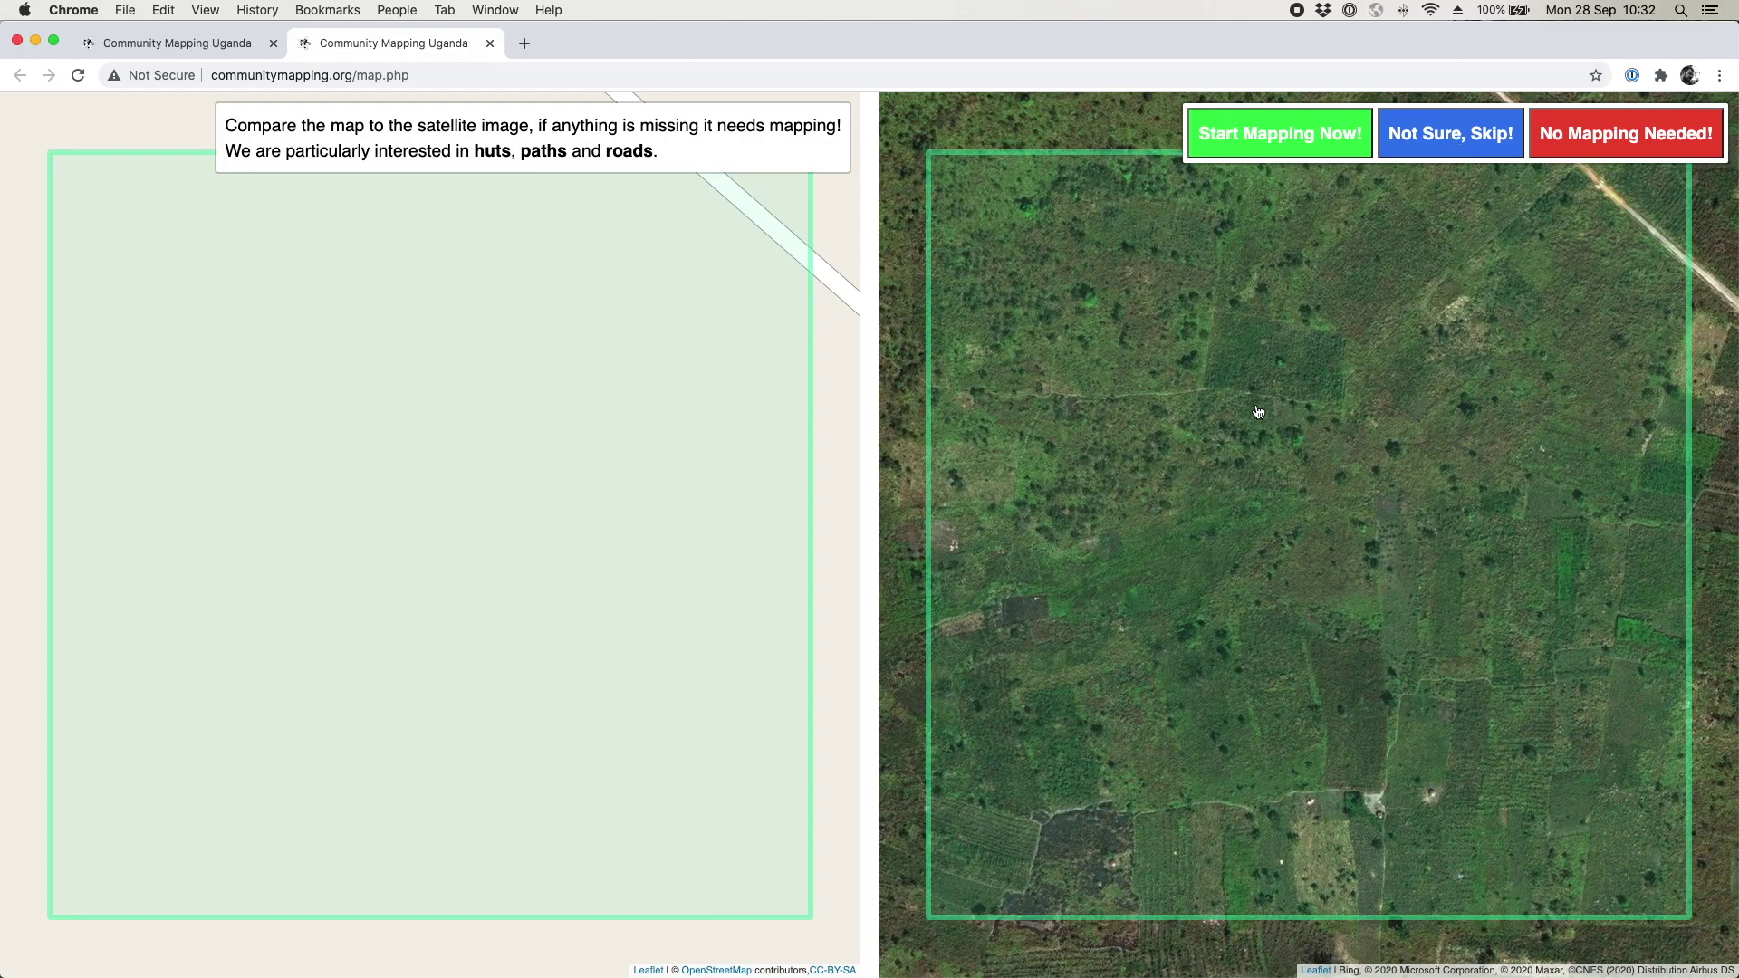
scroll(1364, 840, "up", 3)
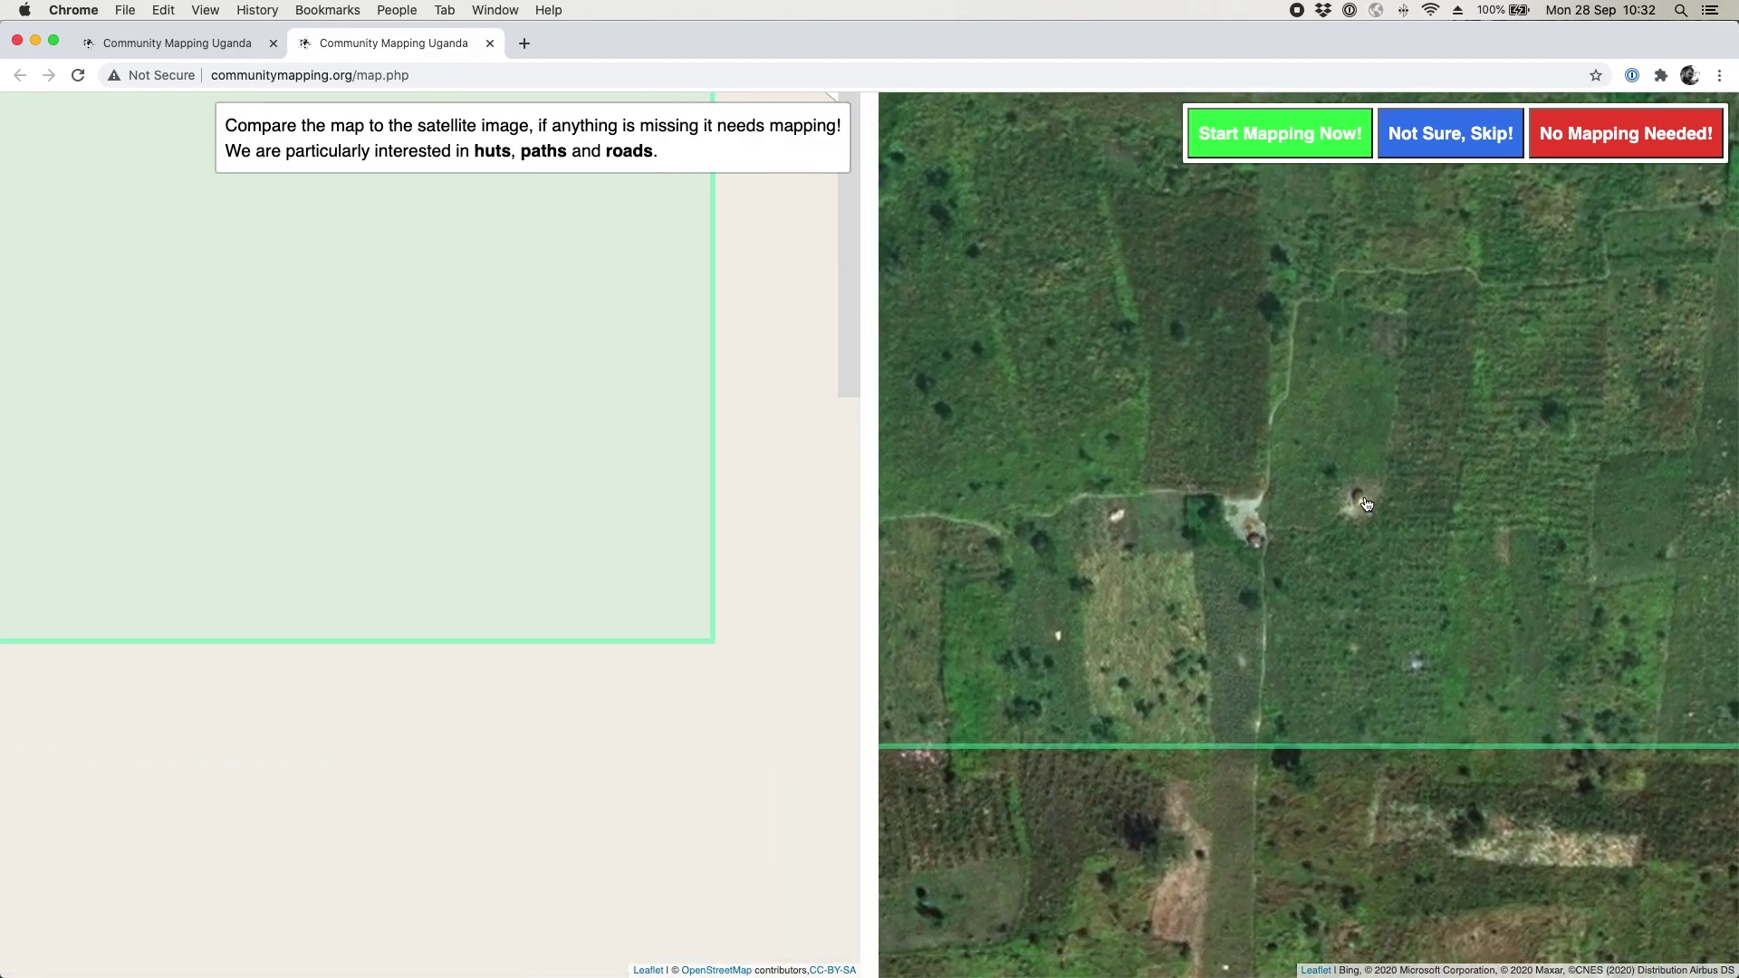
left_click_drag(1232, 556, 1390, 557)
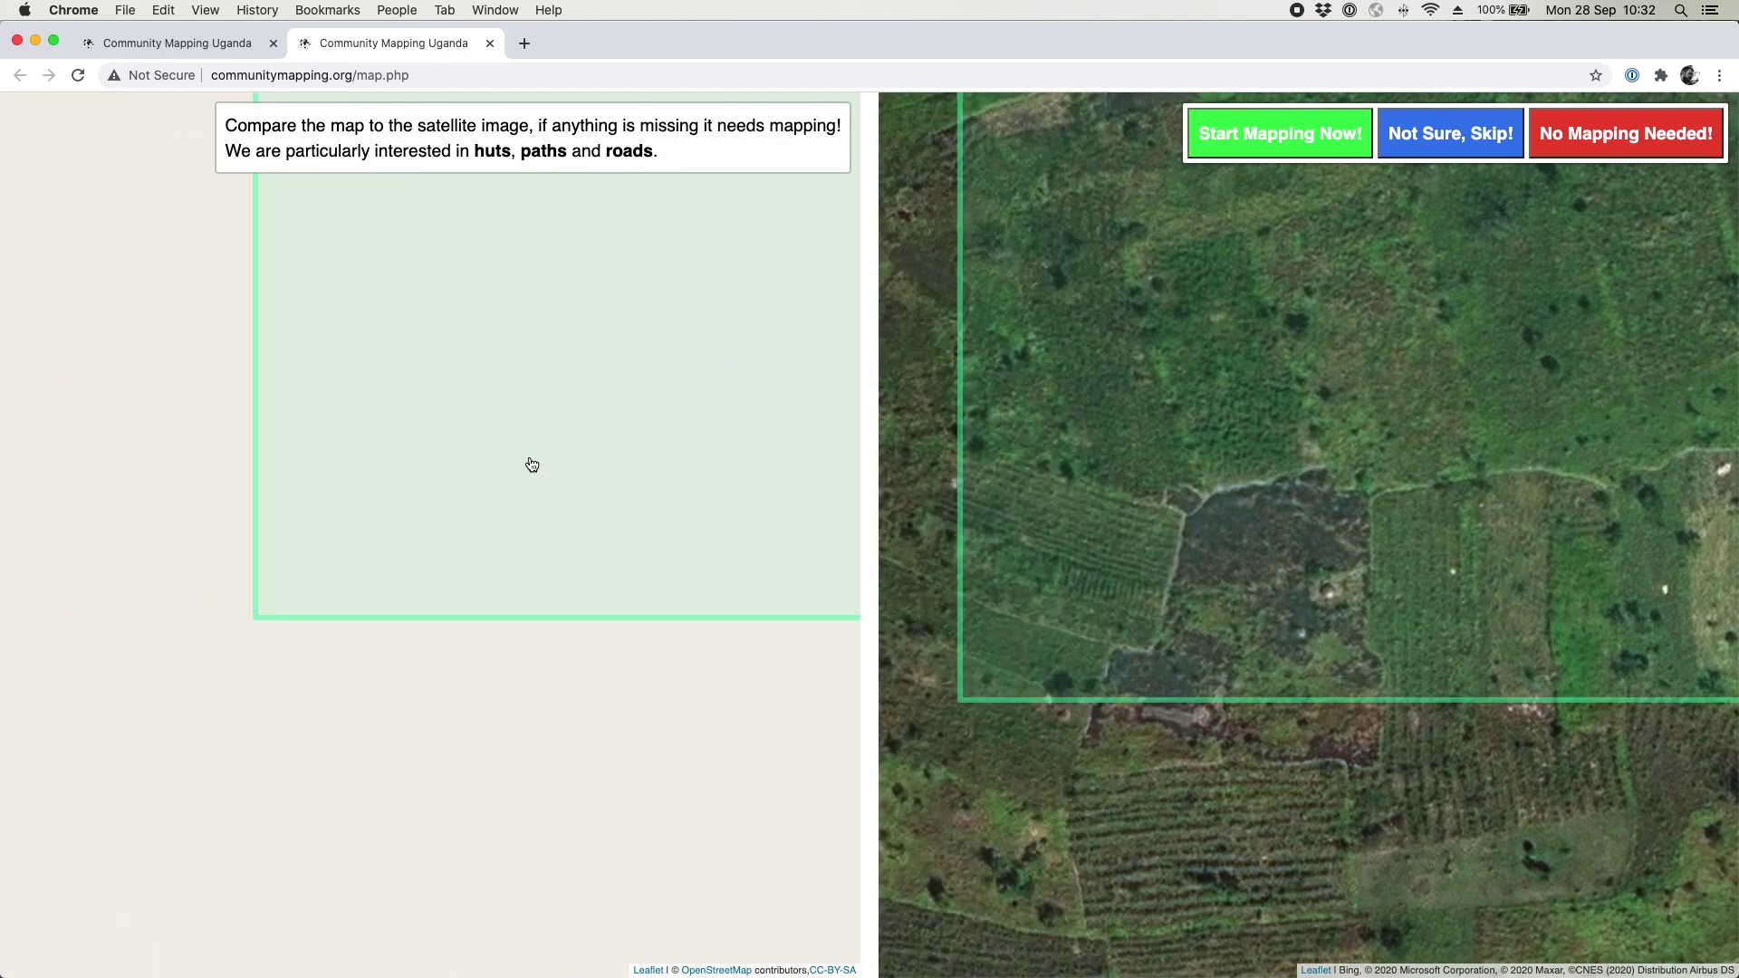
scroll(1148, 403, "down", 2)
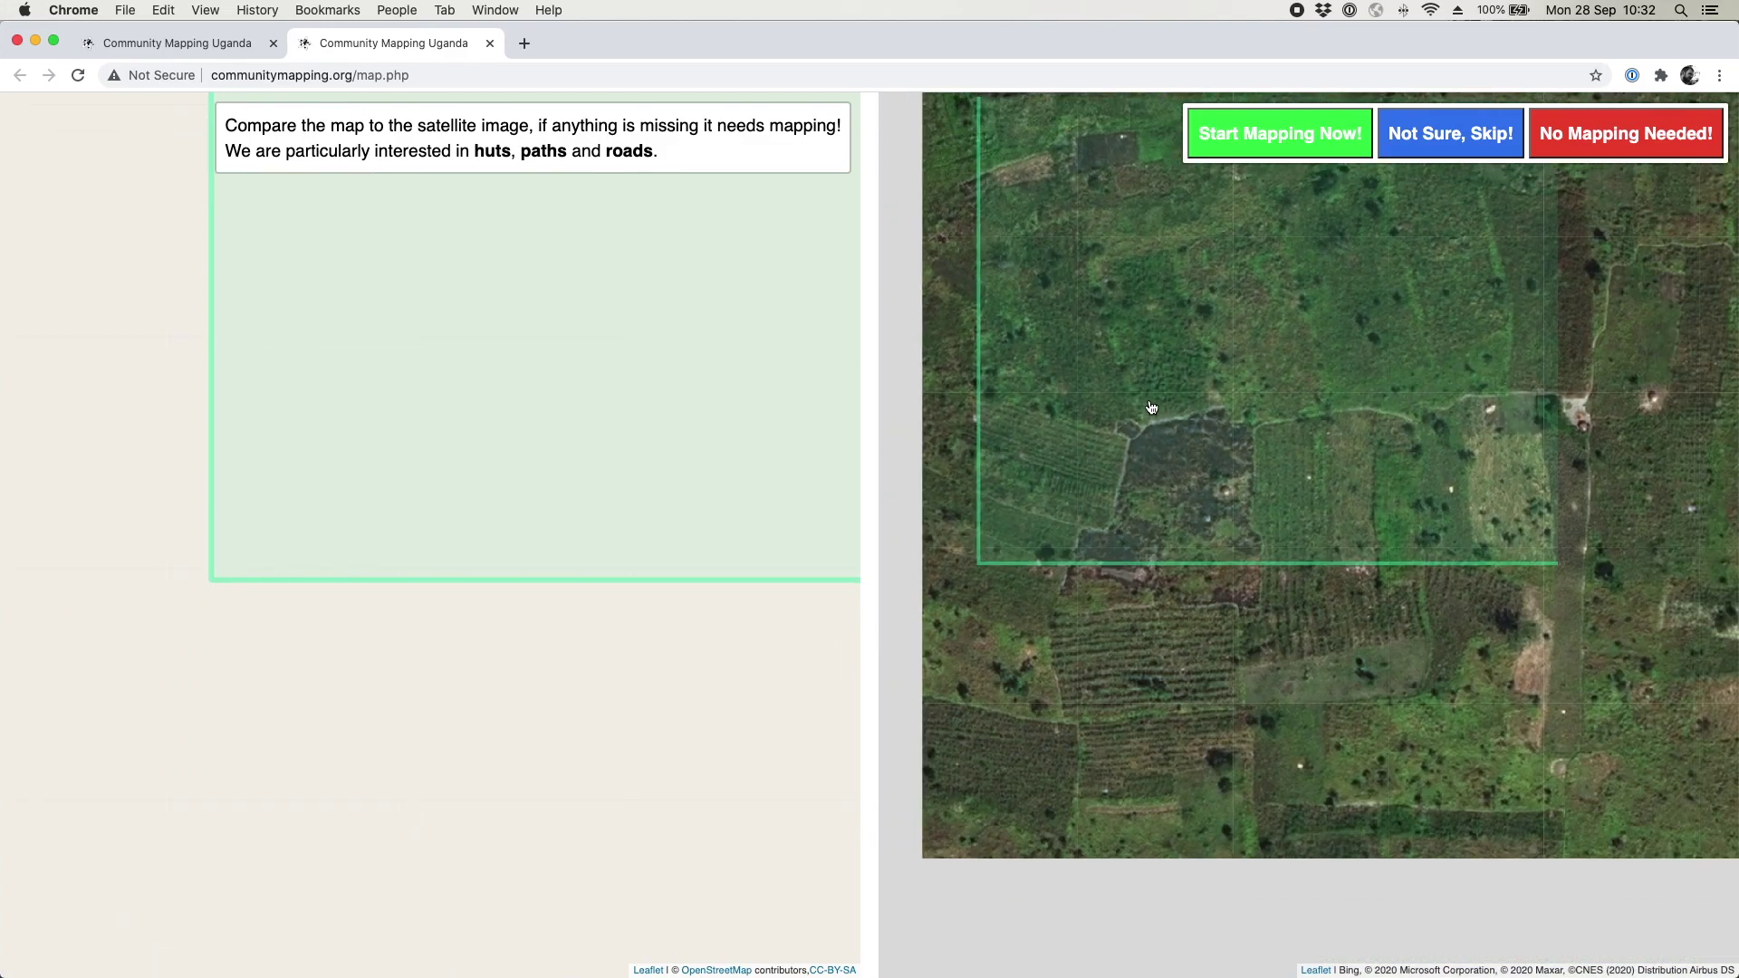
scroll(1143, 383, "down", 1)
left_click_drag(1149, 492, 1287, 627)
scroll(1287, 627, "up", 1)
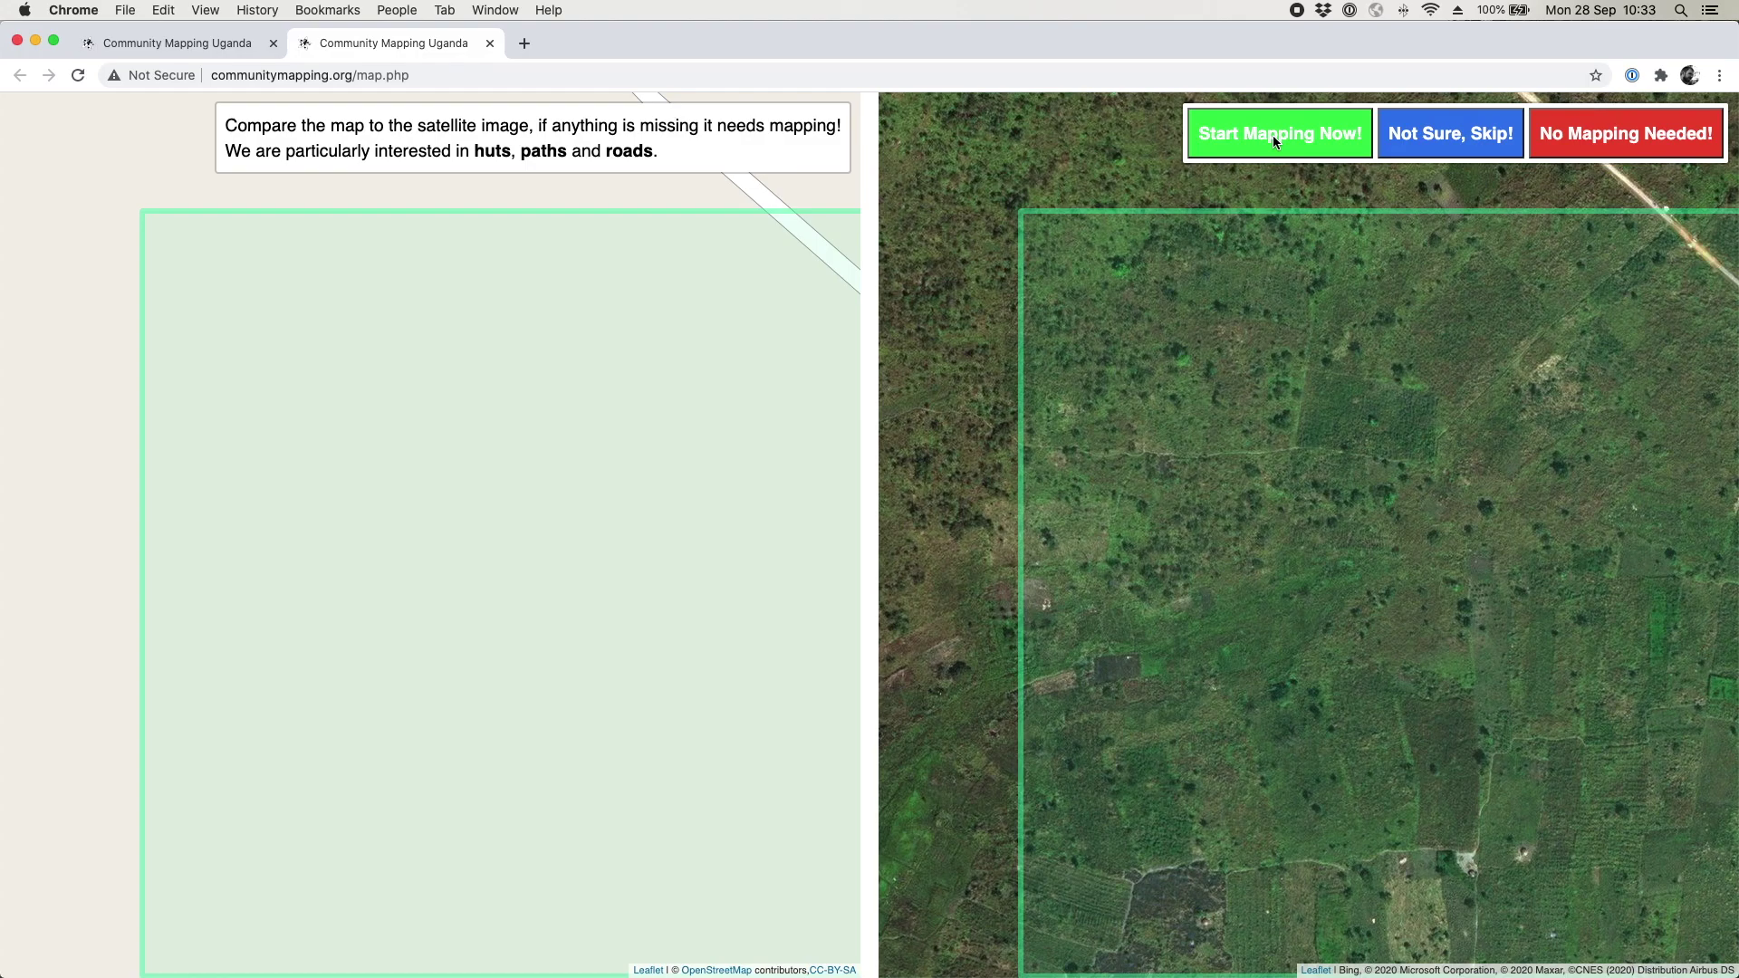
Step: Start mapping the square, logging in to OpenStreetMap with the saved username and password, and discard the previous session's unsaved changes
left_click(1273, 134)
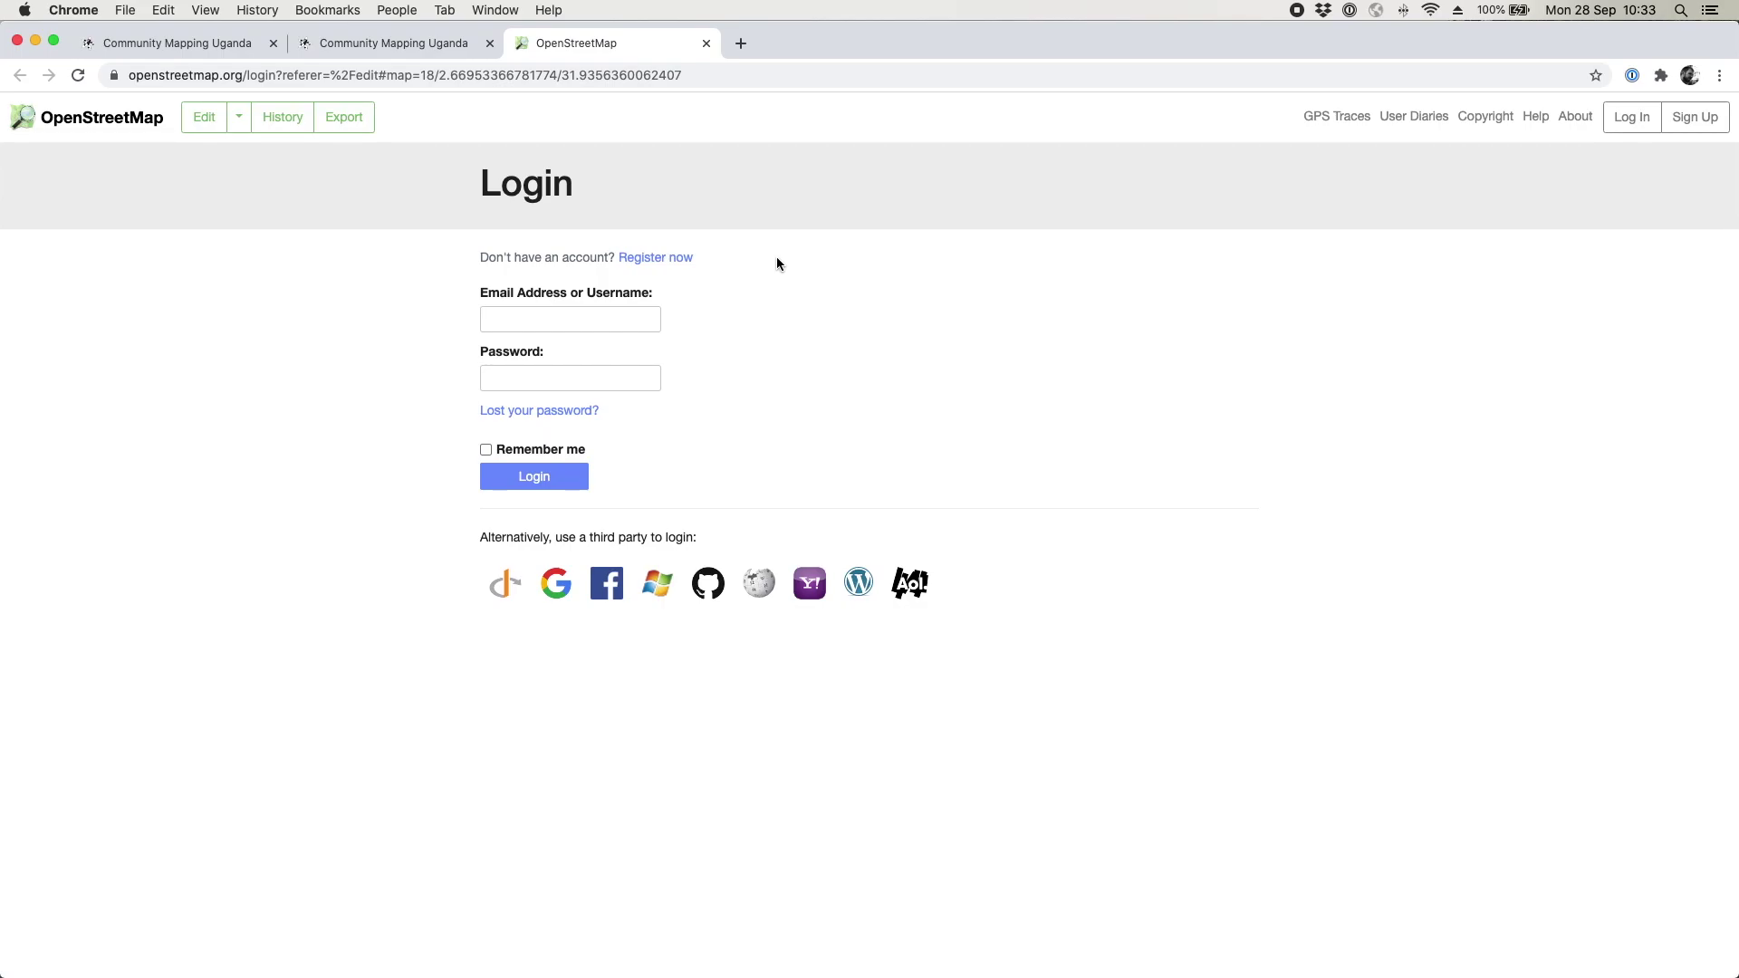
left_click(559, 310)
key("Down")
key("Return")
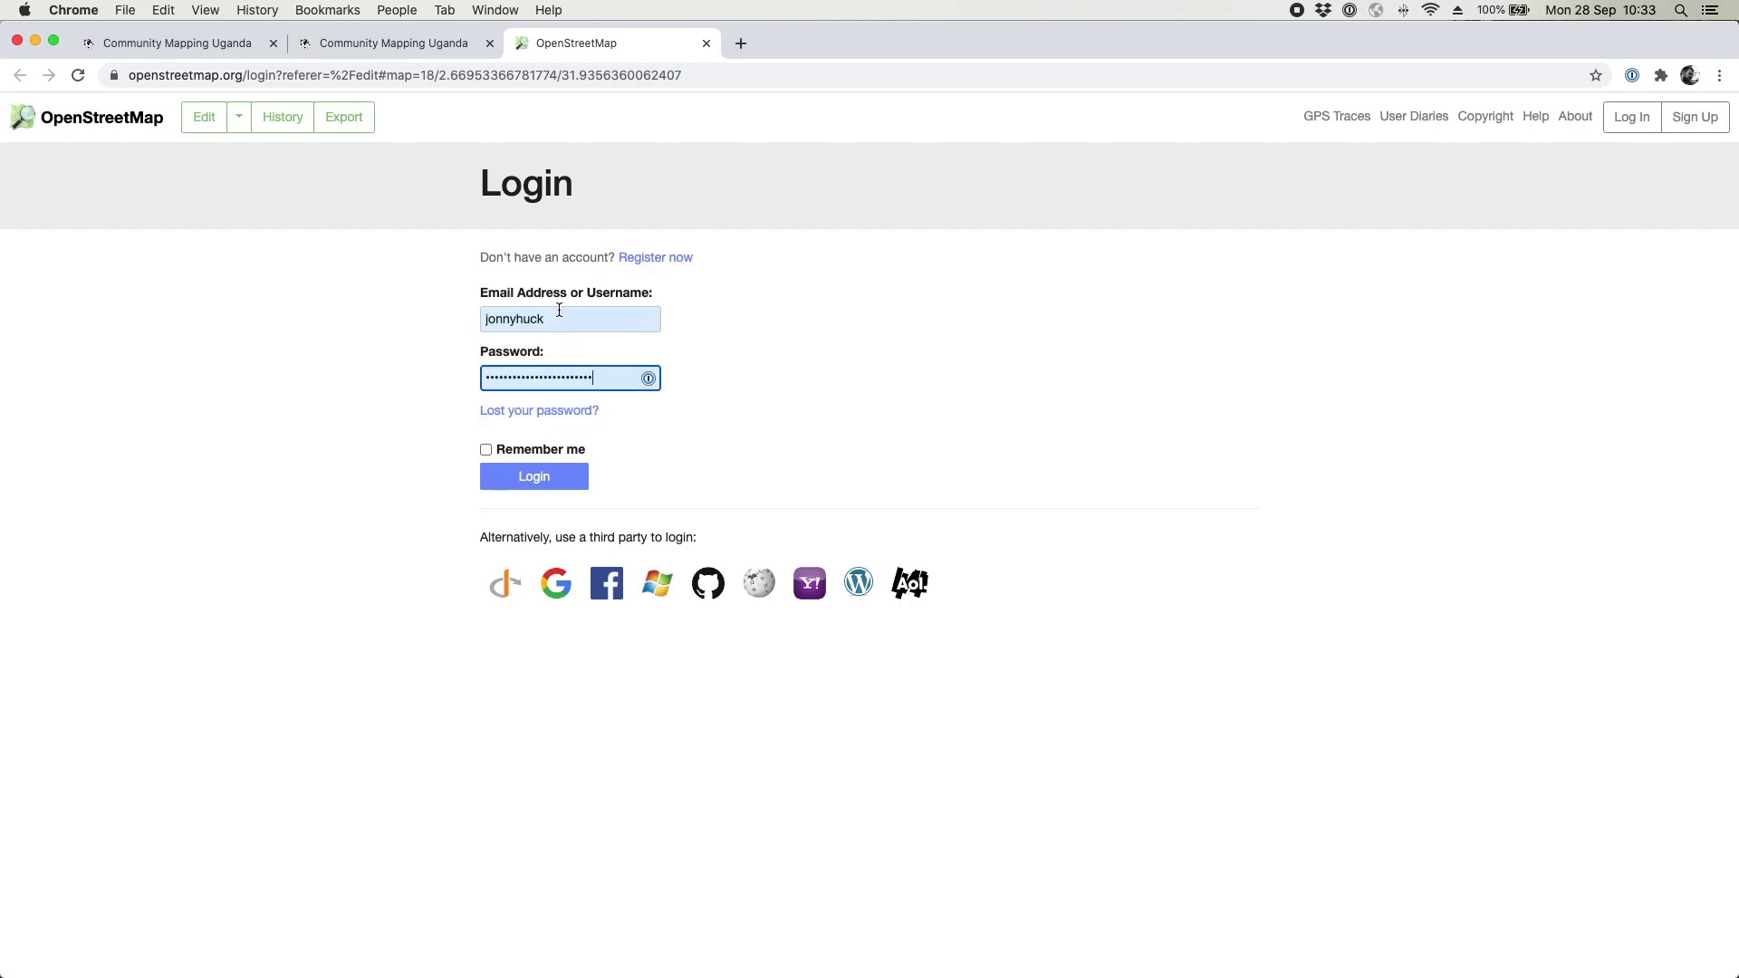
left_click(543, 486)
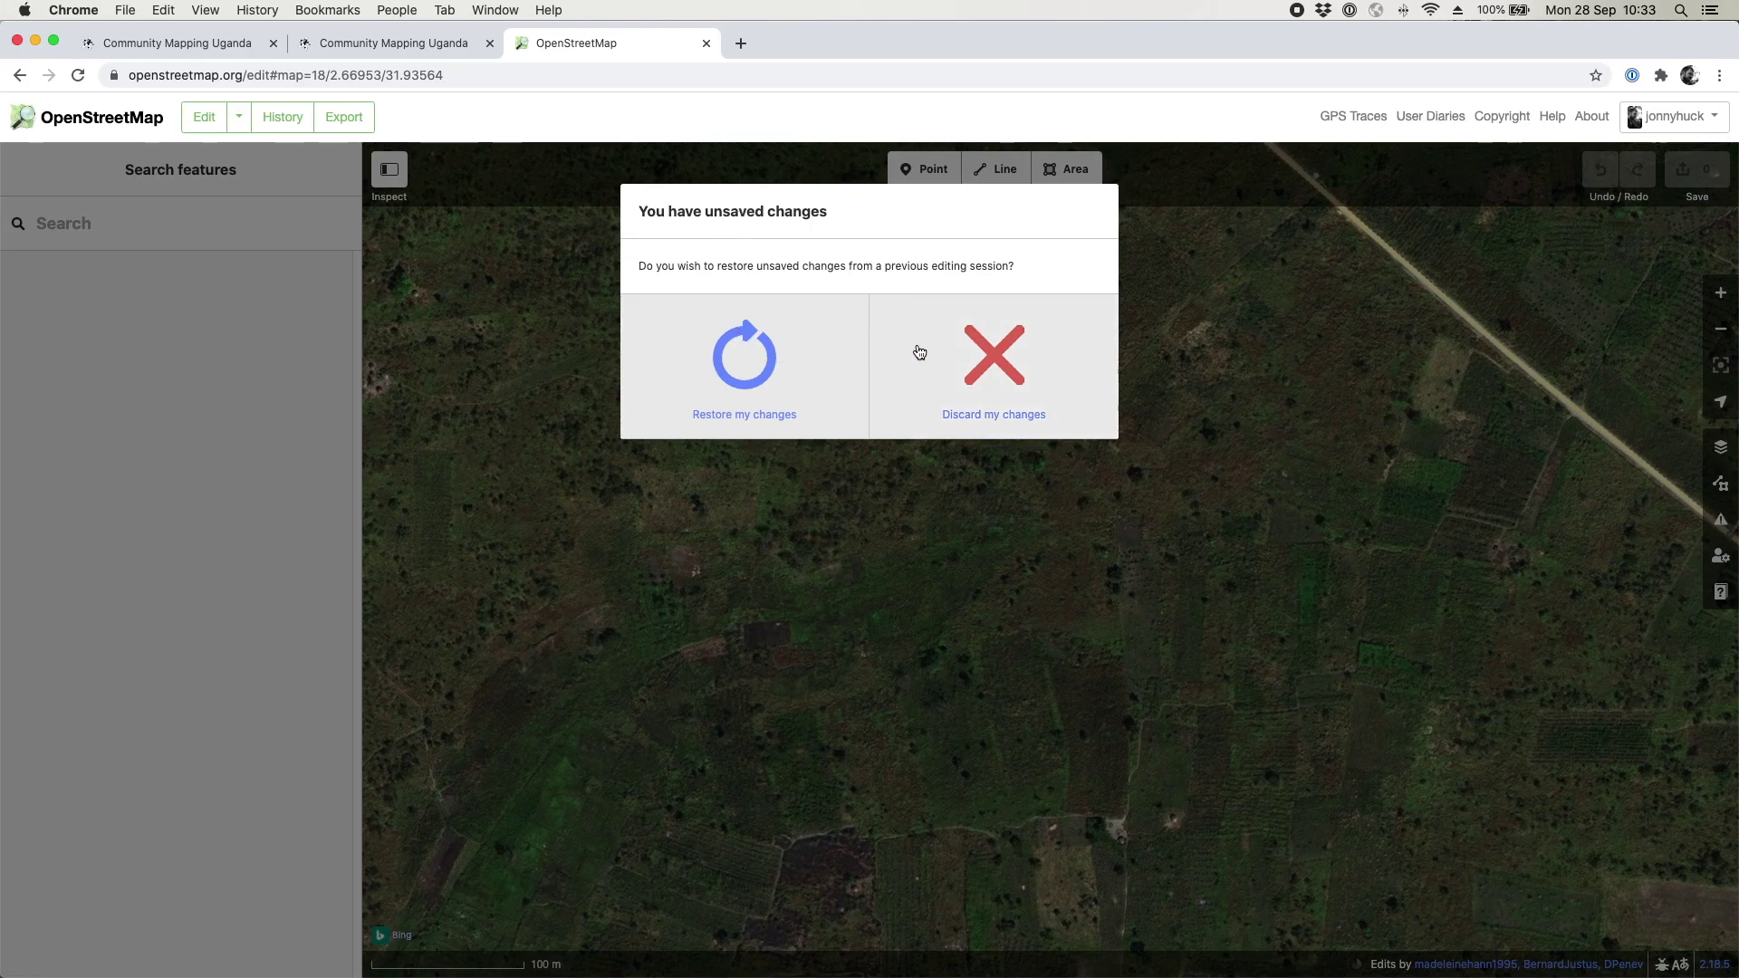
left_click(996, 356)
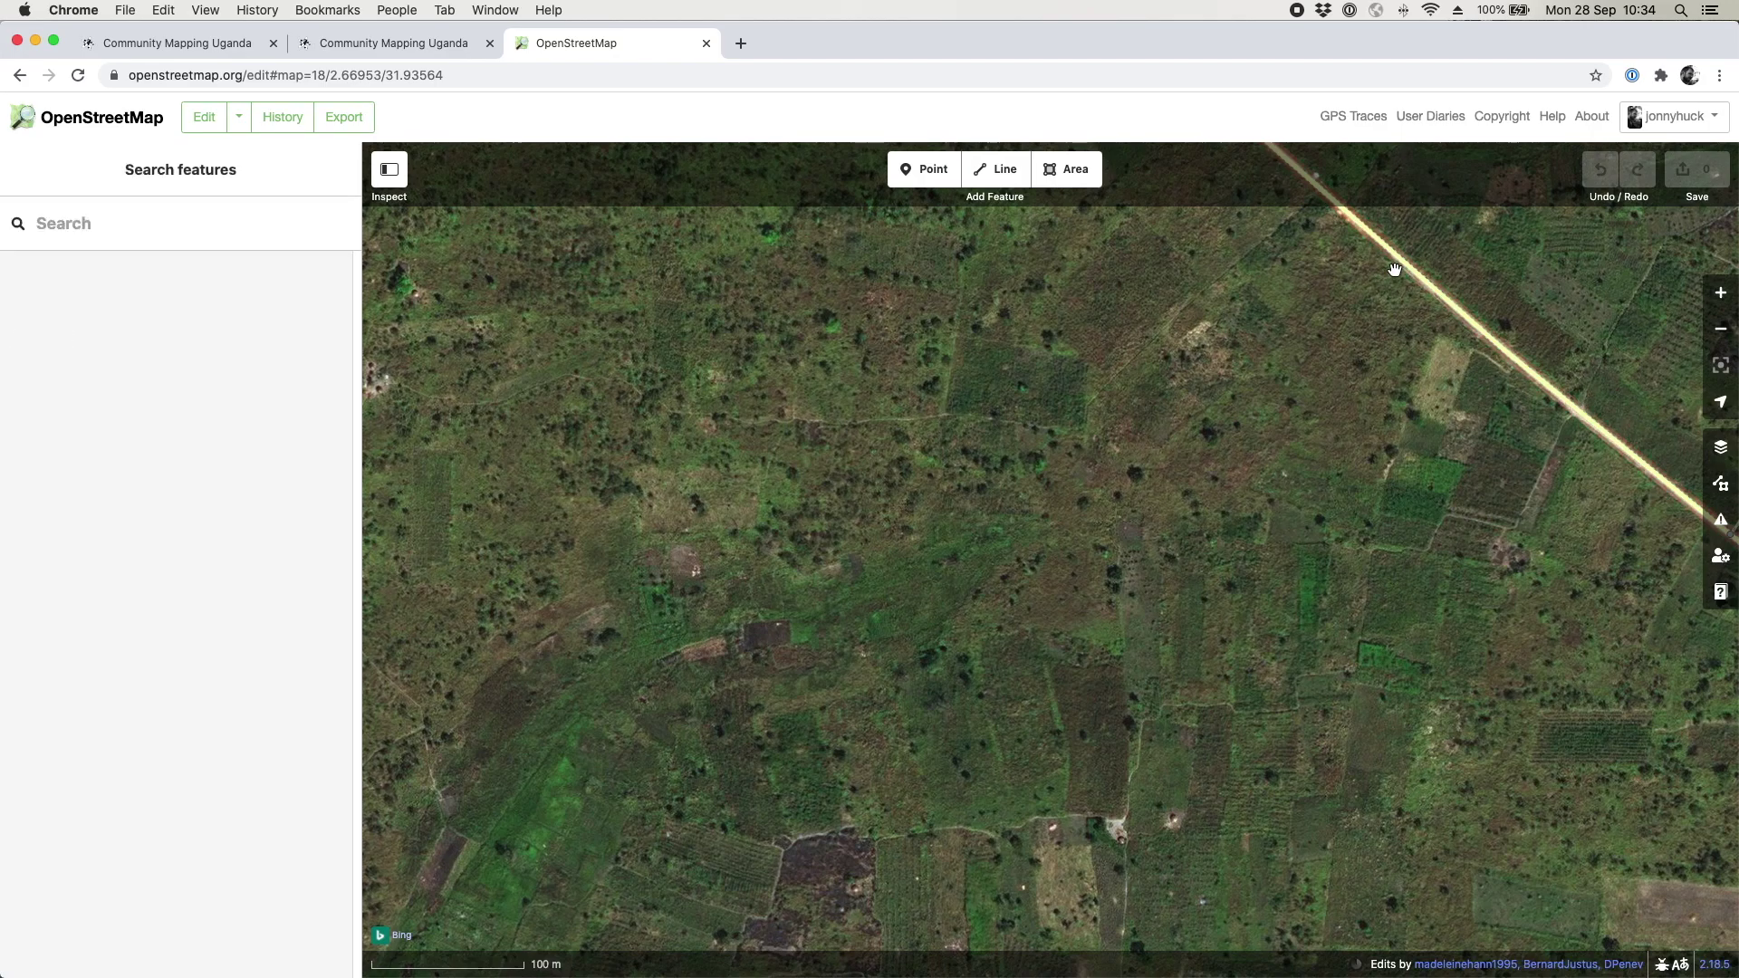
Step: Check the square's boundary against the road in the Community Mapping task and return to the OpenStreetMap editor
left_click(1467, 325)
left_click(1383, 320)
left_click(369, 46)
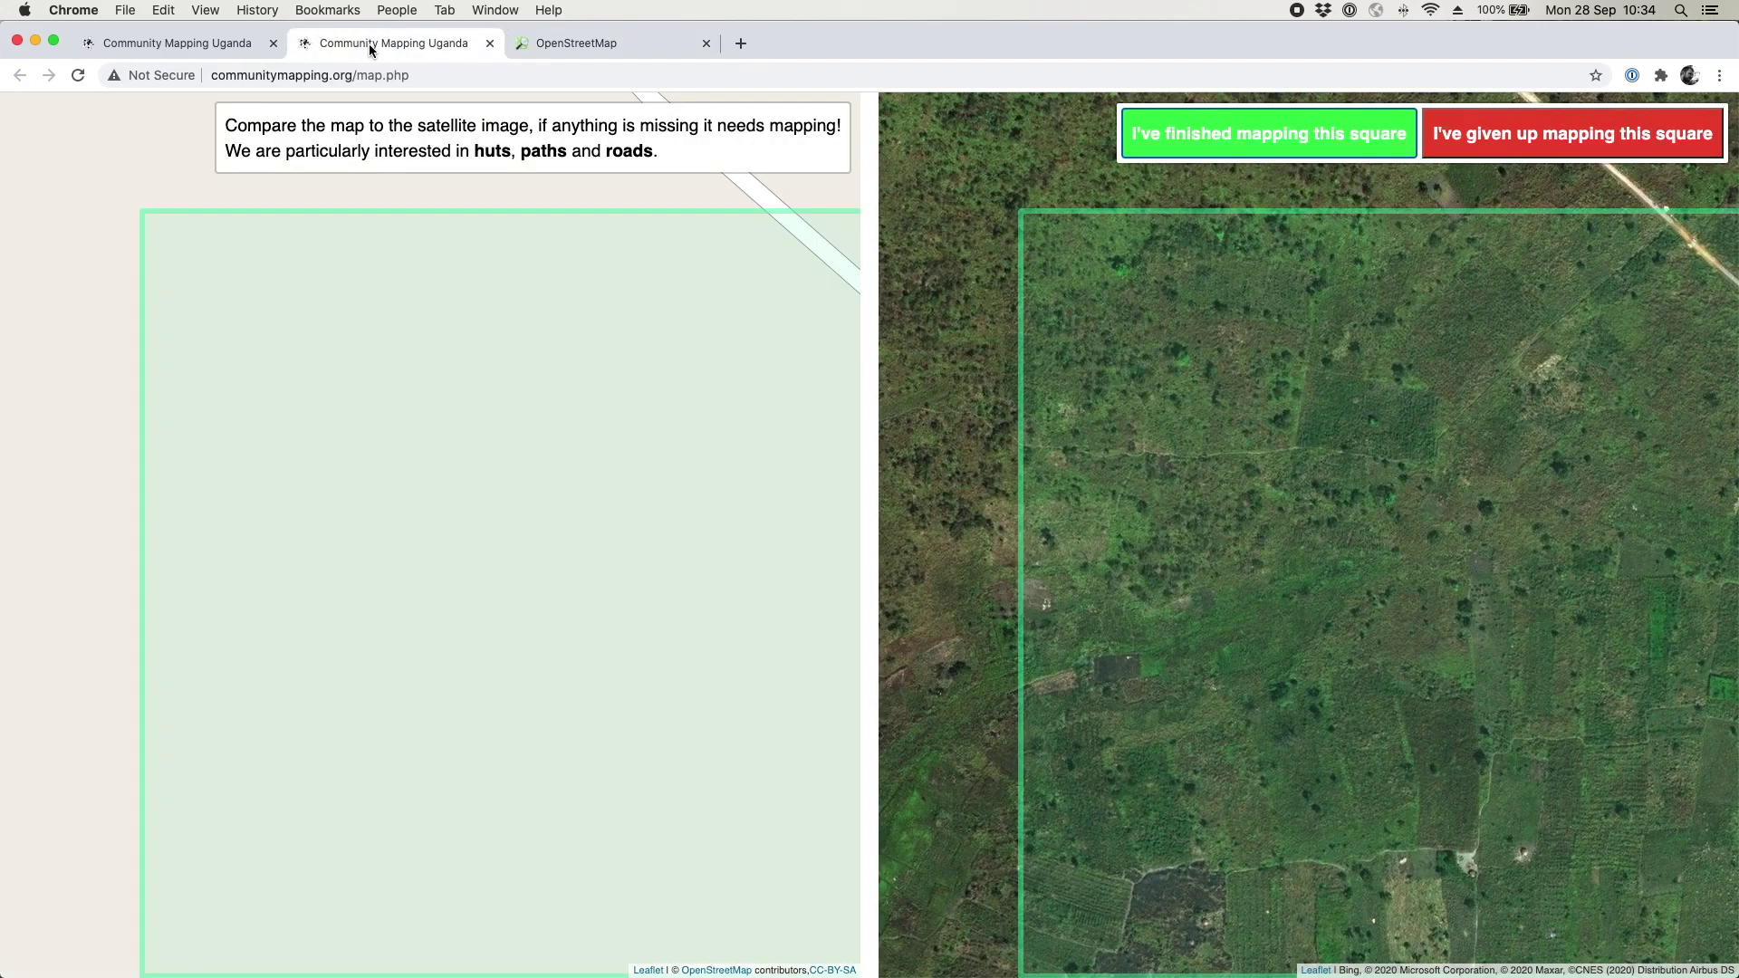
scroll(547, 460, "down", 2)
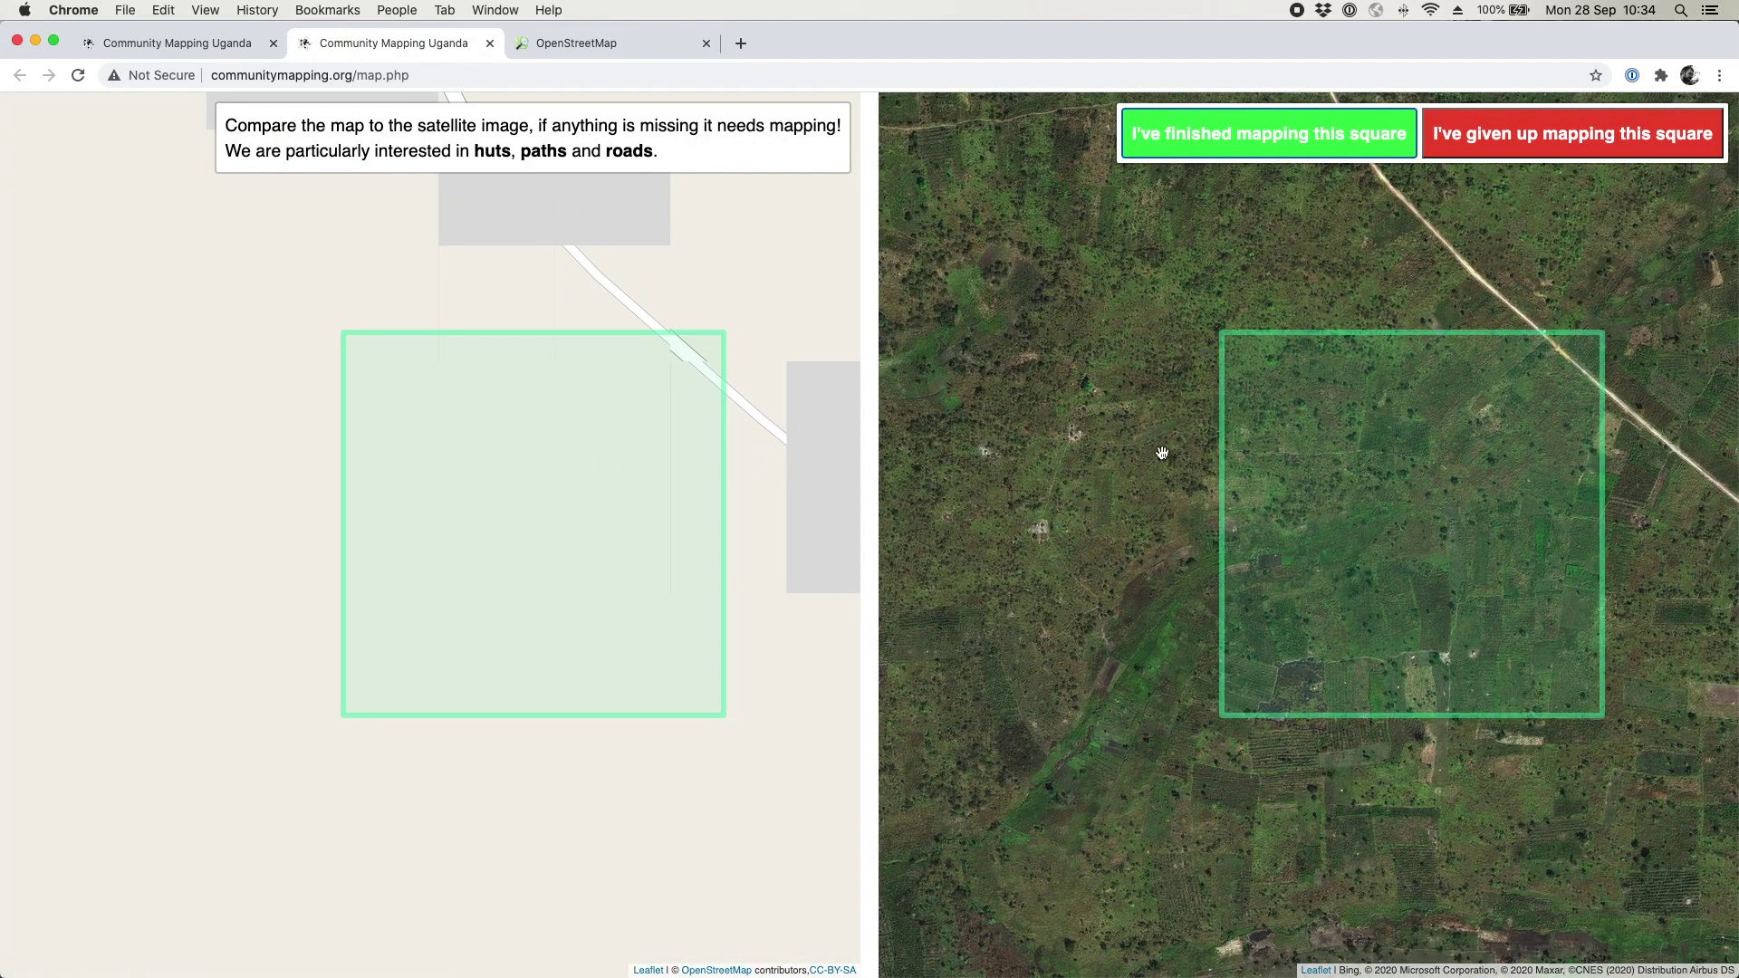
left_click_drag(1415, 496, 1366, 512)
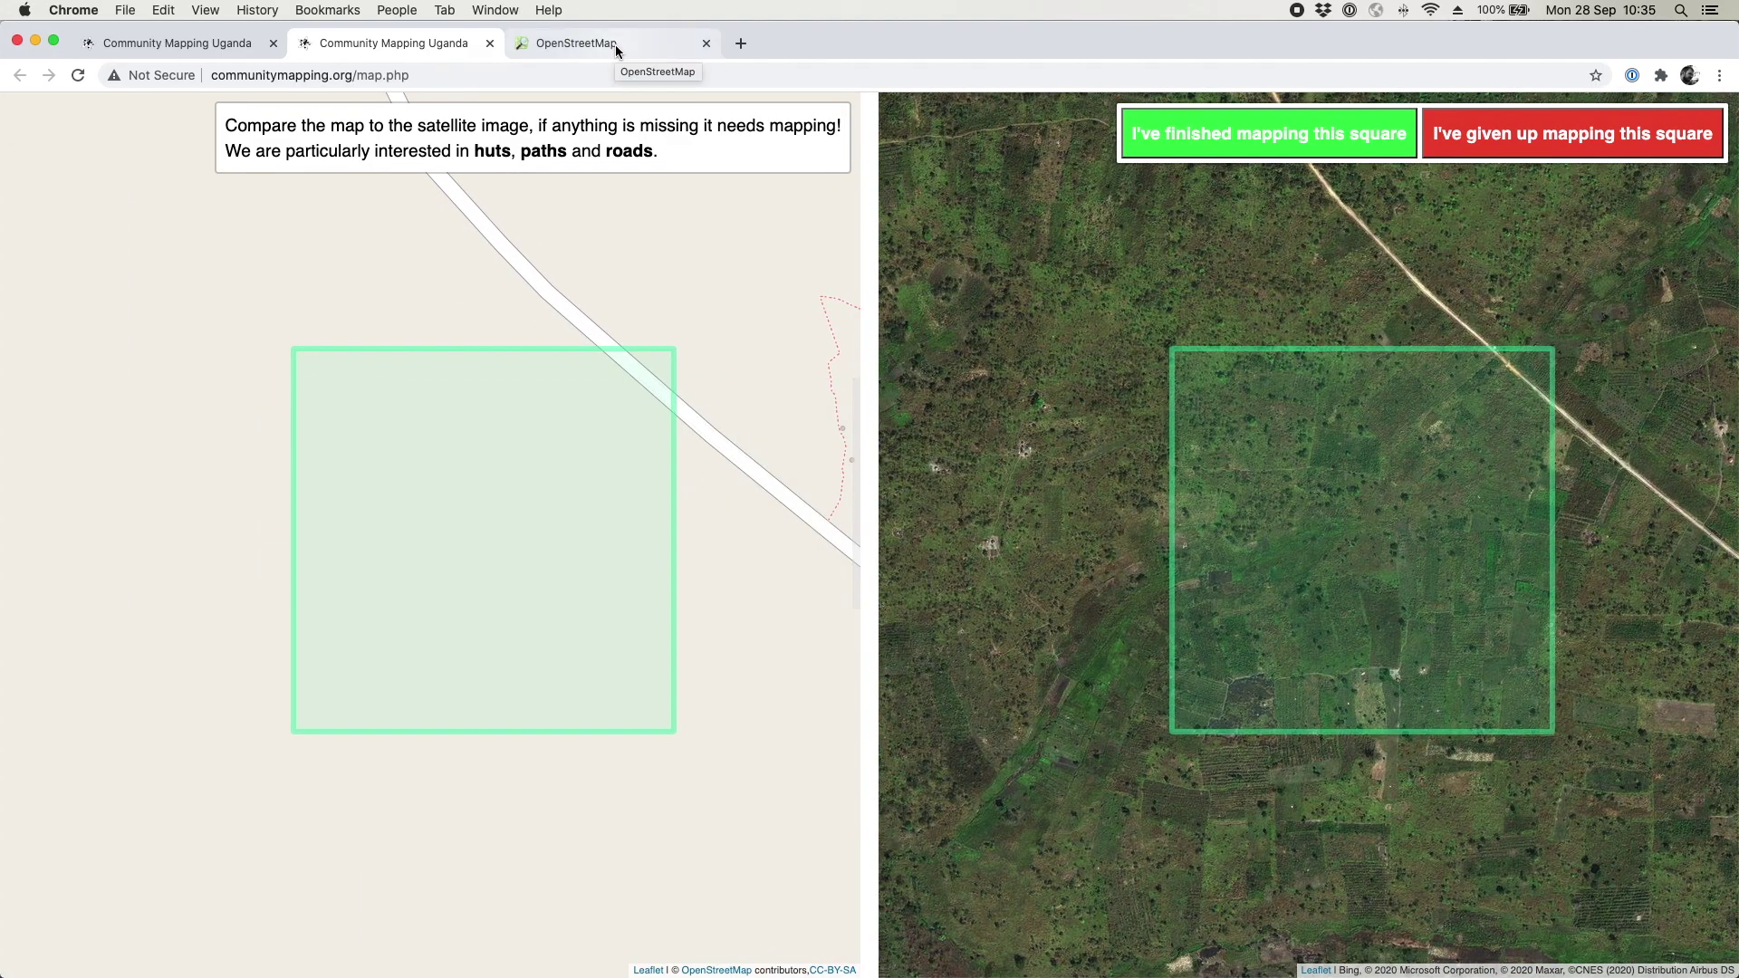
left_click(616, 45)
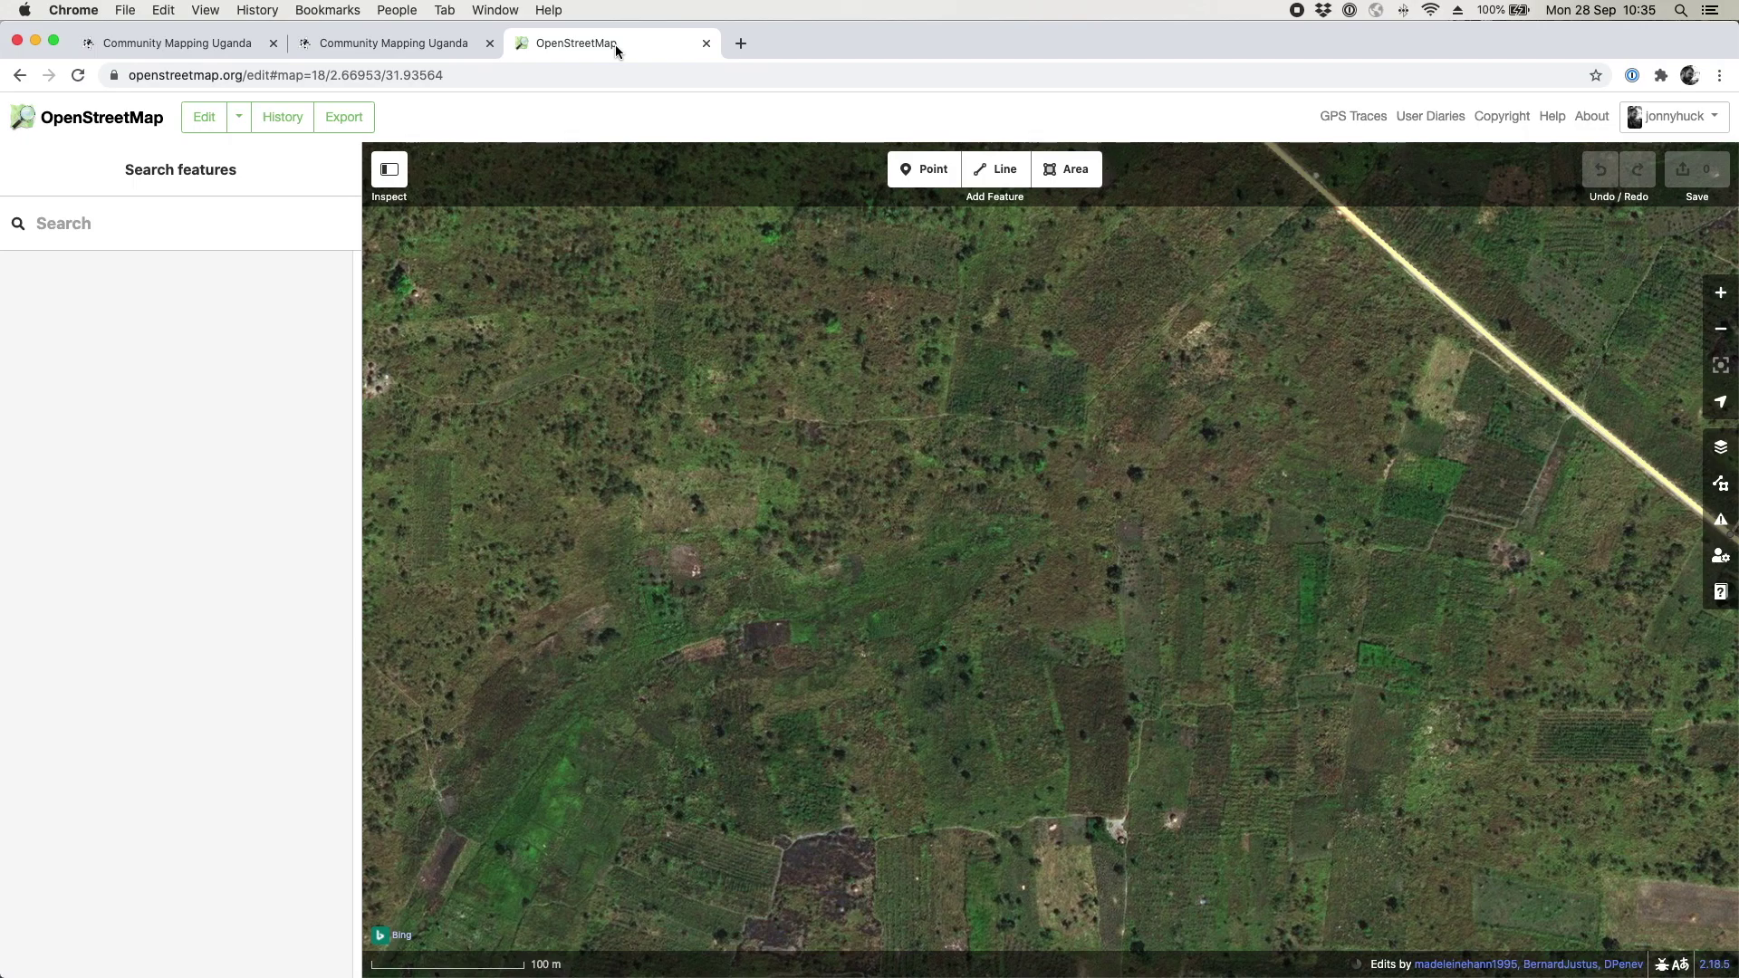
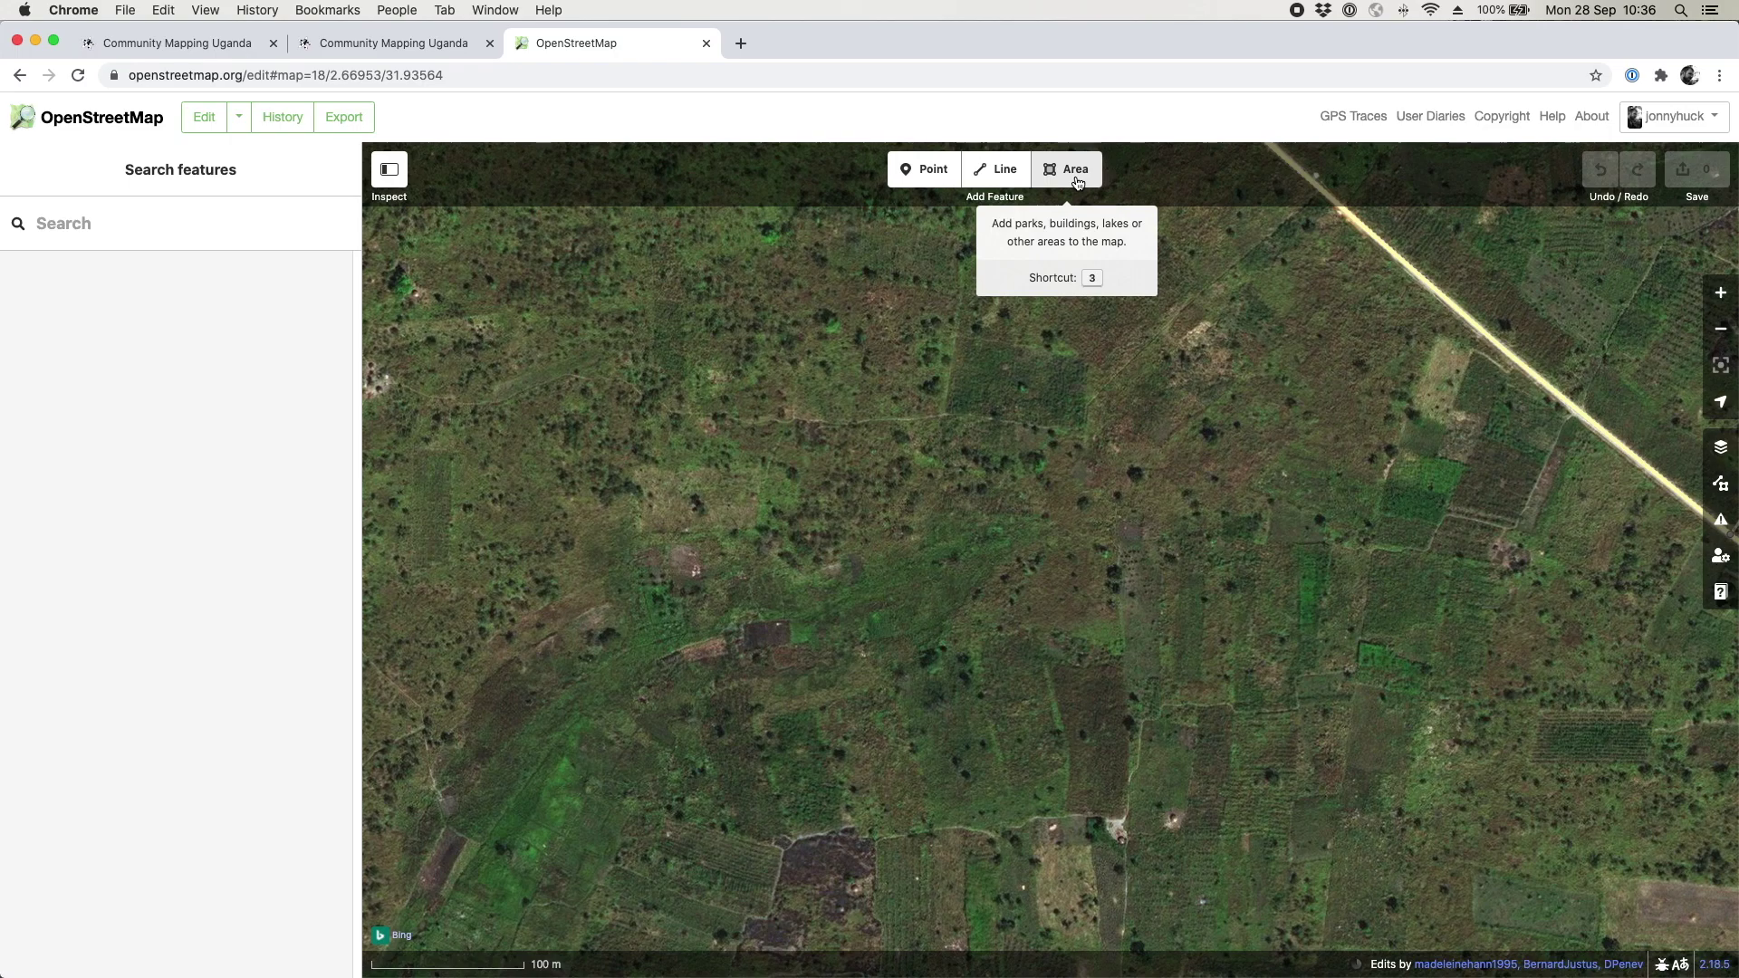
Step: Start a line on the diagonal tertiary road where the dirt track branches off southwest between the fields
left_click(989, 175)
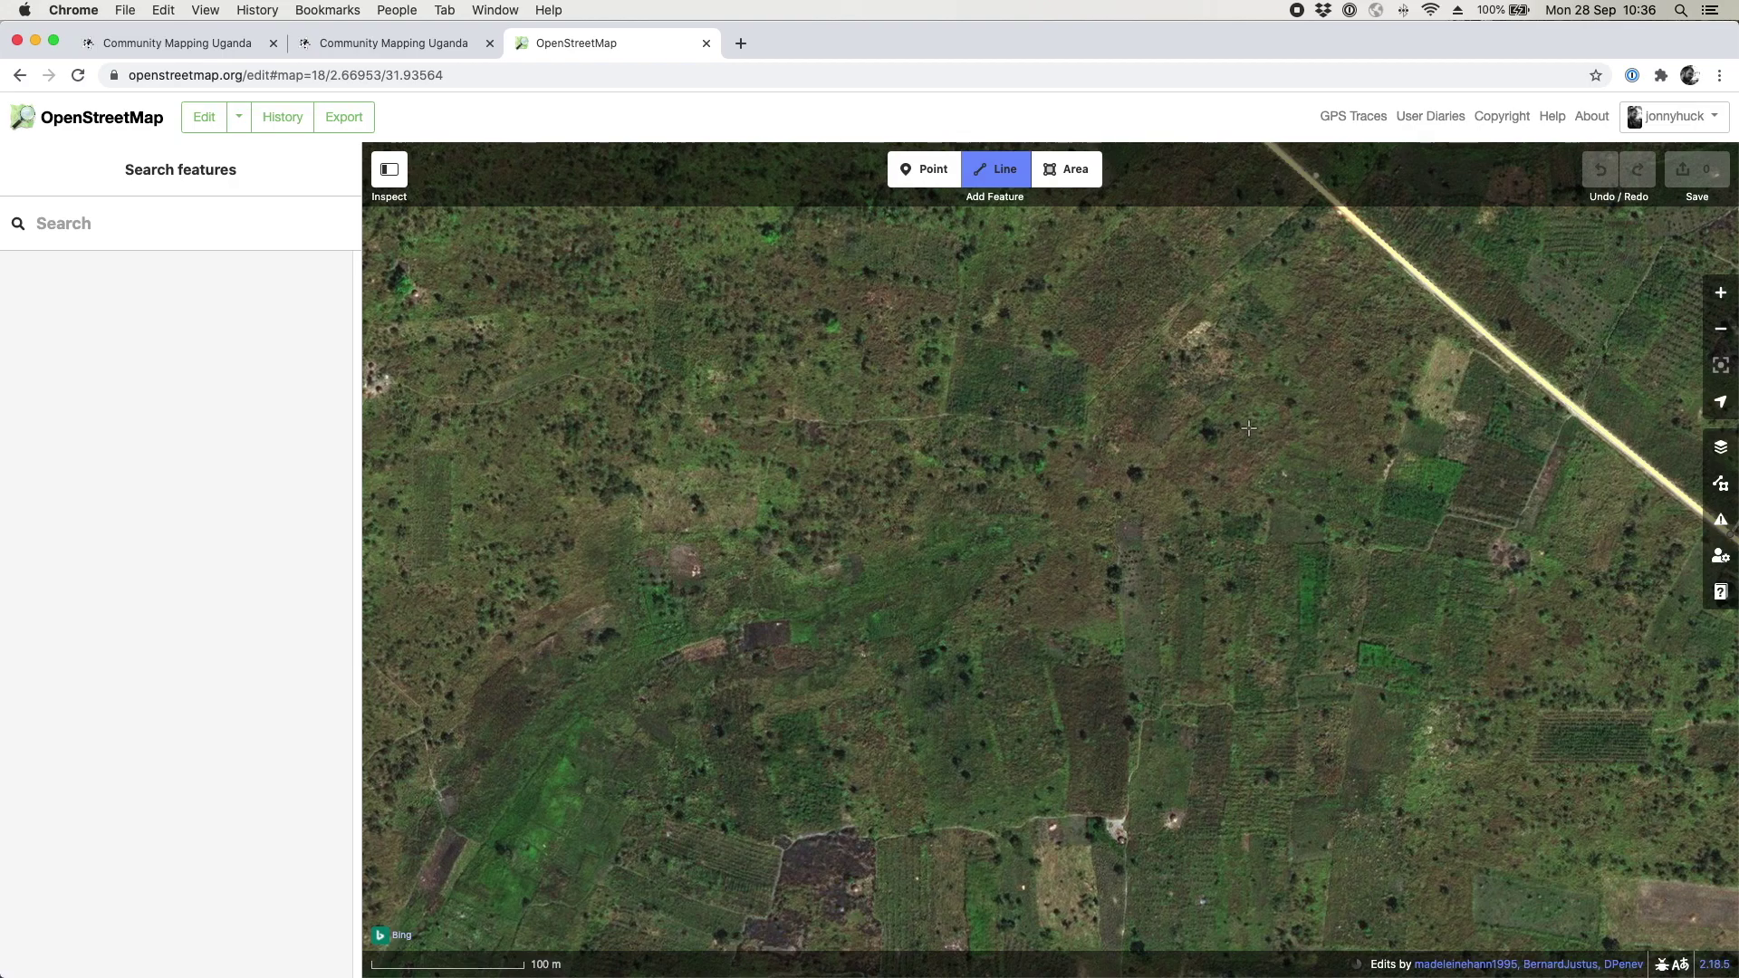
left_click(1578, 412)
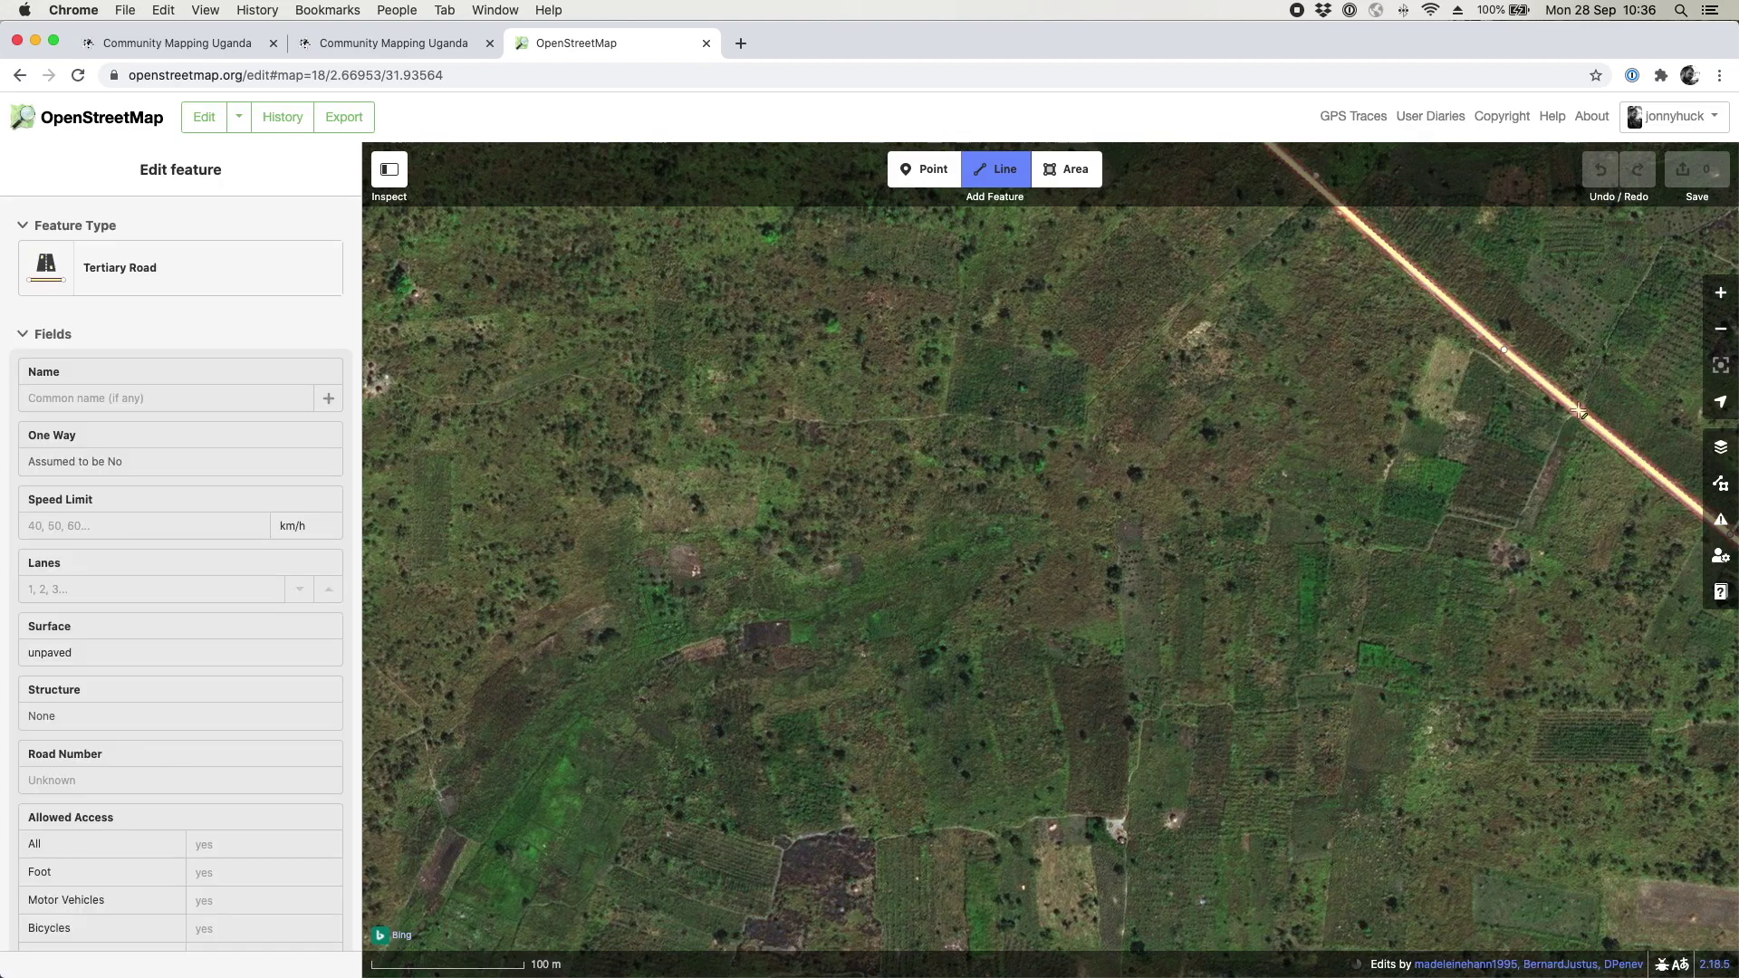
left_click(1577, 412)
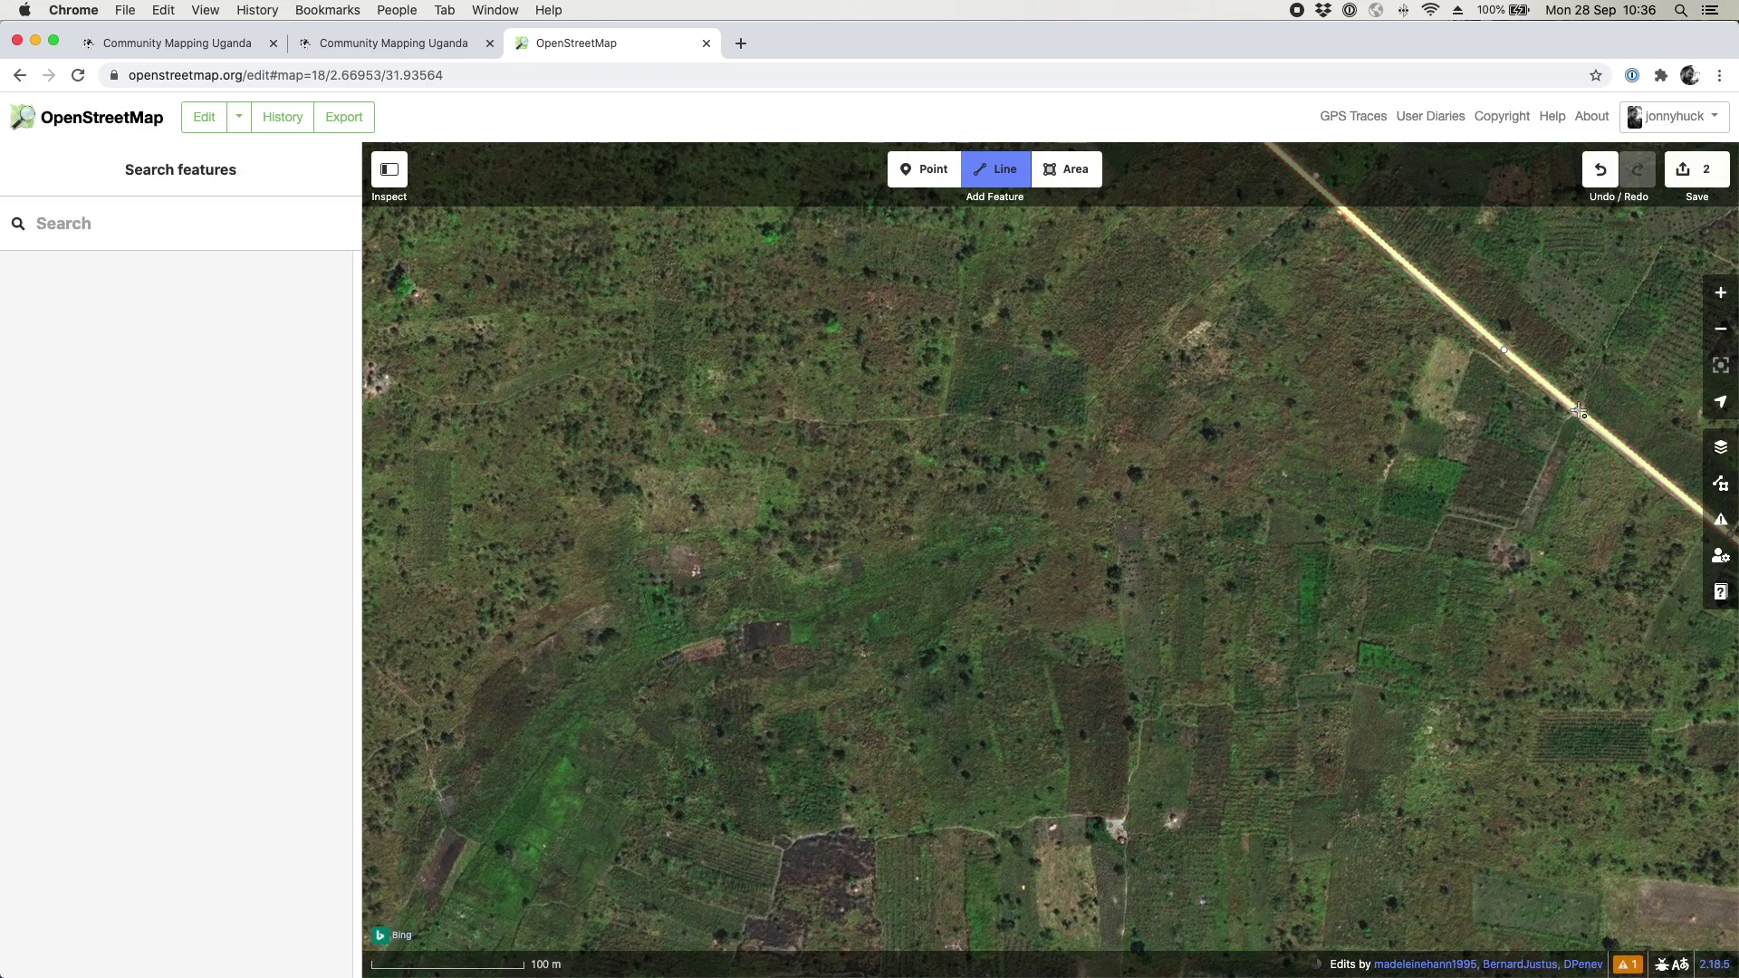
left_click(1263, 462)
key("ctrl+z")
key("ctrl+z")
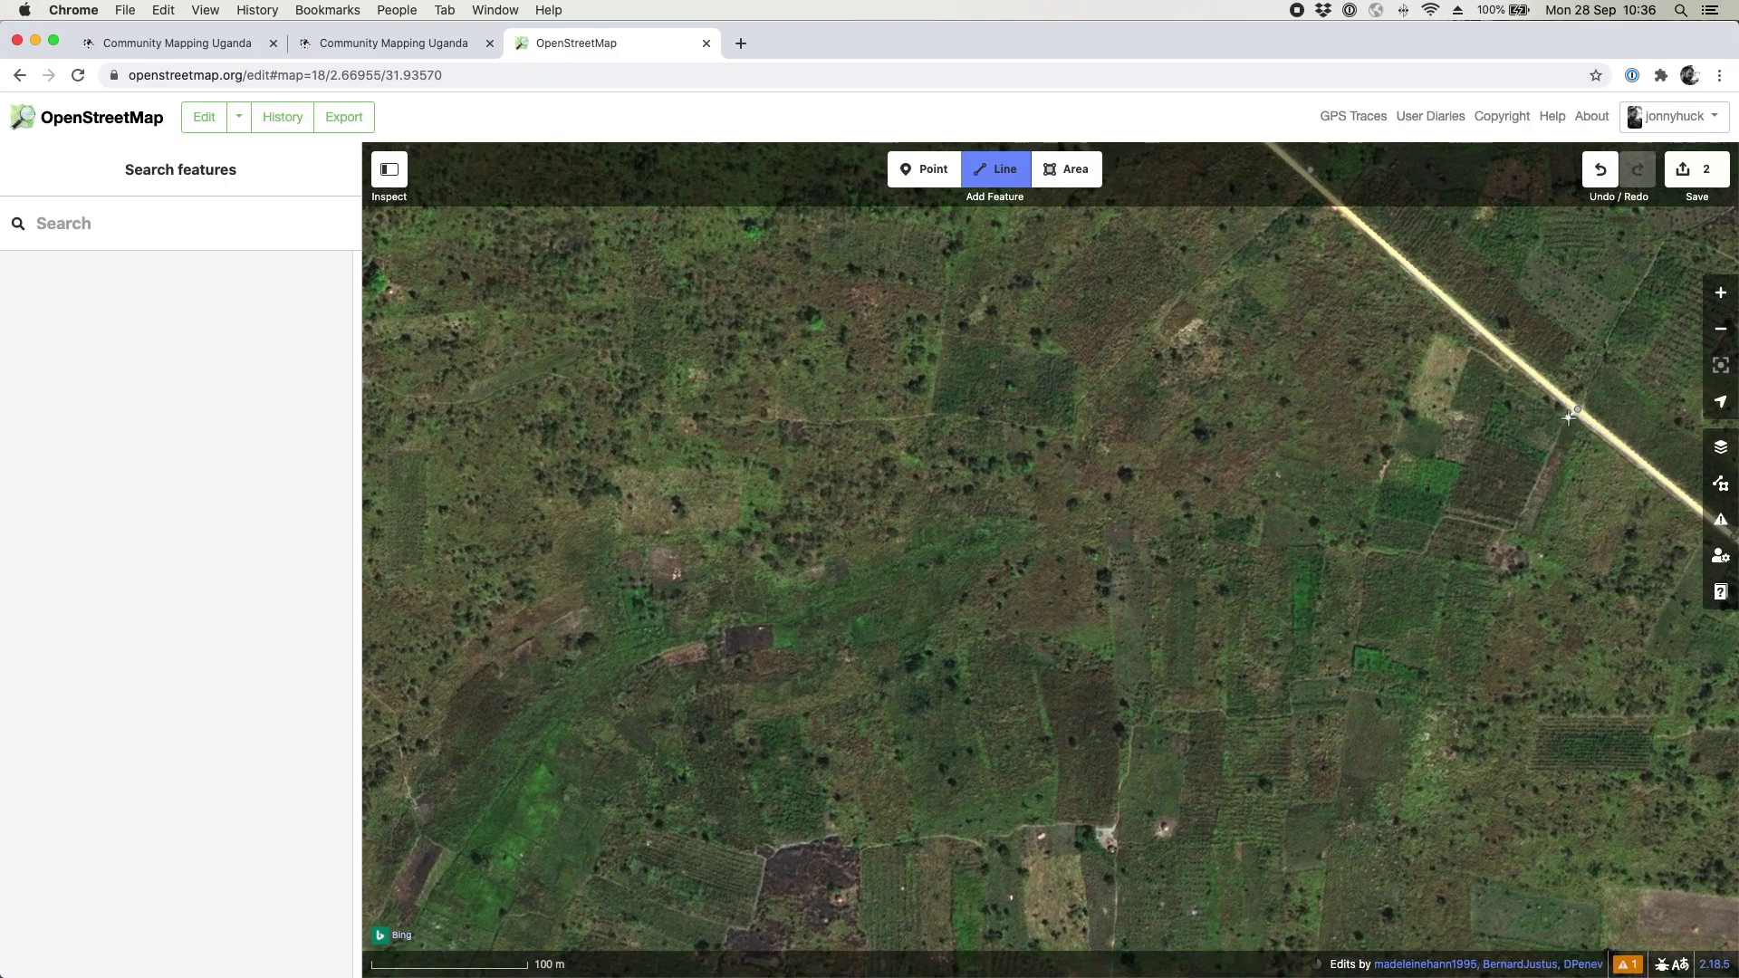
scroll(1569, 418, "up", 5)
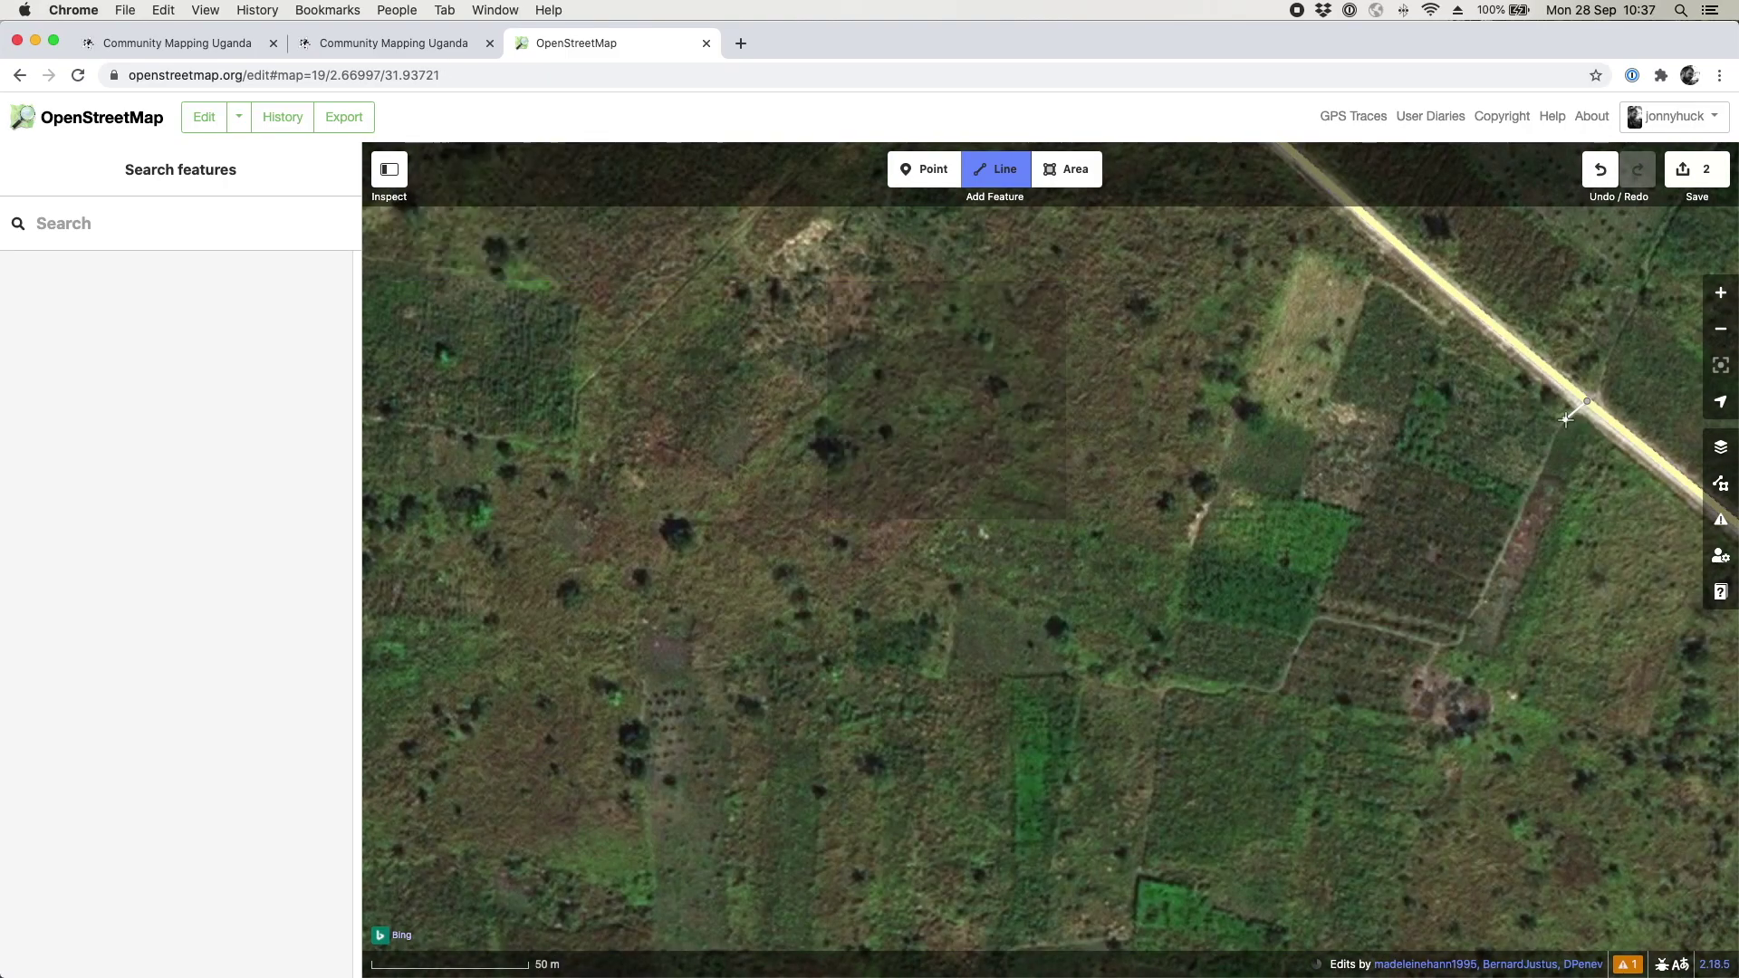
scroll(1566, 420, "right", 5)
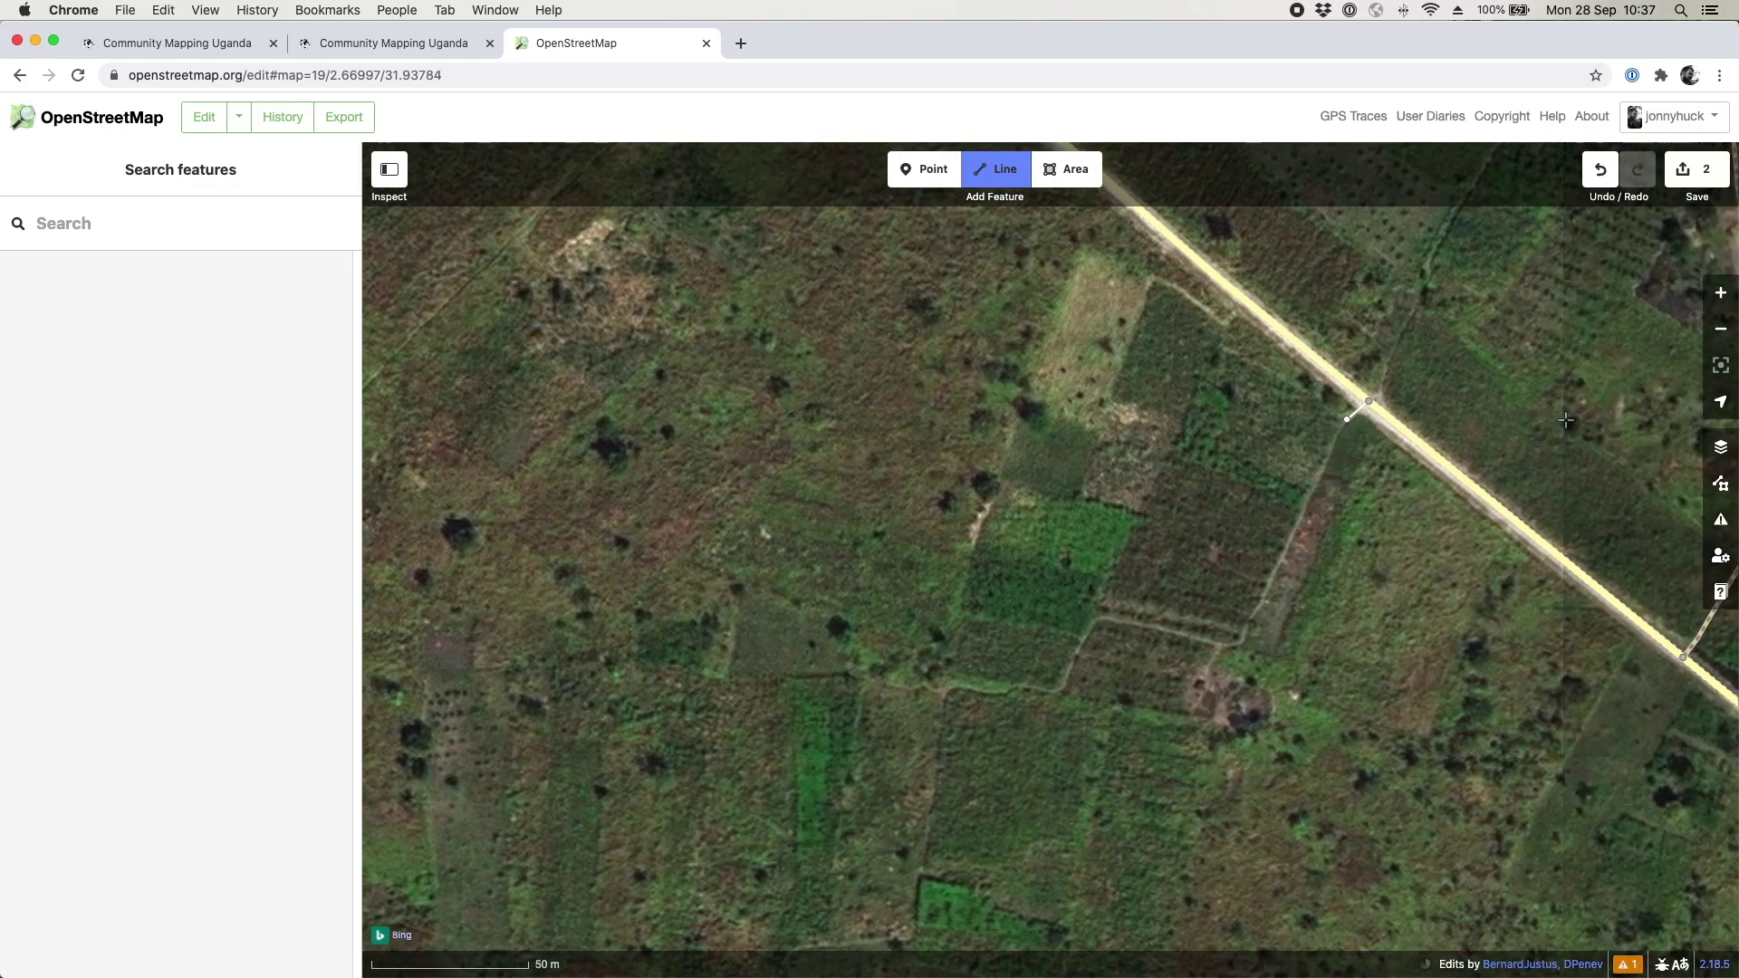
scroll(1565, 419, "right", 2)
scroll(1566, 420, "up", 2)
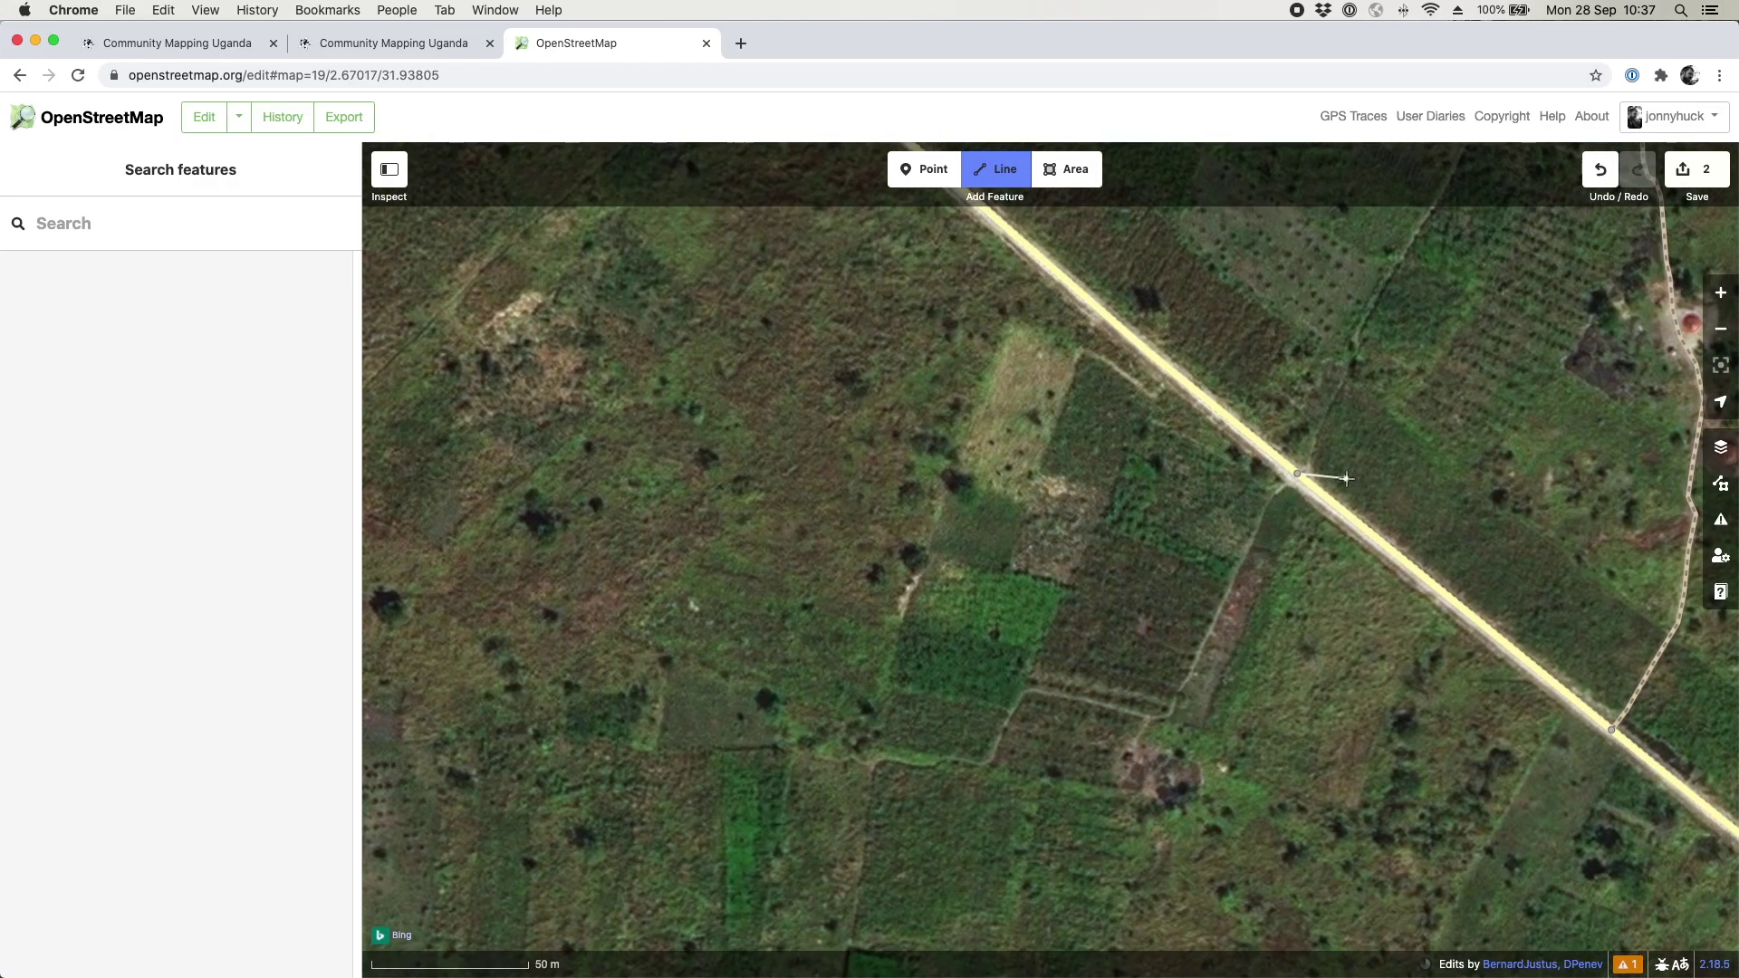
scroll(1263, 496, "right", 2)
scroll(1263, 496, "up", 2)
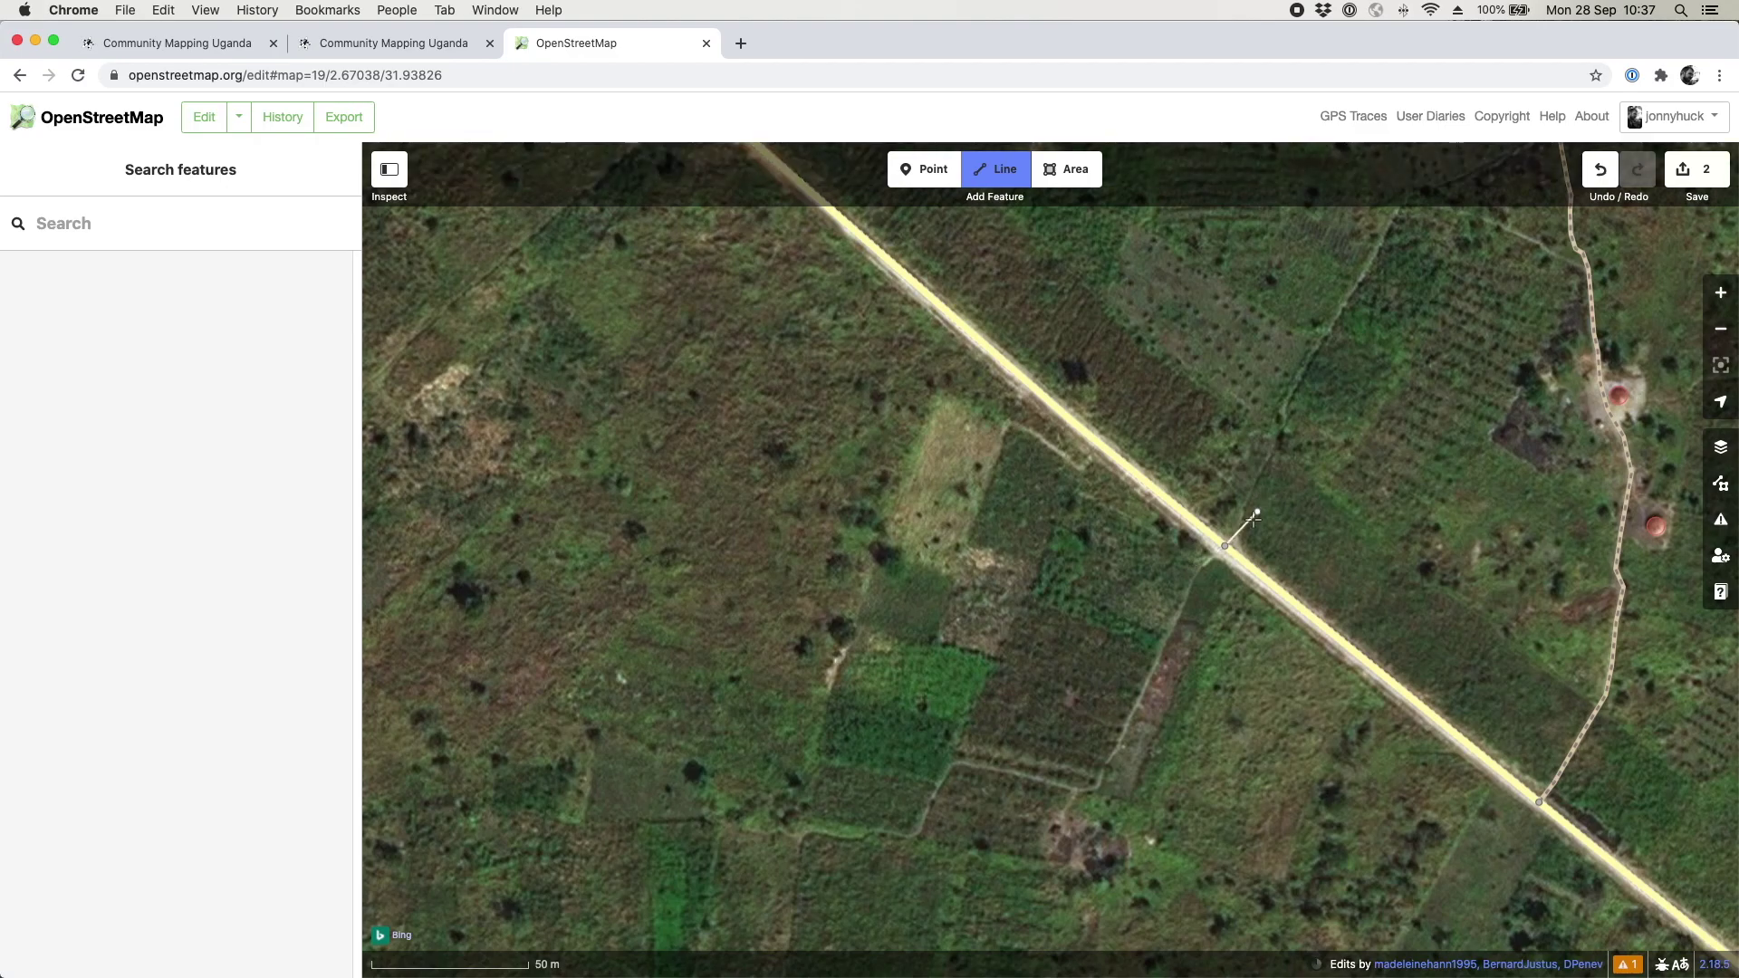
Step: Trace the track from the road southwest along the field edge to the bend just above the bare brown clearing
left_click(1196, 572)
left_click(1168, 635)
left_click(1120, 743)
left_click(1101, 768)
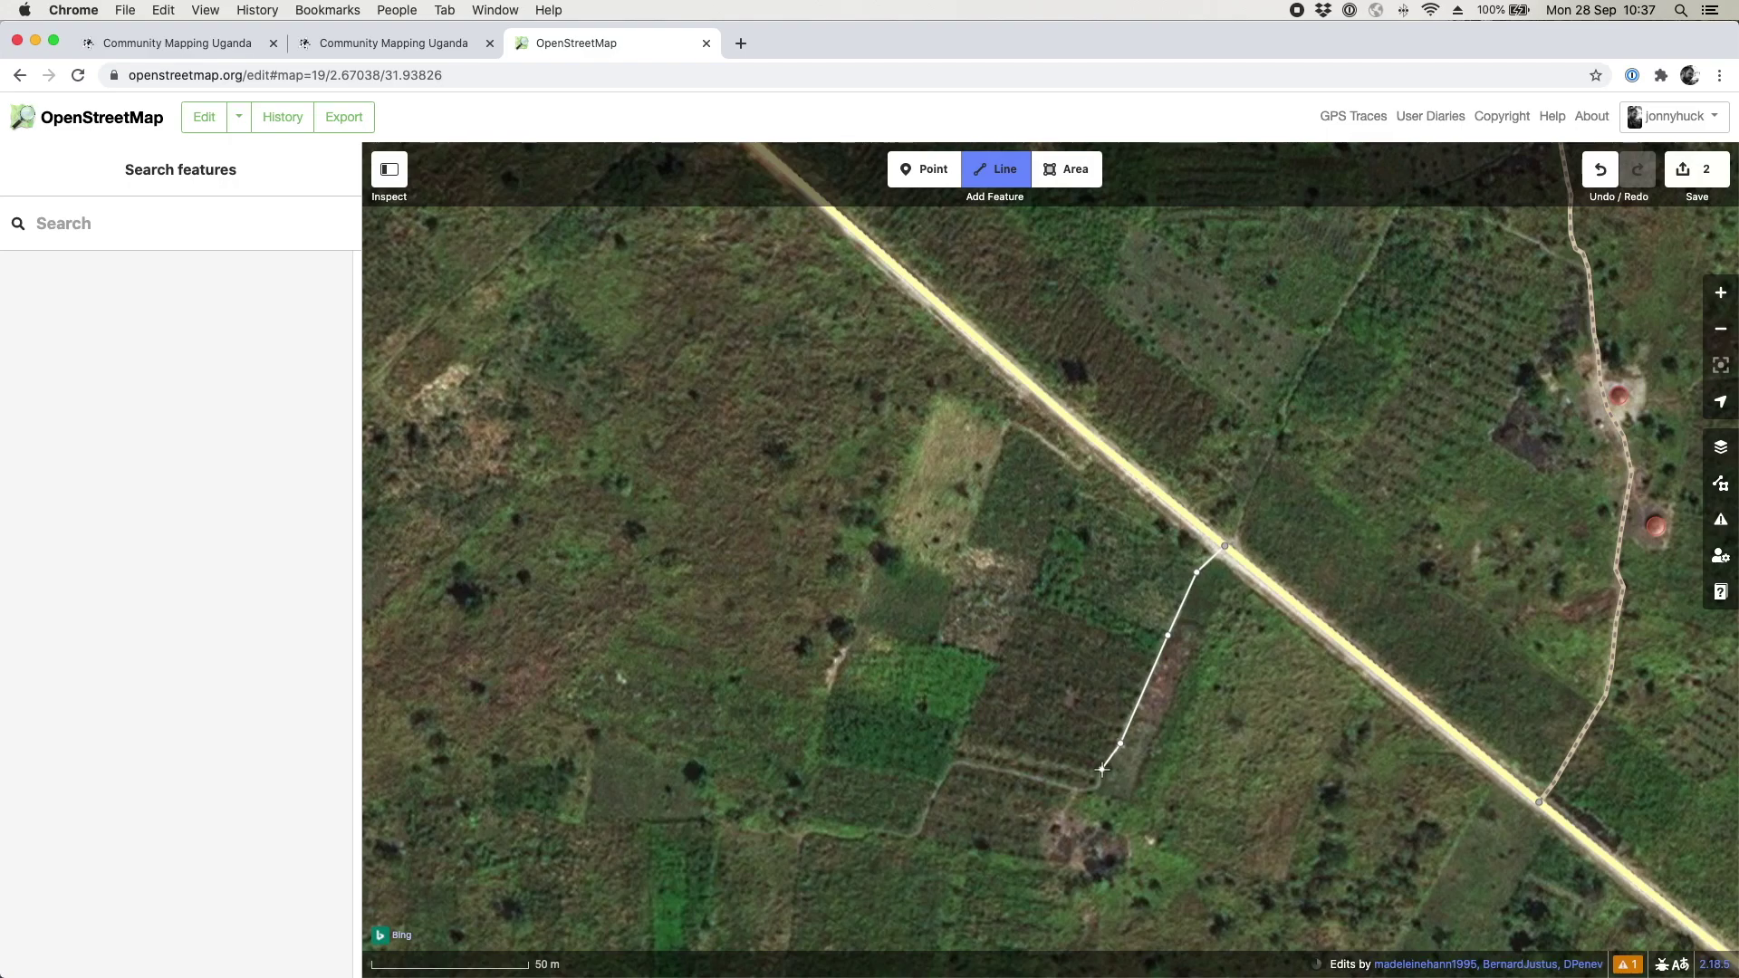
left_click(1096, 791)
left_click(1073, 790)
Step: Continue the line westward along the stepped field boundaries to the corner where the track turns south
left_click(958, 761)
left_click(945, 771)
left_click(919, 830)
left_click(906, 835)
left_click(872, 831)
left_click(856, 840)
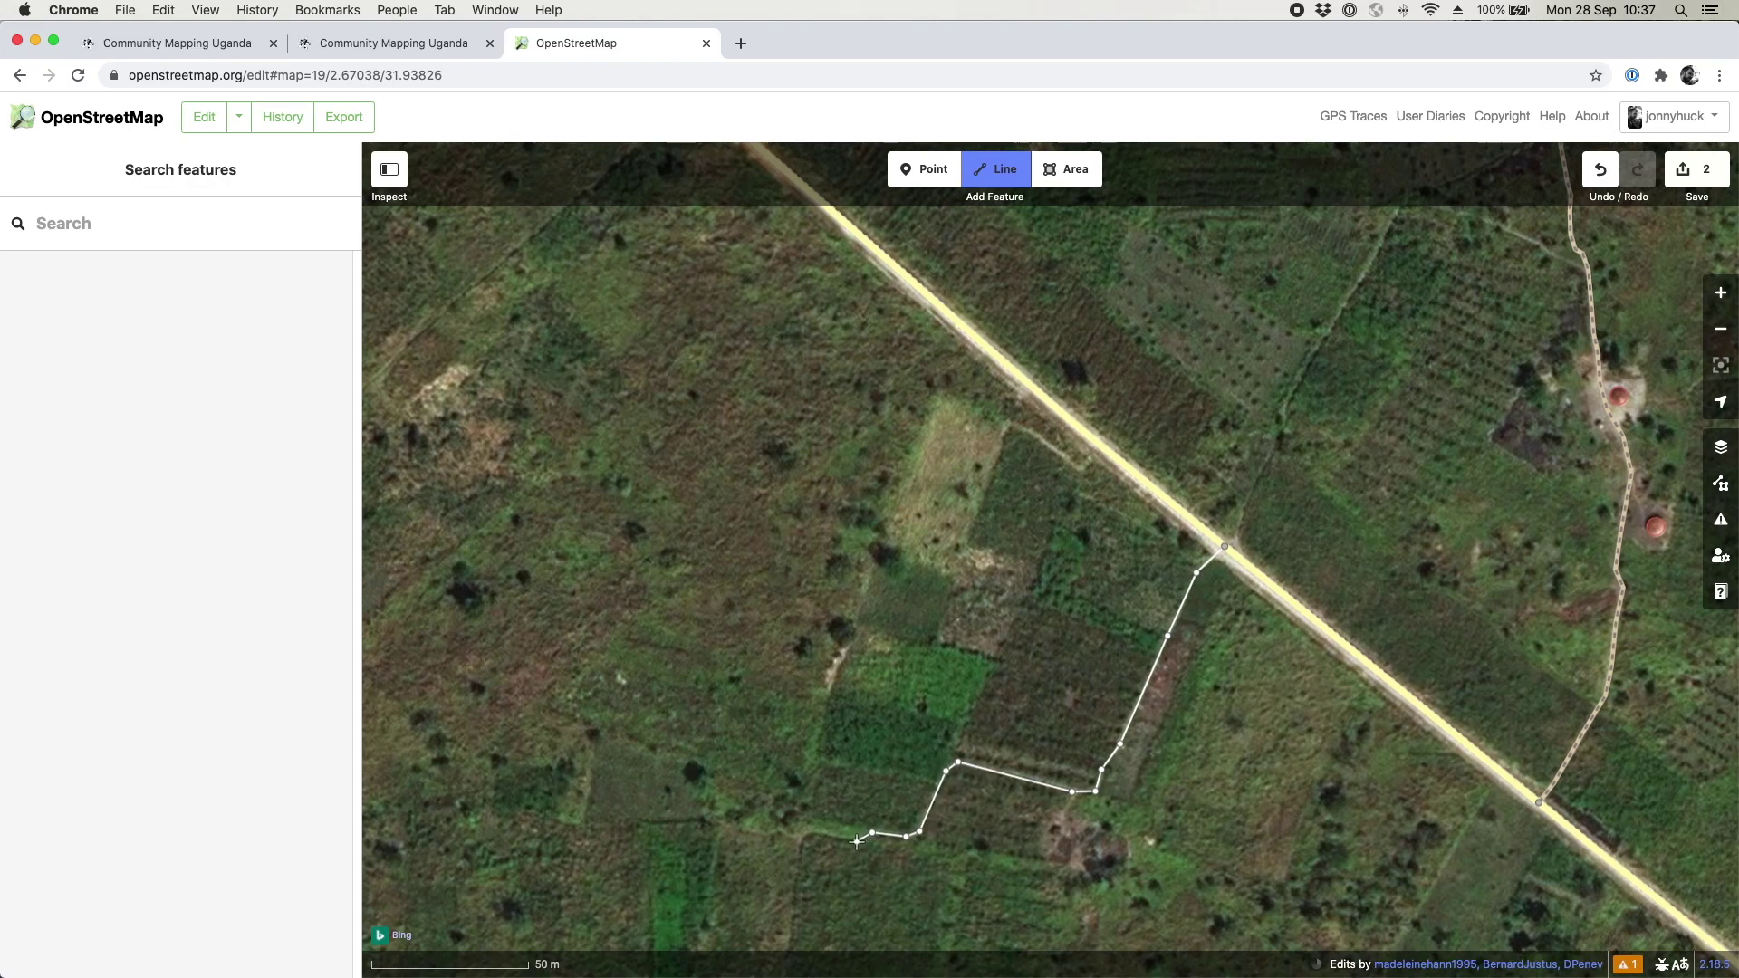
left_click(807, 834)
Step: Extend the line south past the small bright-green plot and west along the next field's upper edge
scroll(807, 833, "down", 5)
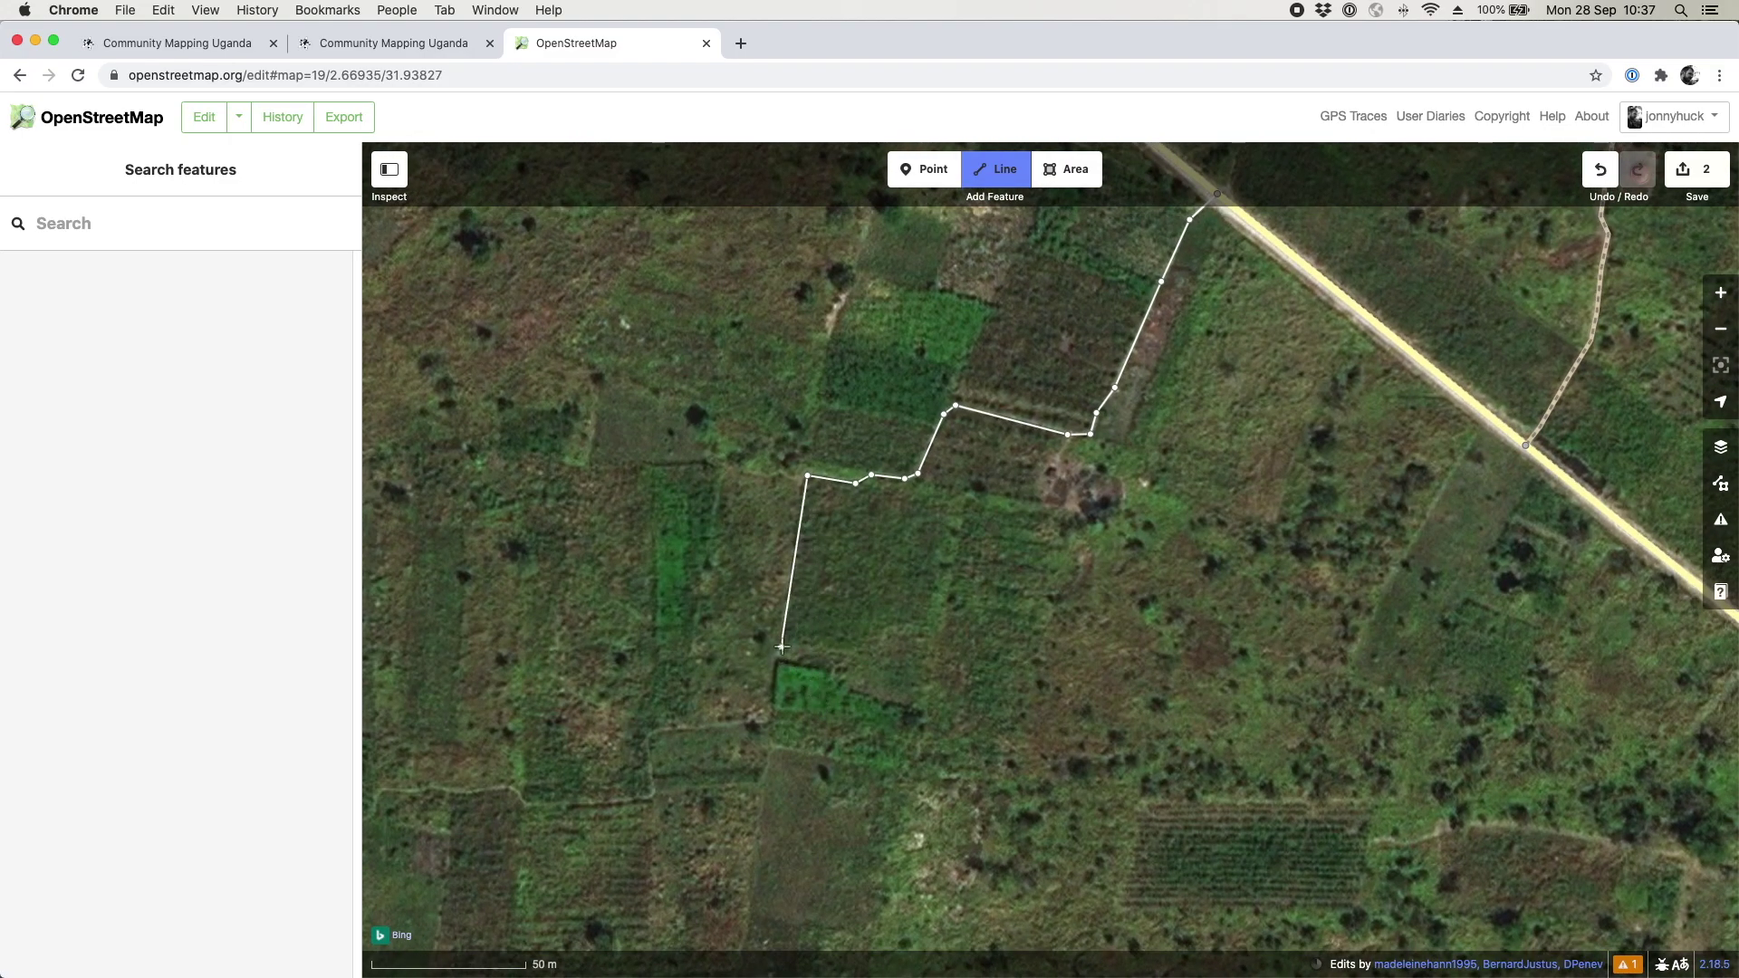
left_click(770, 721)
left_click(663, 730)
left_click(648, 736)
Step: Extend the line down the short field edge and west along the winding track to its next southward bend
key("Left")
key("Left")
key("Left")
key("Left")
key("Left")
key("Down")
key("Down")
key("Down")
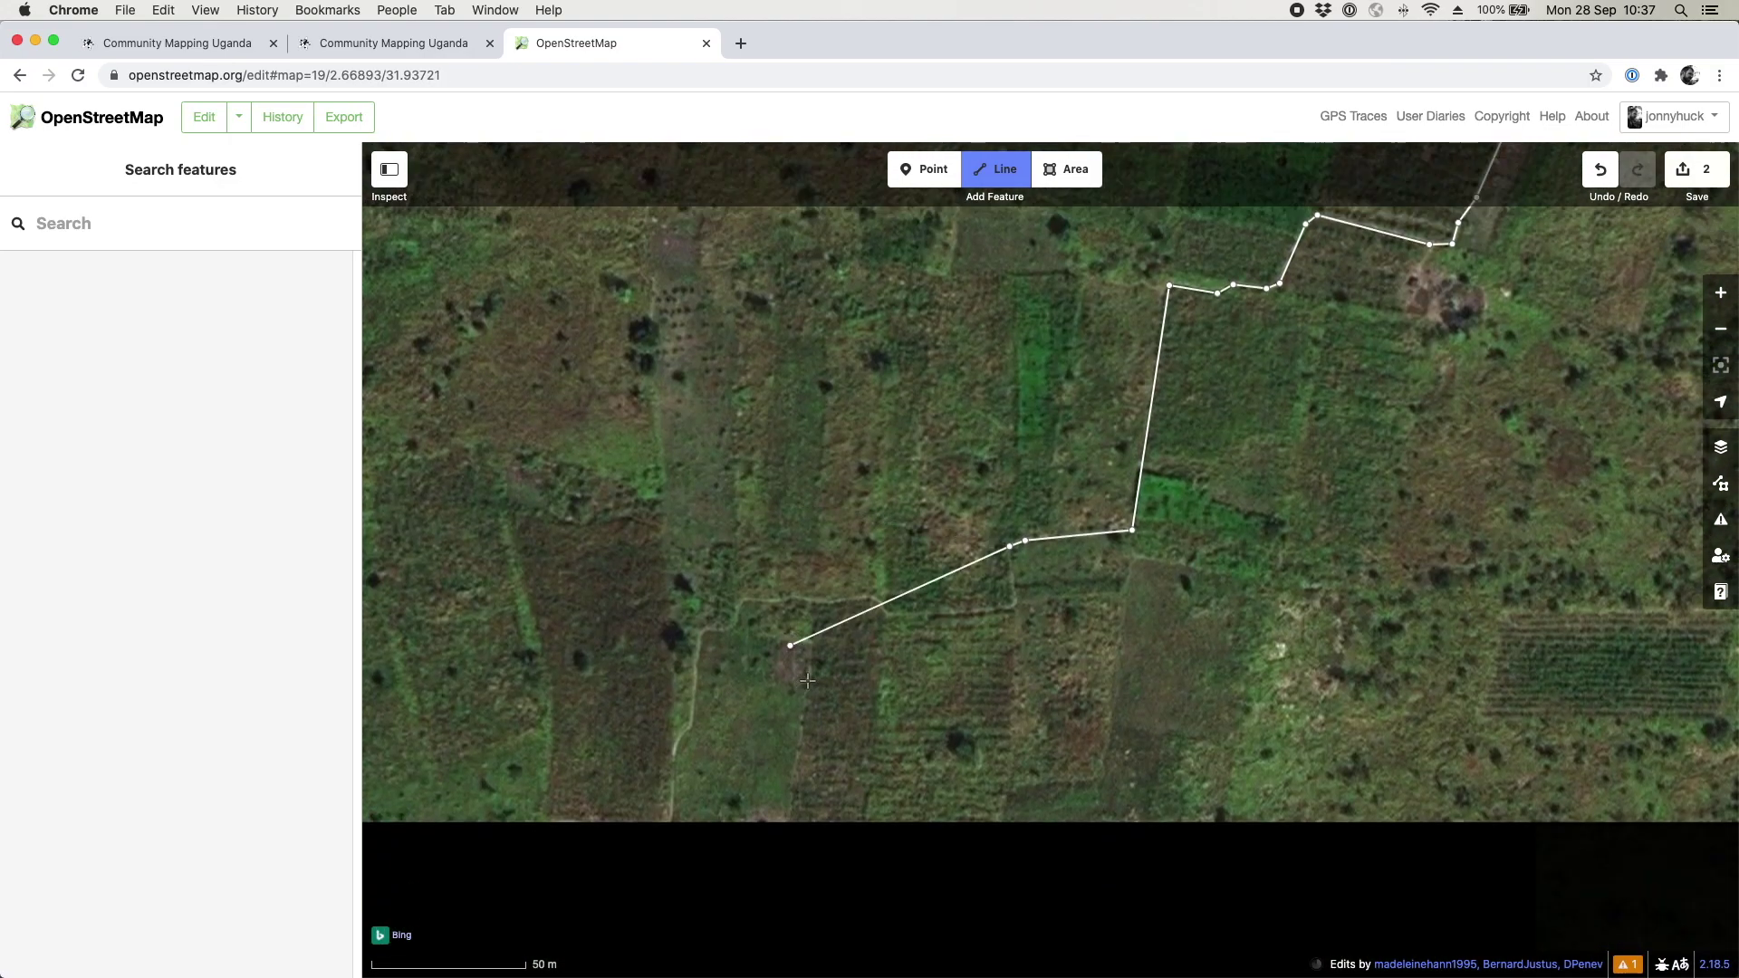
key("Down")
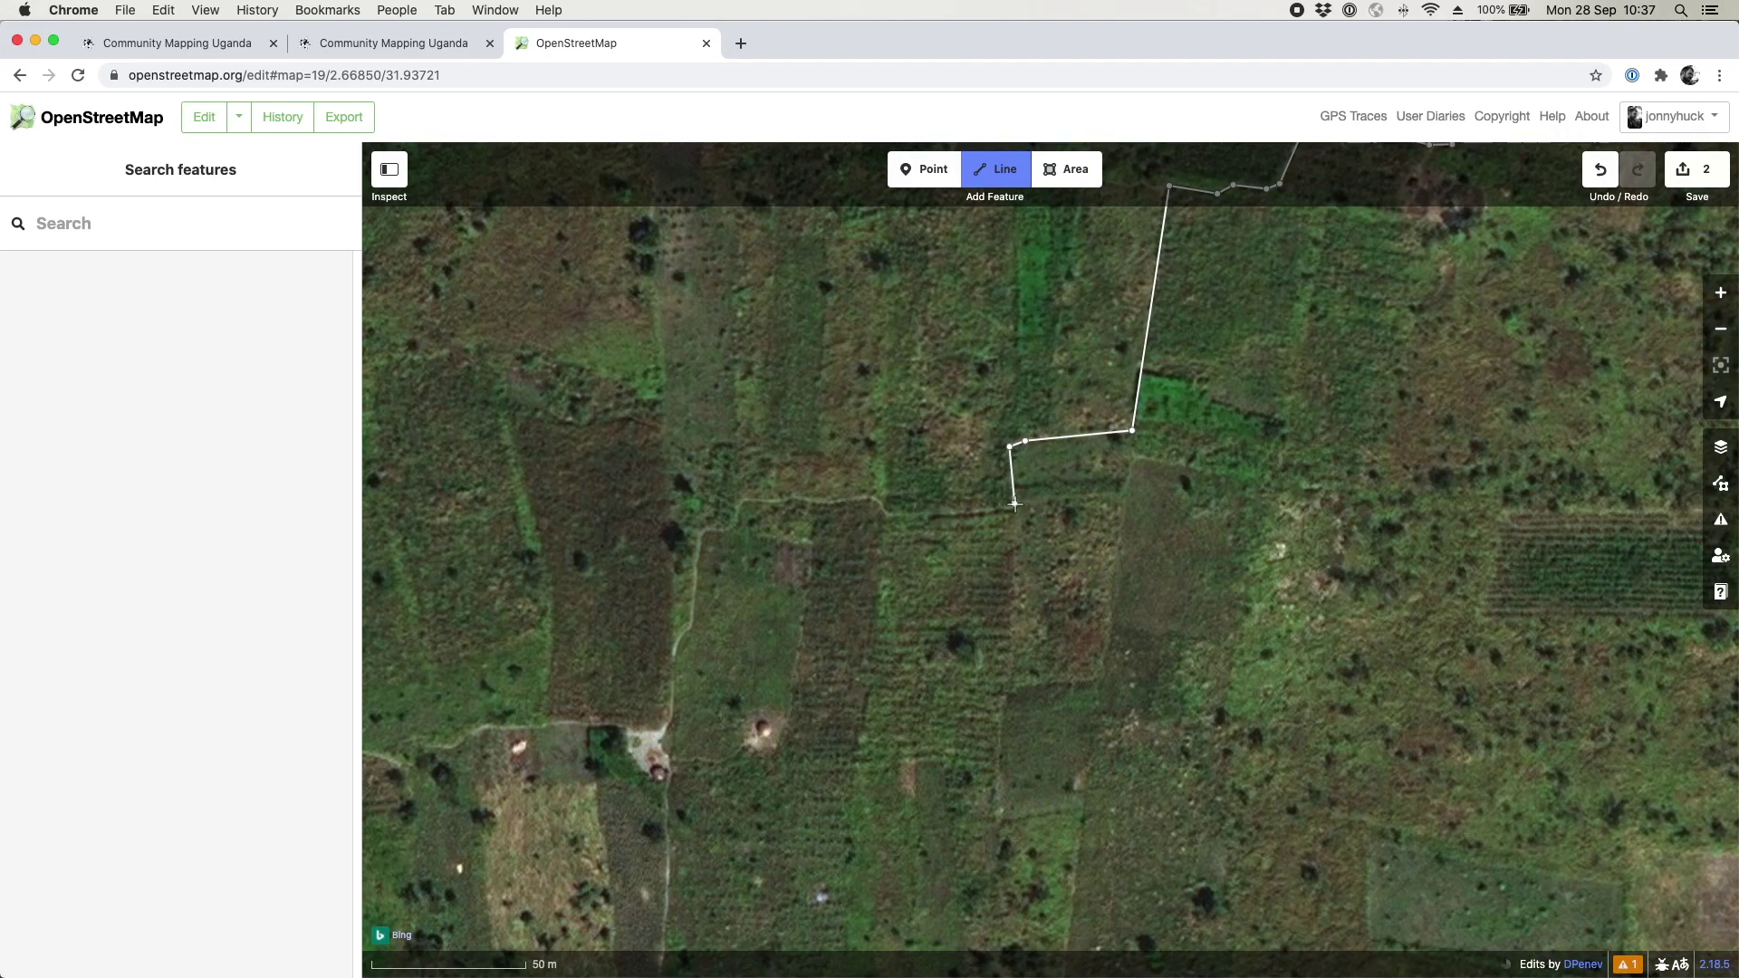
left_click(1013, 505)
left_click(887, 516)
left_click(880, 502)
left_click(869, 496)
left_click(829, 500)
left_click(794, 496)
left_click(777, 502)
left_click(741, 501)
Step: Trace the track's last southward stretch to the pale clearing beside the hut and finish the line there
left_click(736, 511)
left_click(737, 523)
left_click(726, 531)
left_click(705, 530)
left_click(693, 606)
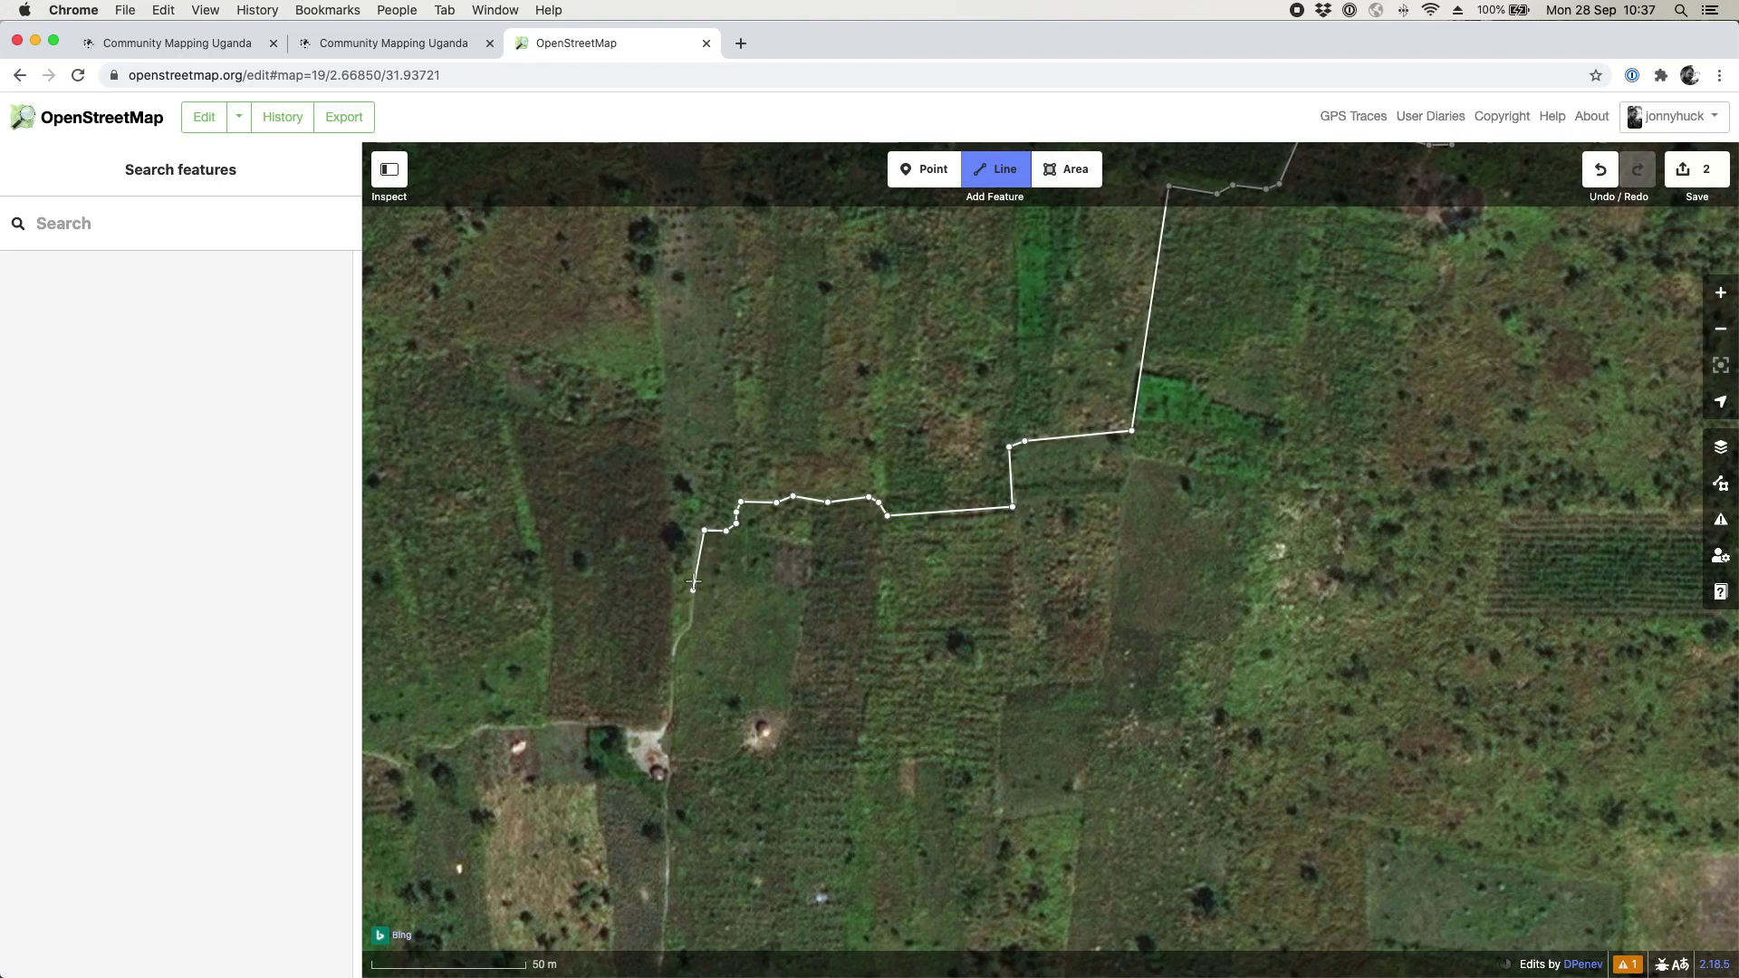
left_click(696, 539)
left_click(692, 627)
left_click(678, 641)
left_click(672, 653)
left_click(670, 723)
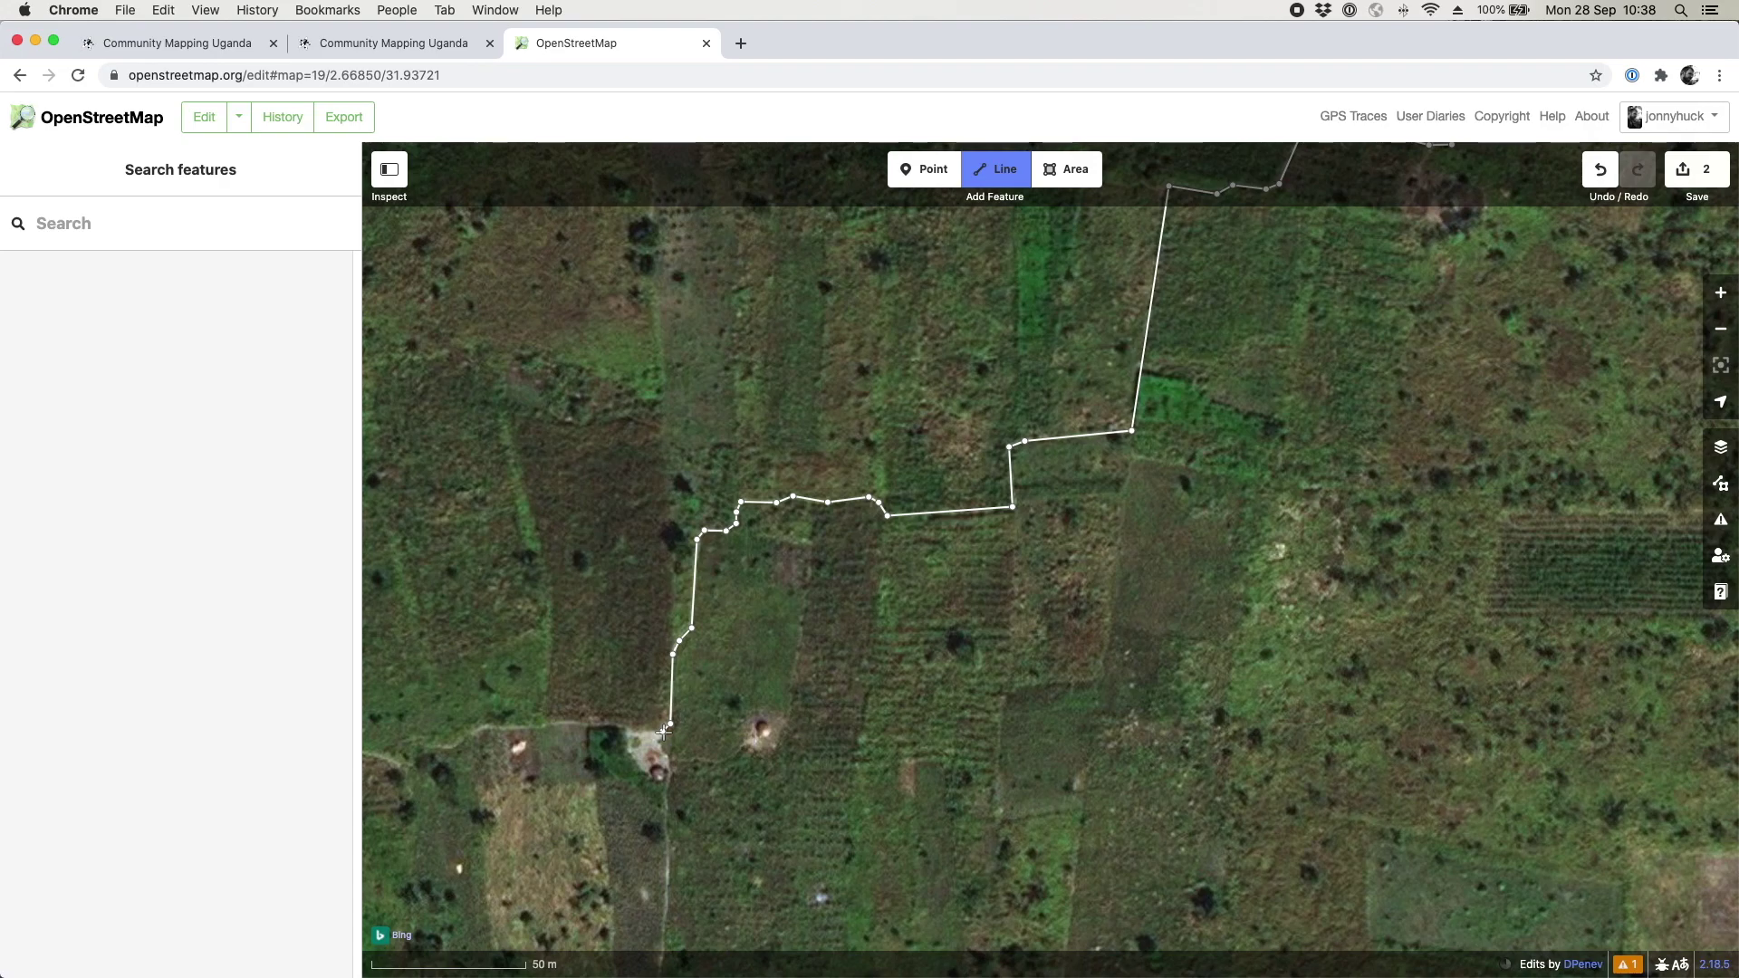
left_click(663, 731)
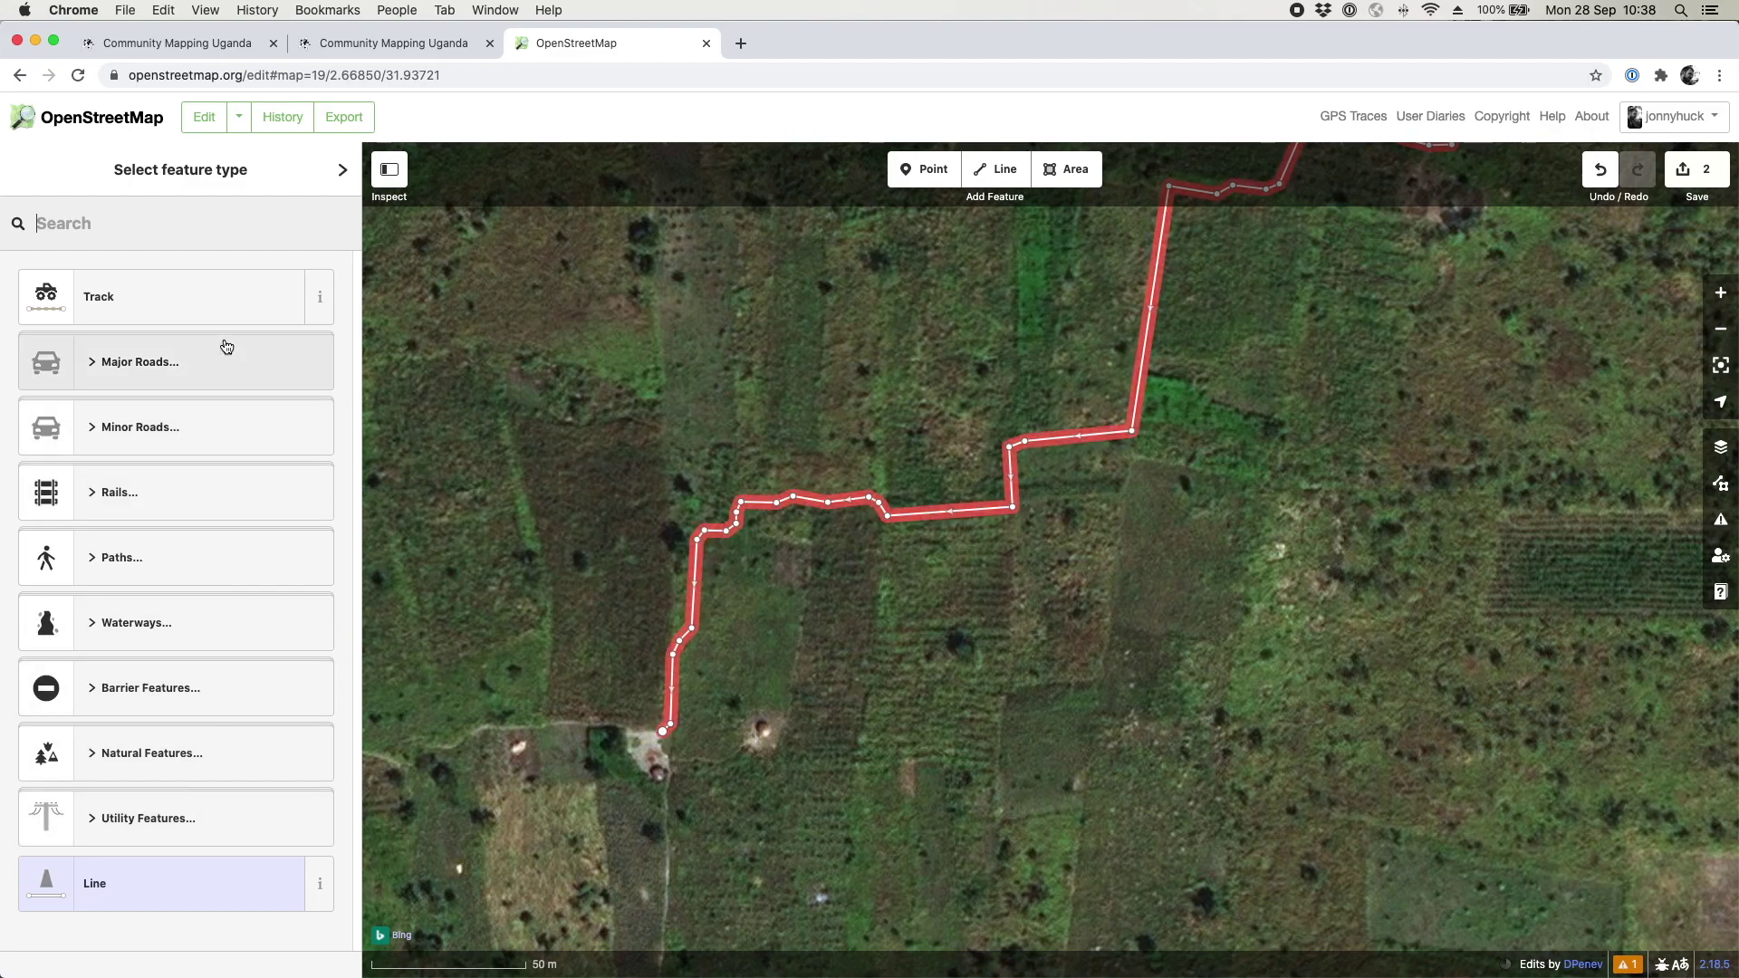
Step: Search the feature types for "track", assign Track to the finished line, and close its feature details
left_click(106, 218)
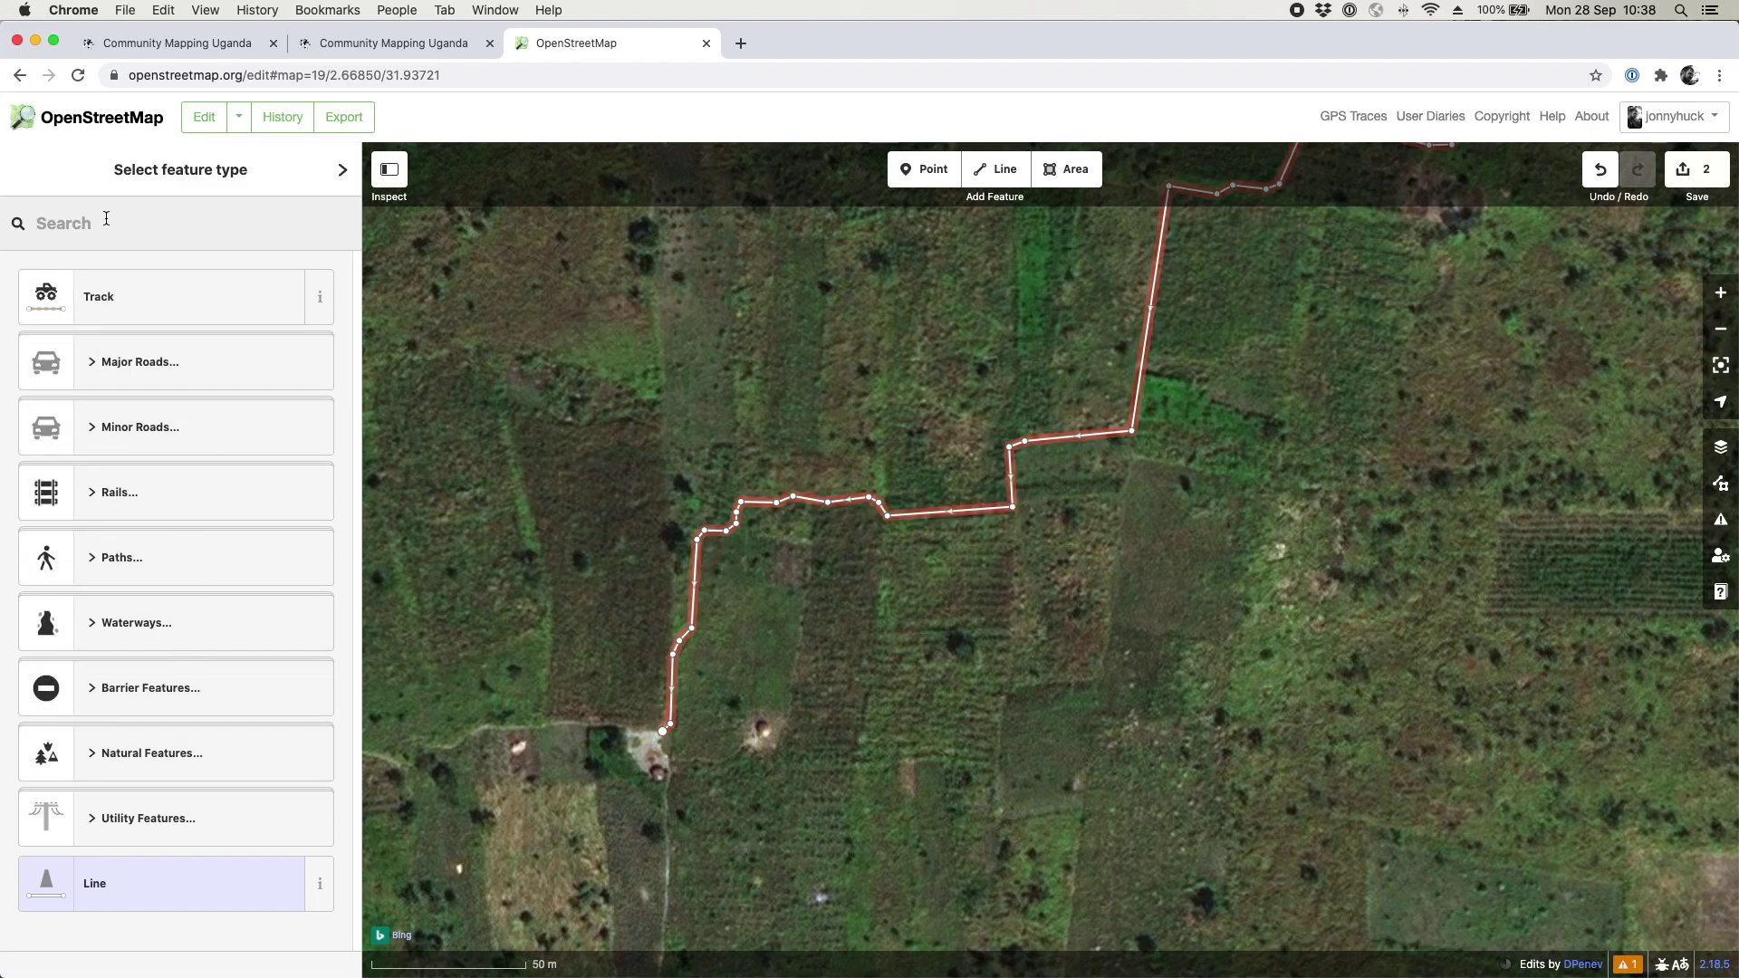
type("track")
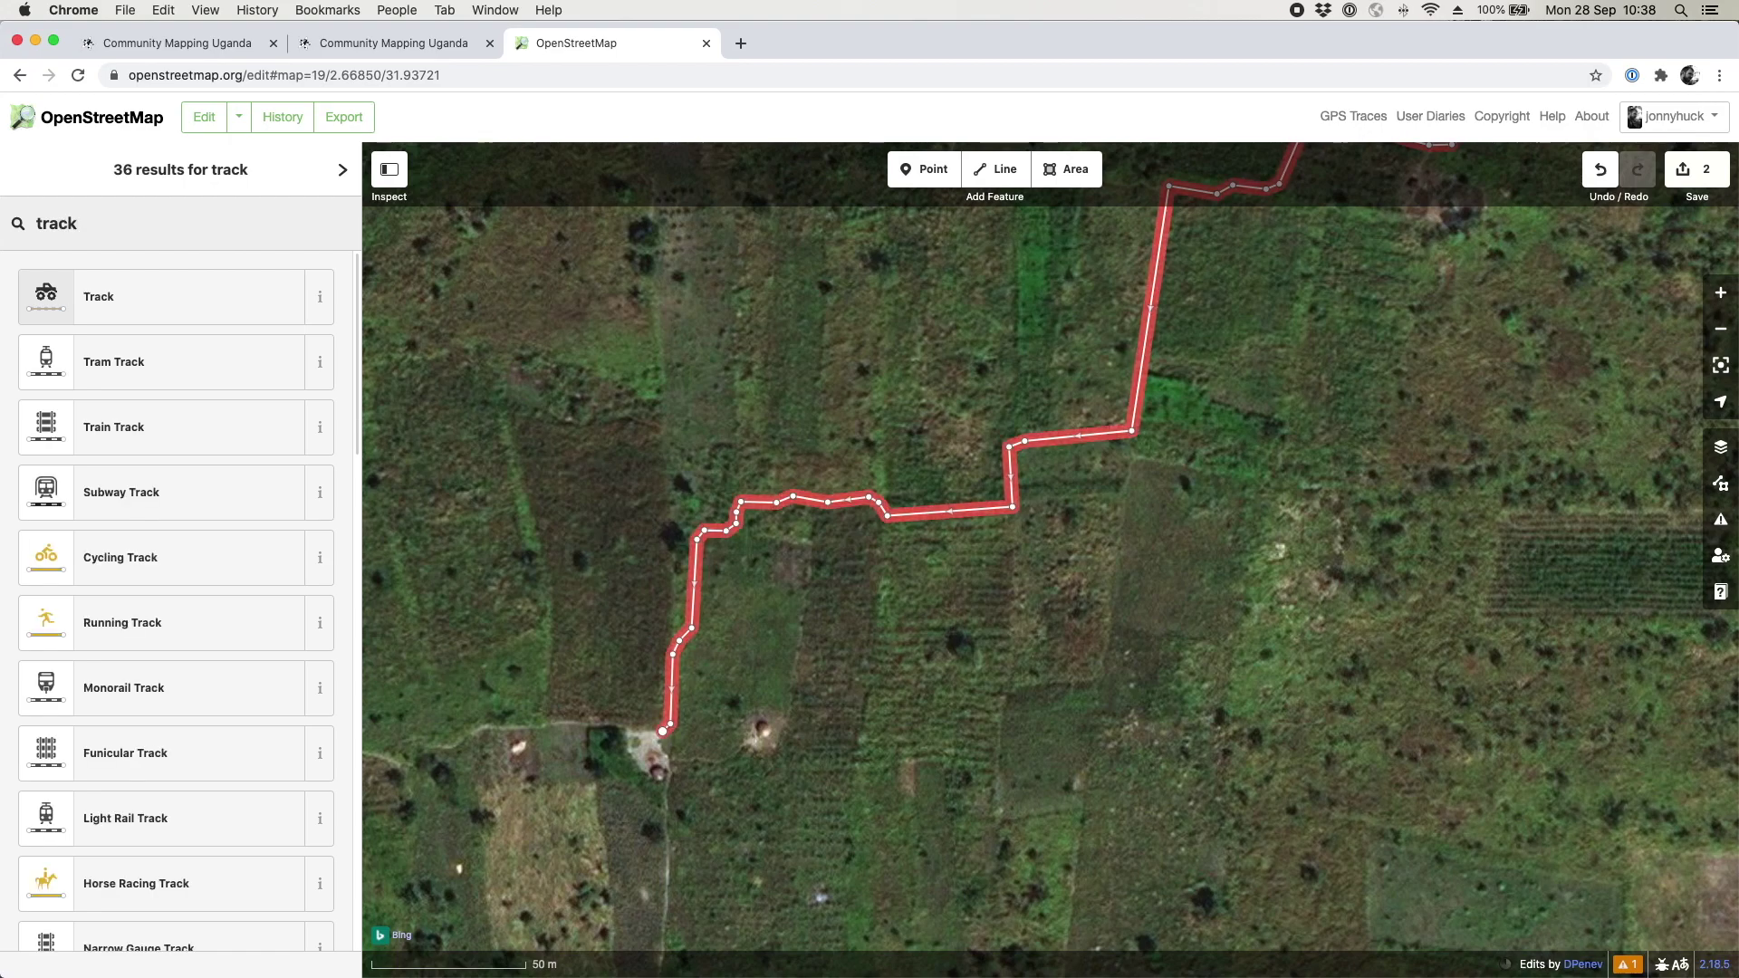
left_click(189, 302)
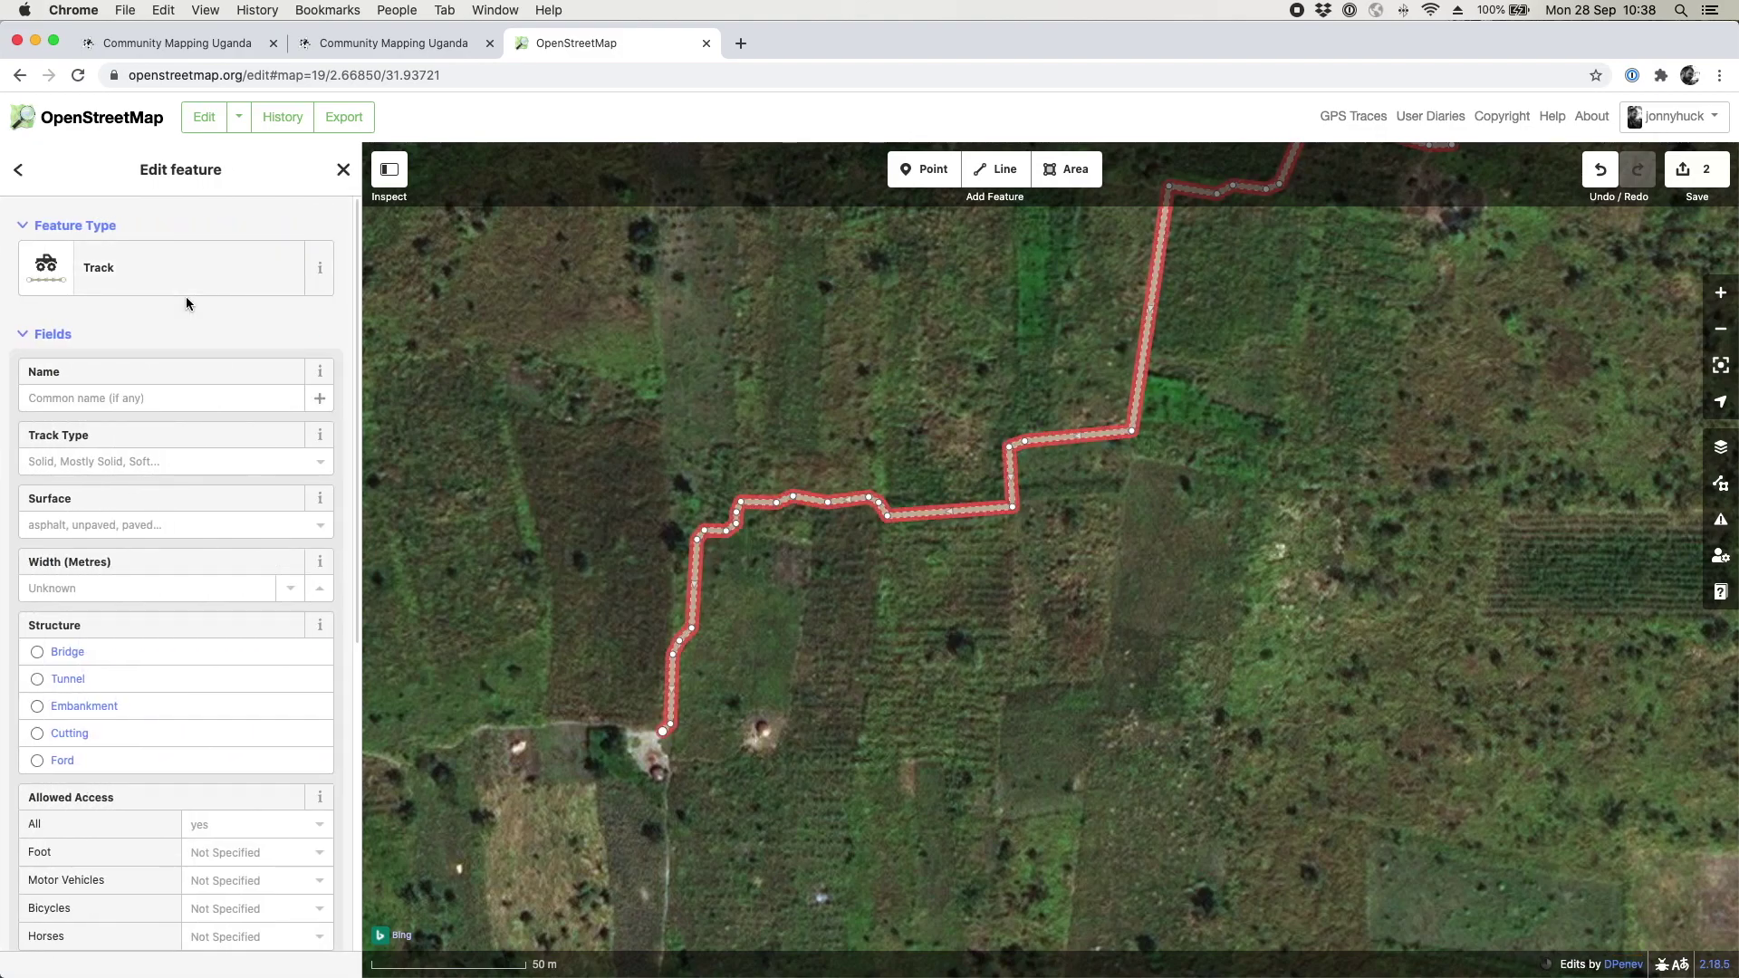
scroll(186, 296, "down", 6)
scroll(187, 298, "up", 6)
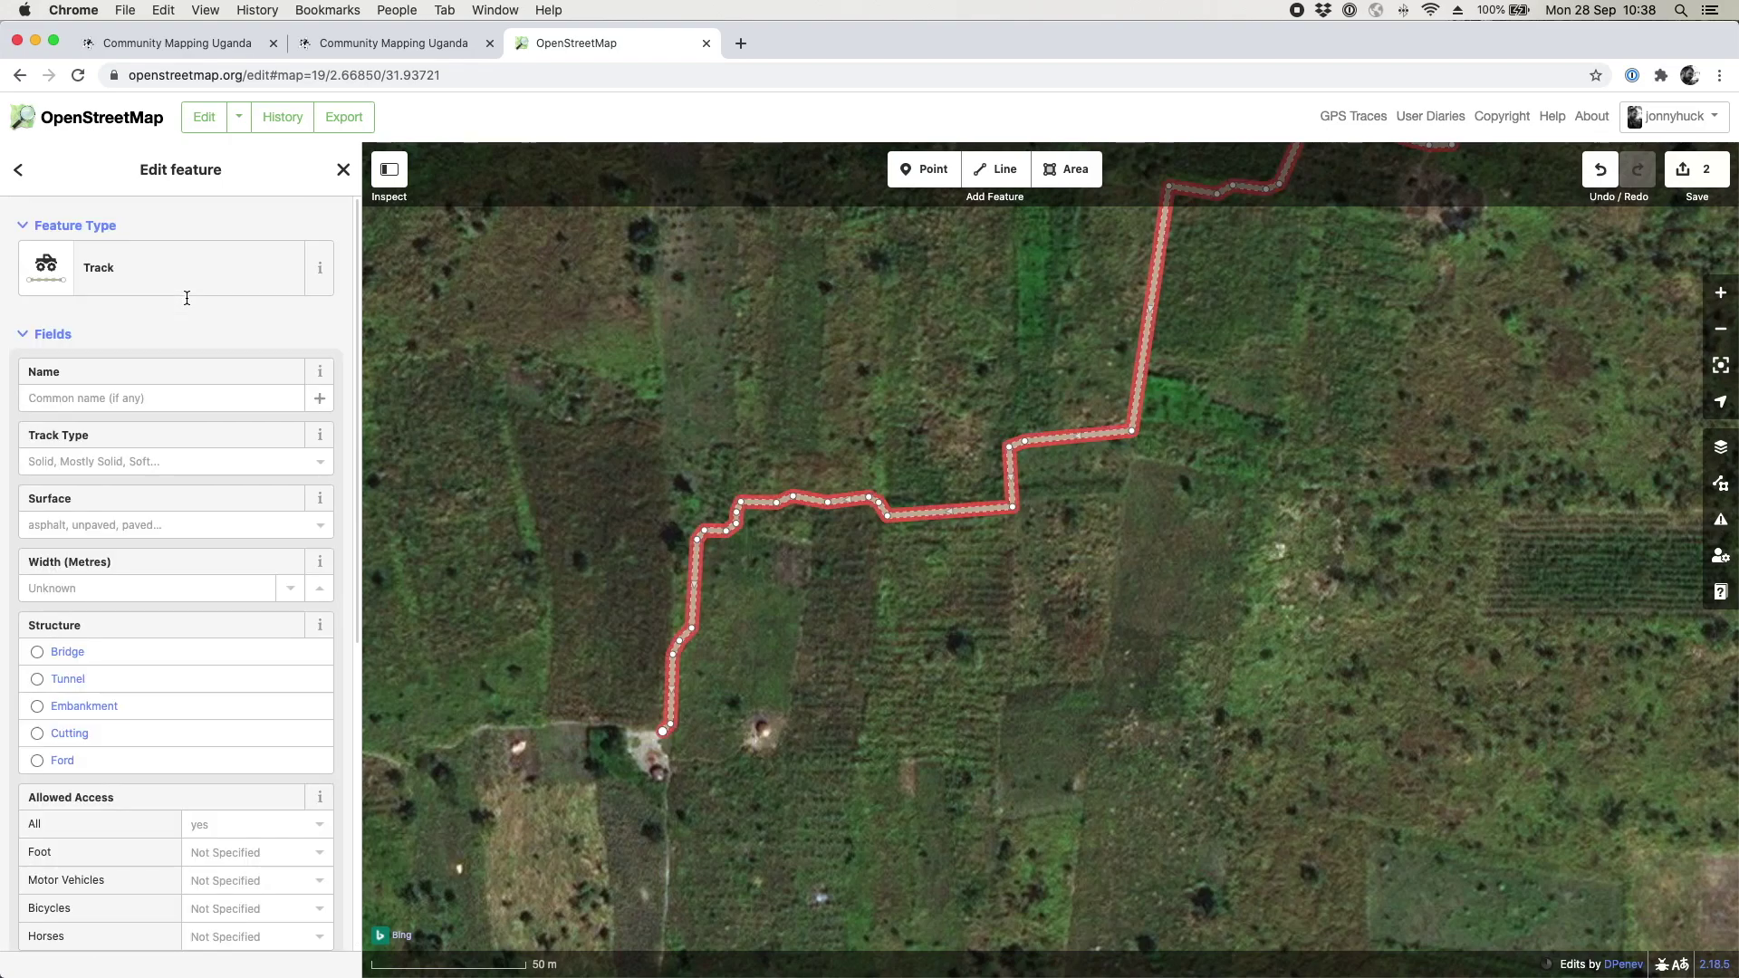
left_click(342, 172)
left_click(858, 502)
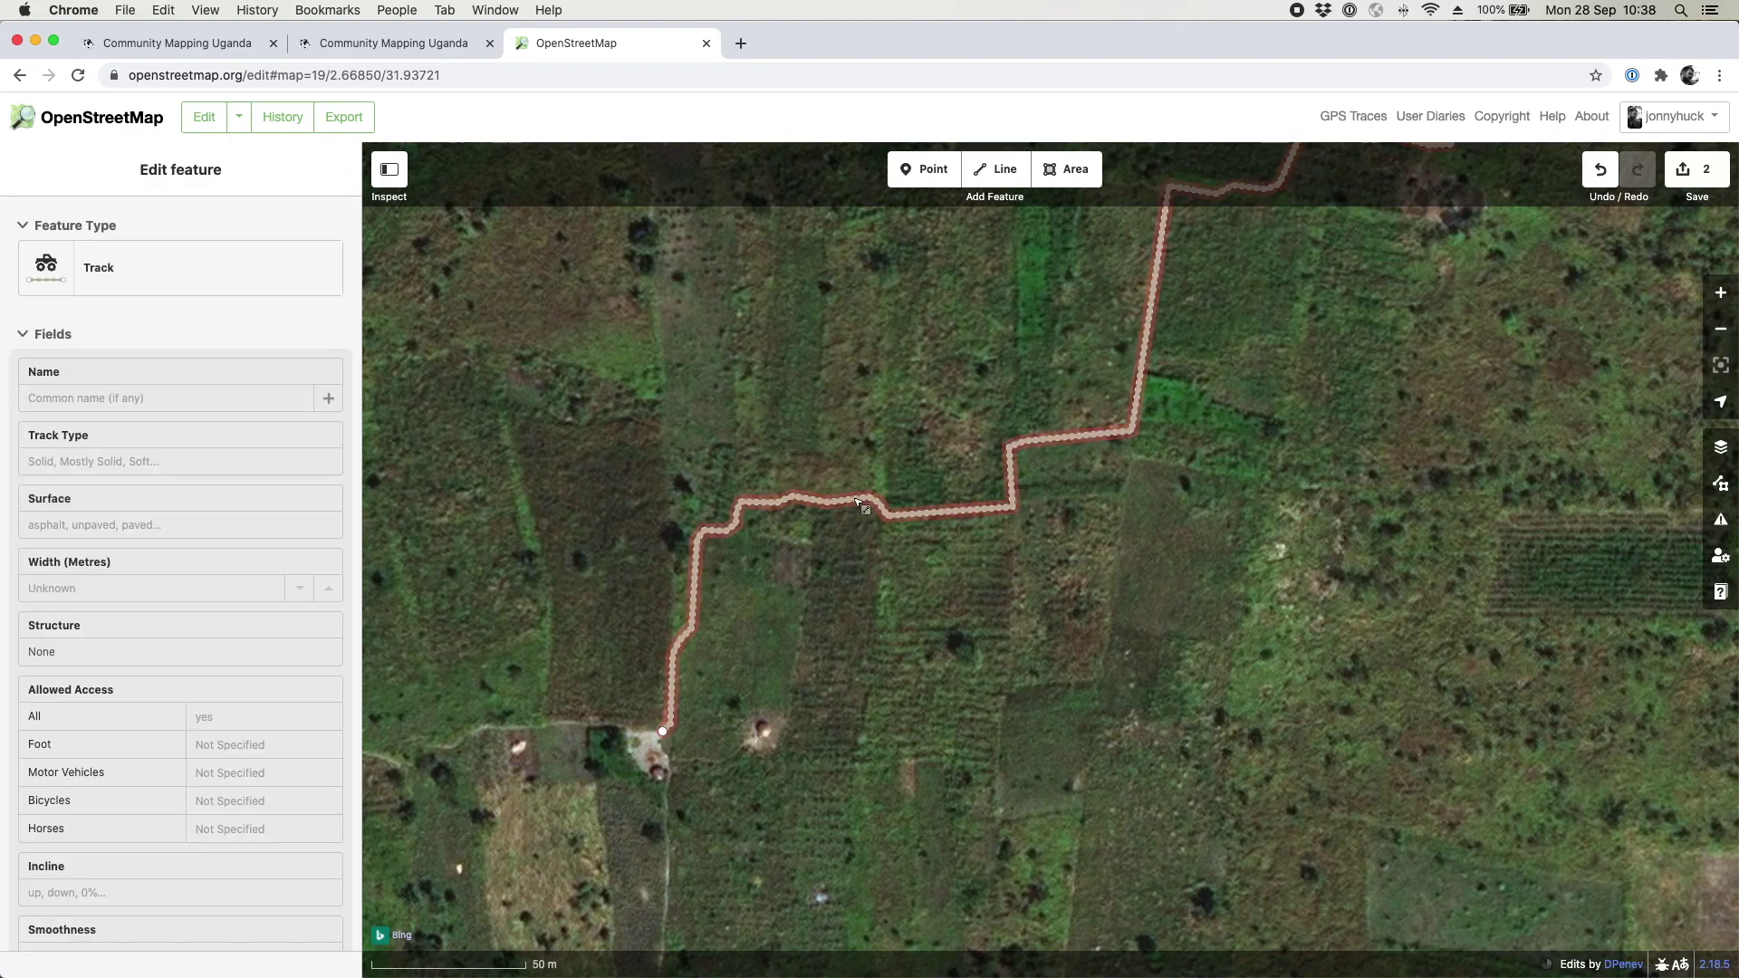
Step: Examine the hut beside the track's southern end and compare it with the hut photo on the Community Mapping Uganda page
left_click(834, 453)
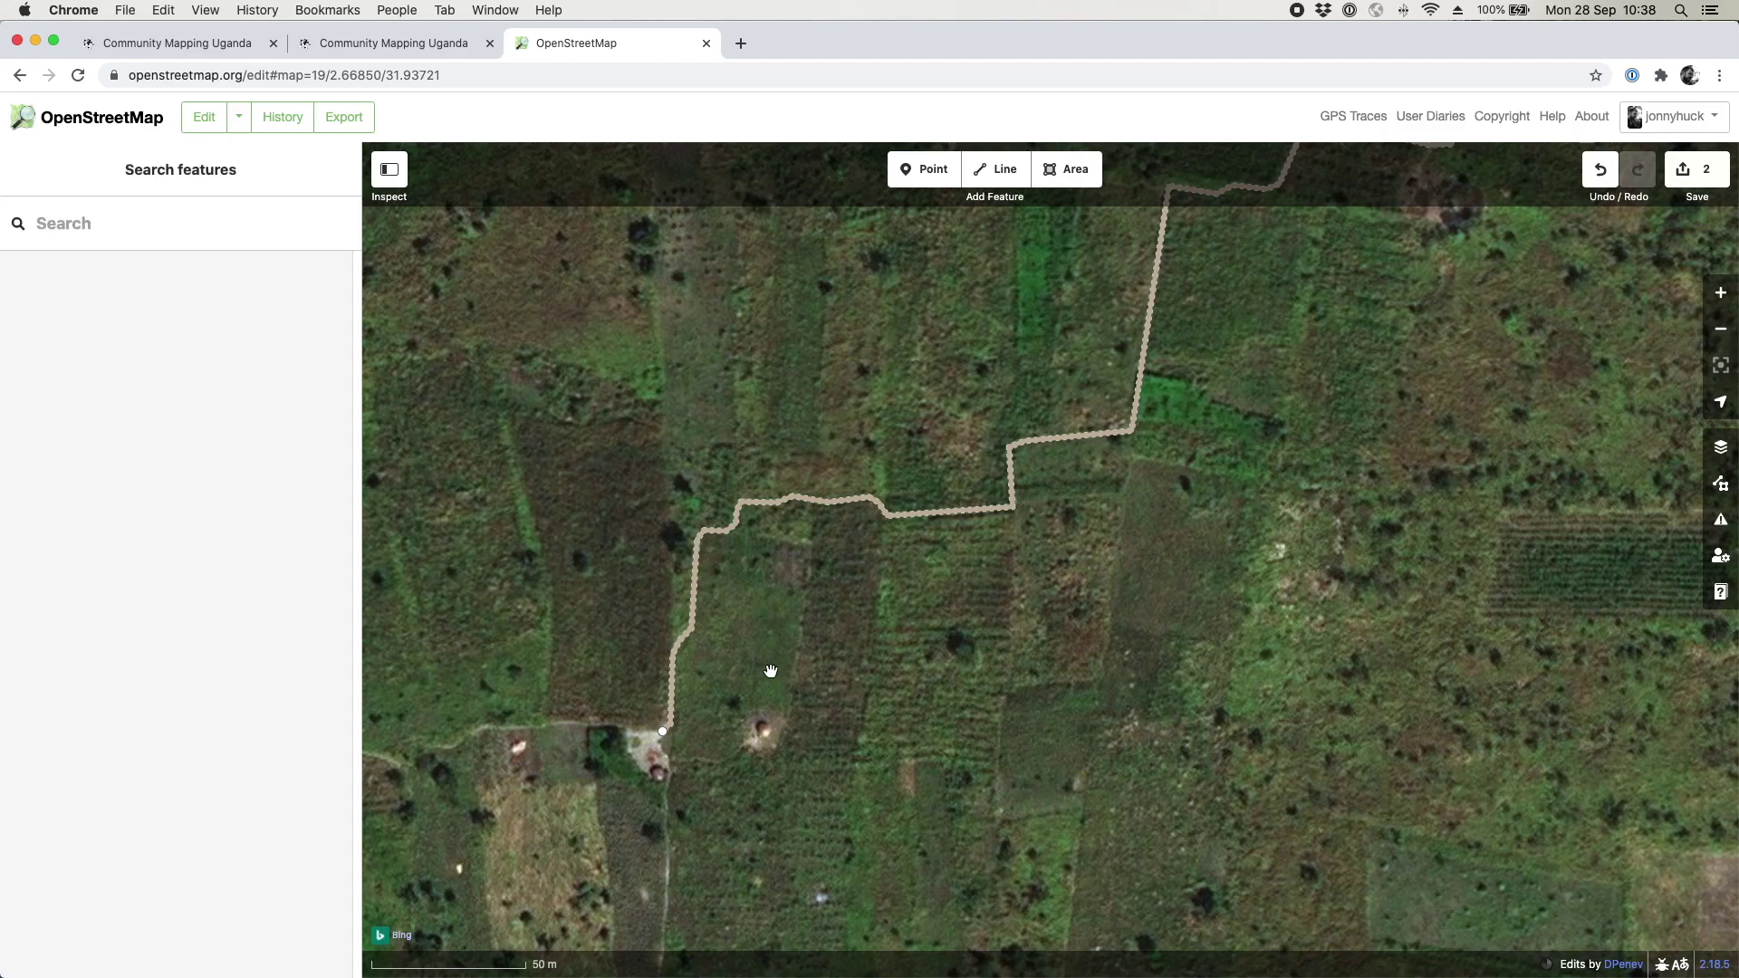
scroll(770, 676, "down", 5)
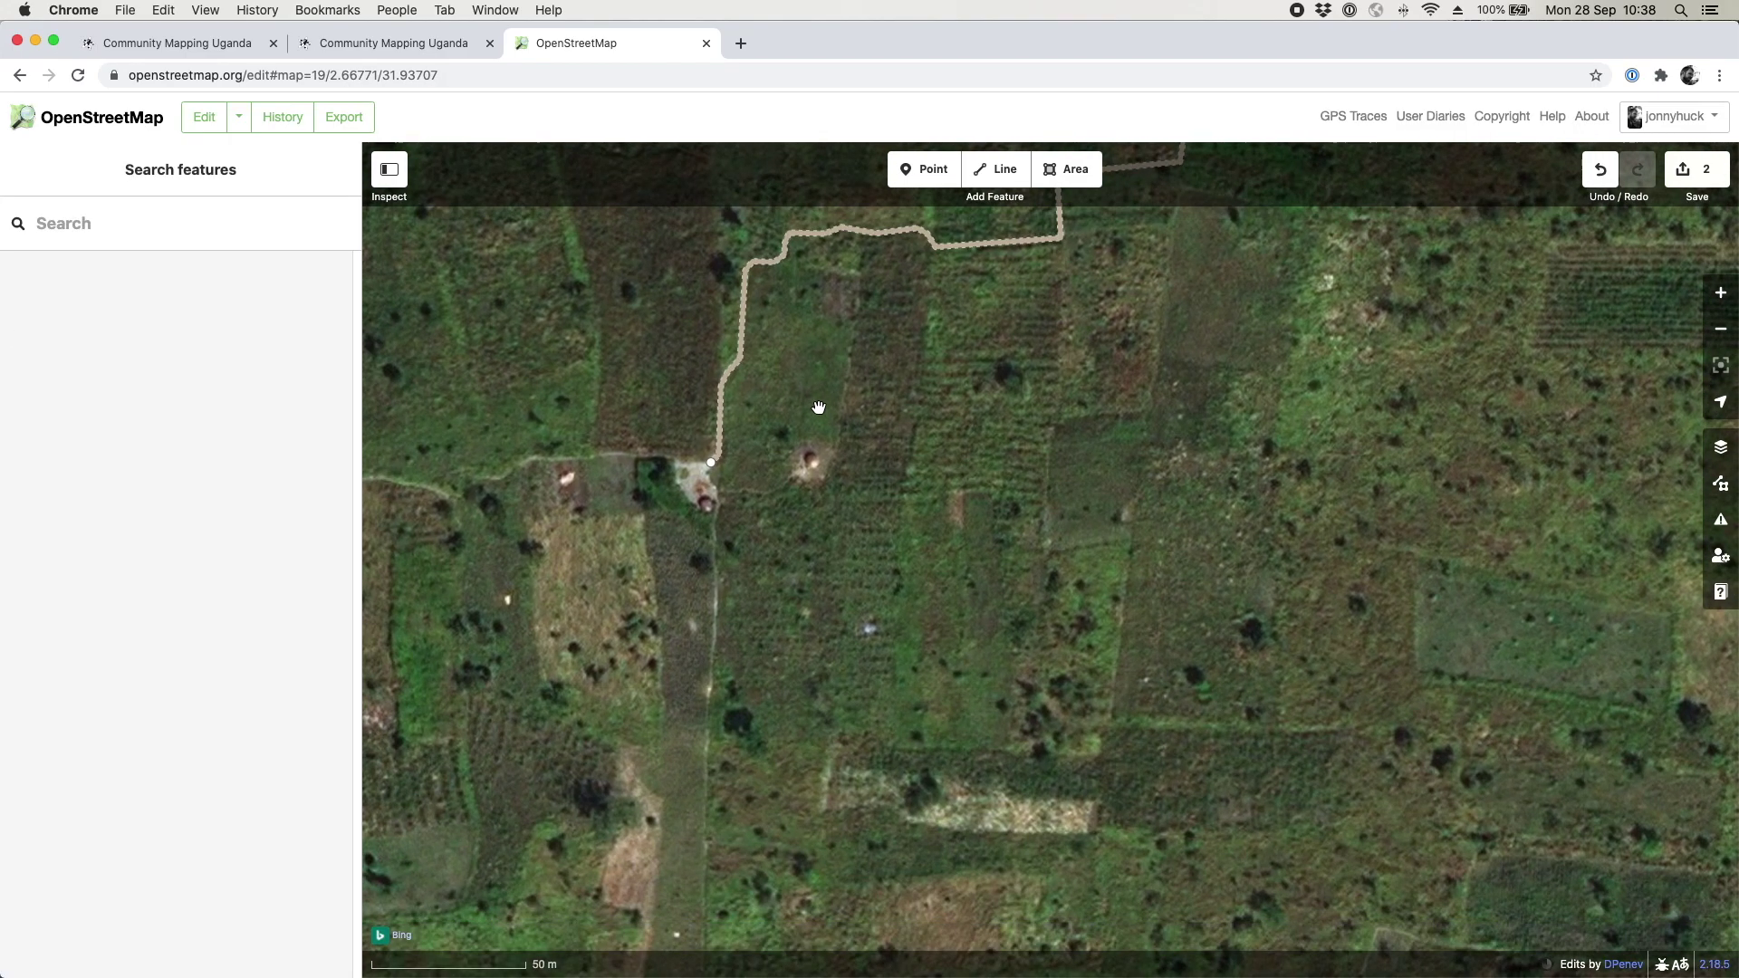
scroll(707, 503, "up", 3)
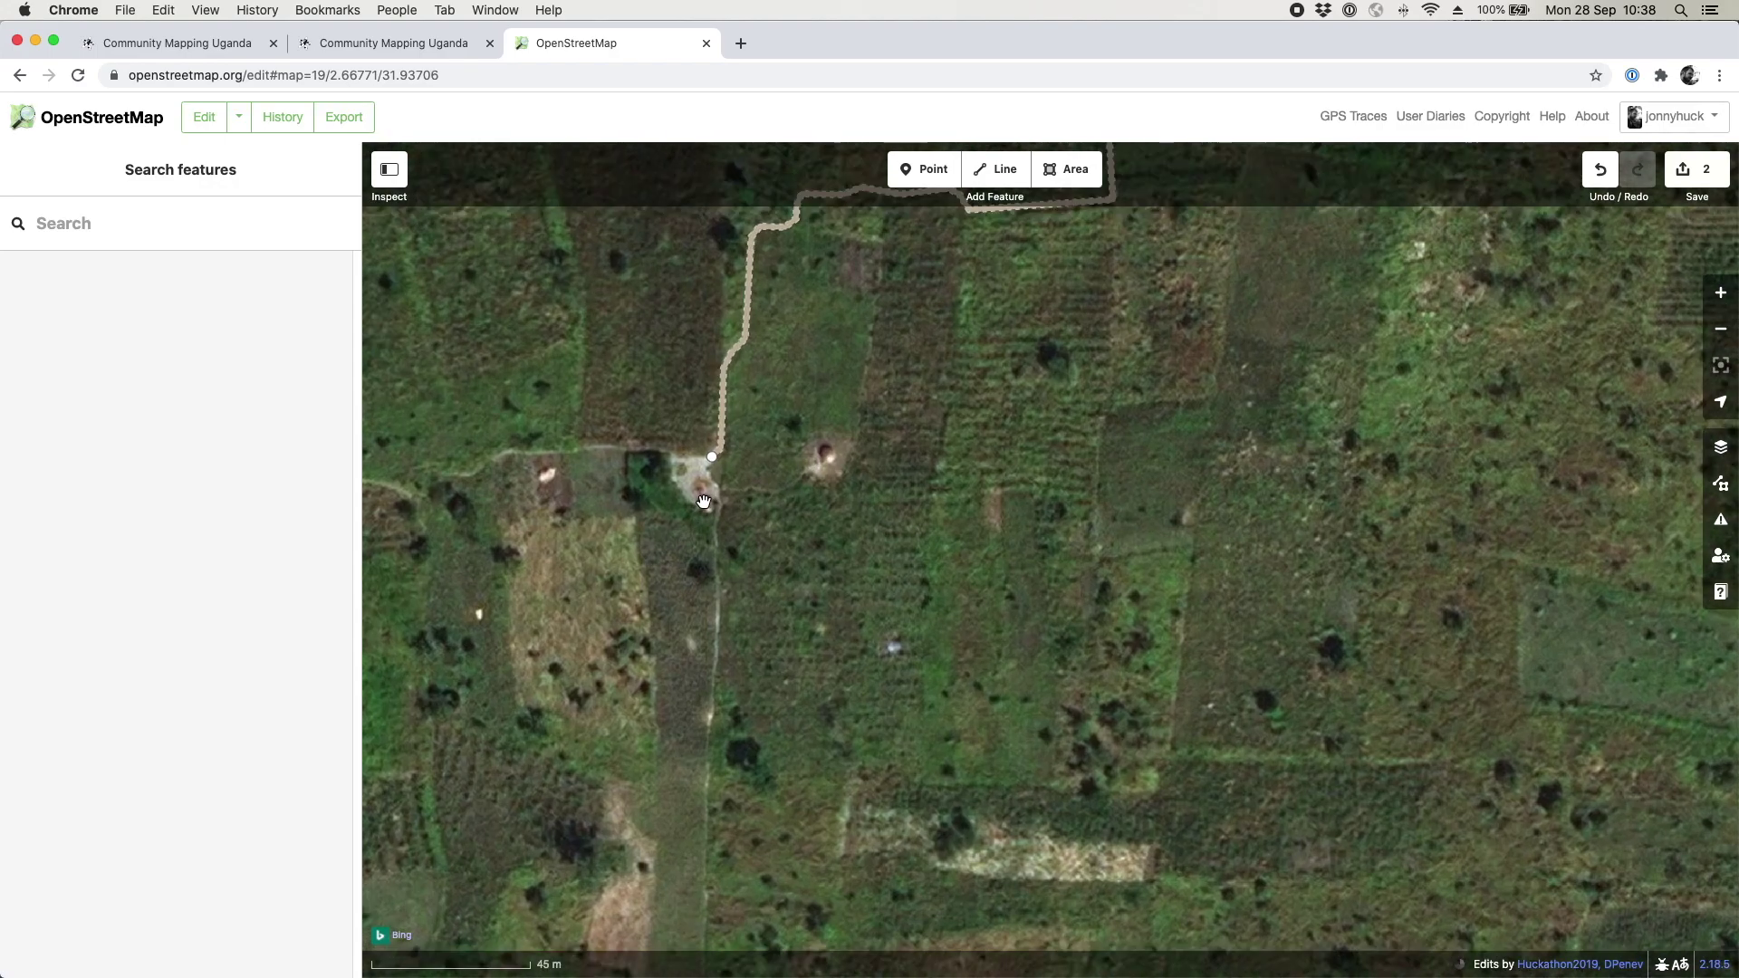
scroll(707, 504, "up", 3)
left_click_drag(707, 503, 888, 432)
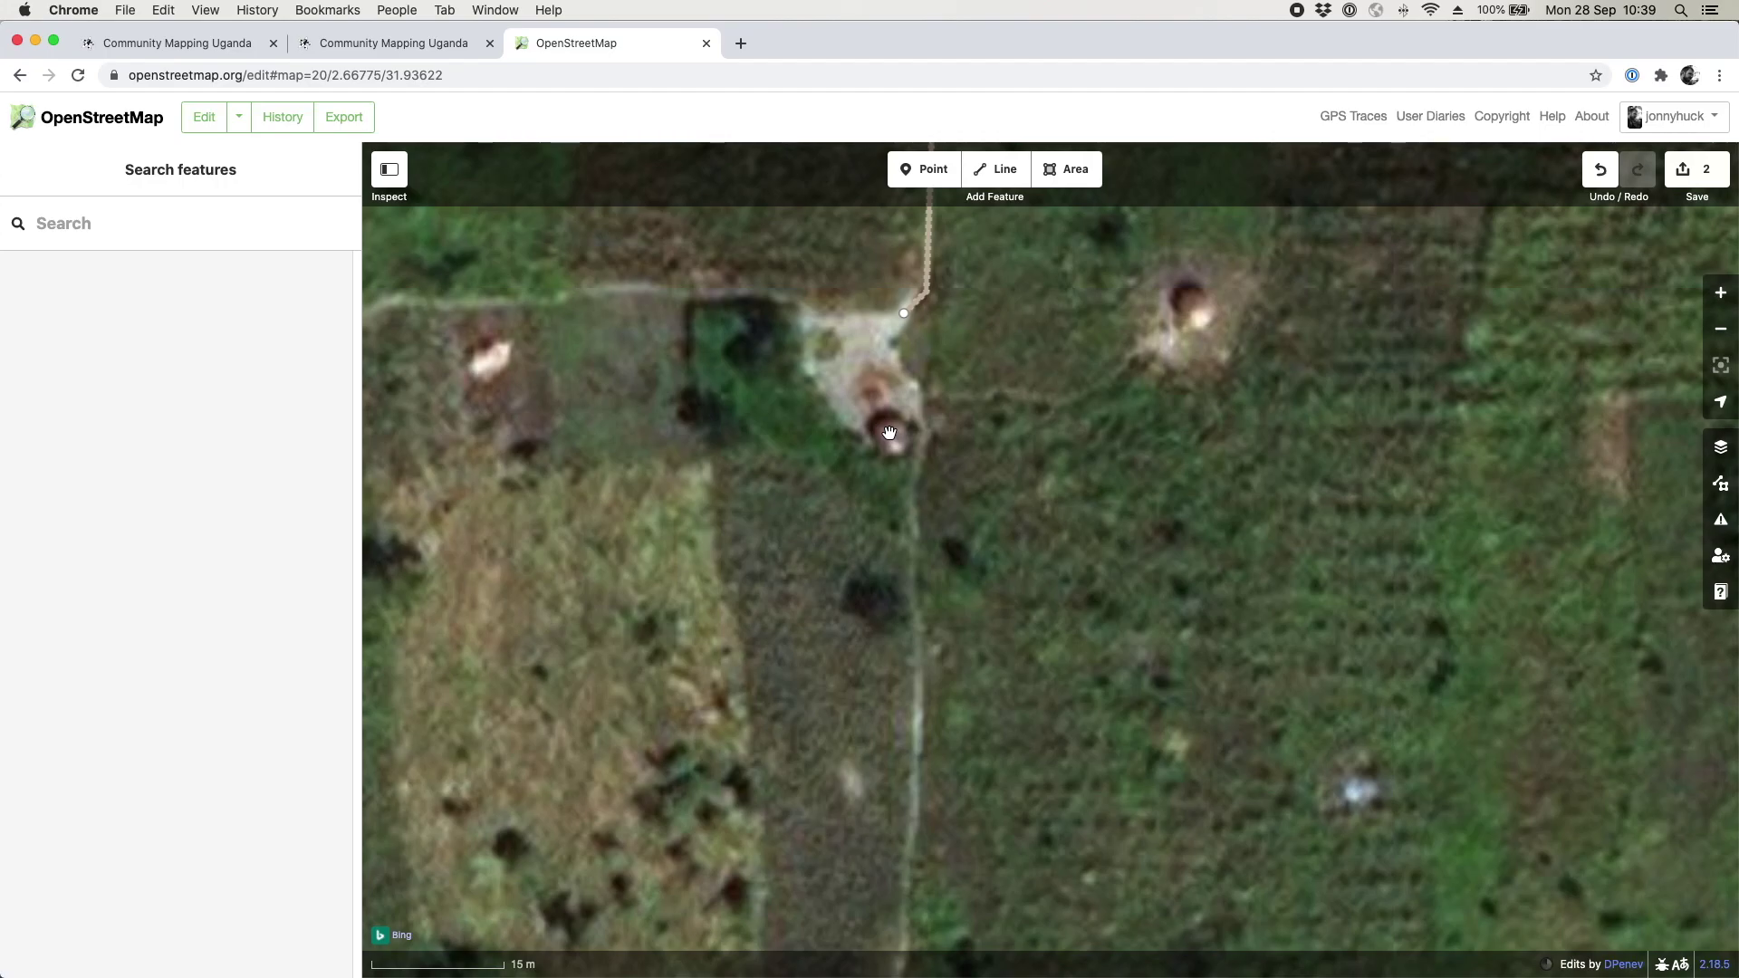
left_click(196, 43)
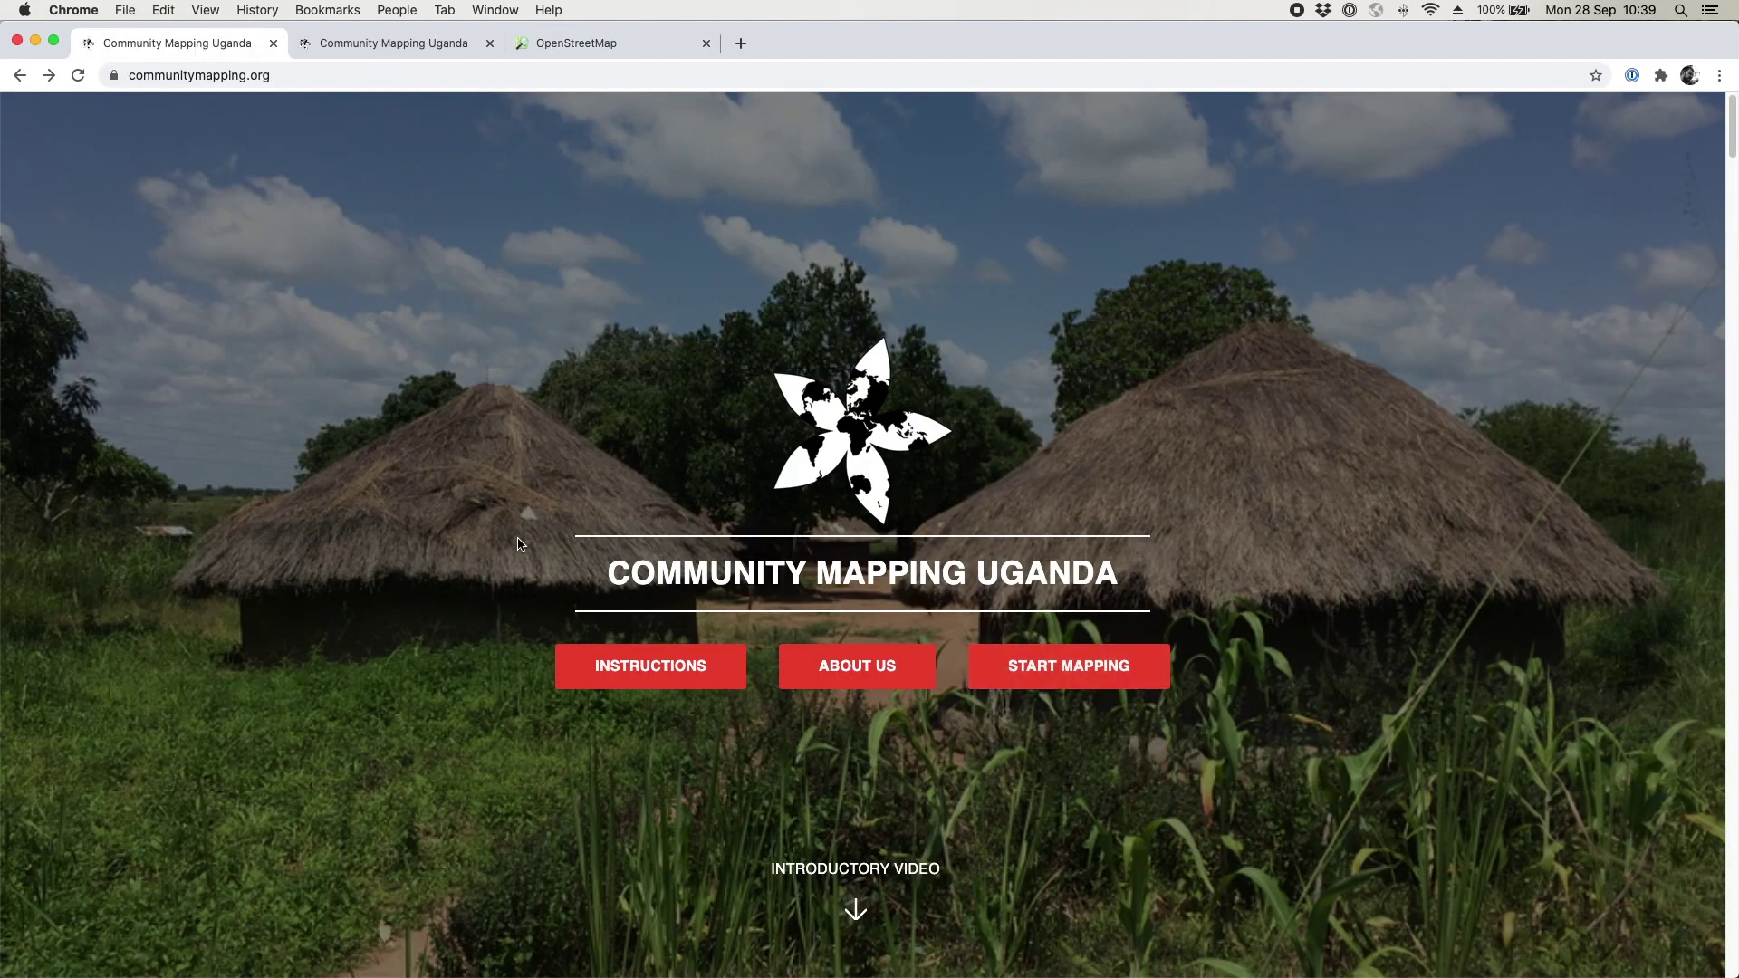
left_click(594, 40)
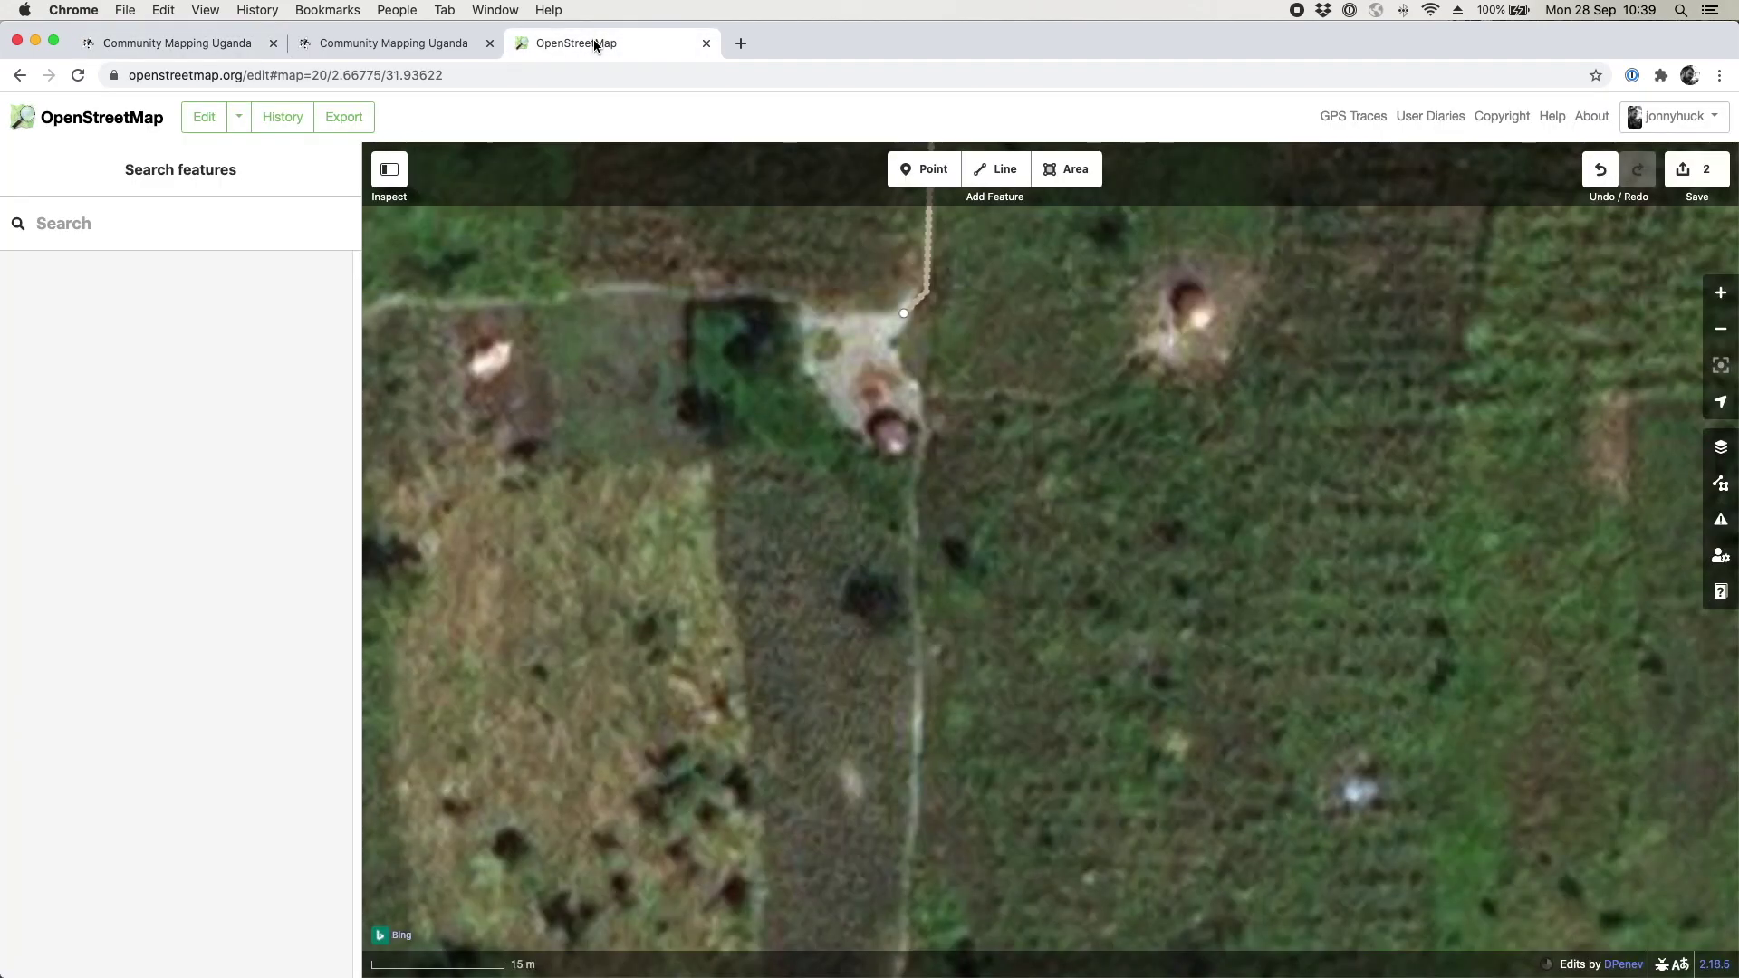
left_click(1068, 174)
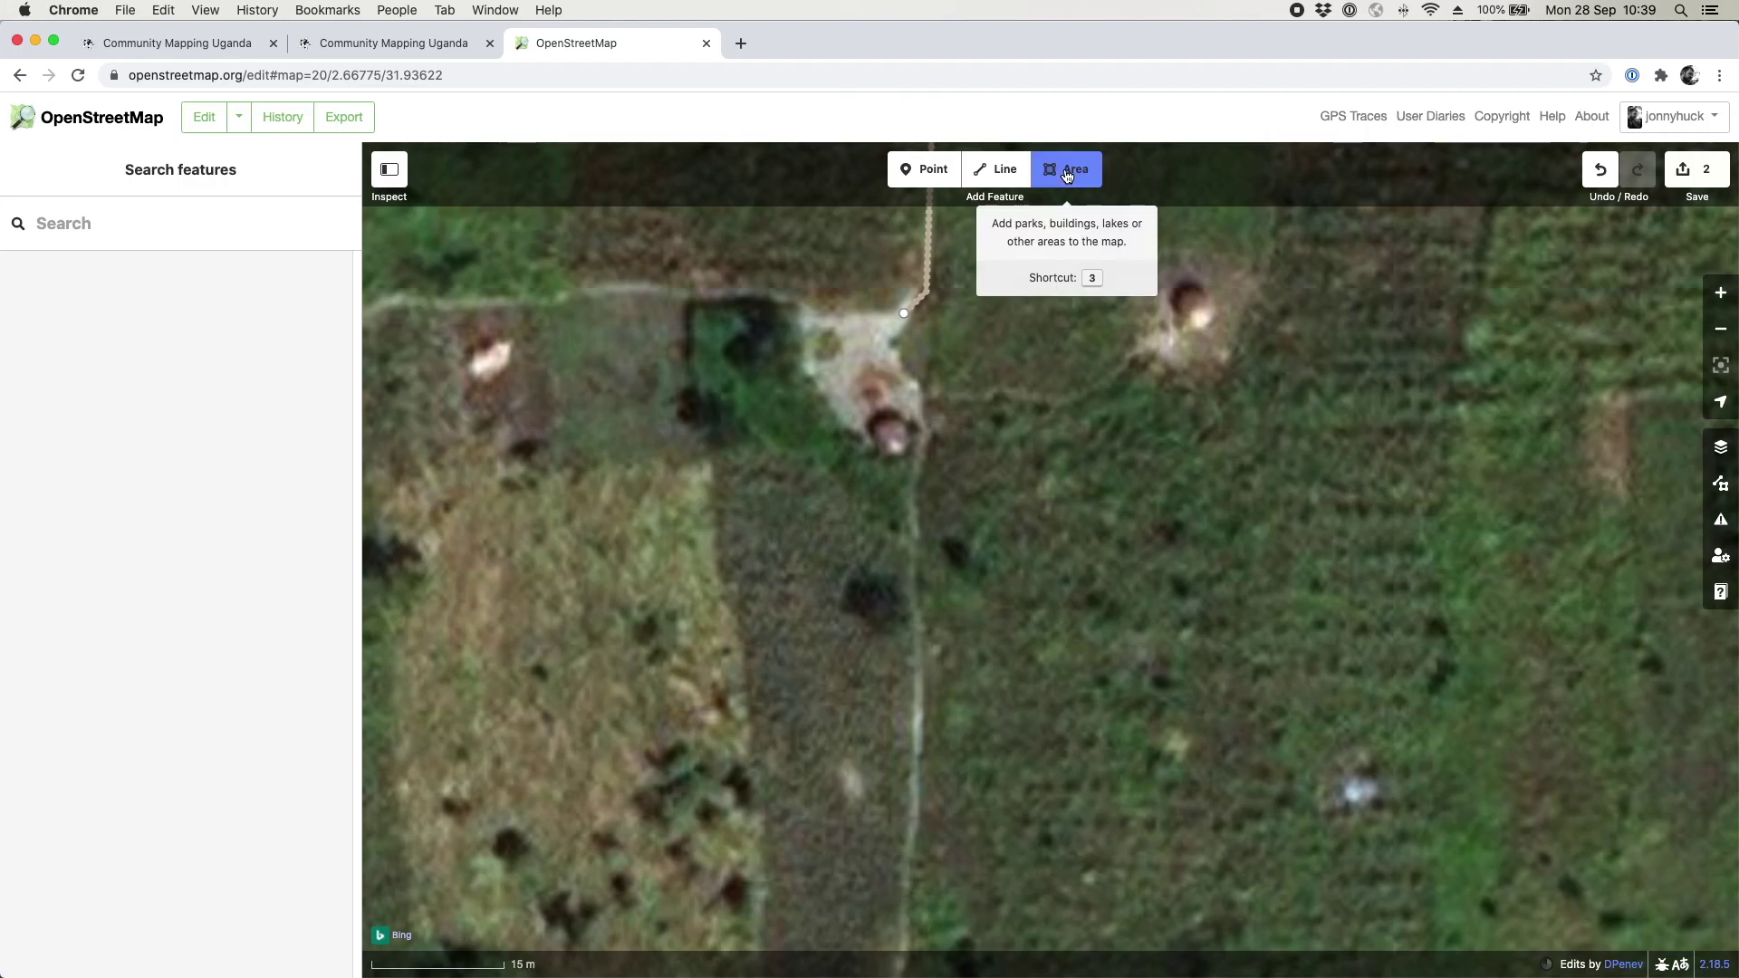
left_click(1113, 484)
left_click(1117, 686)
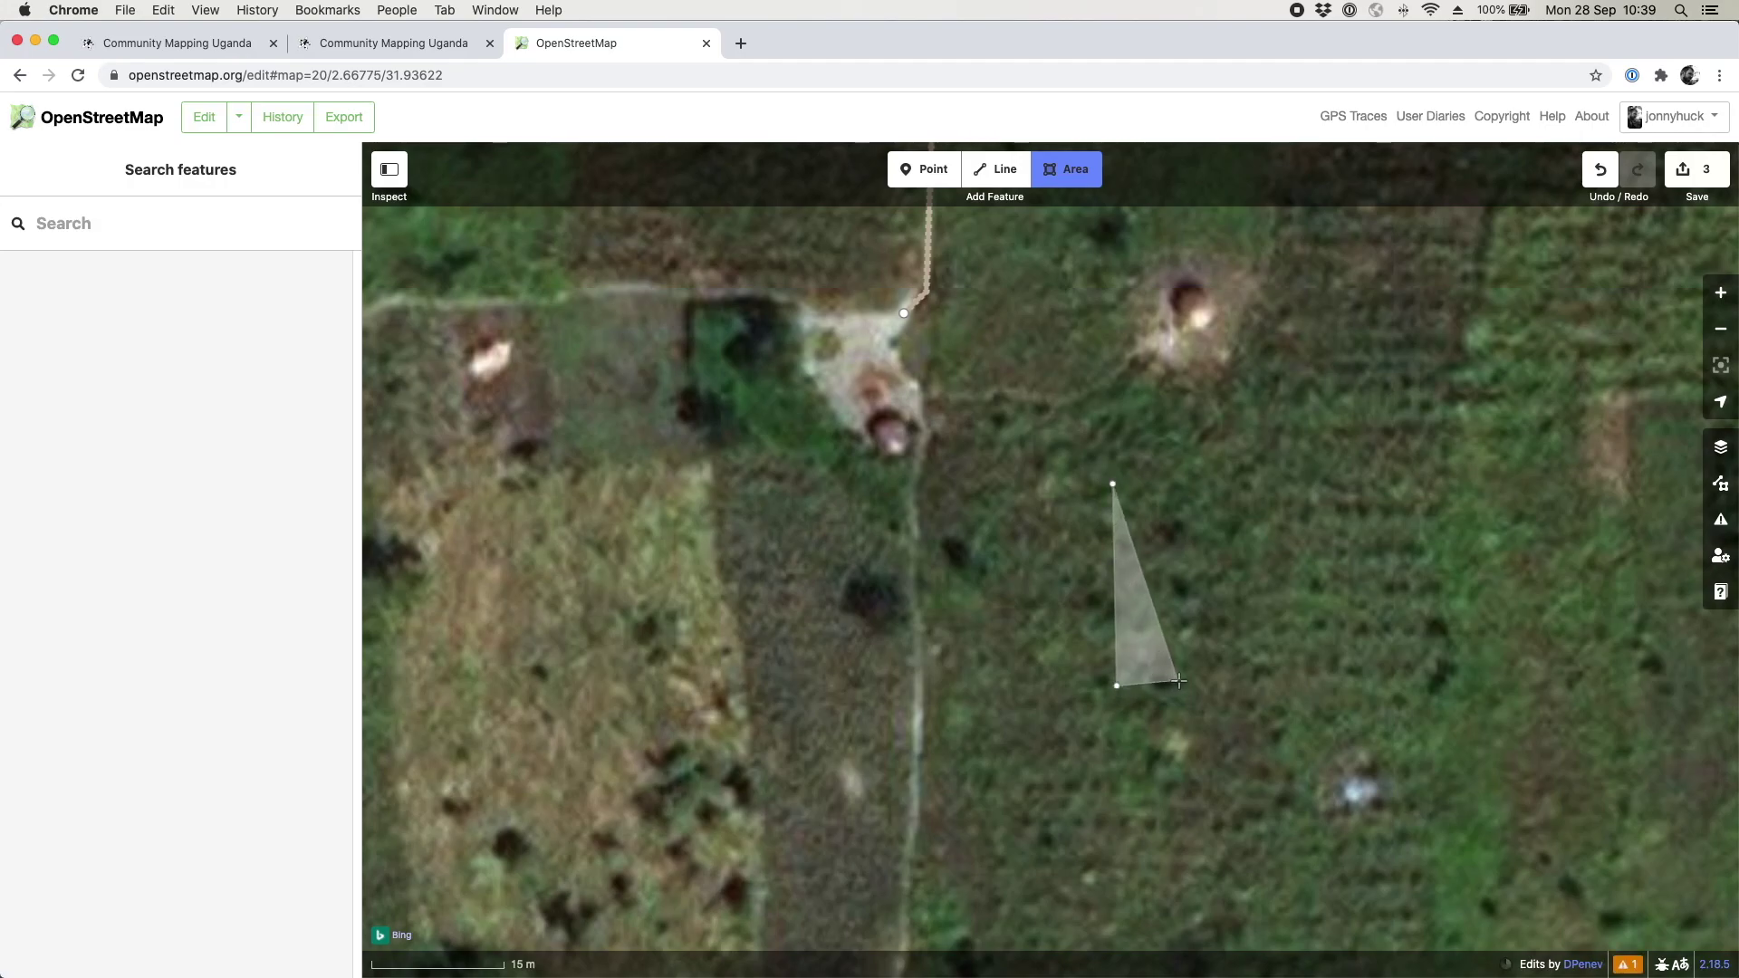
left_click(1177, 680)
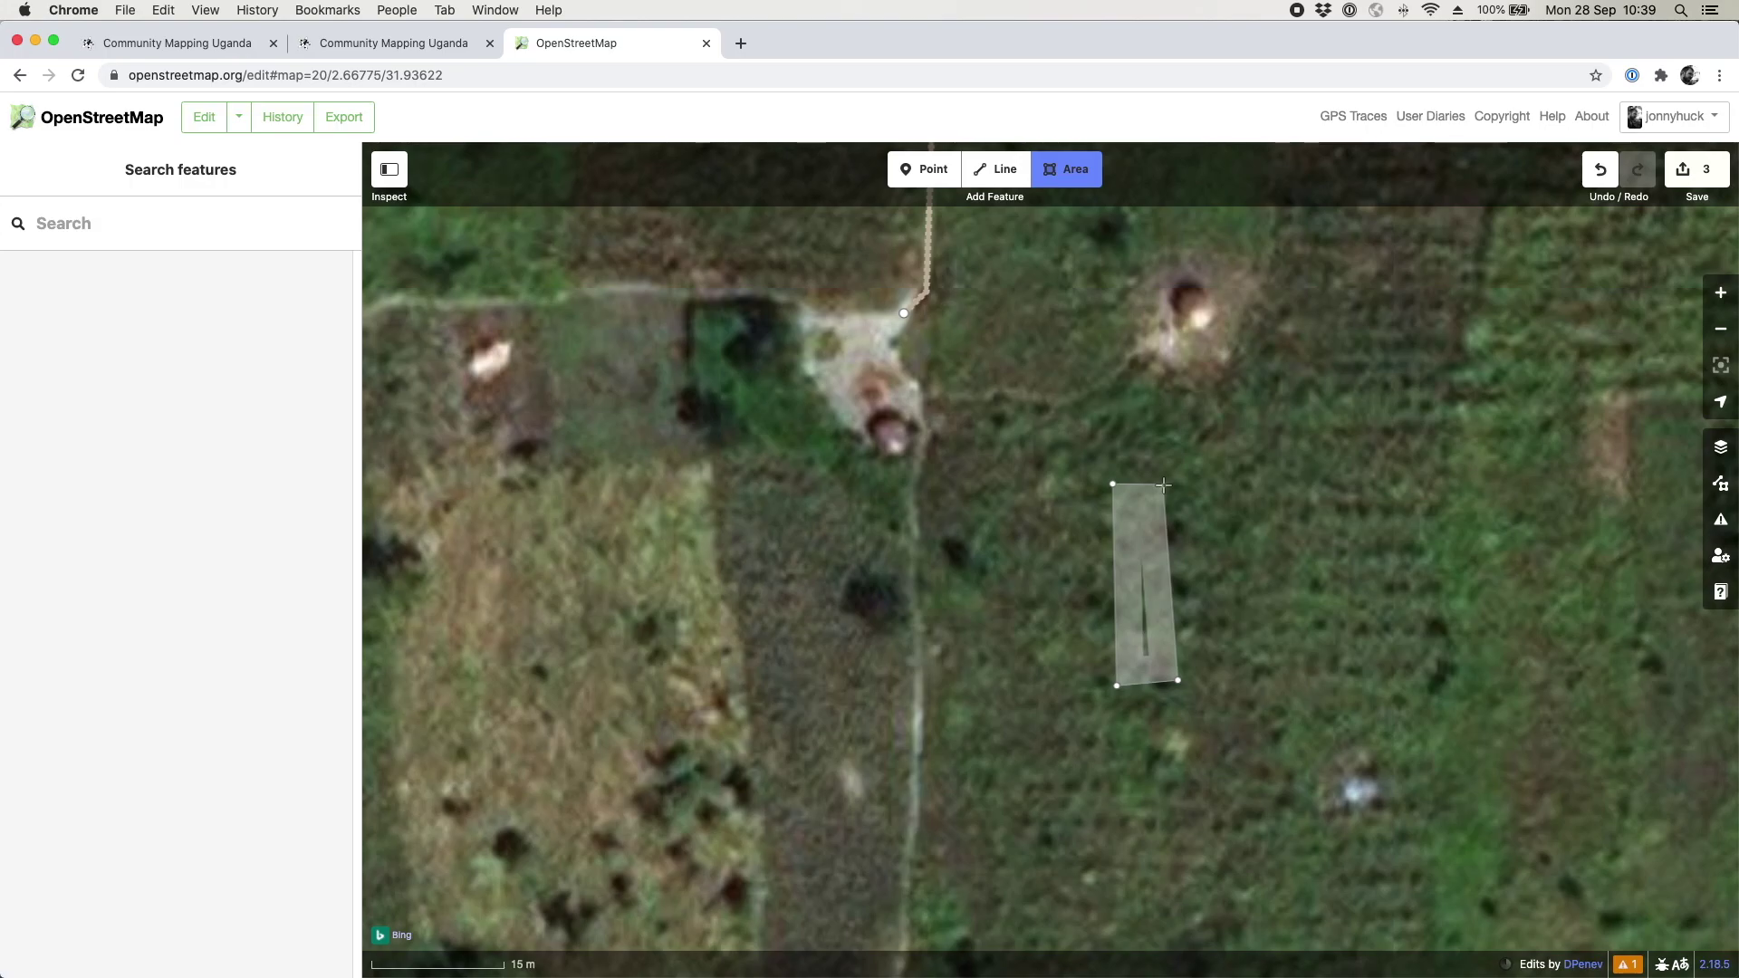
double_click(1164, 485)
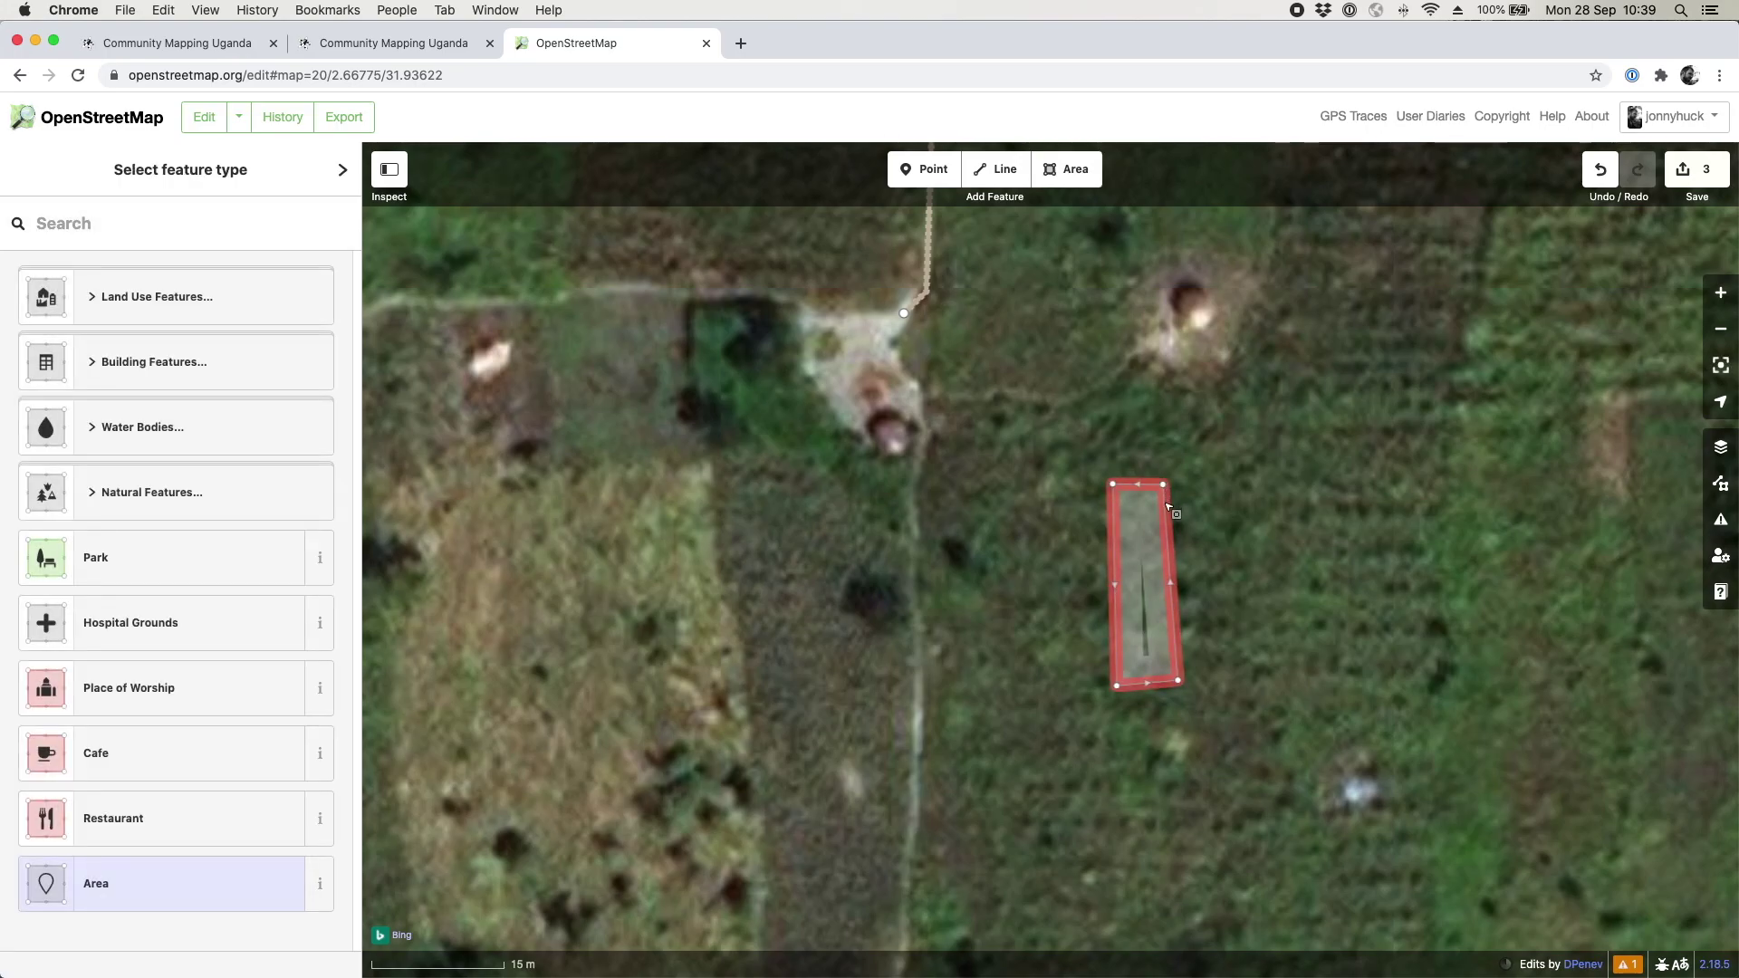
left_click(1168, 509)
key("super+BackSpace")
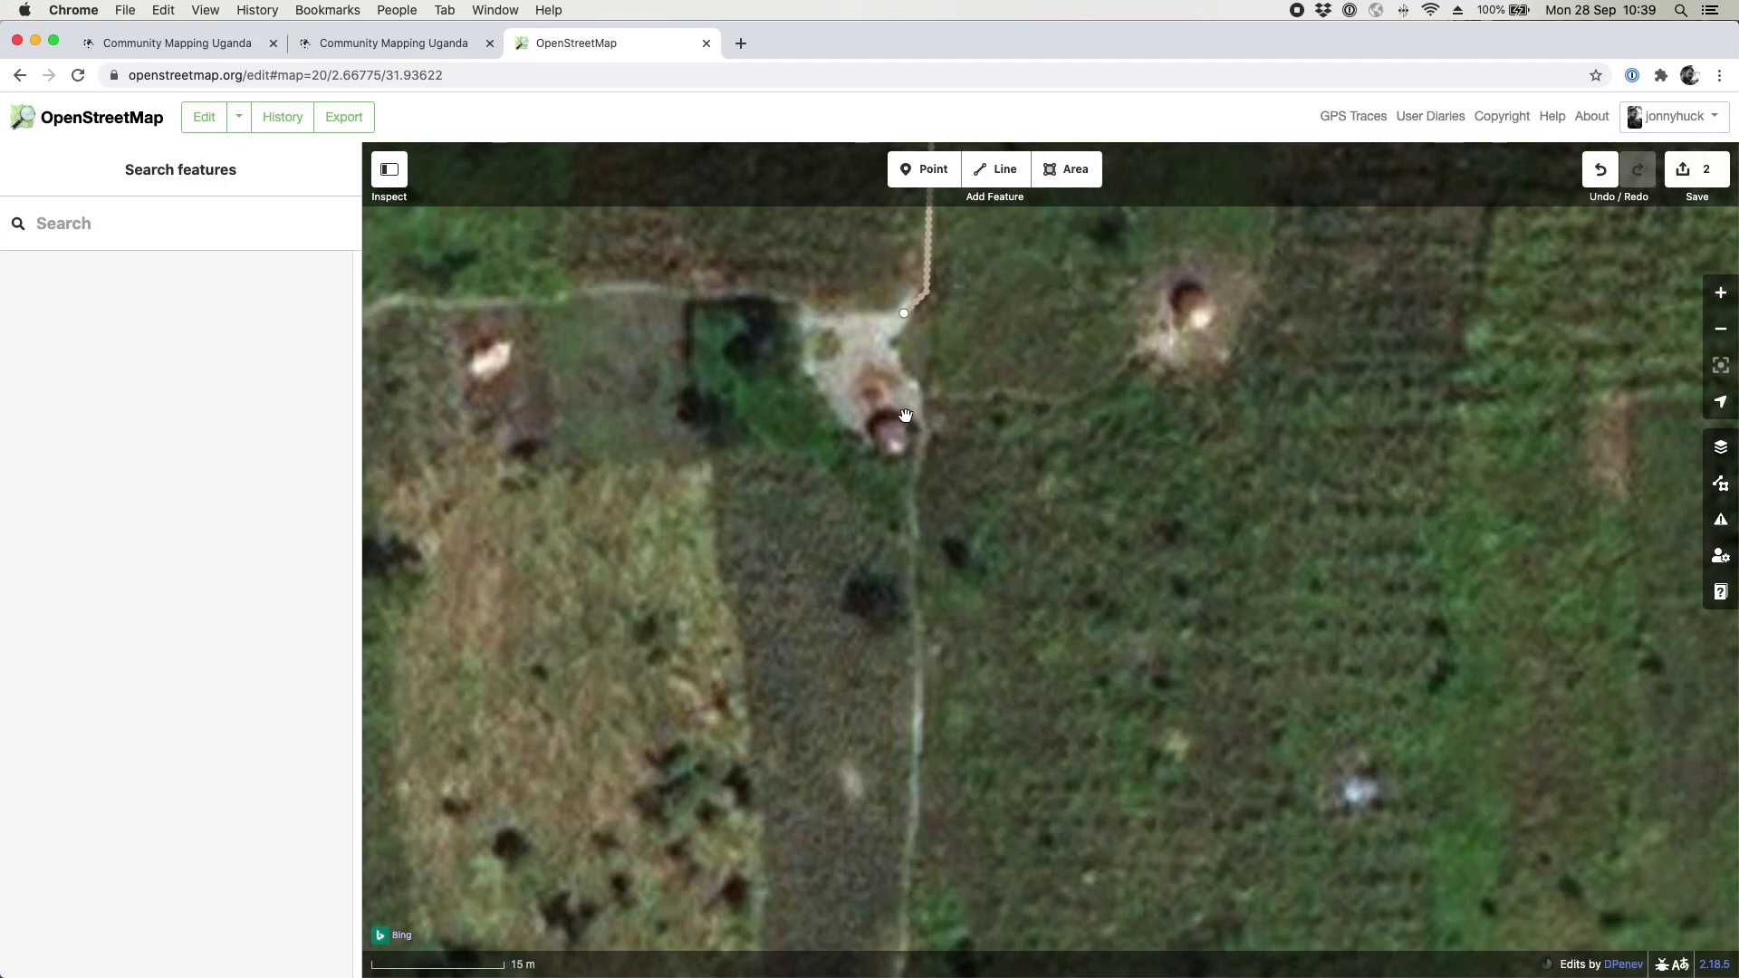
Step: Outline the hut at the pale clearing's southern tip as a three-point area and assign it the Hut feature type
left_click(1076, 180)
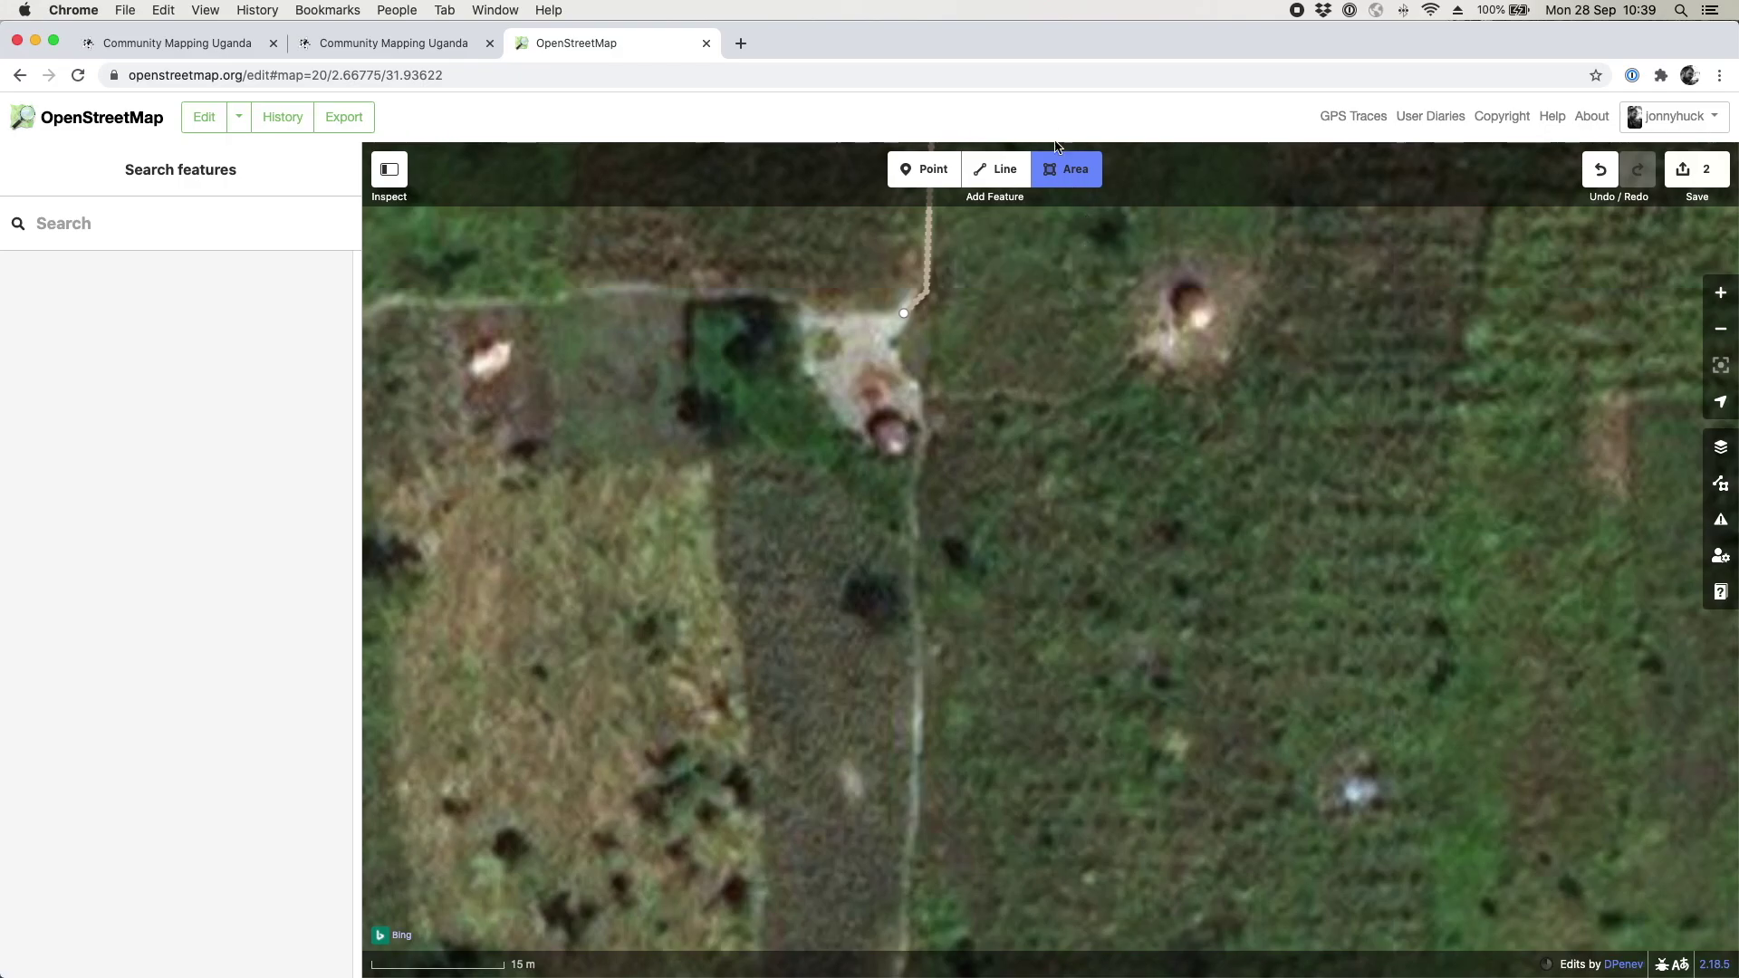
left_click(893, 416)
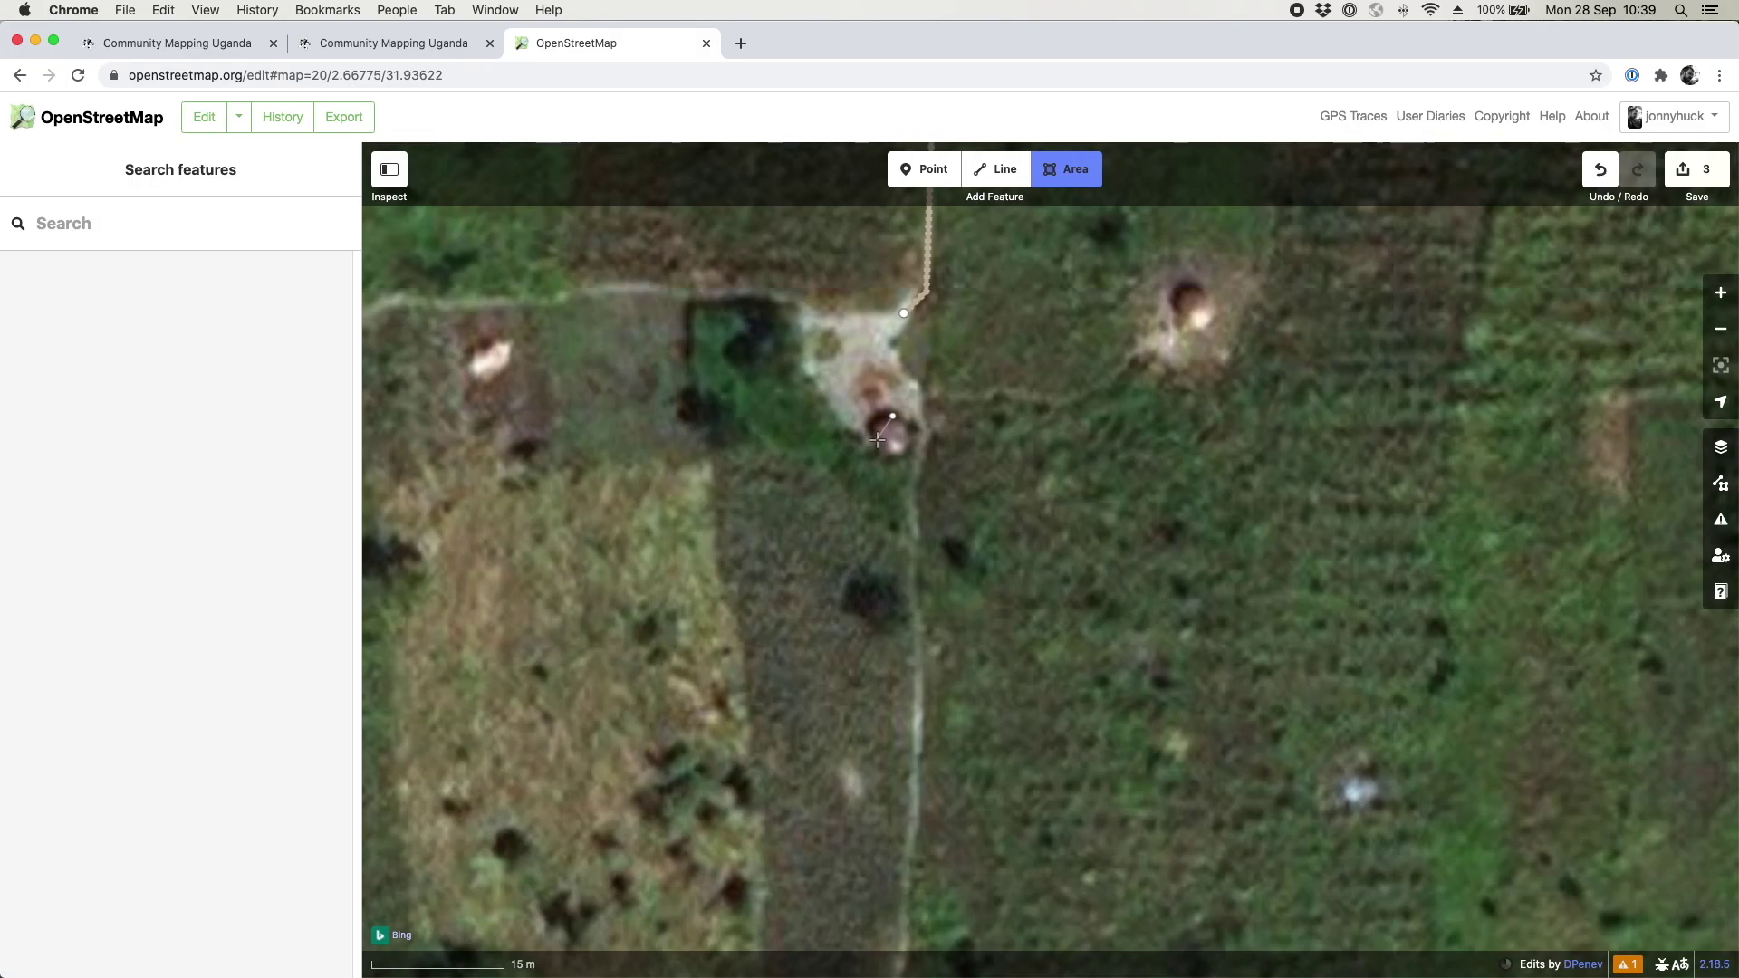
left_click(876, 440)
double_click(906, 444)
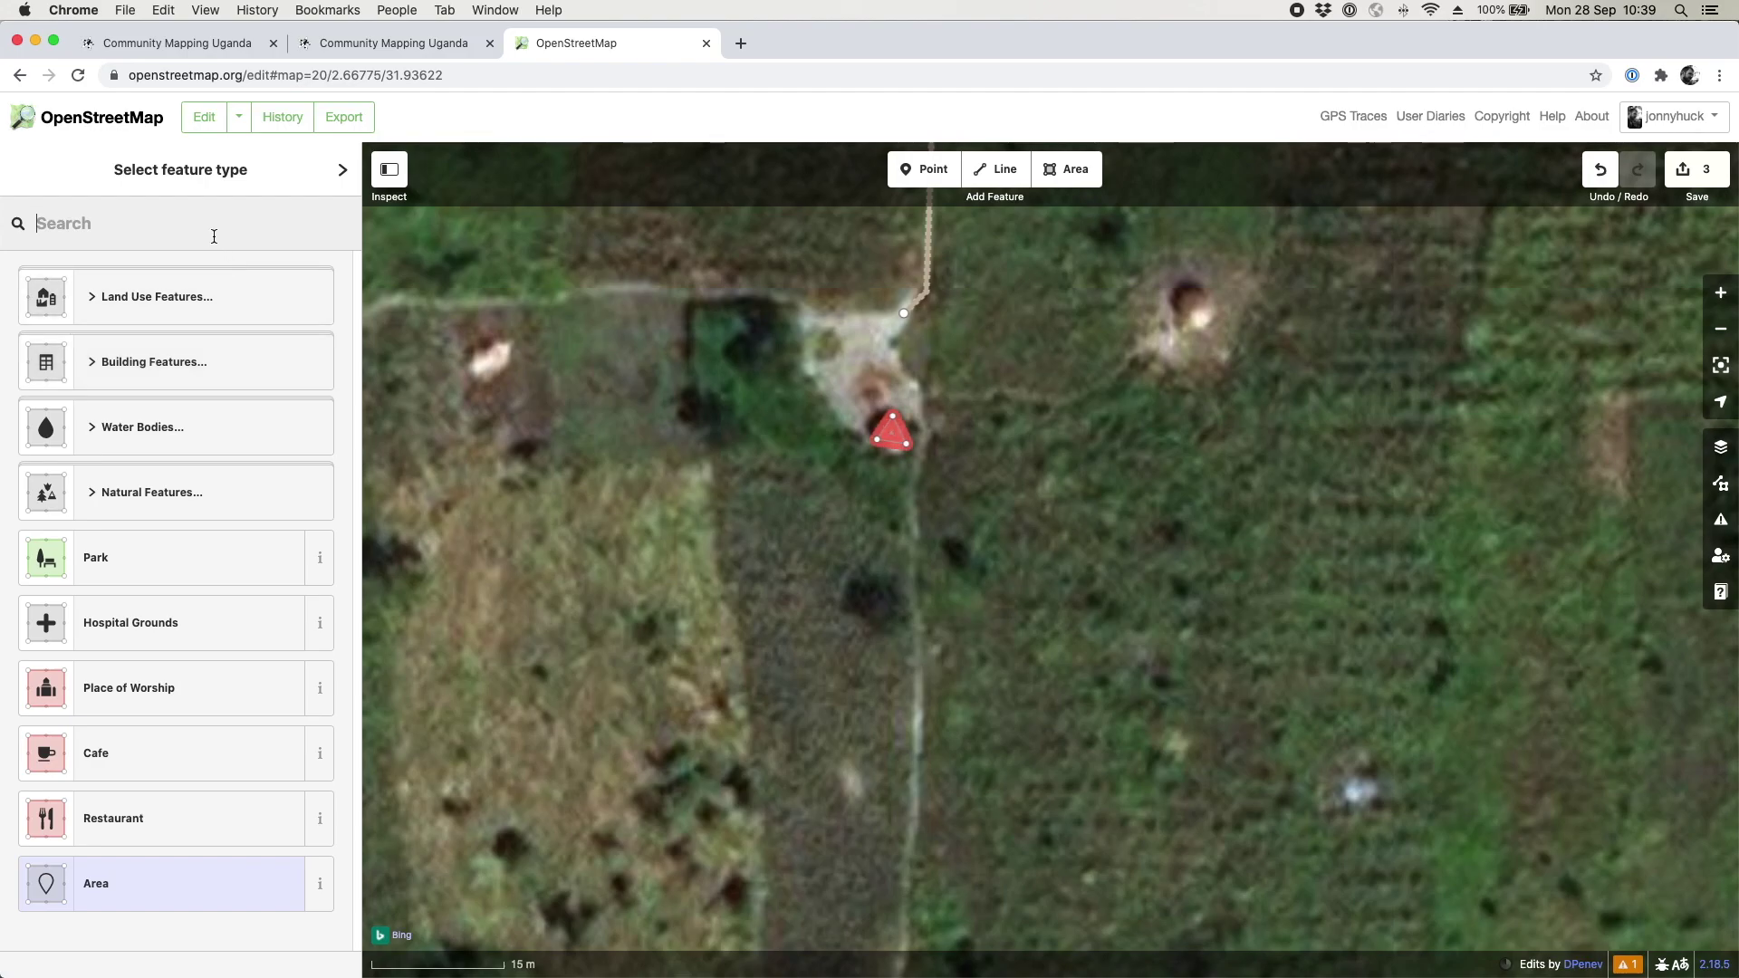
type("hut")
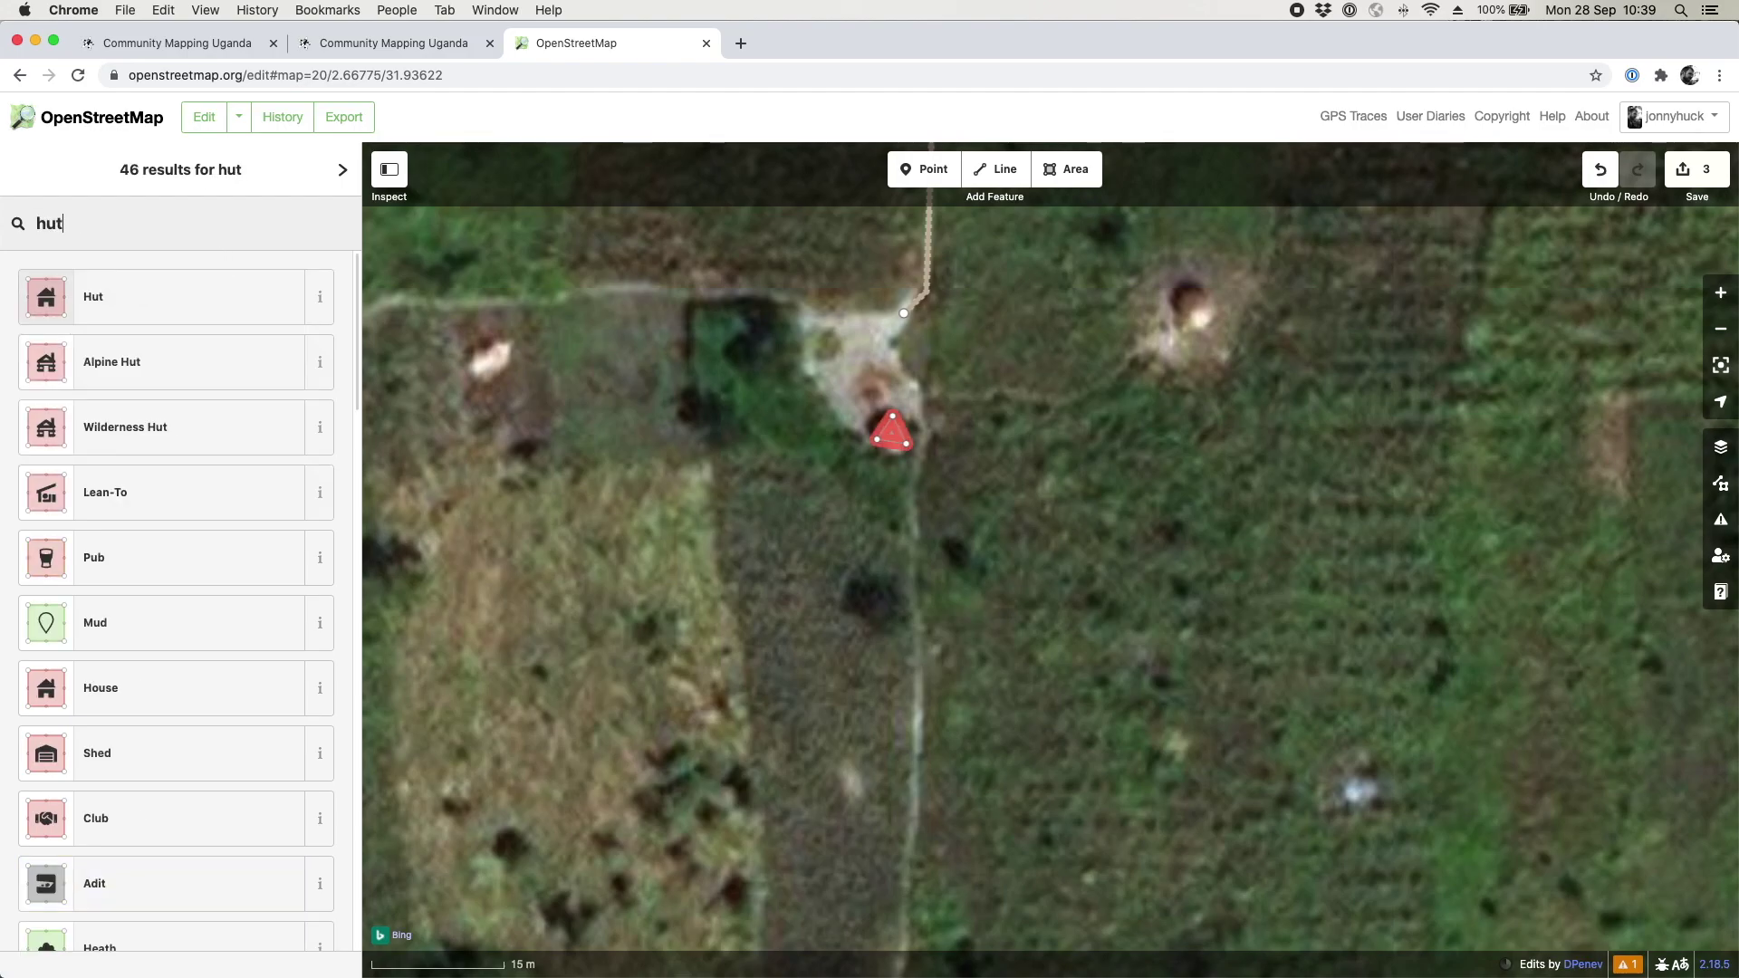
left_click(142, 301)
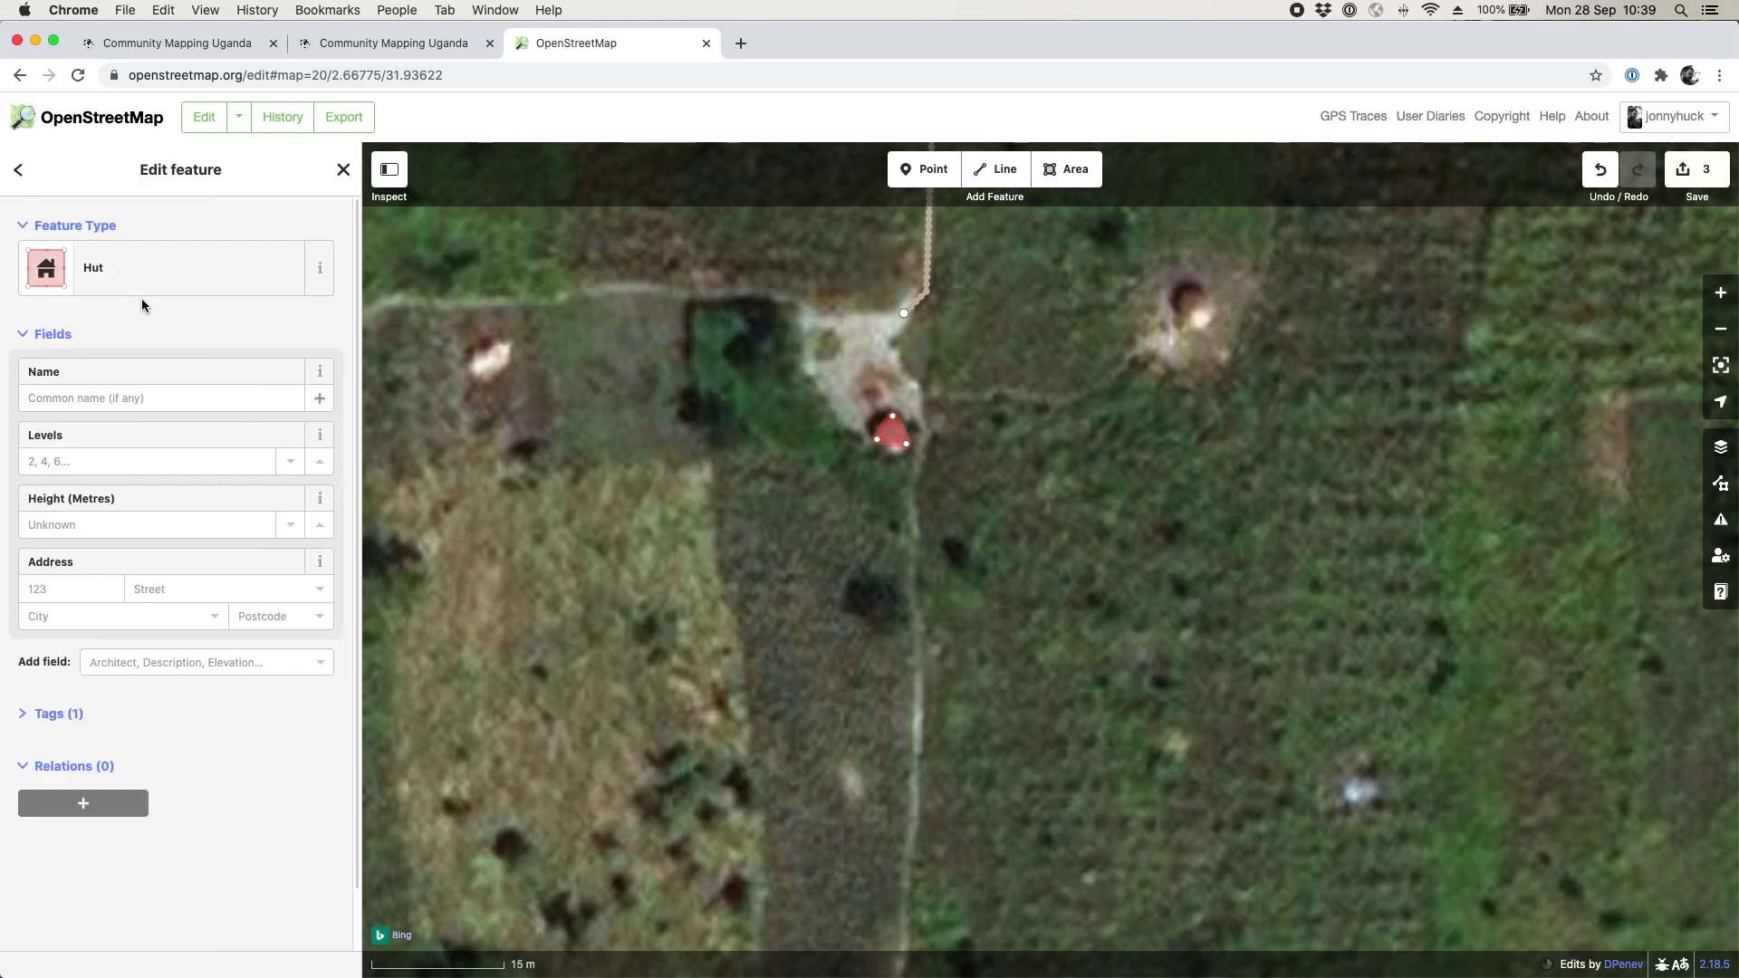
left_click(344, 172)
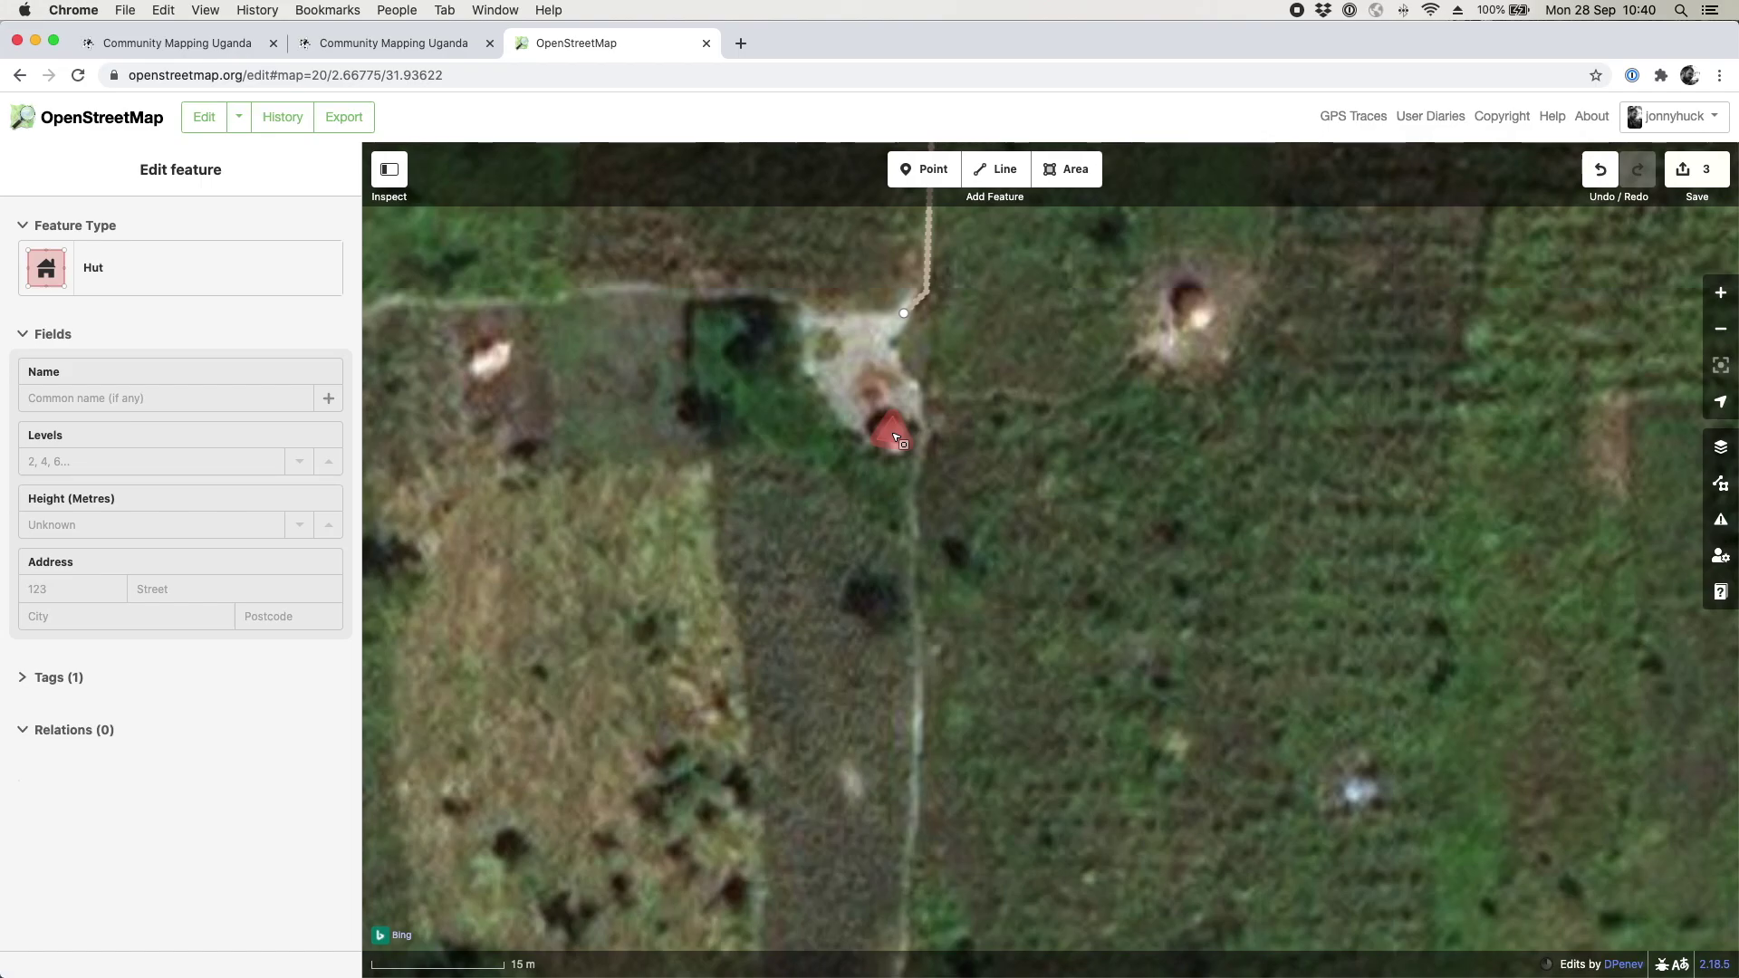
Step: Circularise the triangular hut area at the clearing and deselect it
left_click(897, 439)
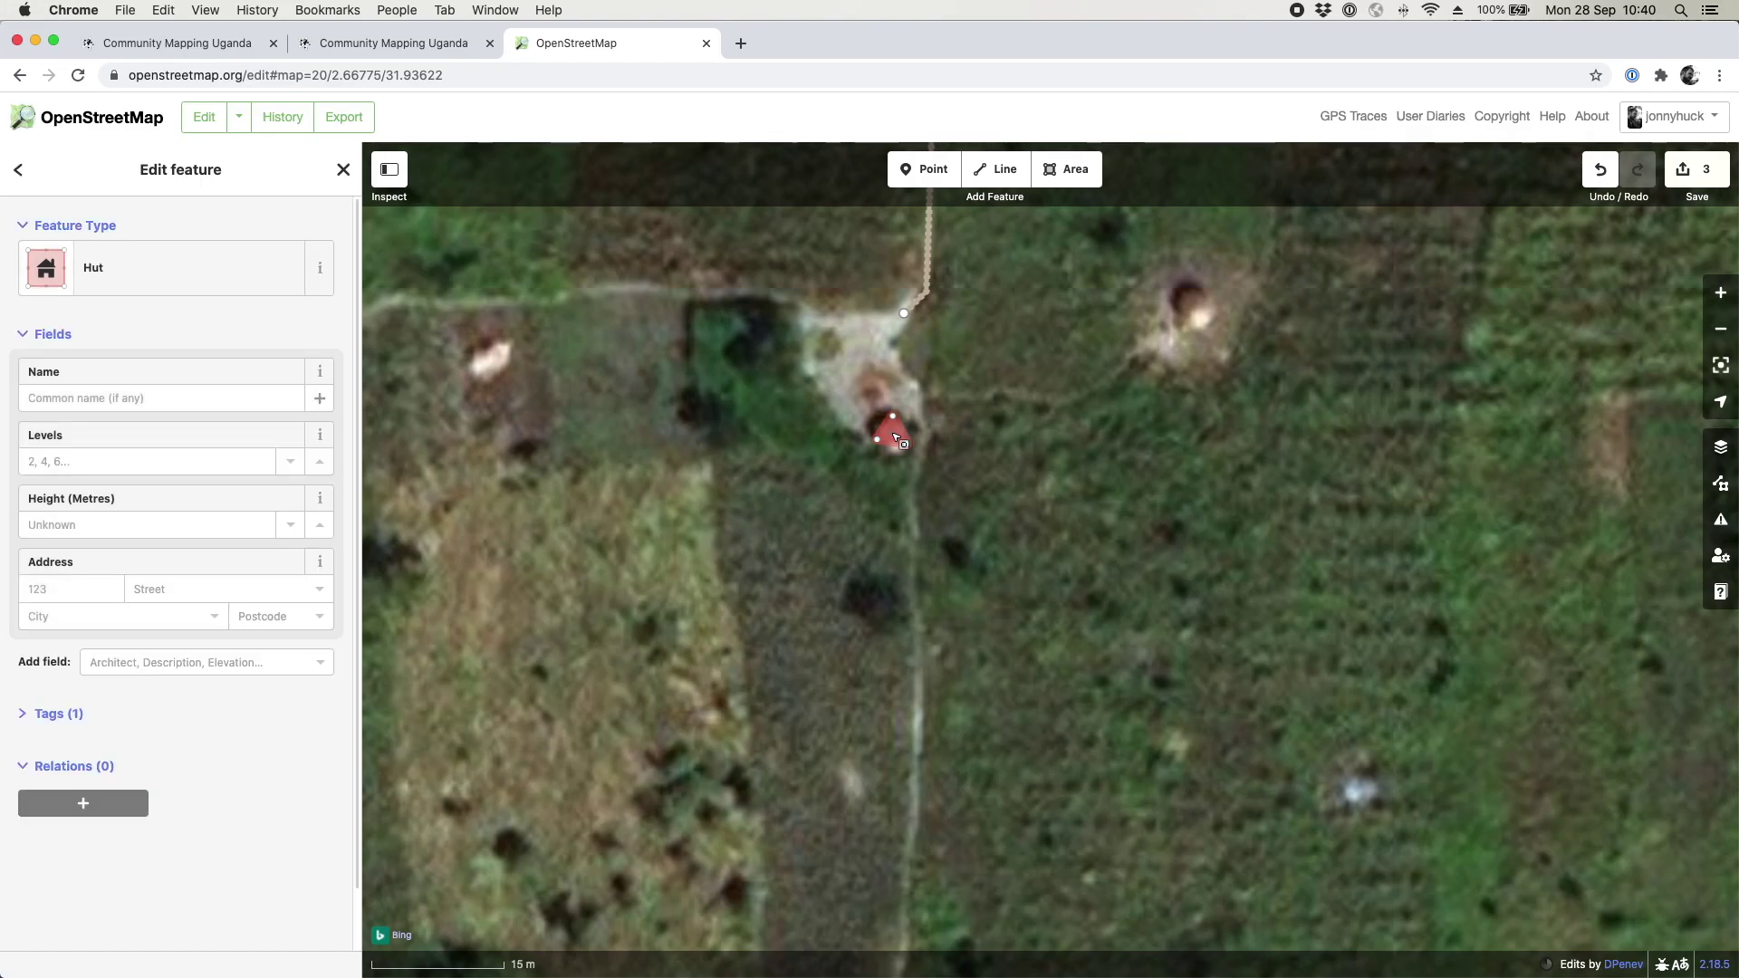
left_click_drag(902, 444, 897, 437)
right_click(896, 437)
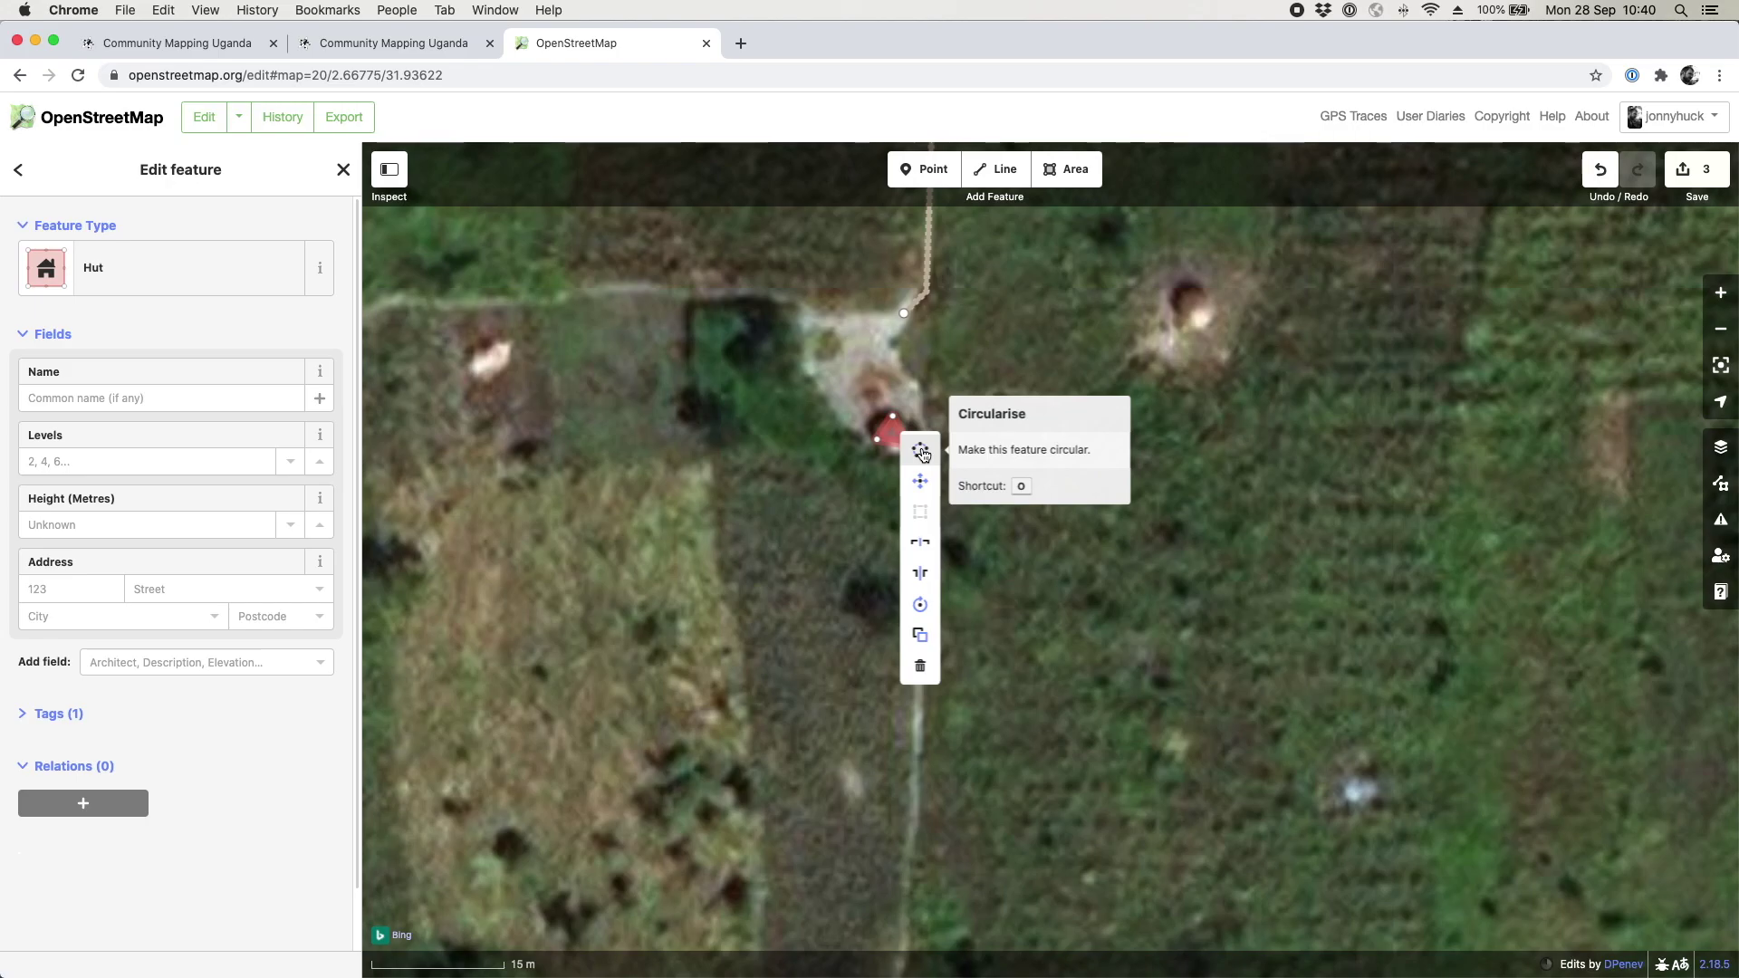
left_click(920, 451)
left_click(945, 453)
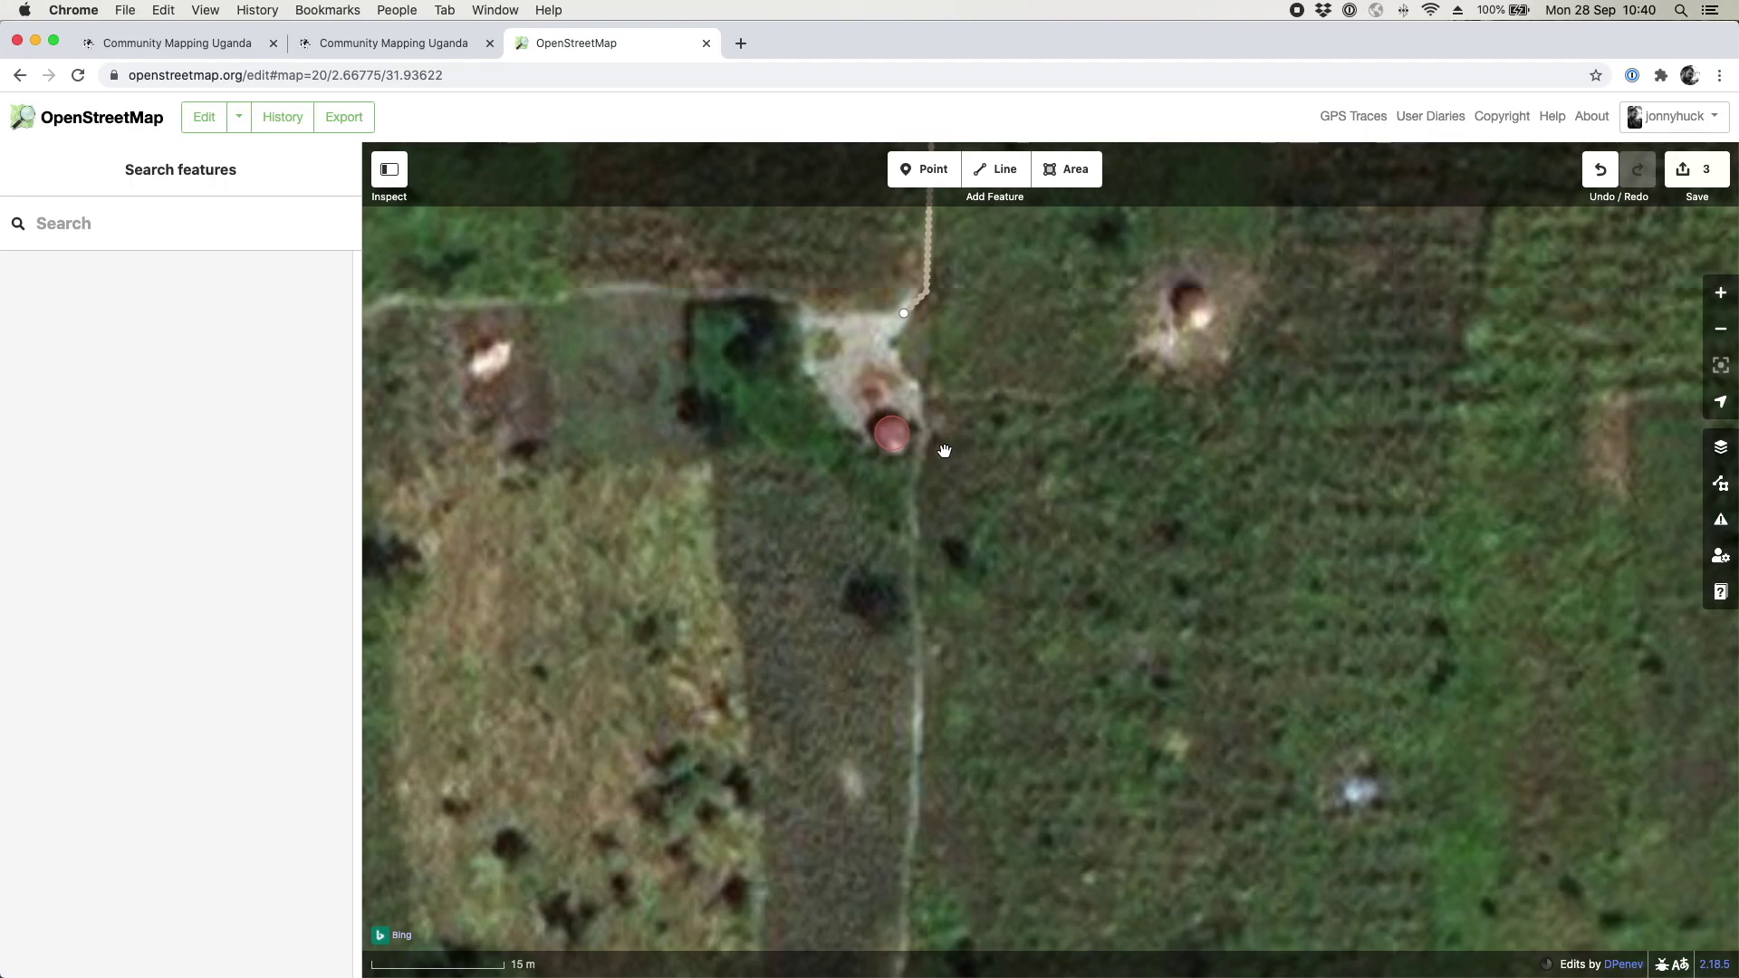
Step: Outline the isolated hut east of the clearing as a three-point area and assign it the Hut feature type
left_click_drag(954, 444, 746, 598)
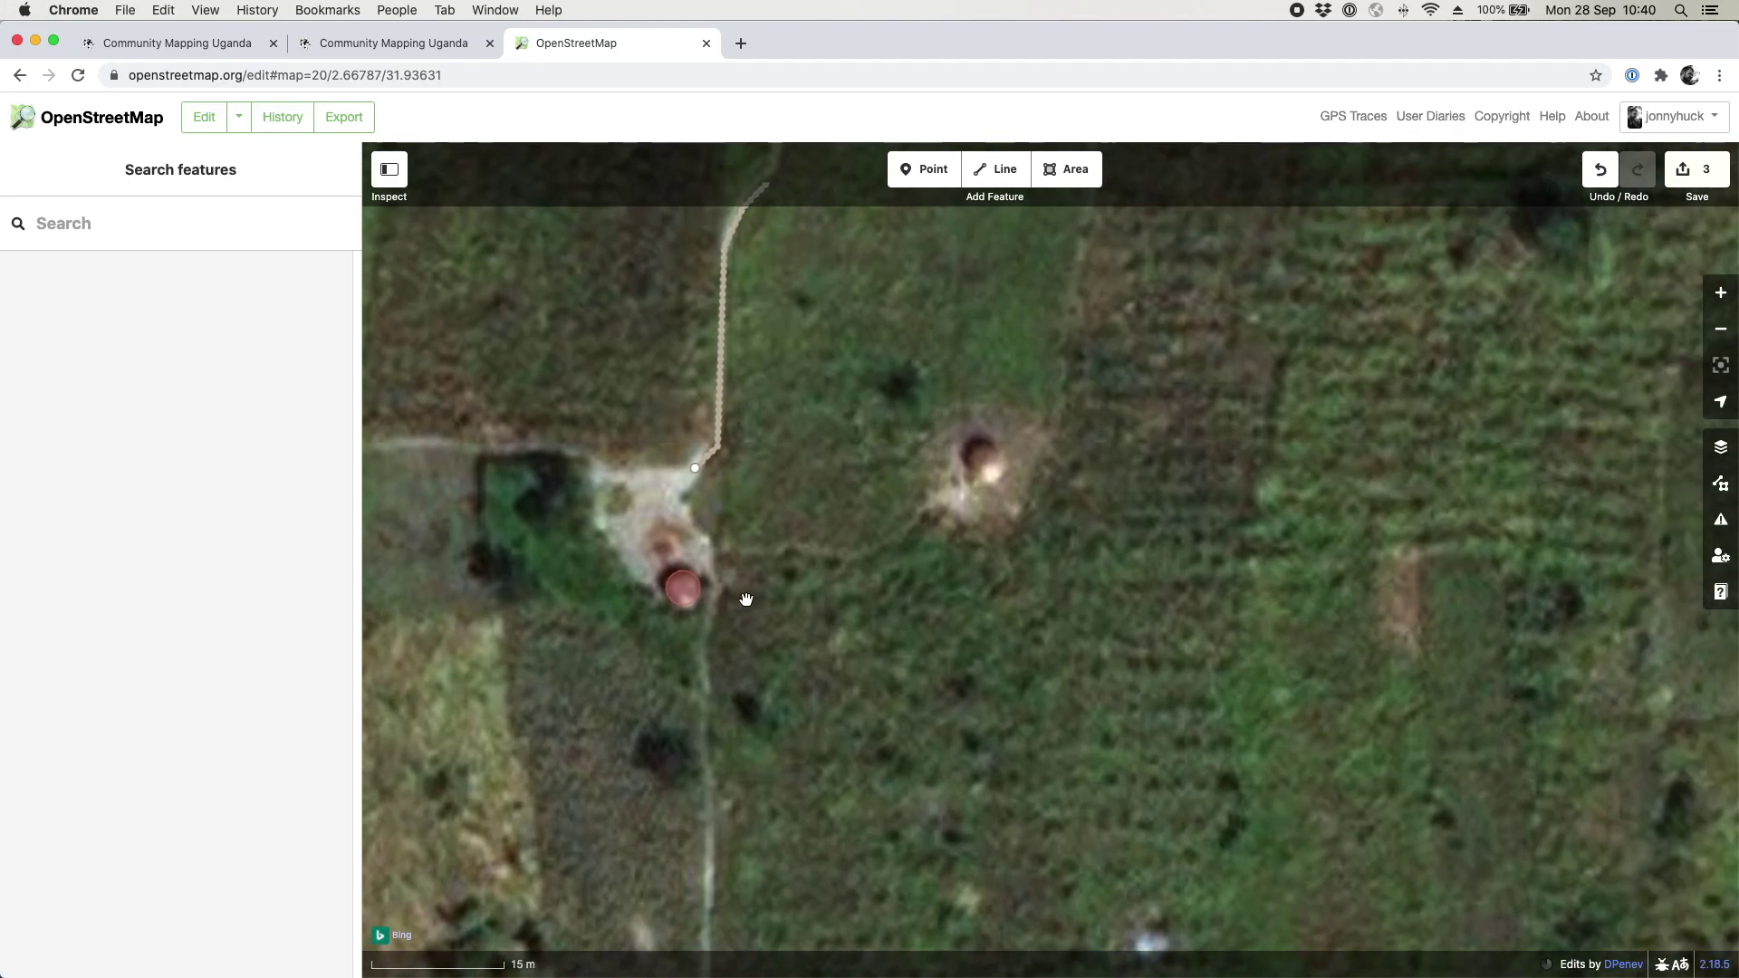
left_click(1077, 181)
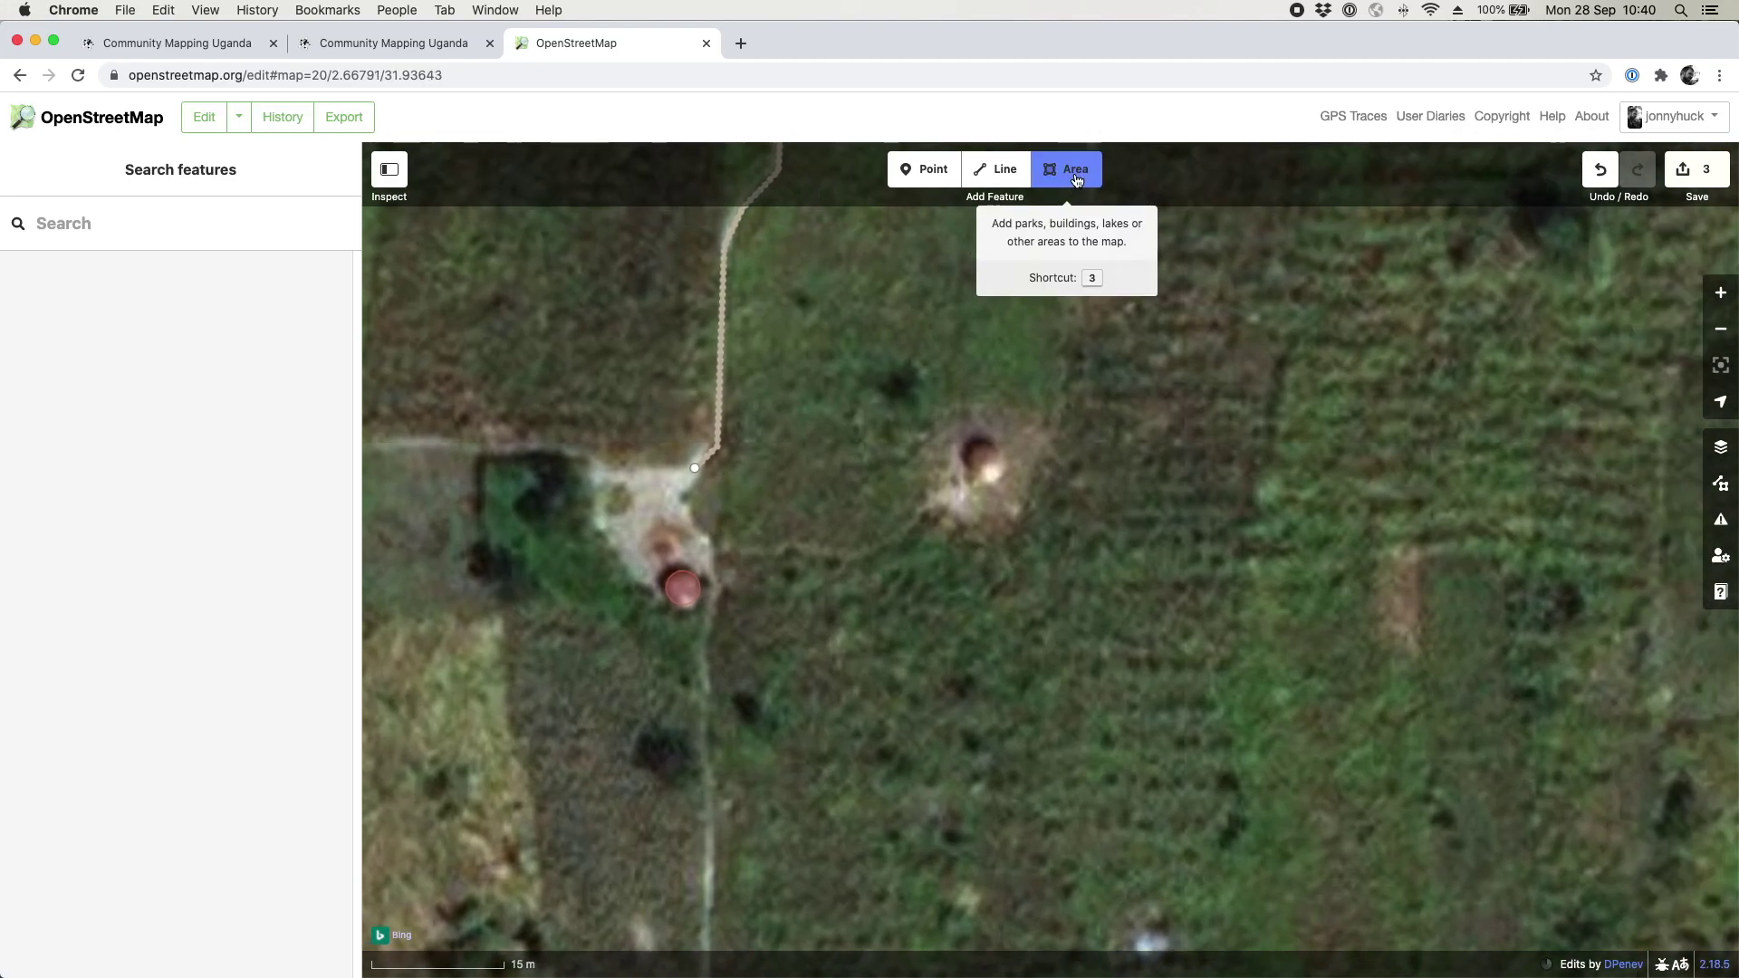
left_click(988, 443)
left_click(968, 463)
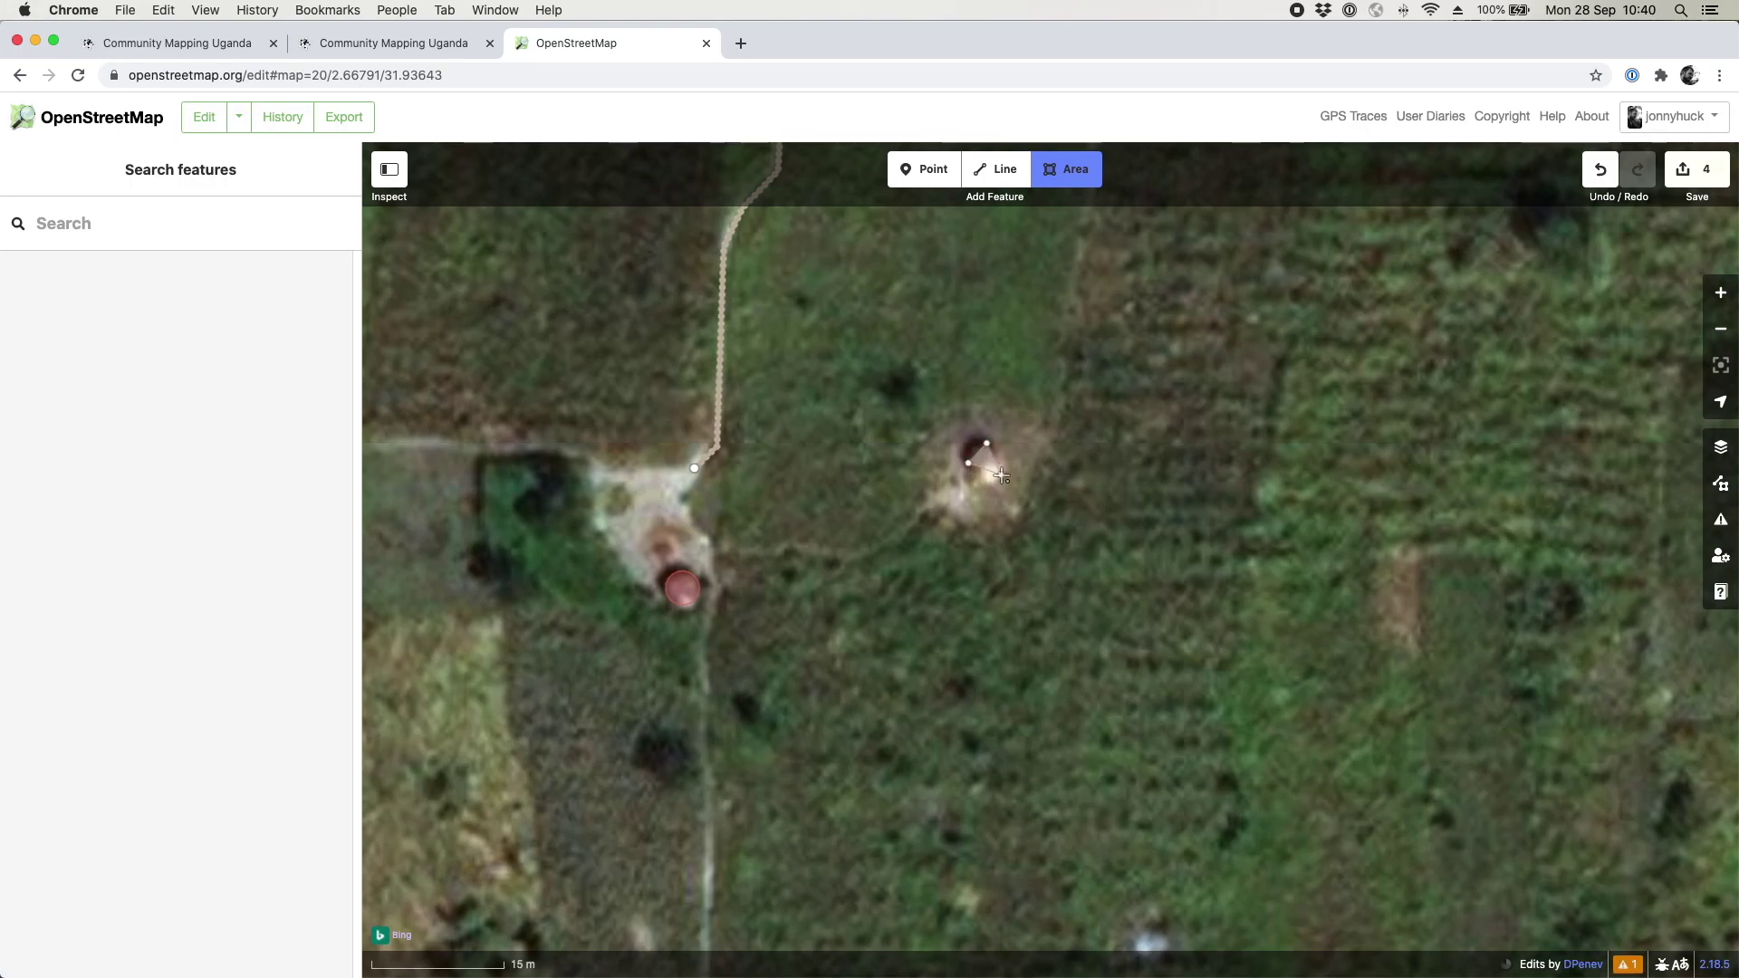
double_click(1001, 474)
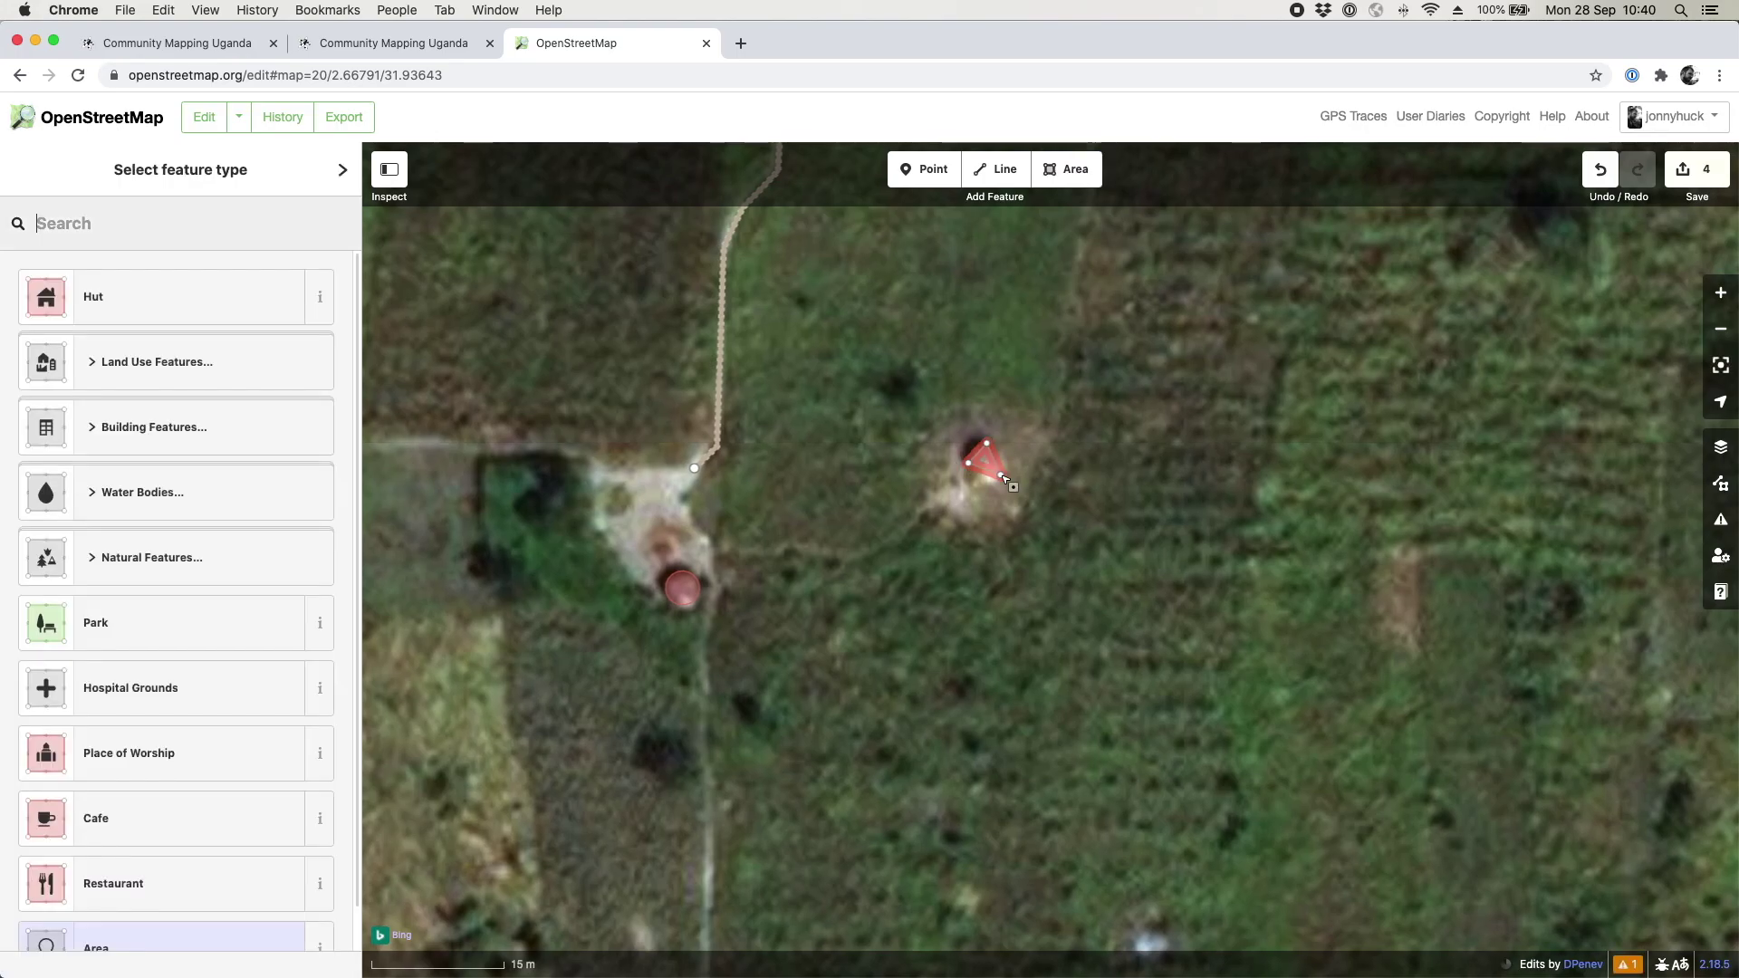
left_click(181, 296)
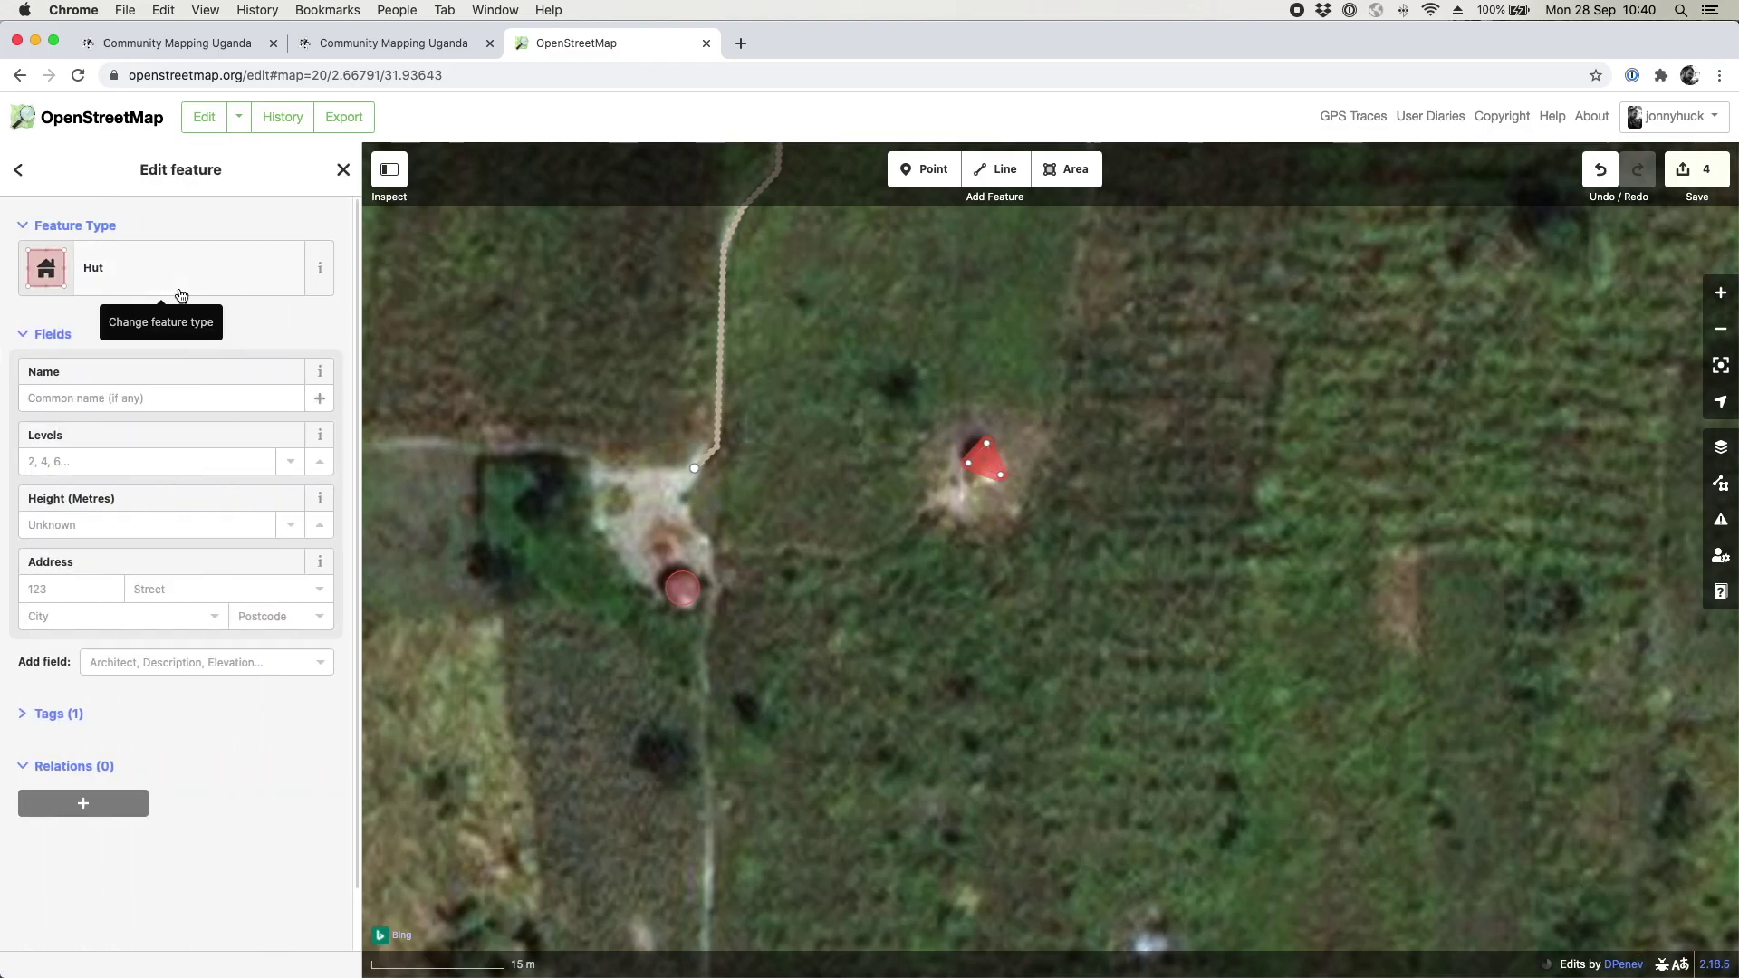
left_click(341, 175)
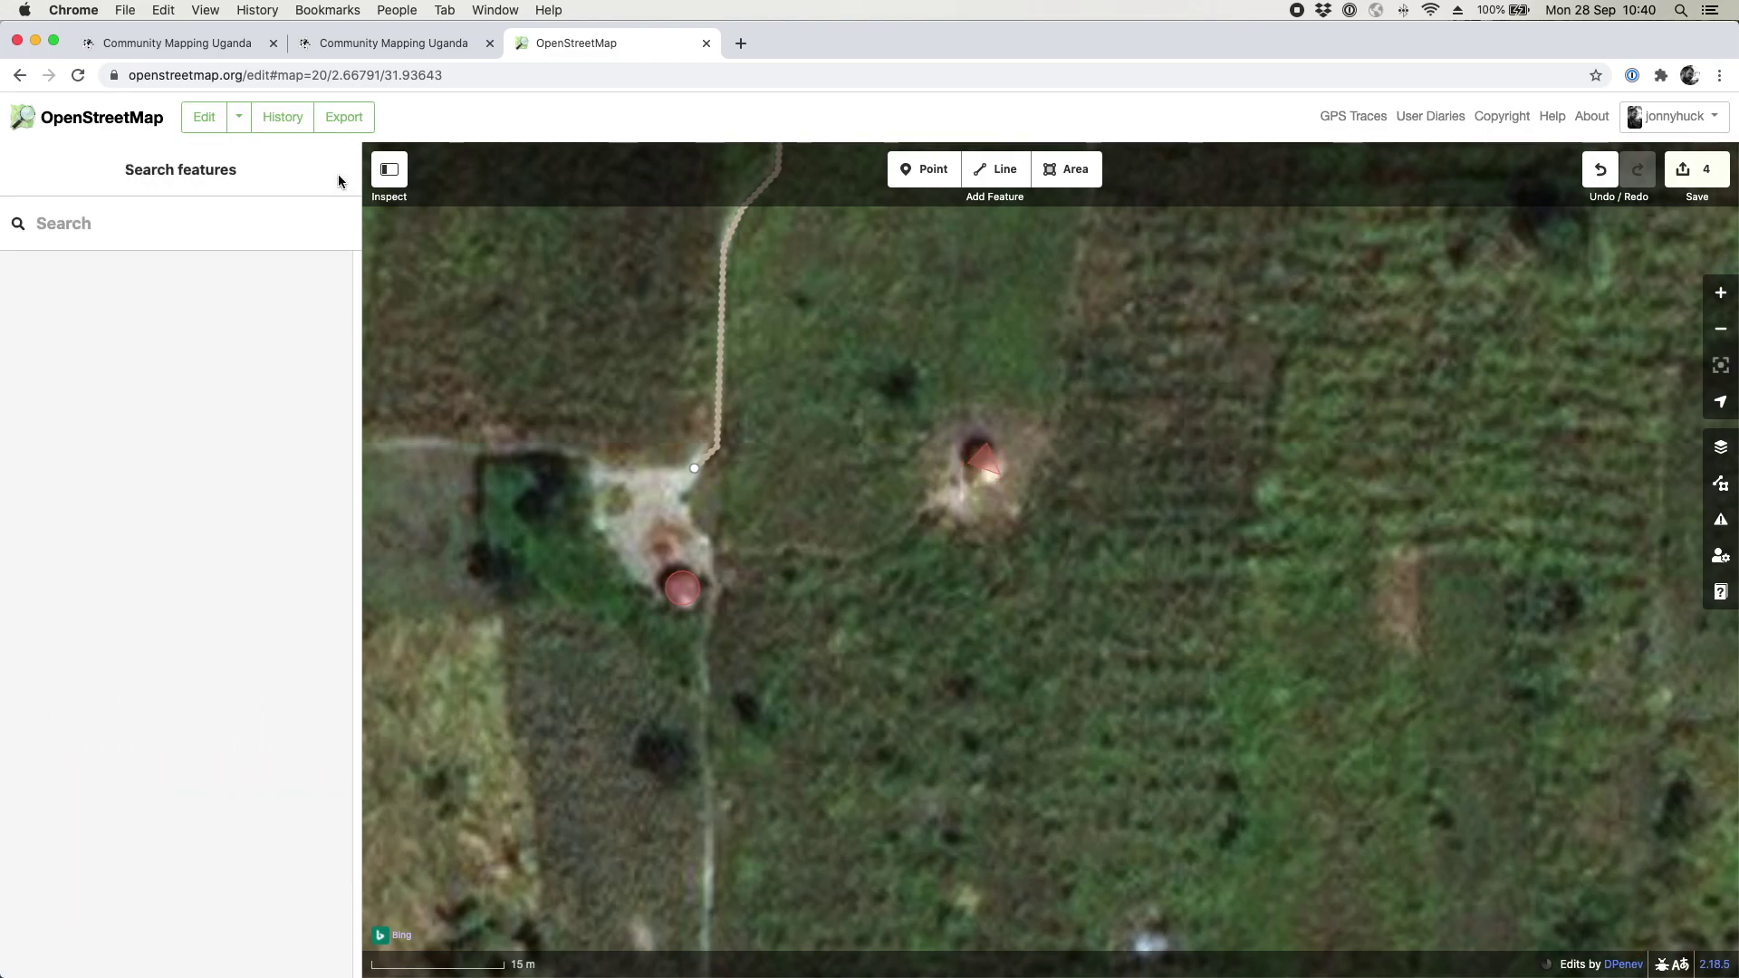
Step: Circularise the eastern hut's area and deselect it
left_click(991, 466)
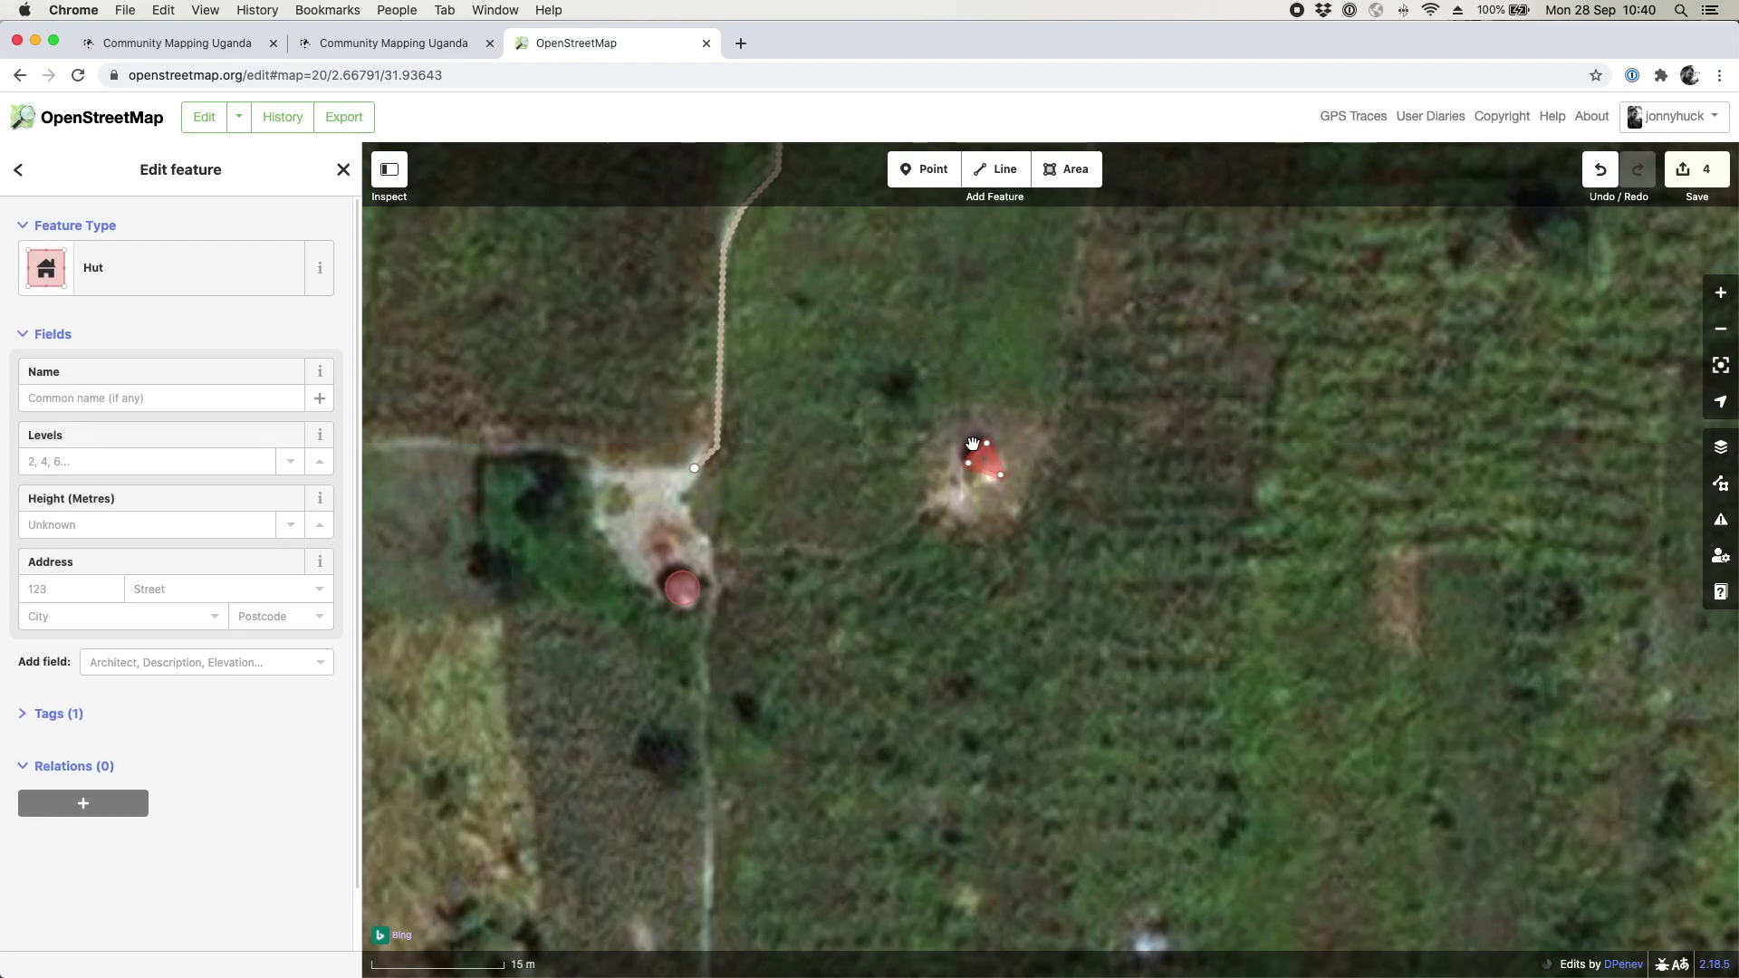
key("o")
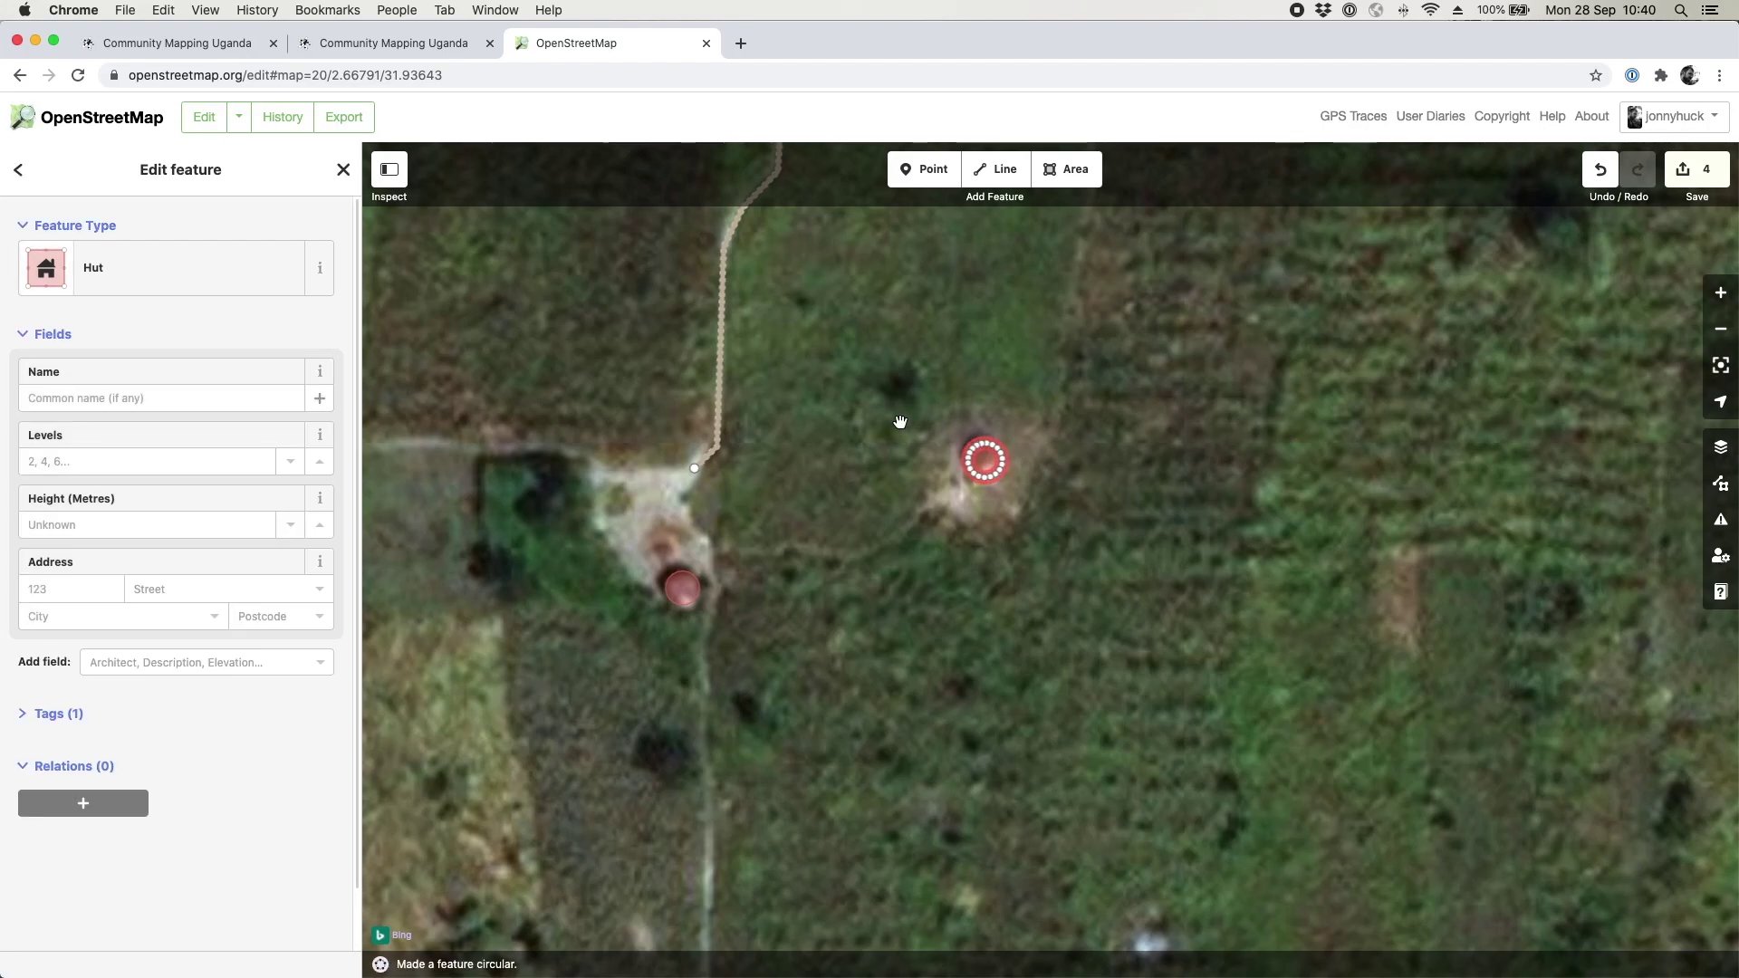
key("Escape")
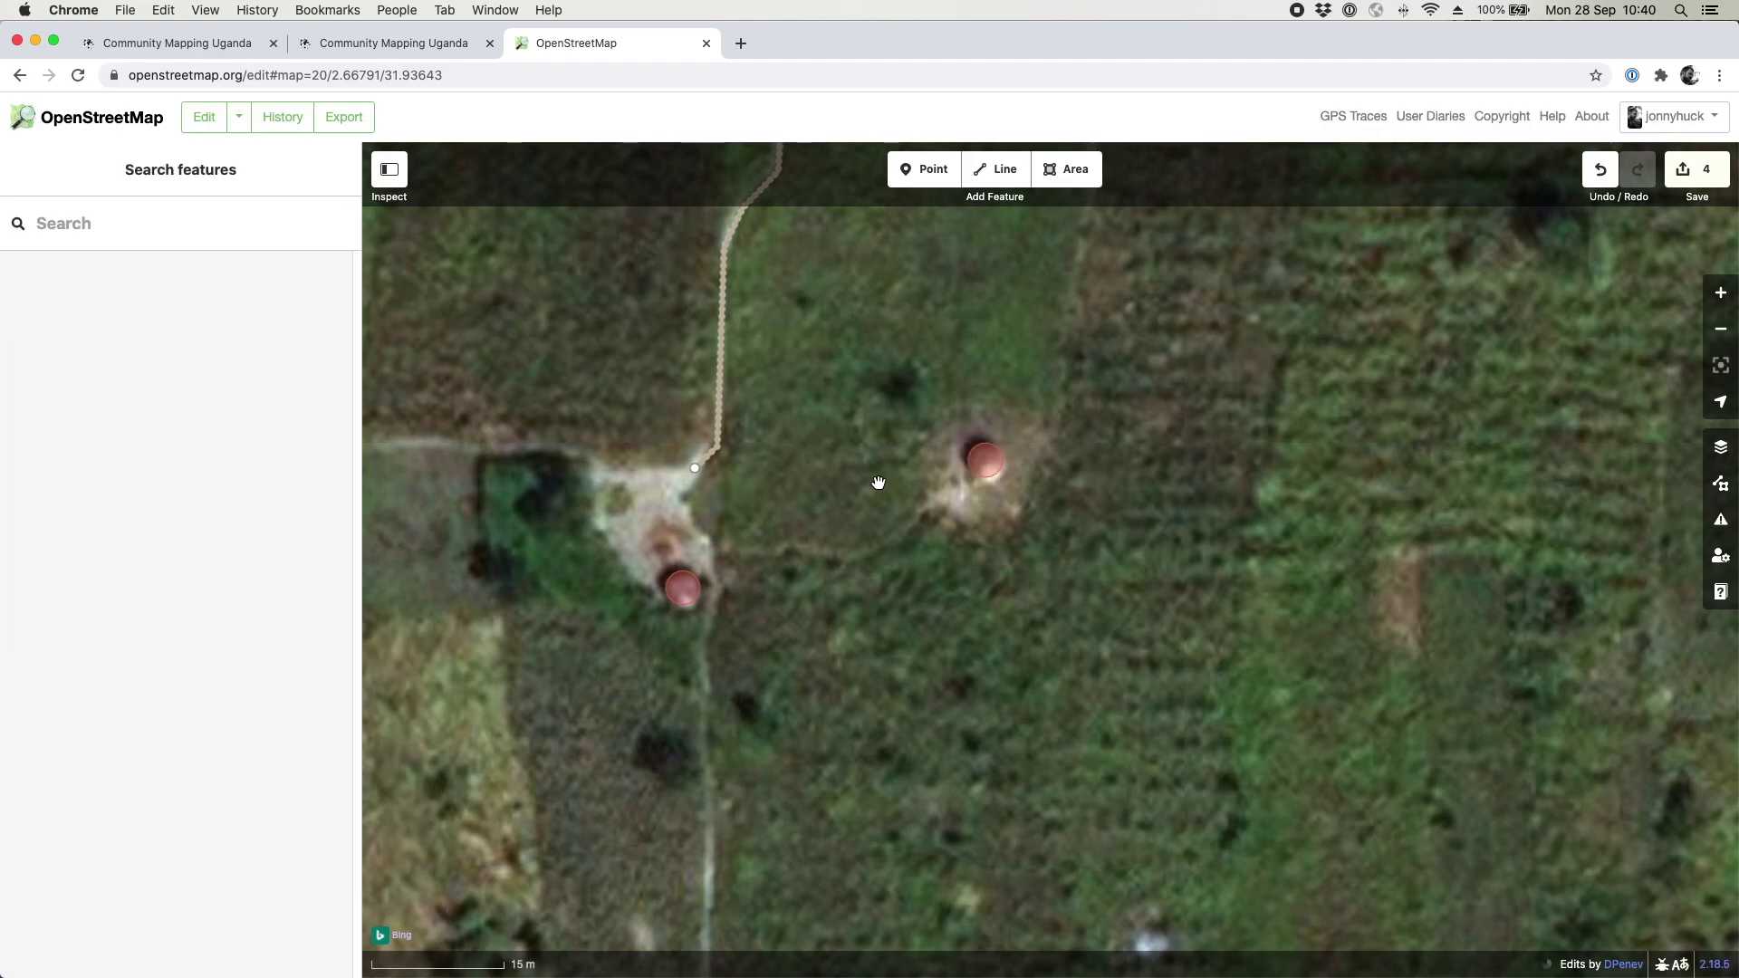
Step: Copy the circular hut at the pale clearing's southern tip
scroll(879, 481, "down", 5)
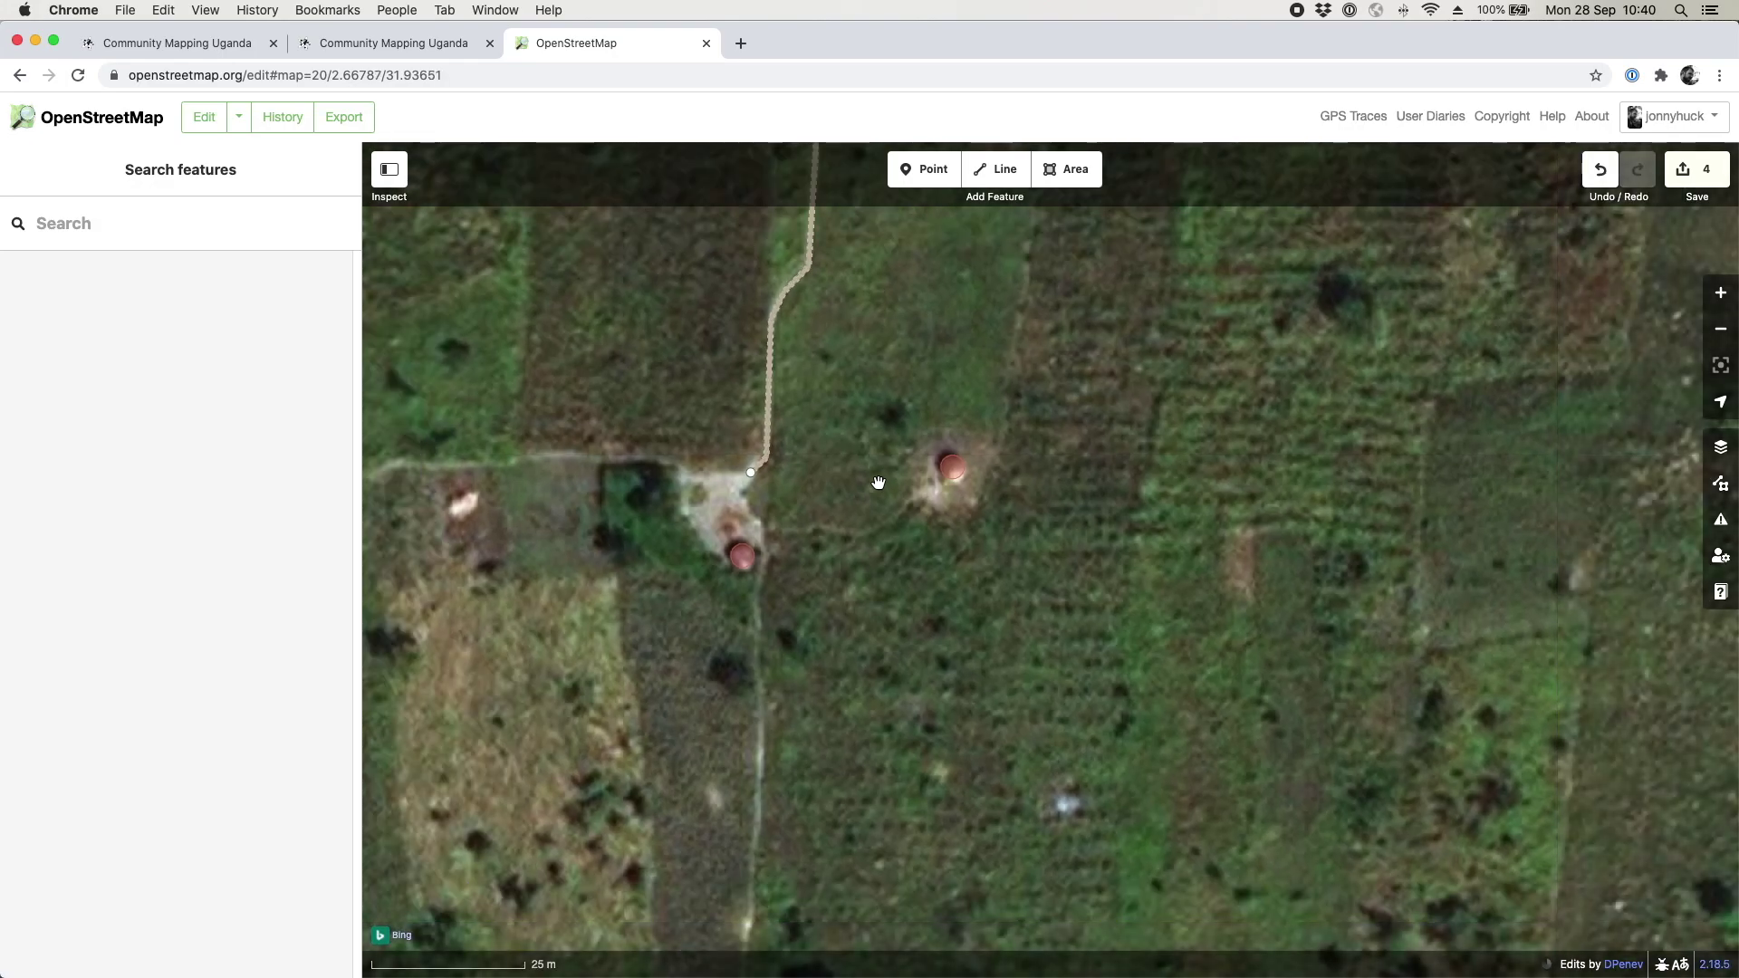
scroll(878, 482, "down", 5)
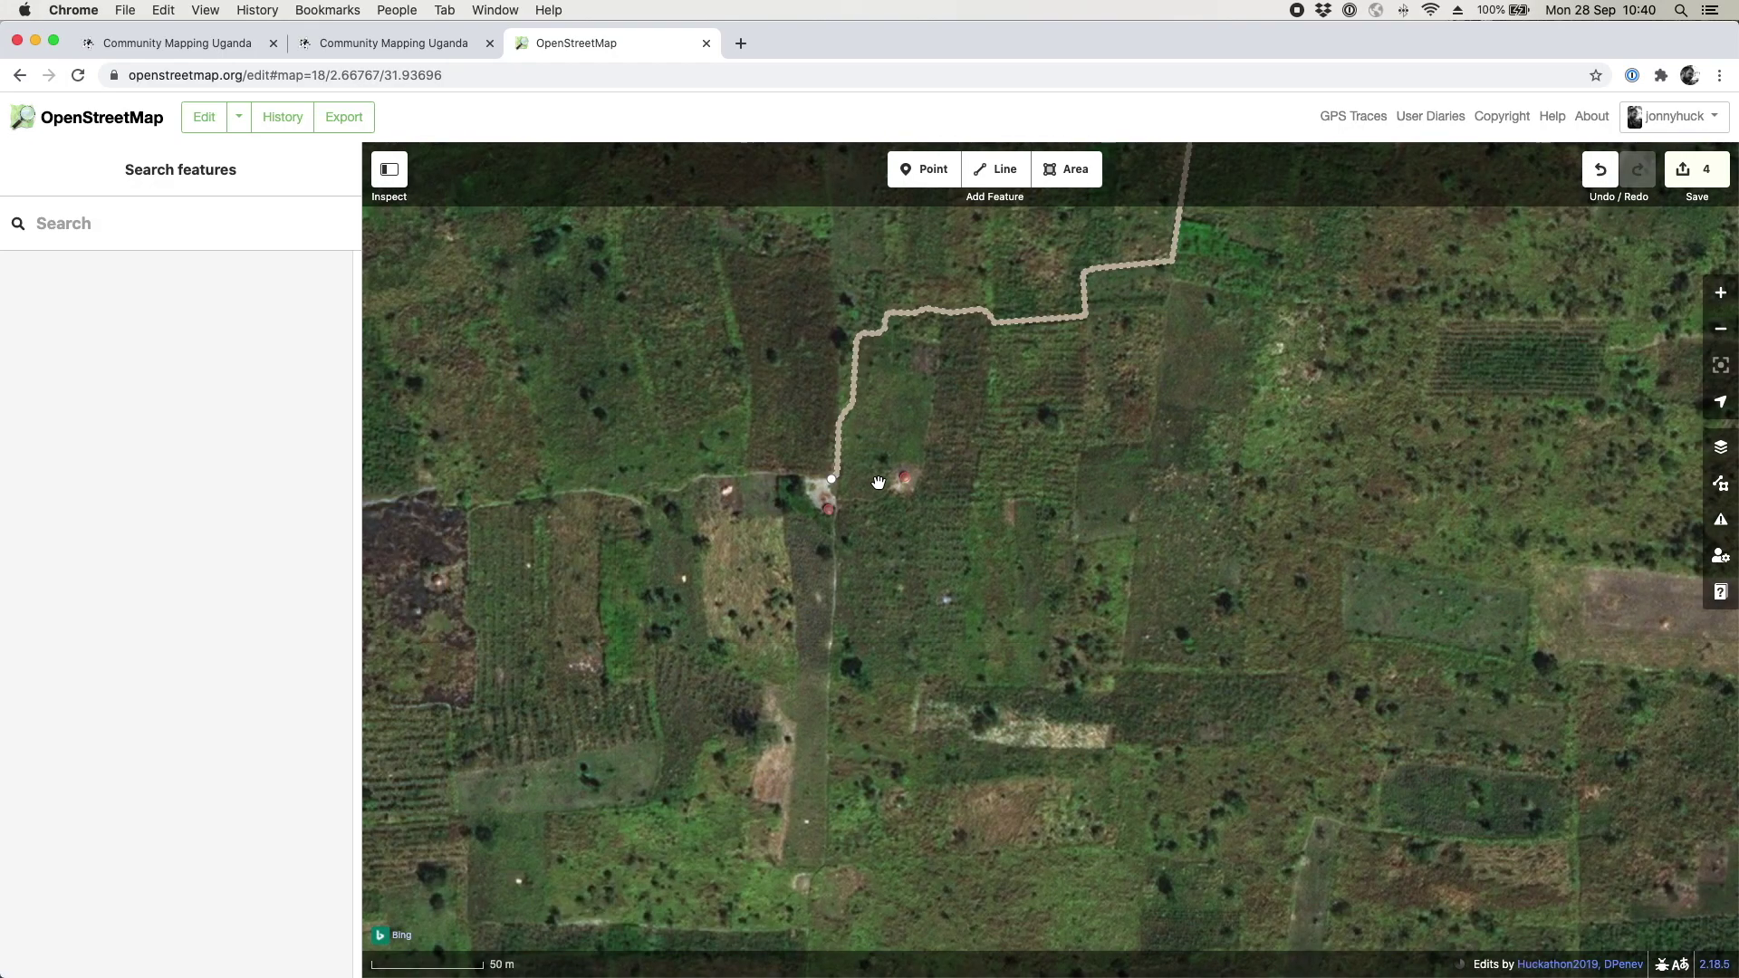
left_click(829, 509)
scroll(835, 520, "up", 1)
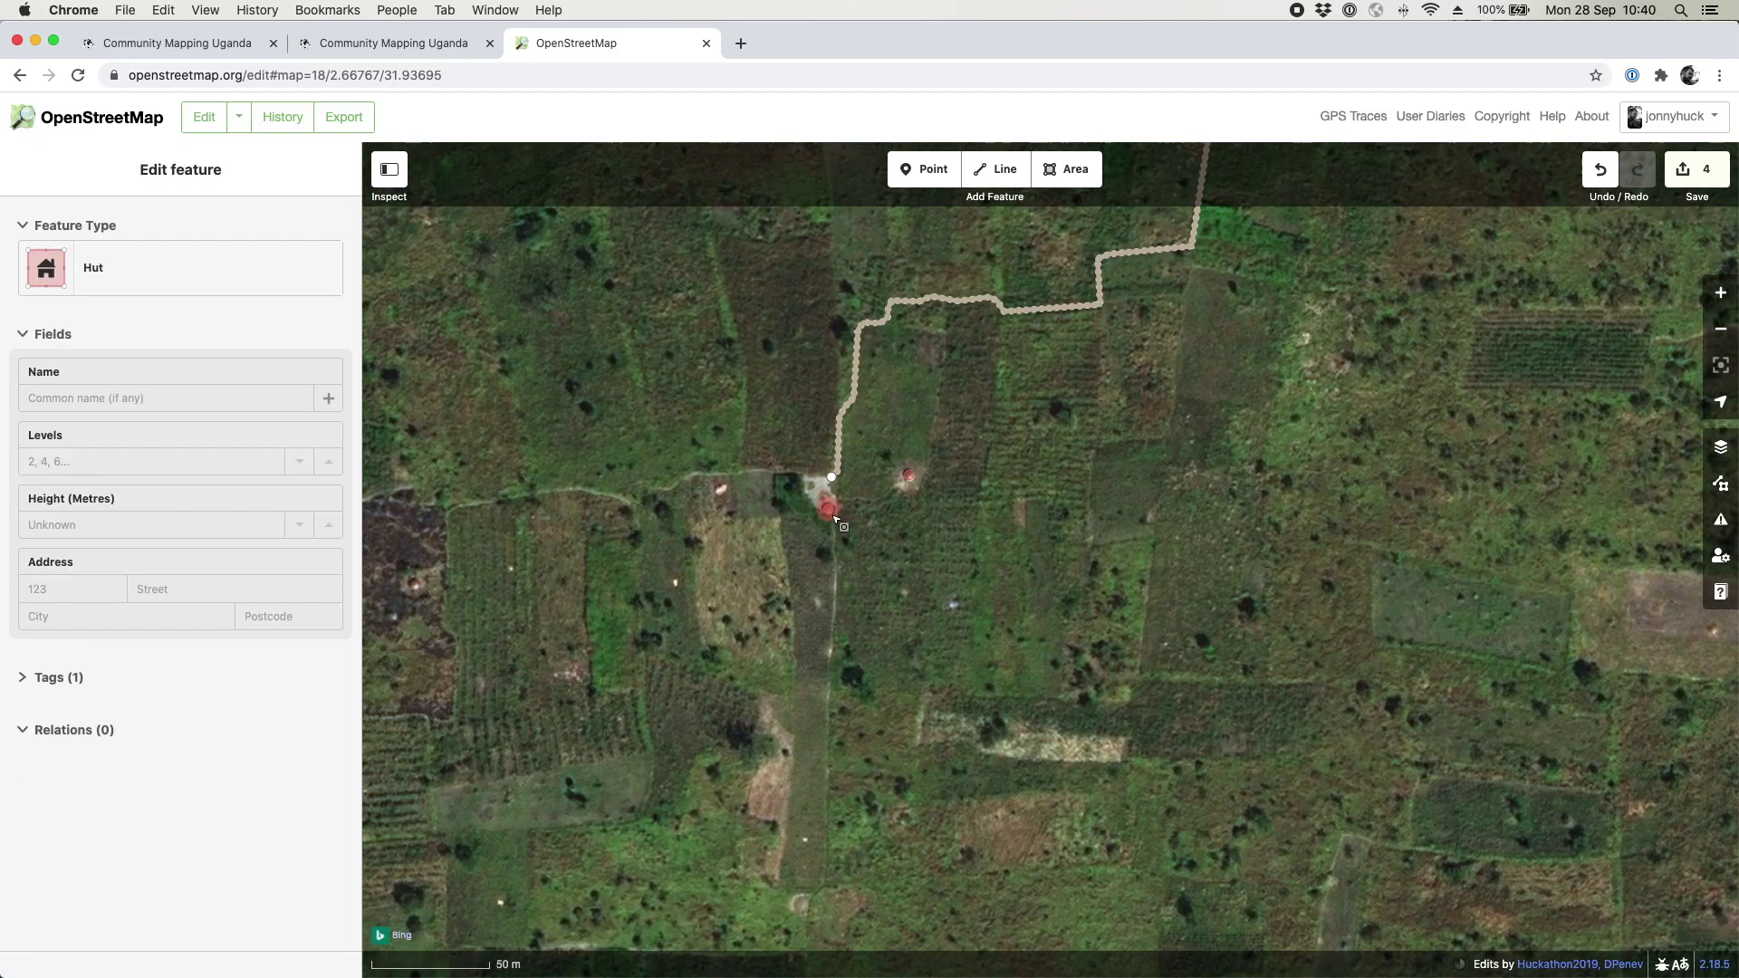
scroll(835, 521, "up", 10)
left_click(811, 489)
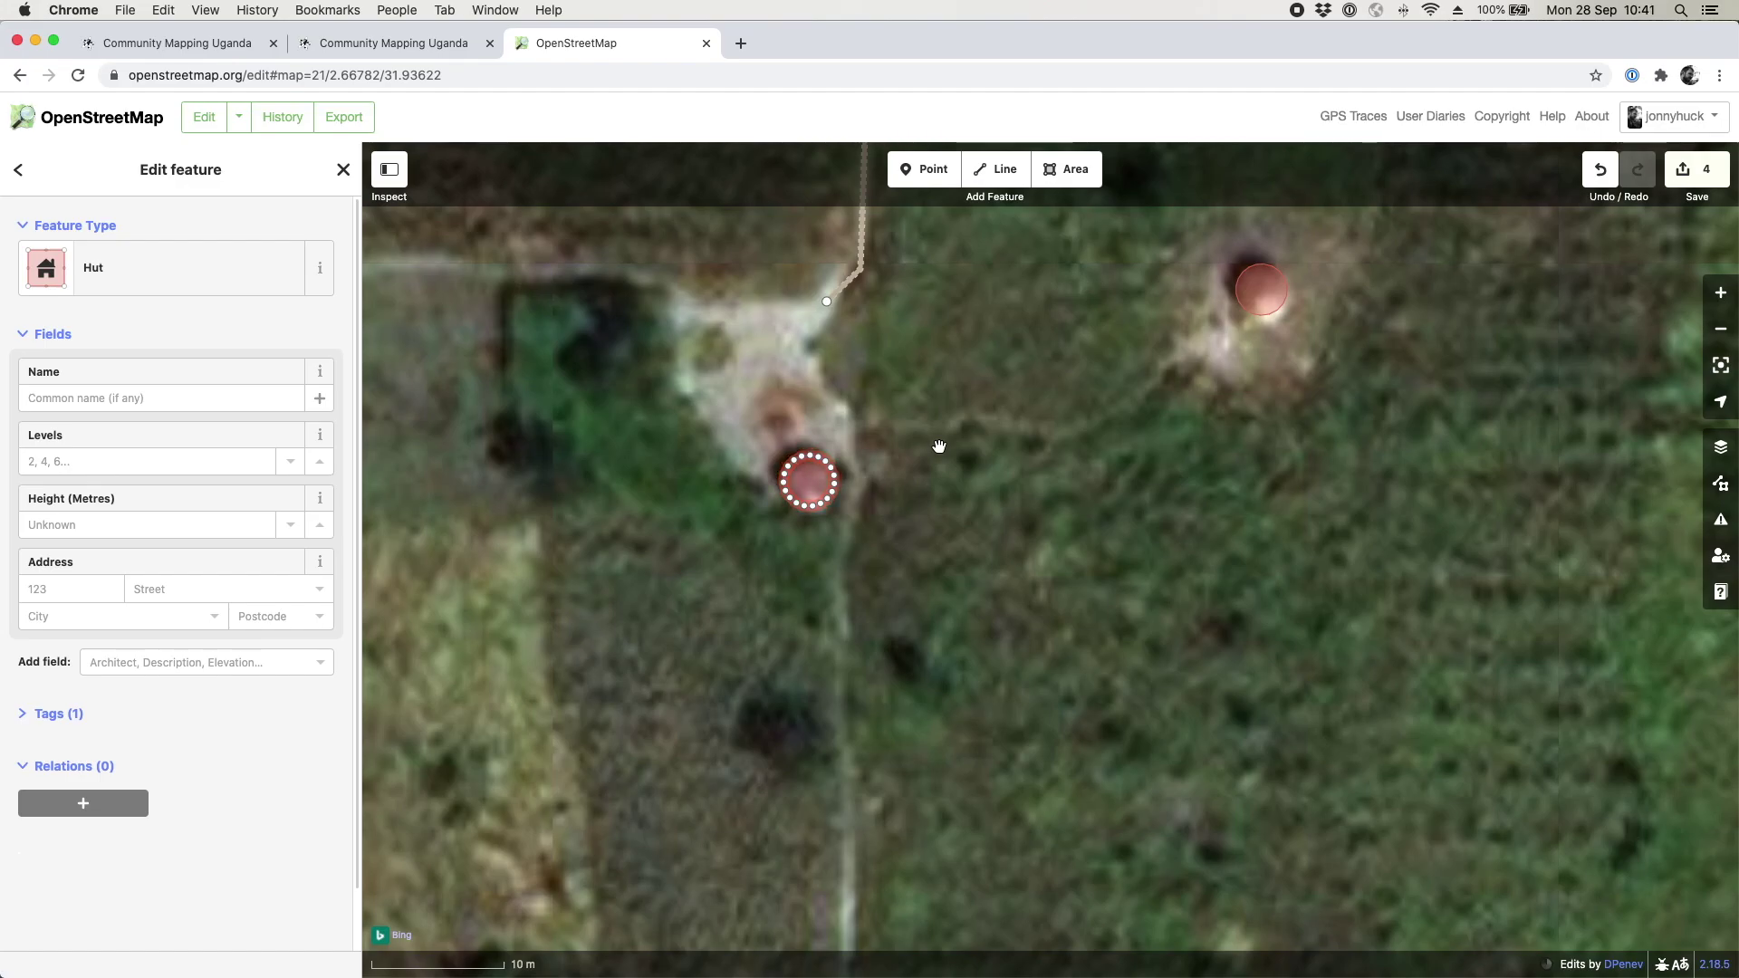
key("cmd+c")
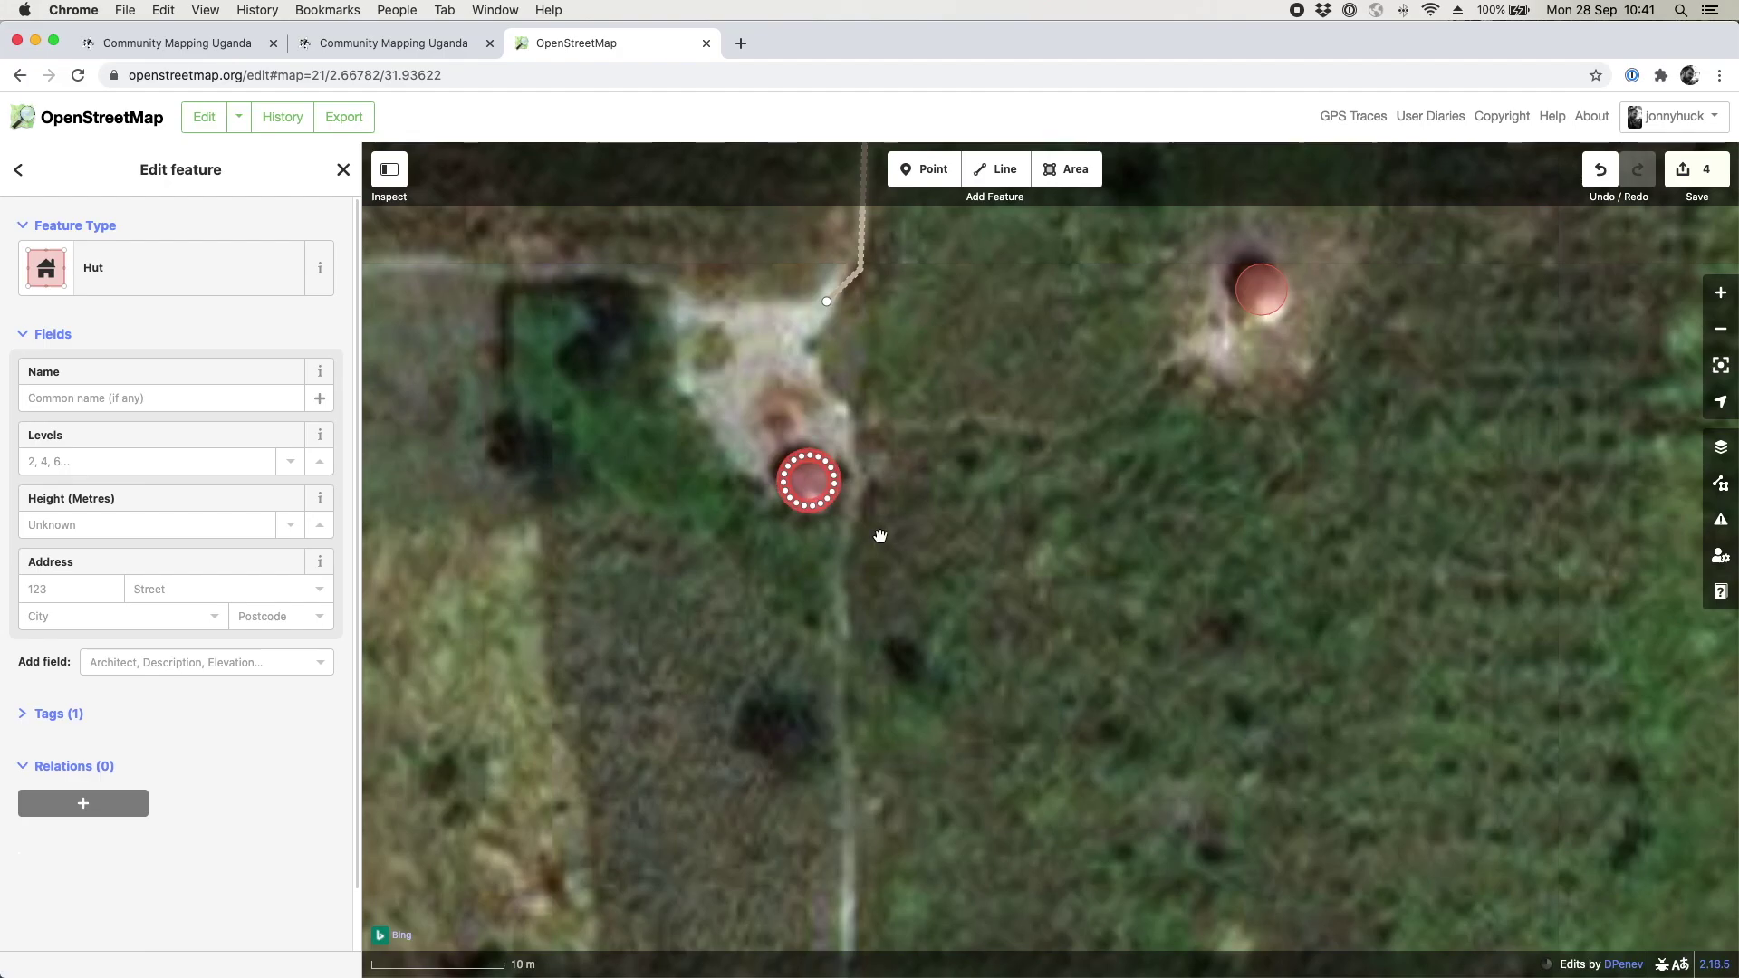
Step: Paste the copied hut over the unmapped hut in the dark burnt field west of the clearing and deselect it
scroll(733, 606, "left", 10)
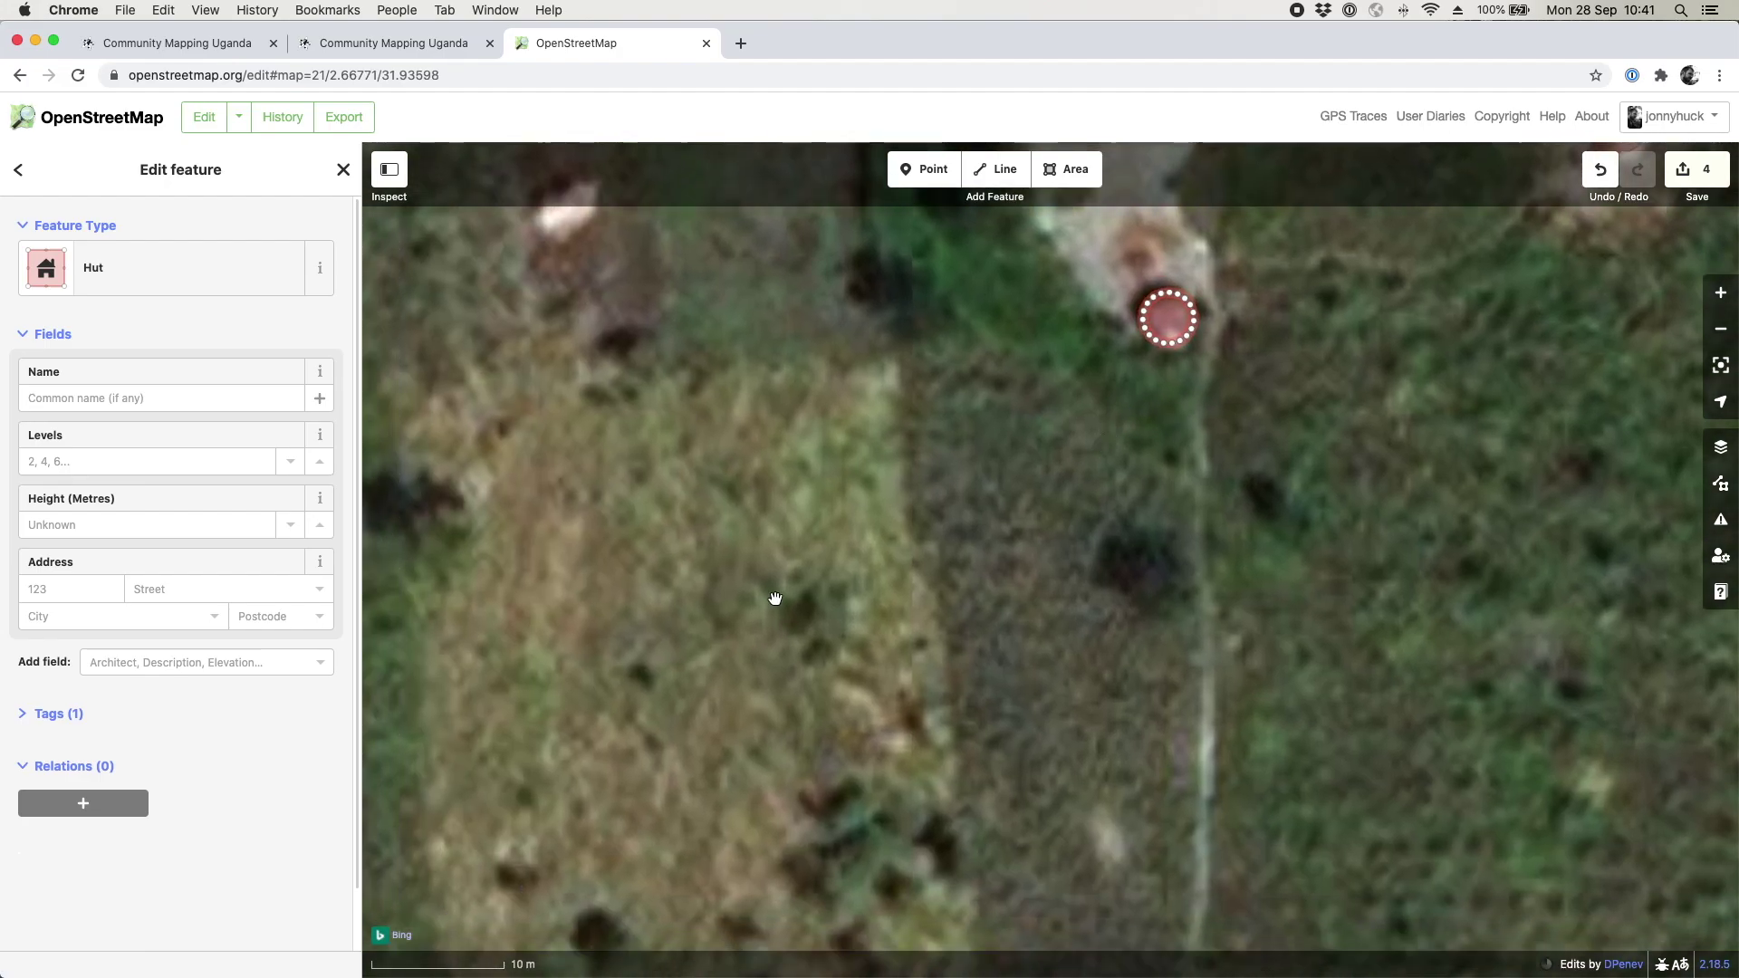
scroll(760, 580, "down", 5)
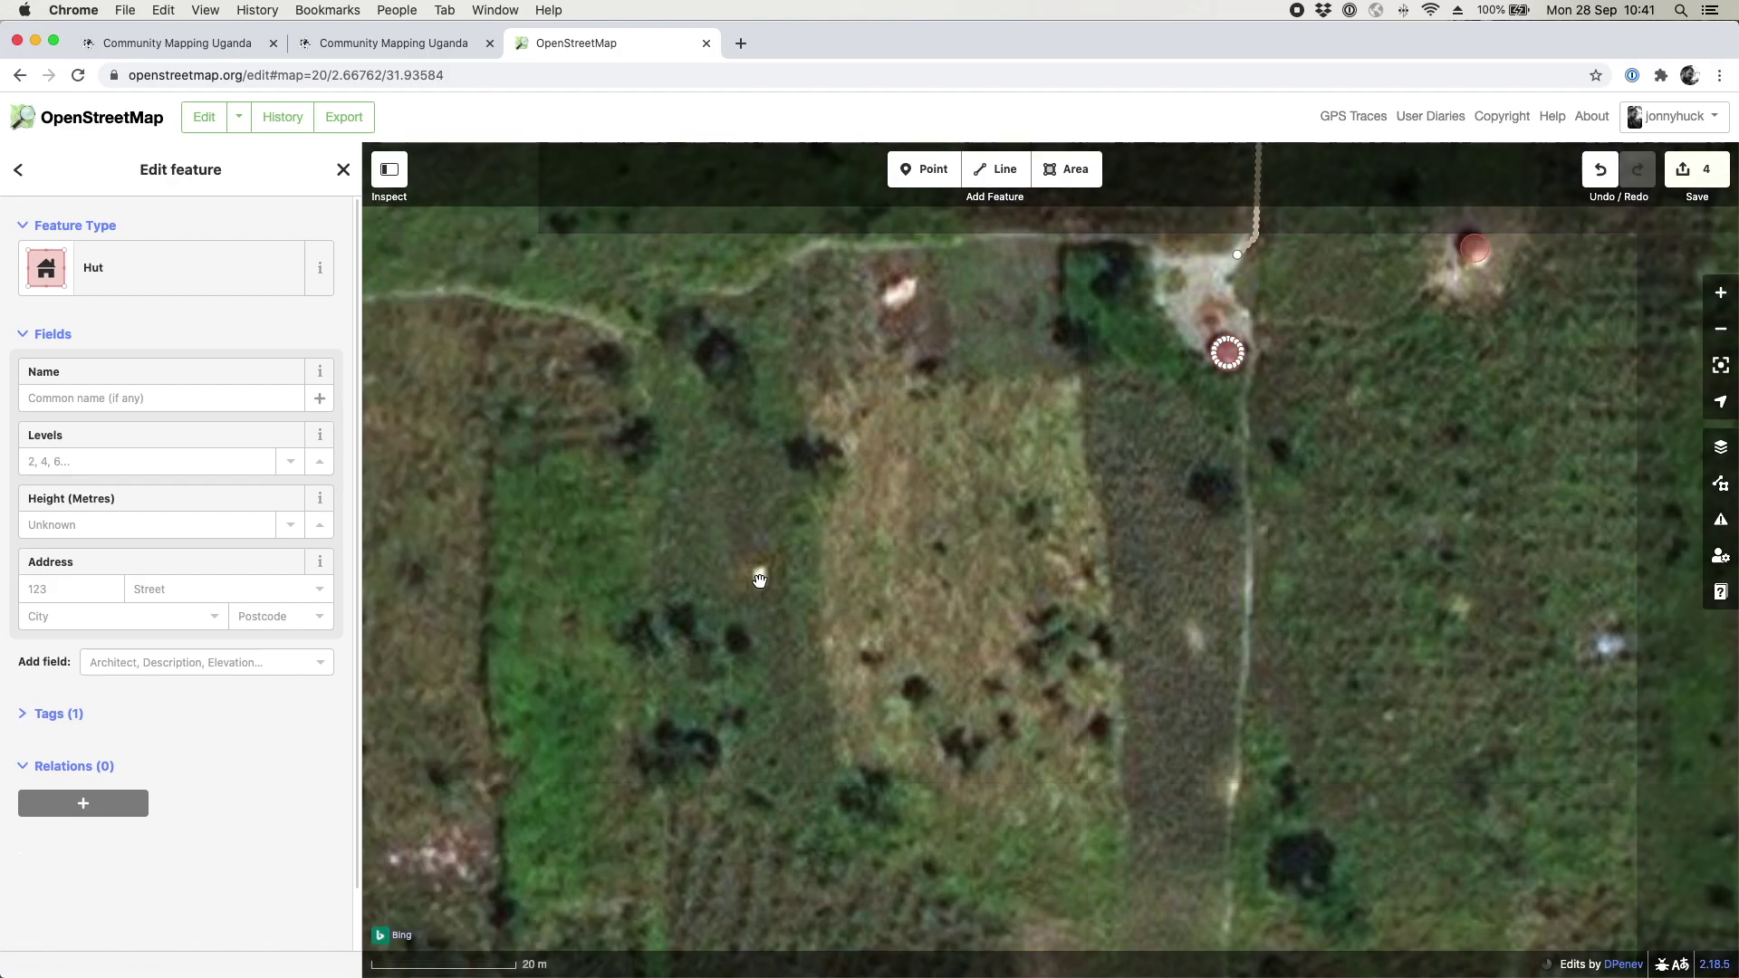
scroll(867, 580, "left", 2)
scroll(867, 580, "left", 10)
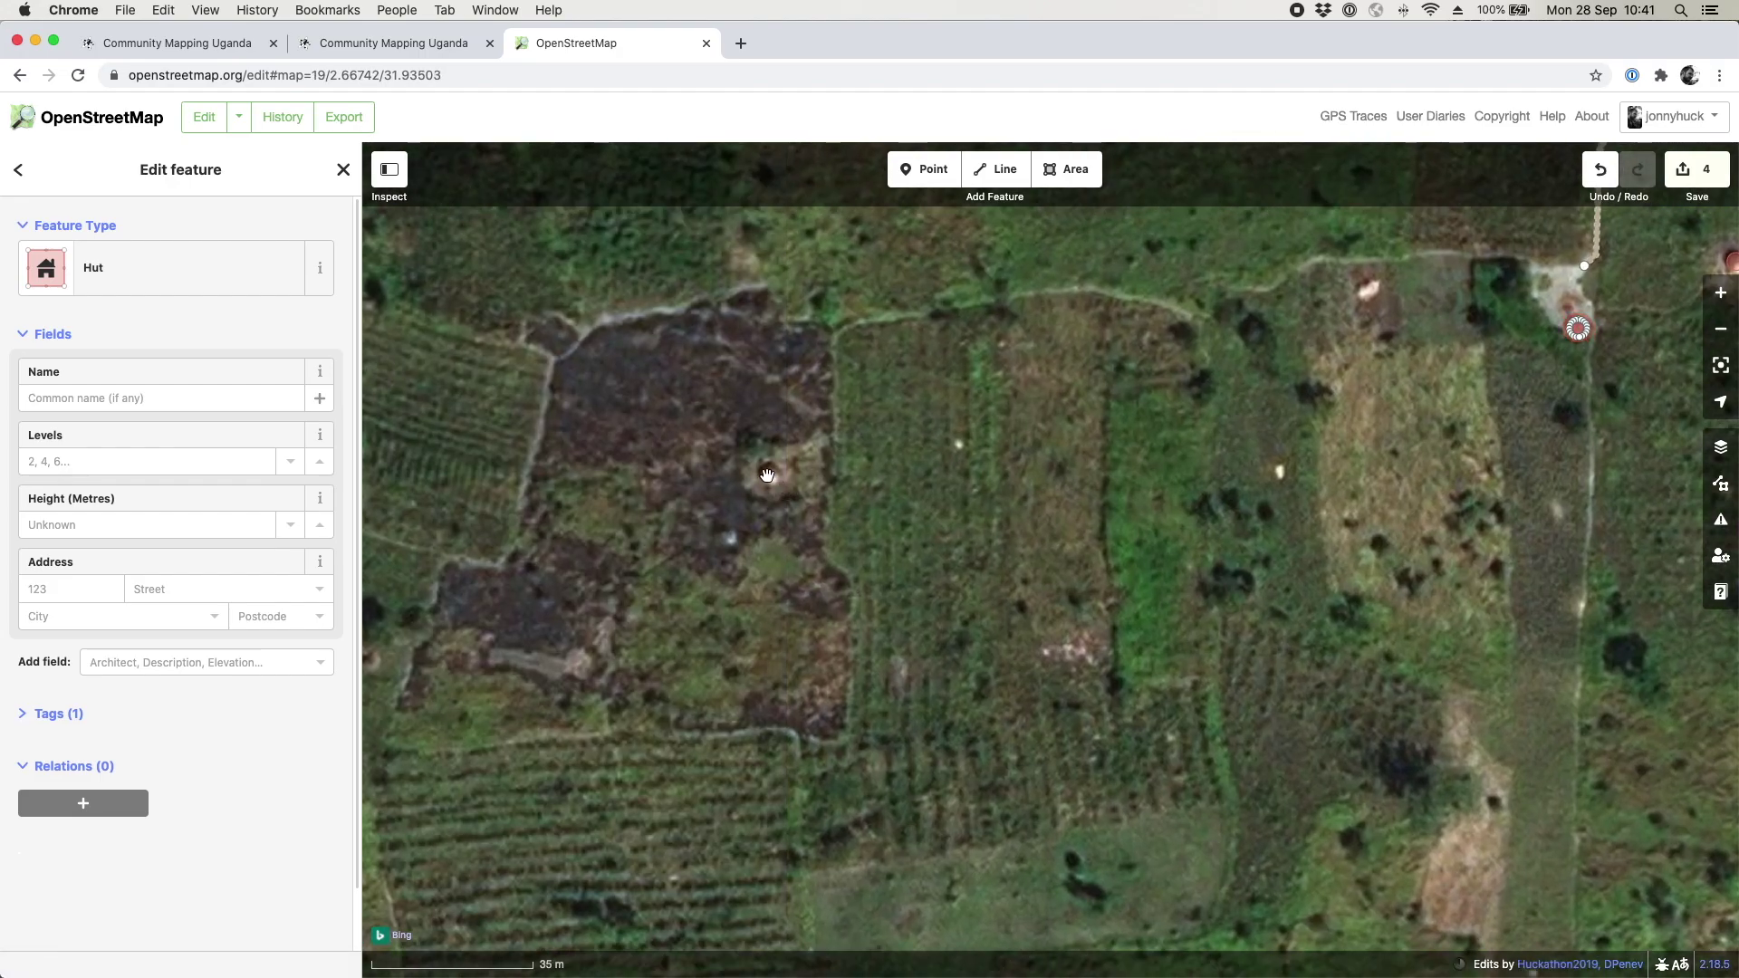
scroll(767, 475, "up", 5)
left_click(769, 474)
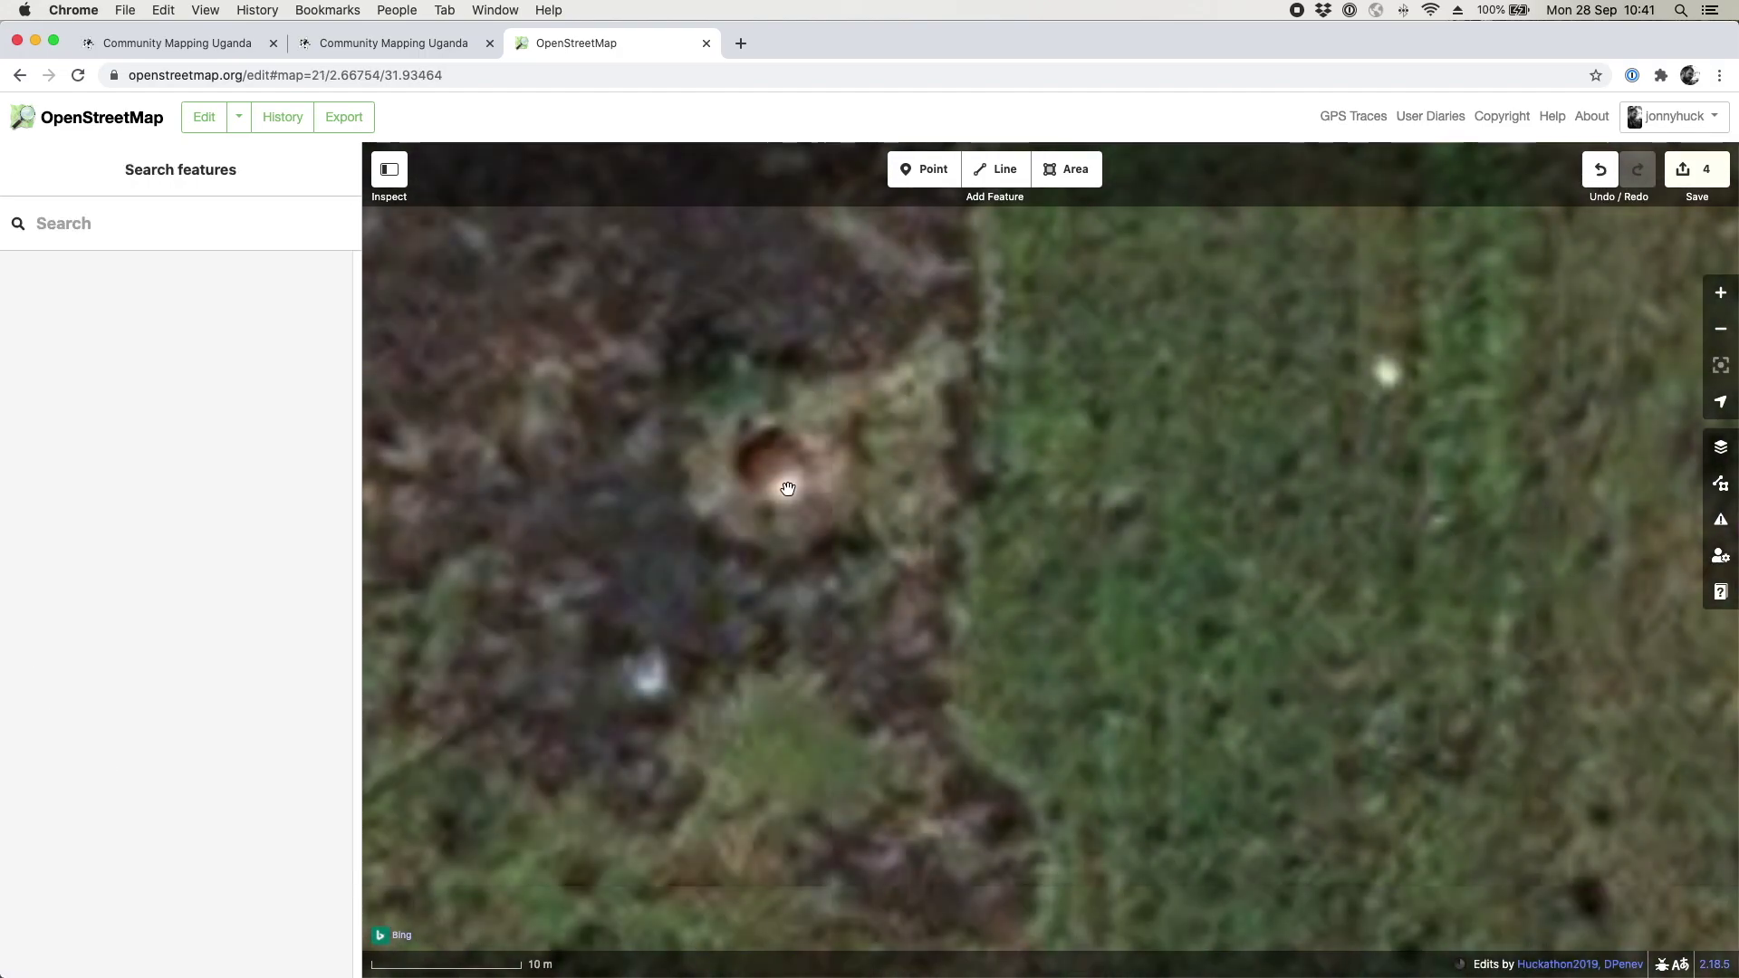
scroll(893, 492, "up", 3)
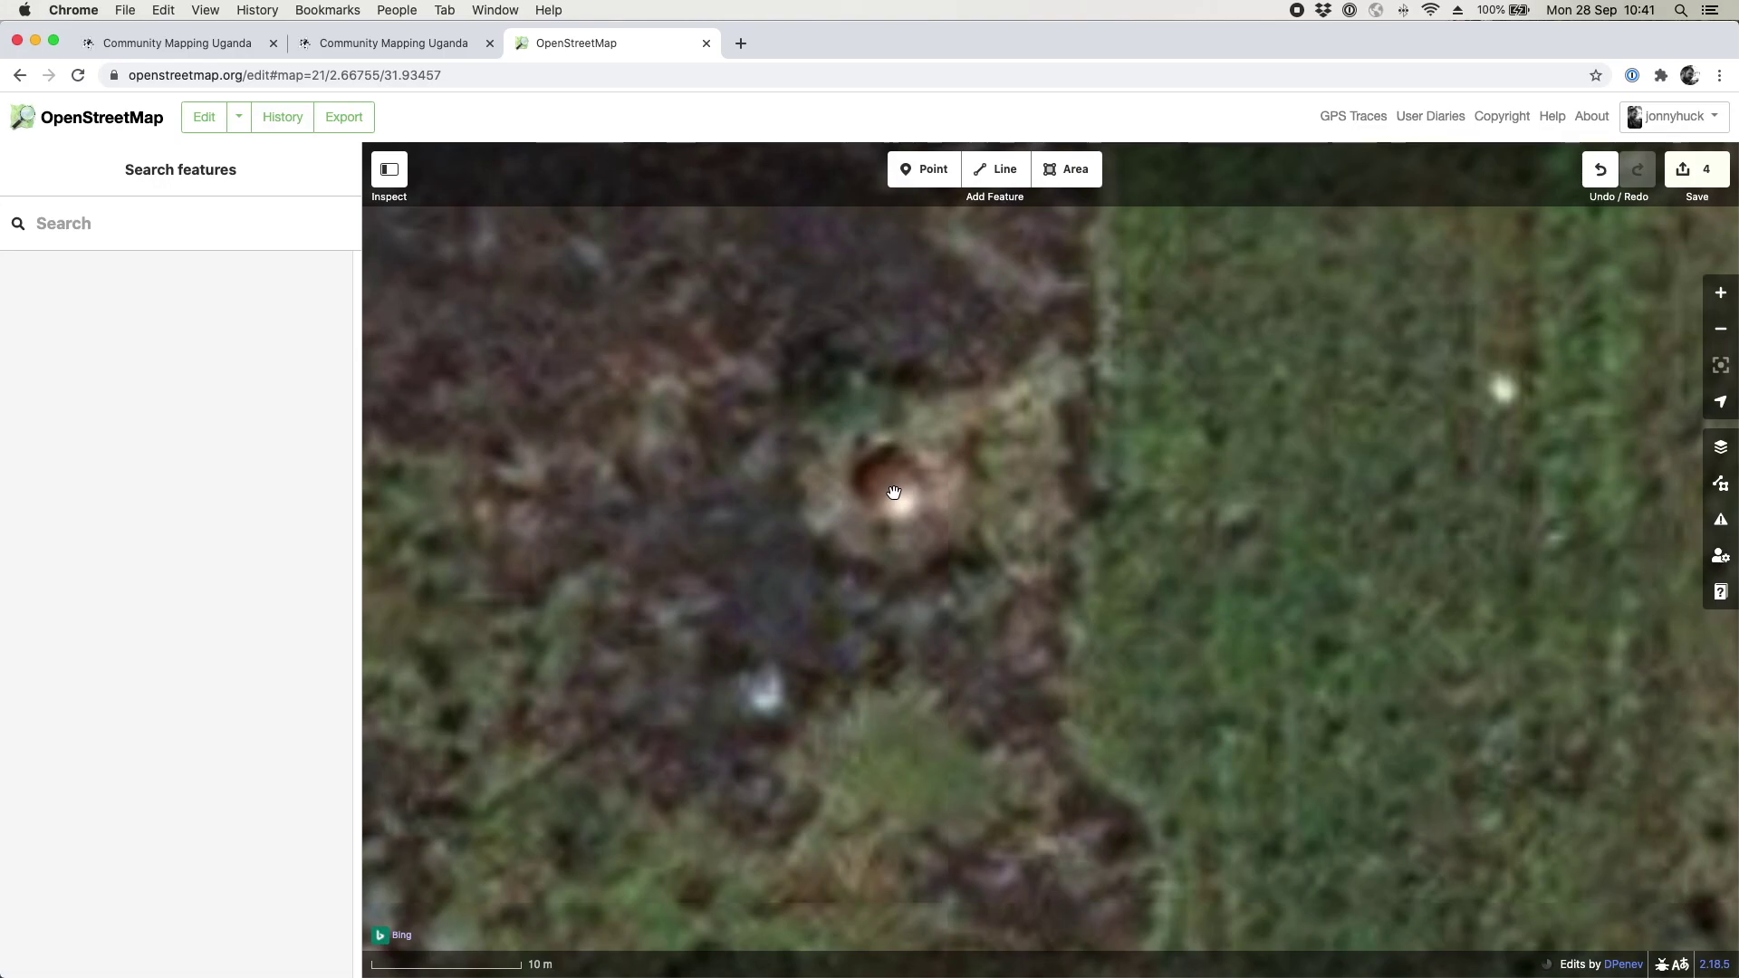
key("ctrl+v")
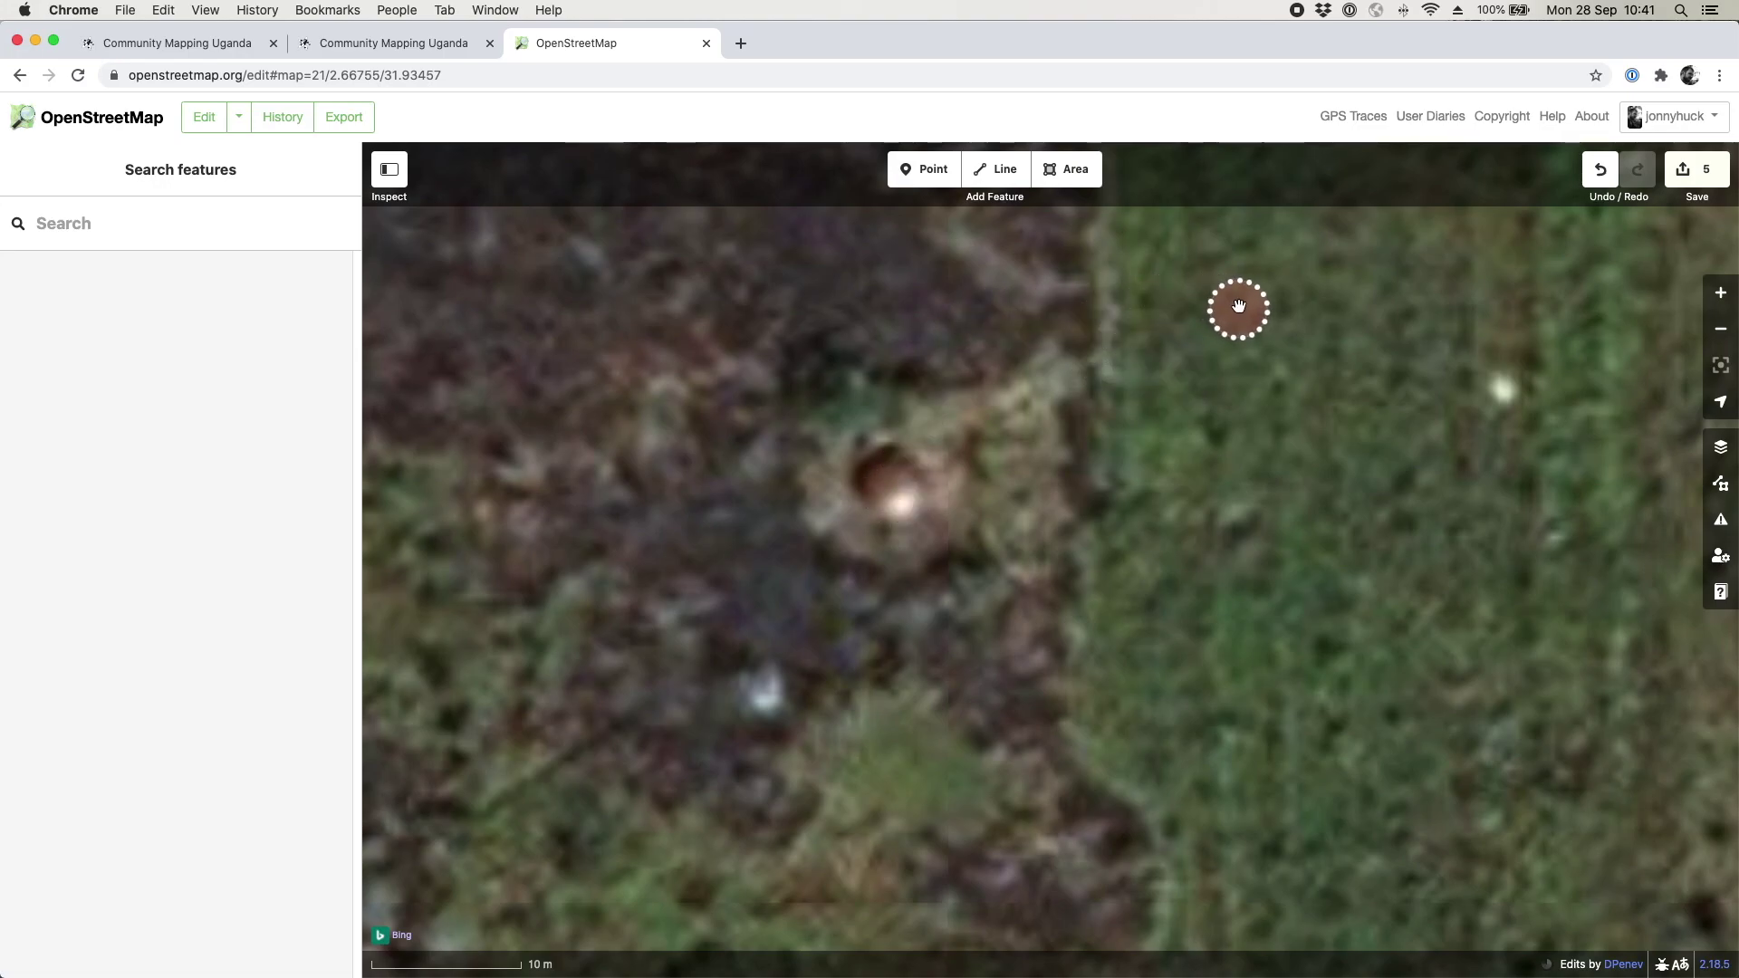
left_click(908, 489)
key("ctrl+z")
key("ctrl+v")
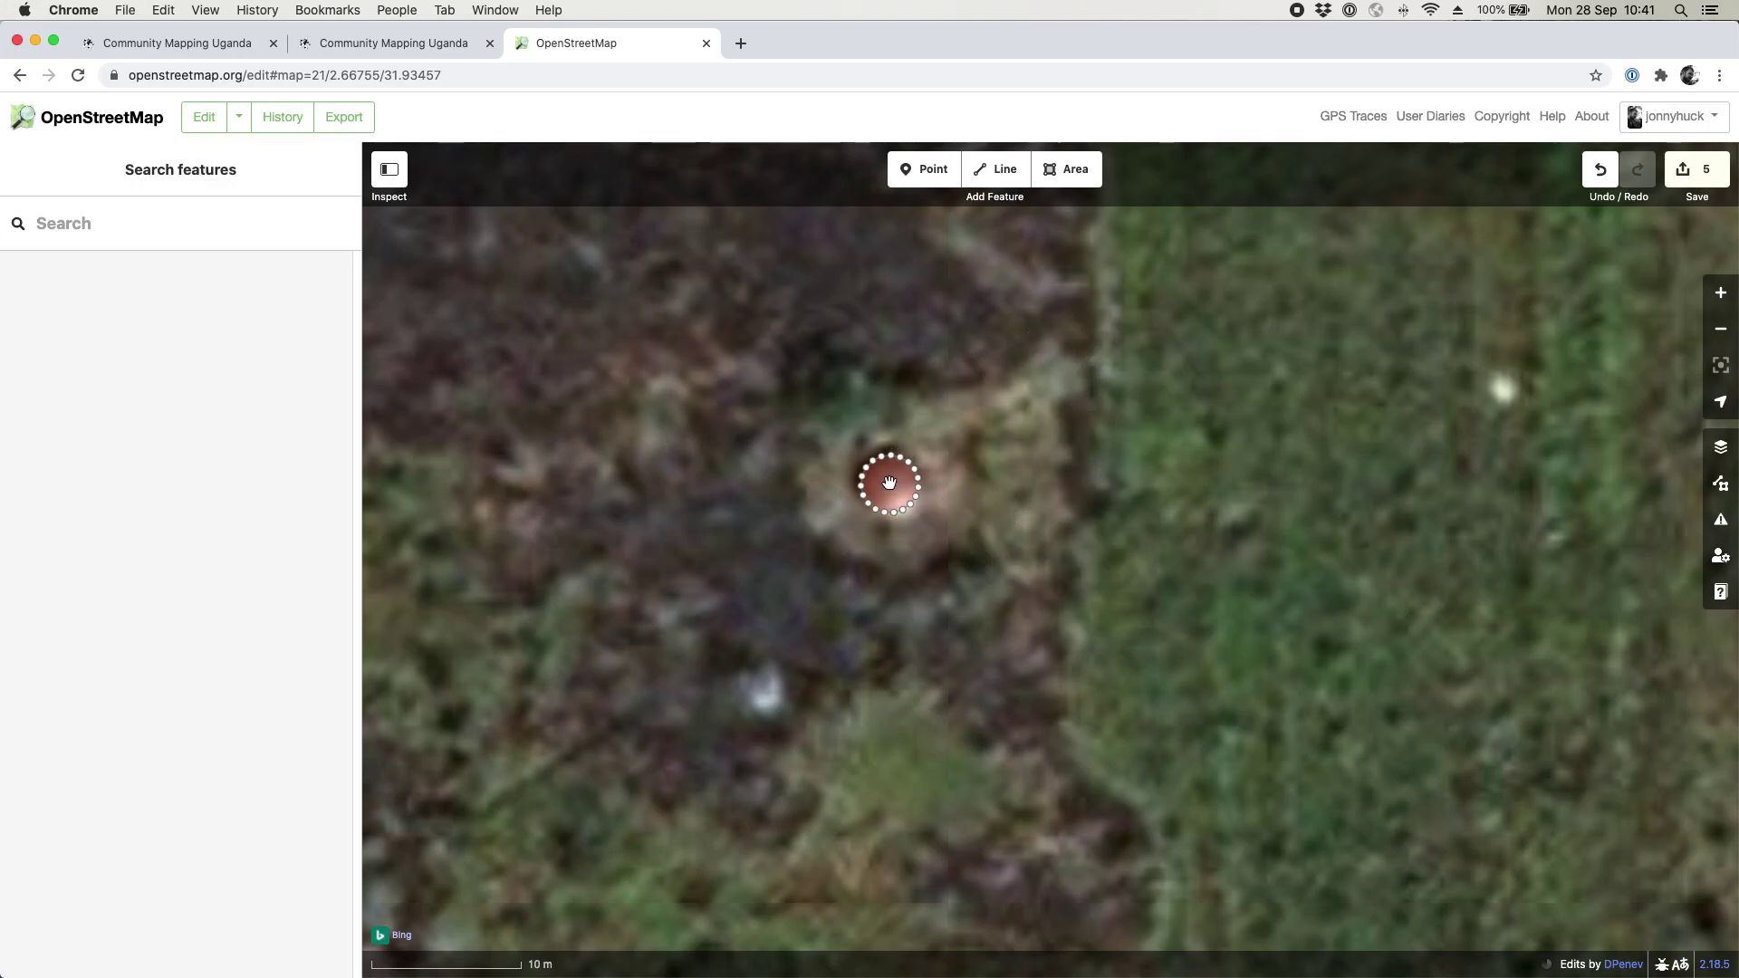
left_click(888, 482)
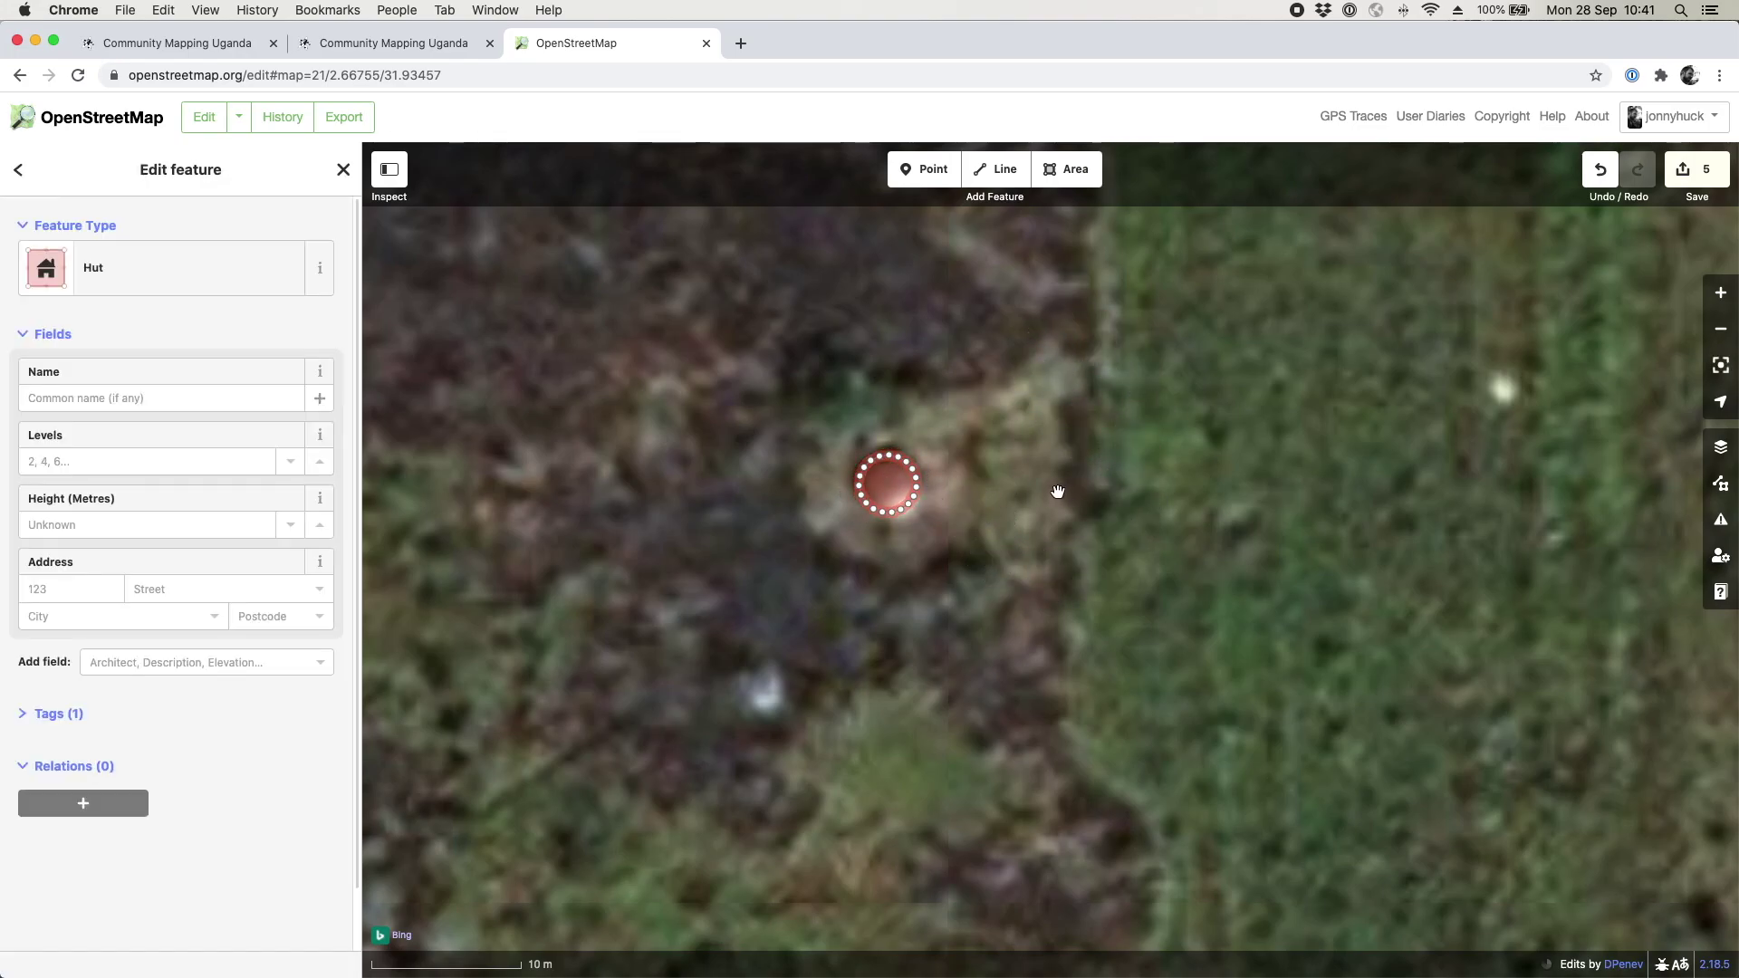
key("Escape")
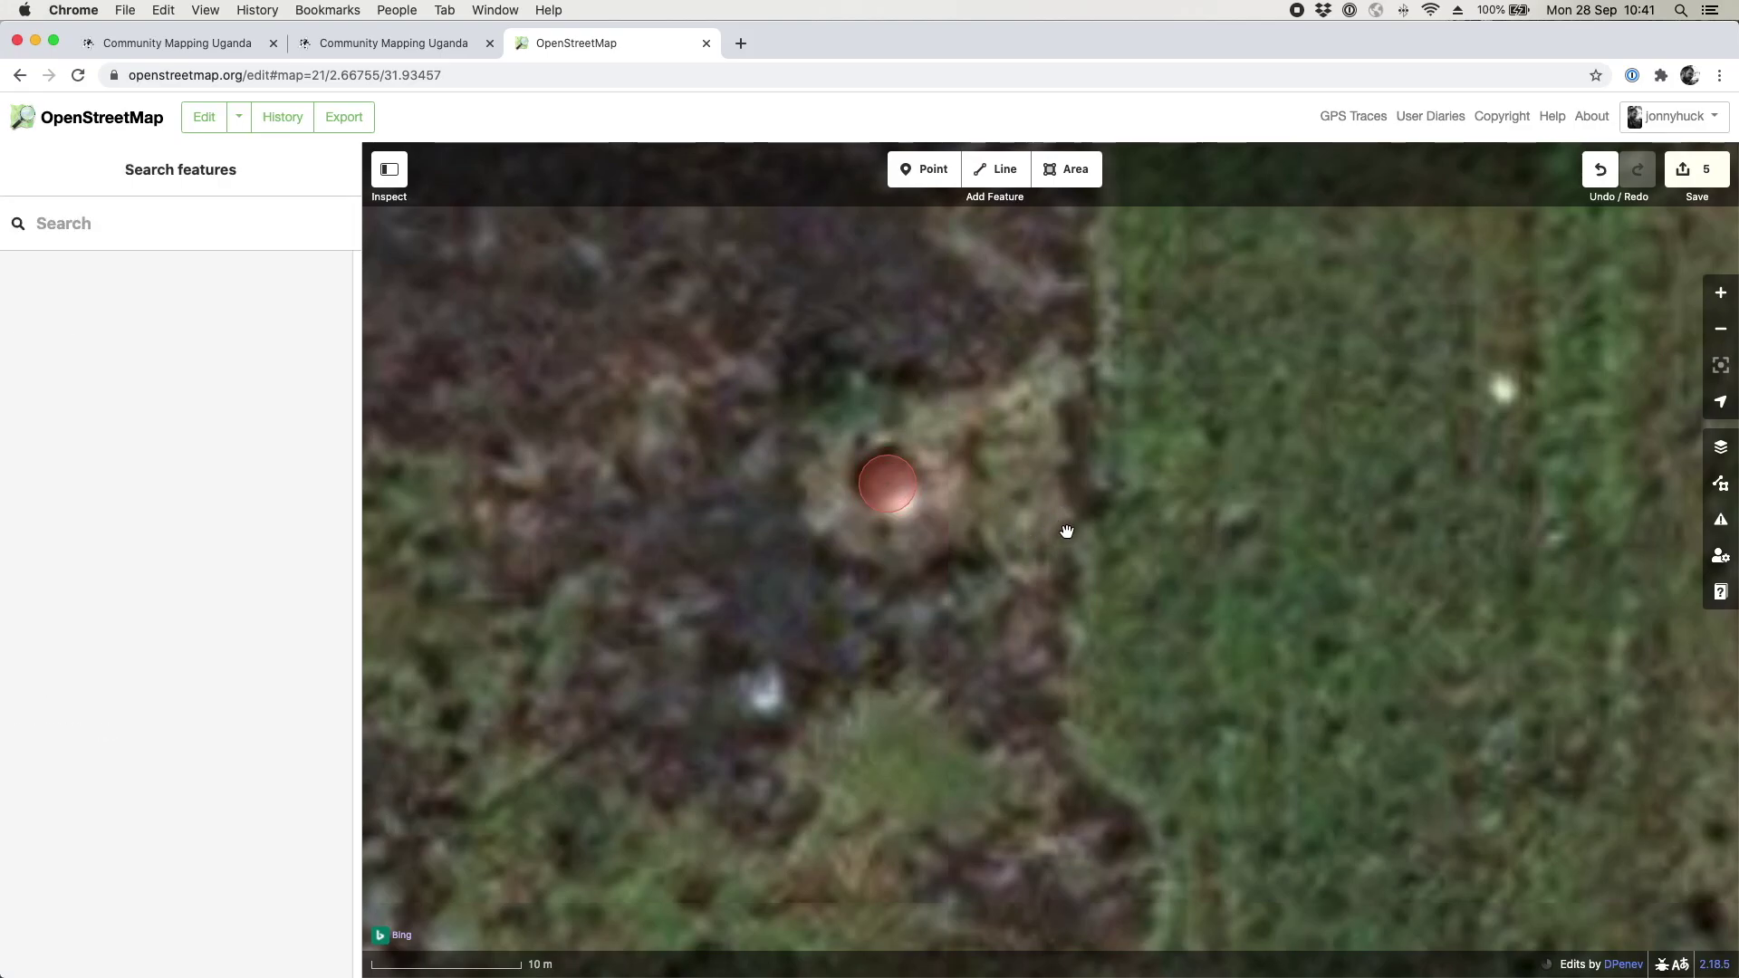
key("ctrl+v")
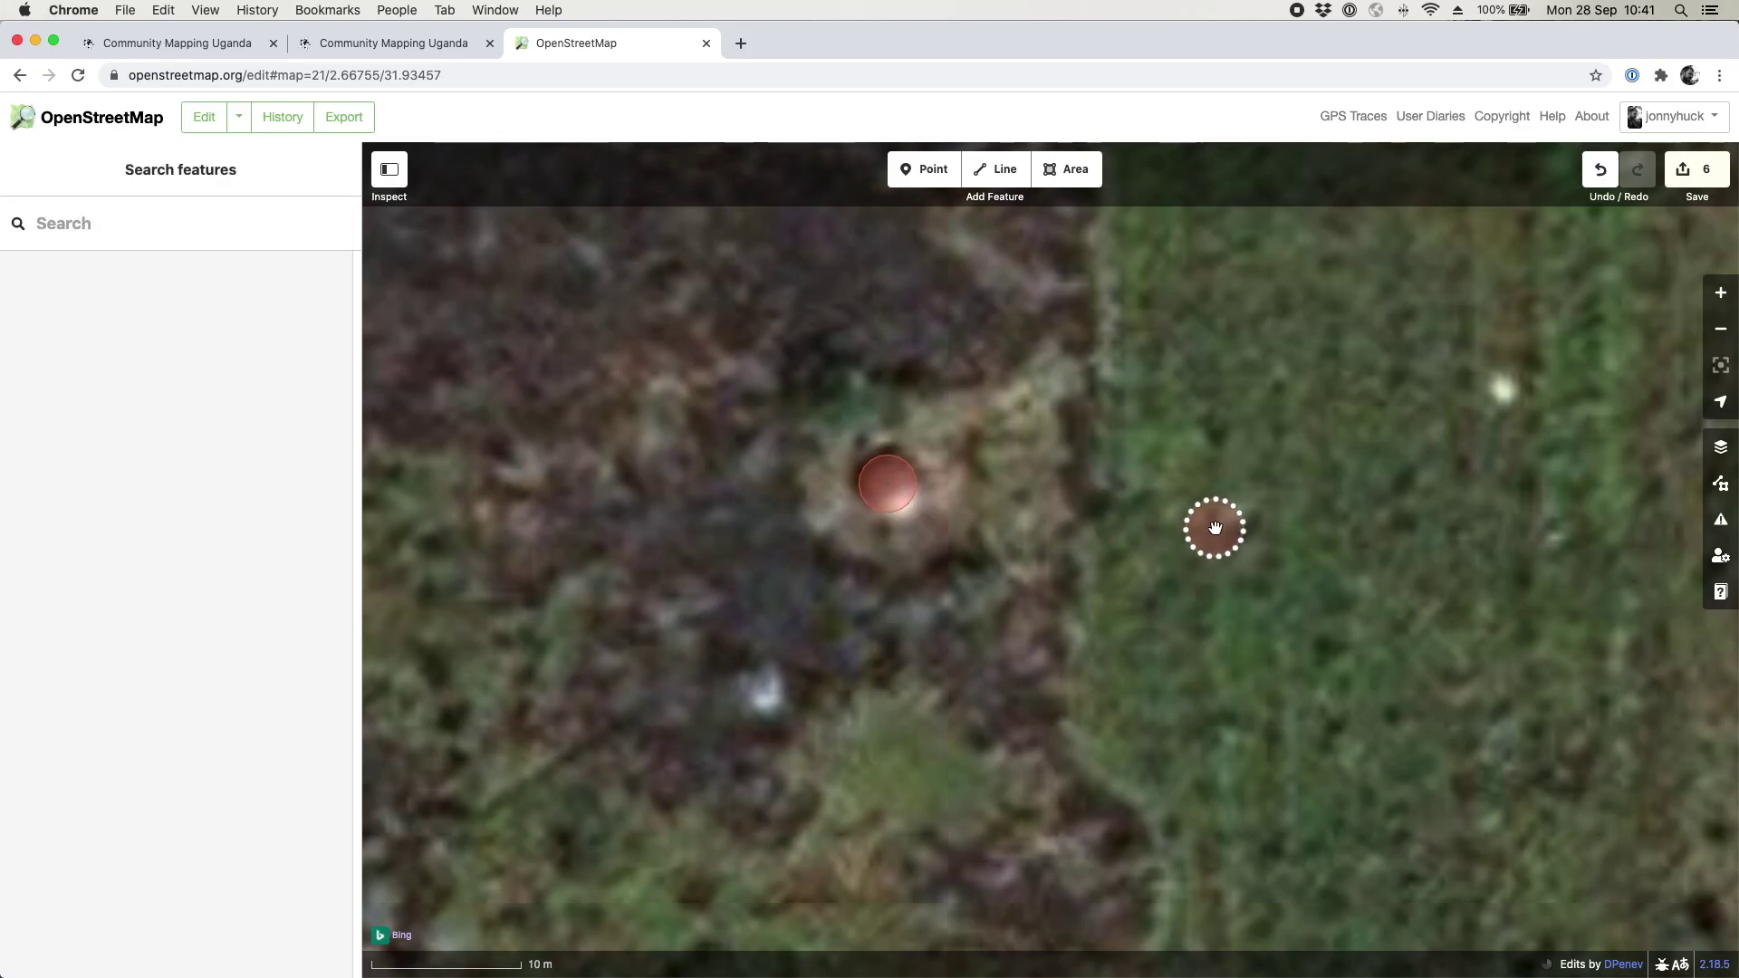
scroll(1149, 525, "down", 3)
scroll(1149, 528, "down", 1)
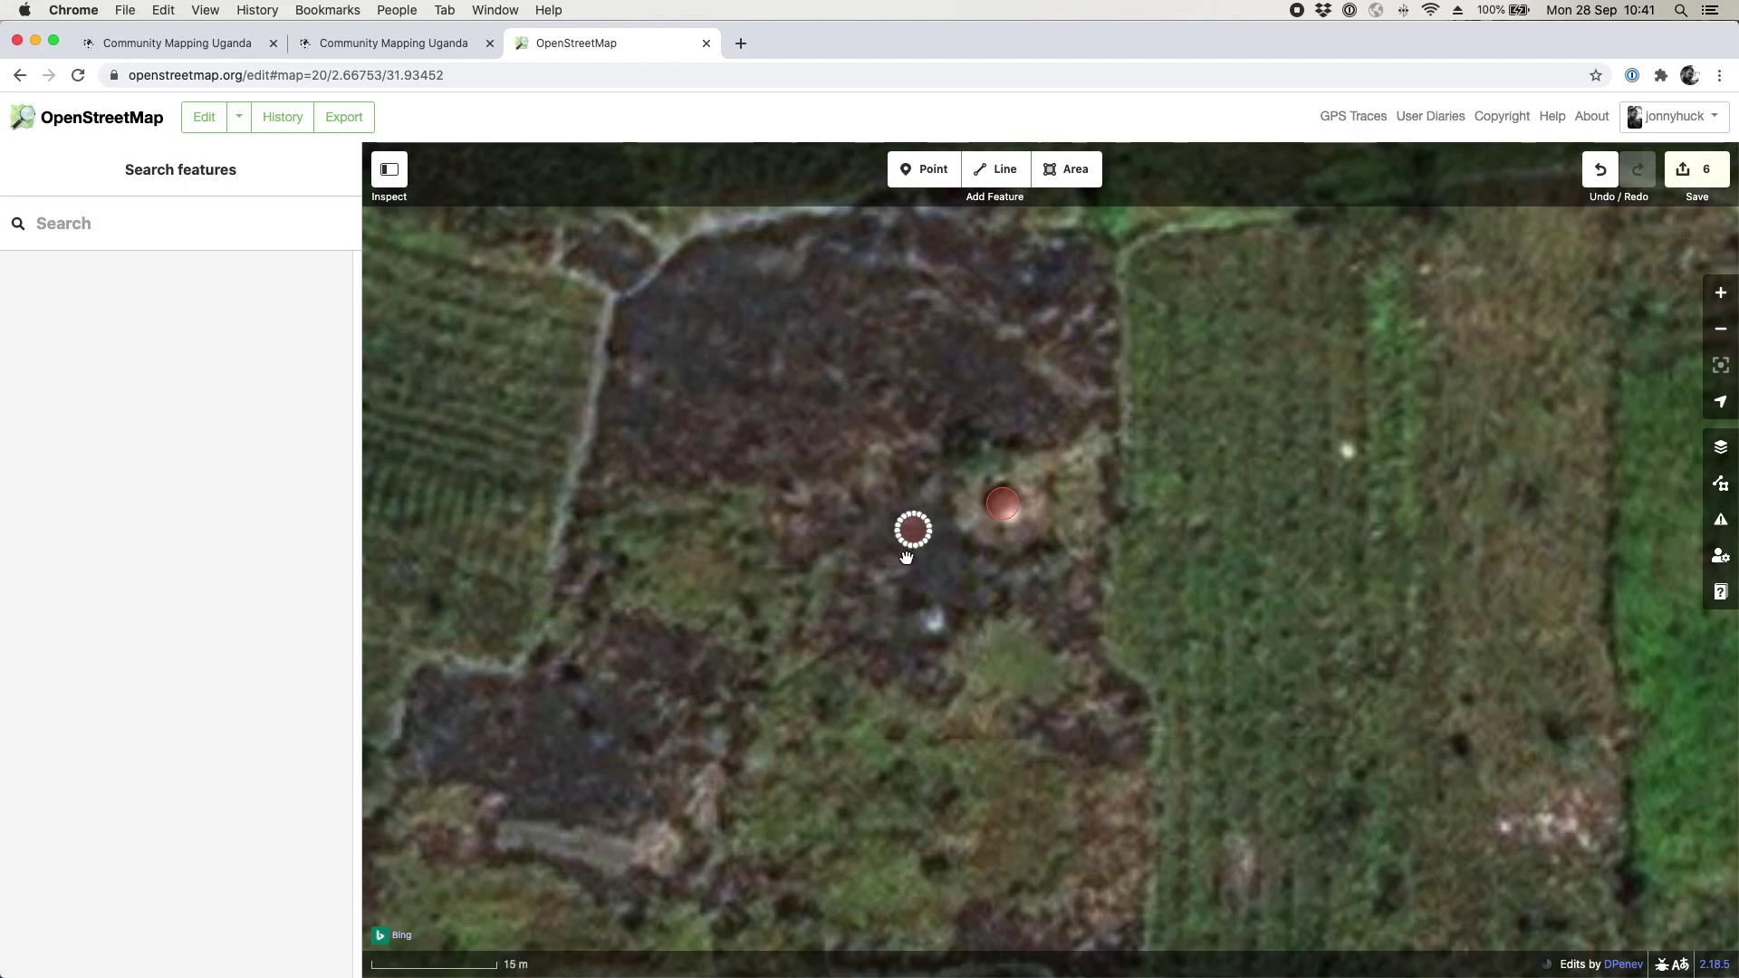
scroll(1360, 494, "down", 3)
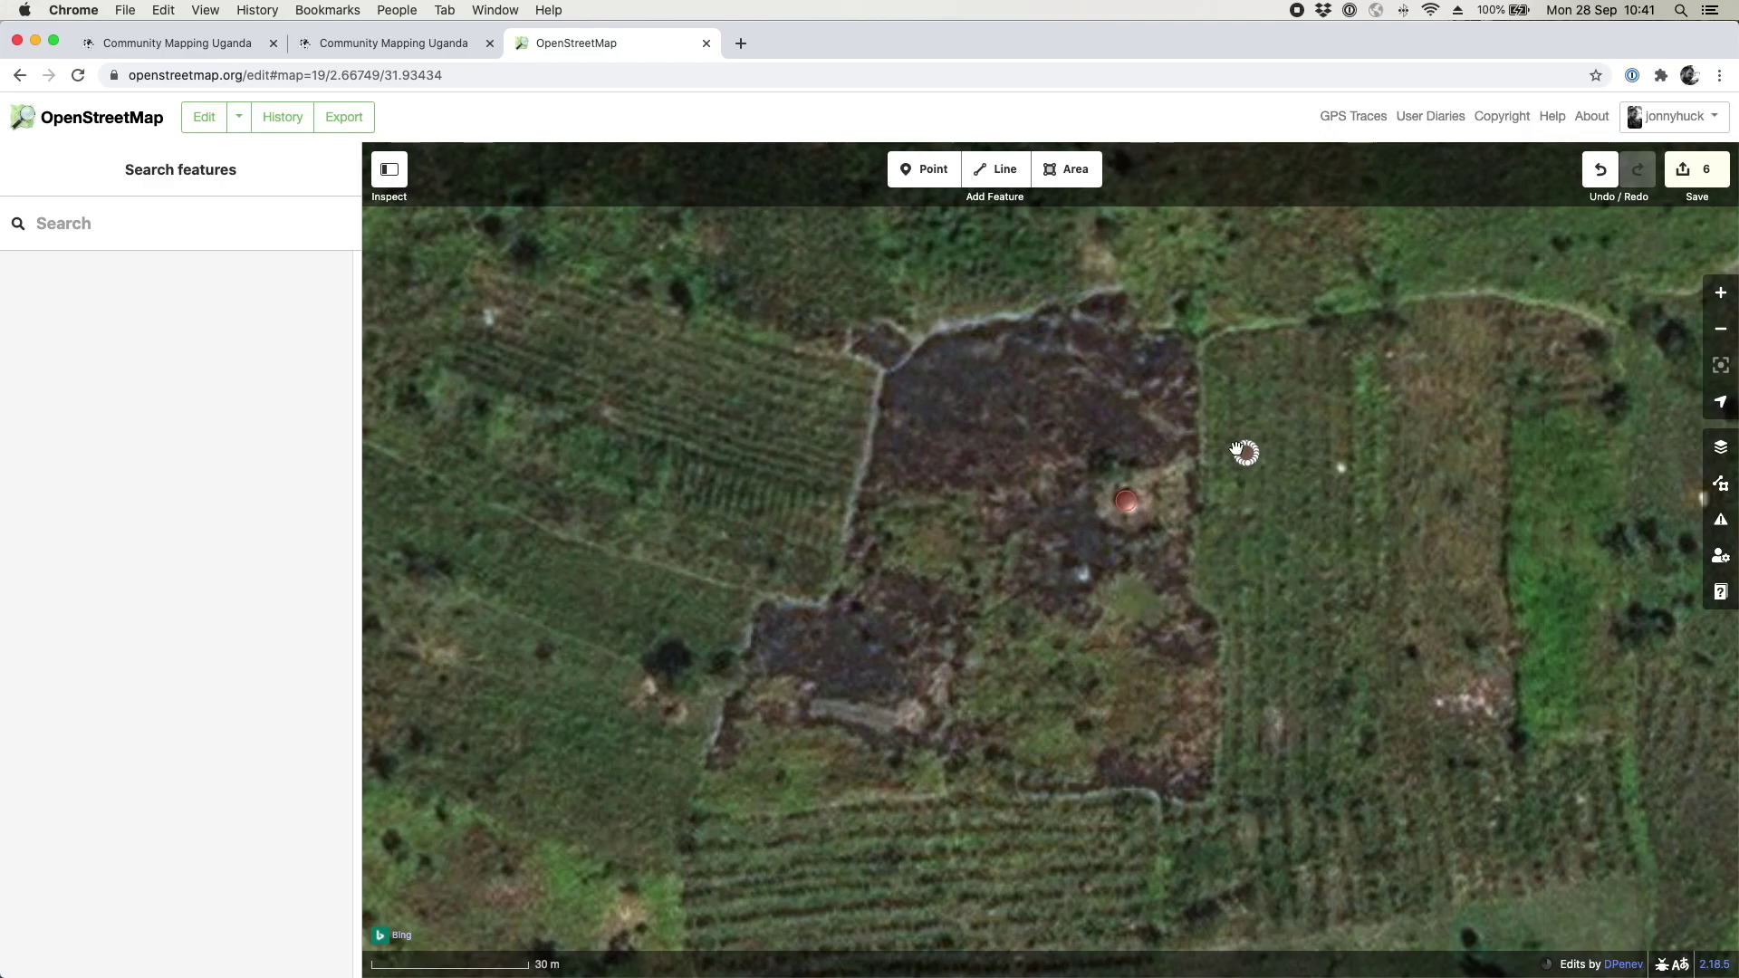
key("Escape")
Step: Draw a five-point line from the clearing's east edge to the isolated eastern hut and assign it the Track feature type
scroll(1319, 470, "right", 5)
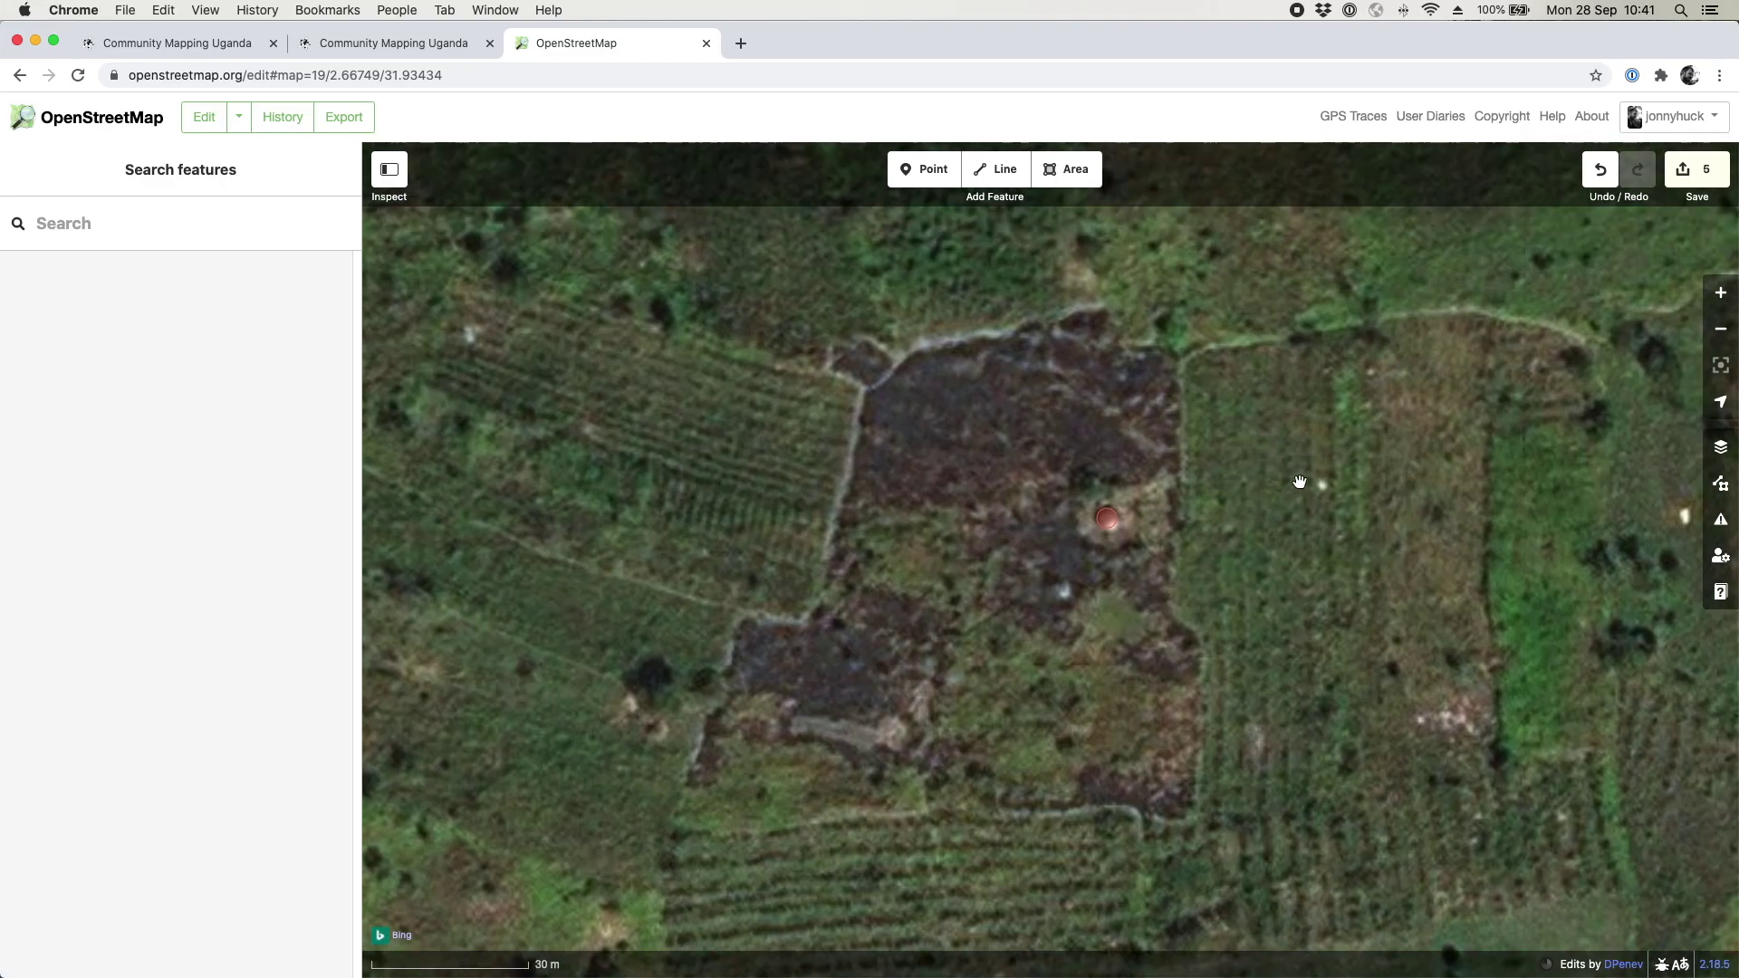
scroll(1178, 557, "right", 10)
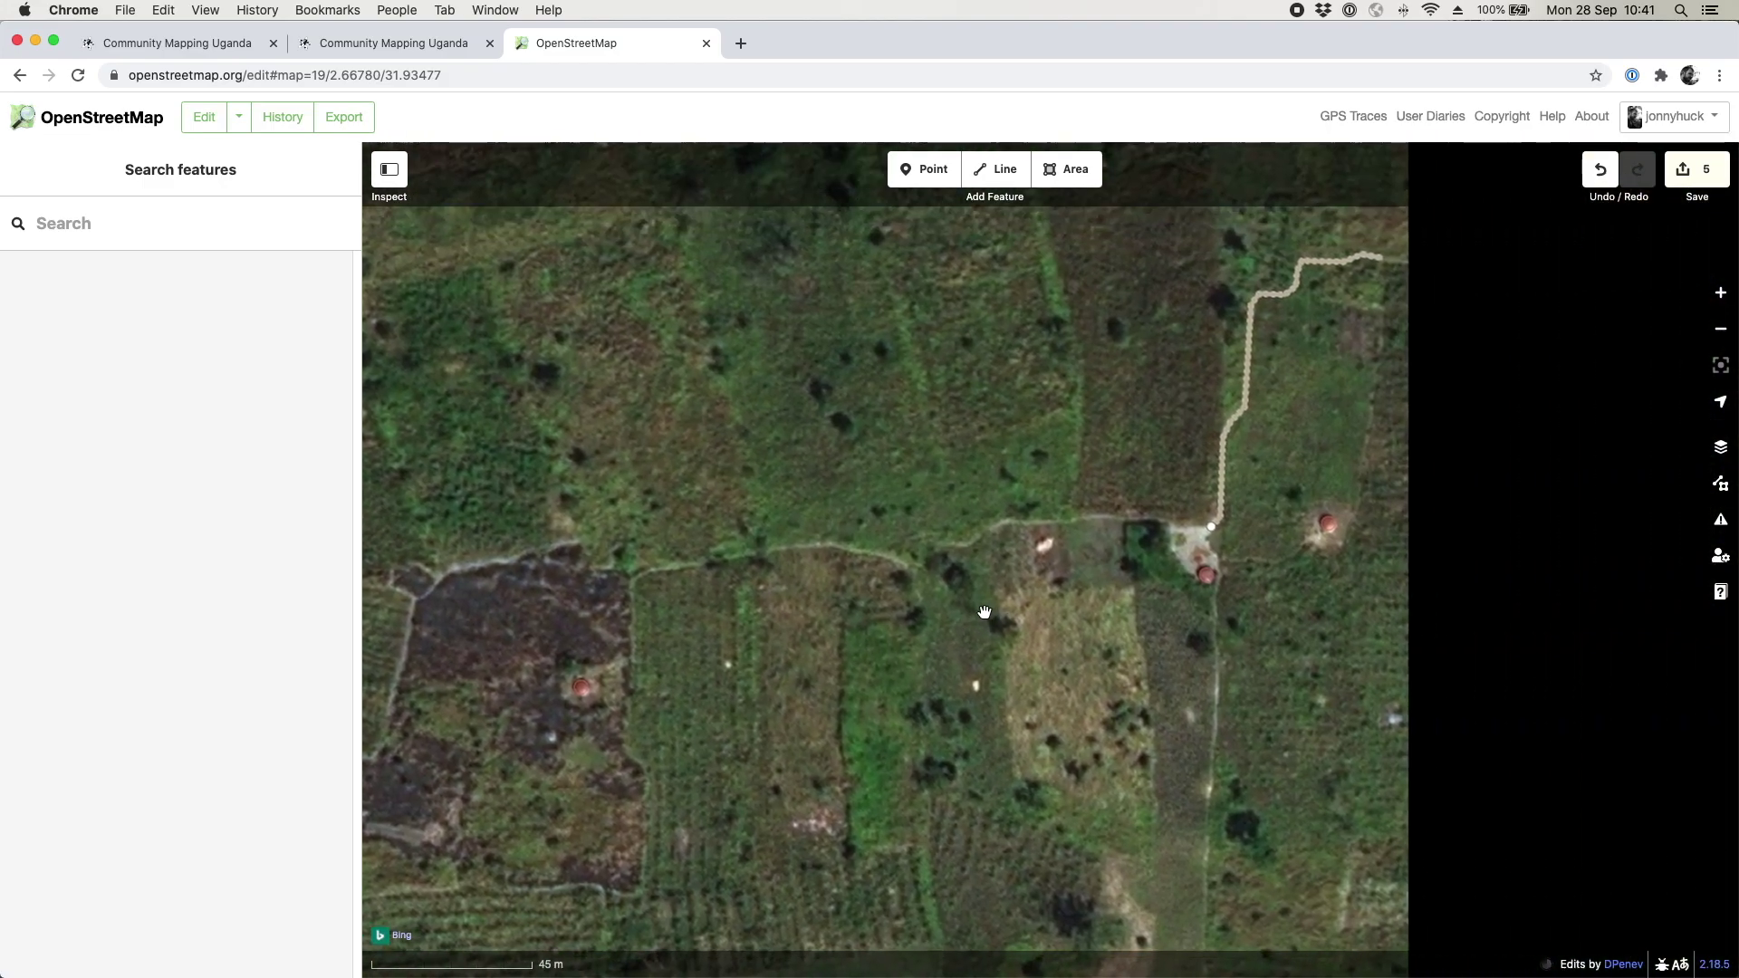
scroll(1071, 622, "down", 5)
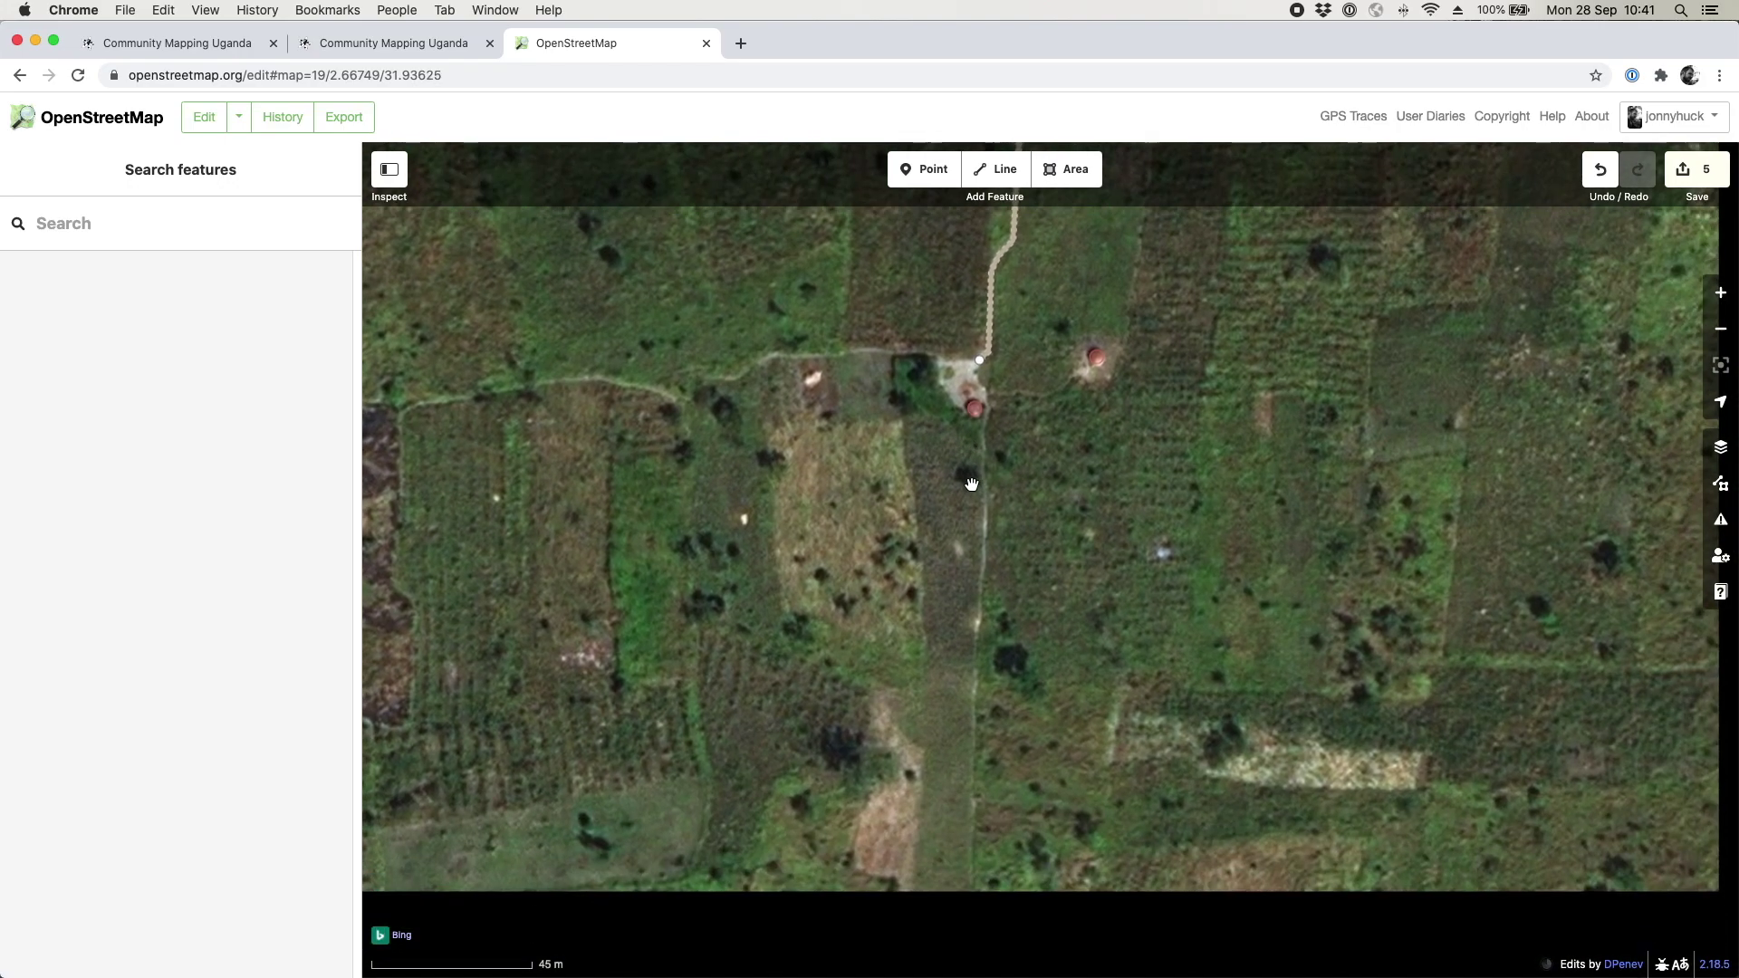
scroll(986, 475, "up", 3)
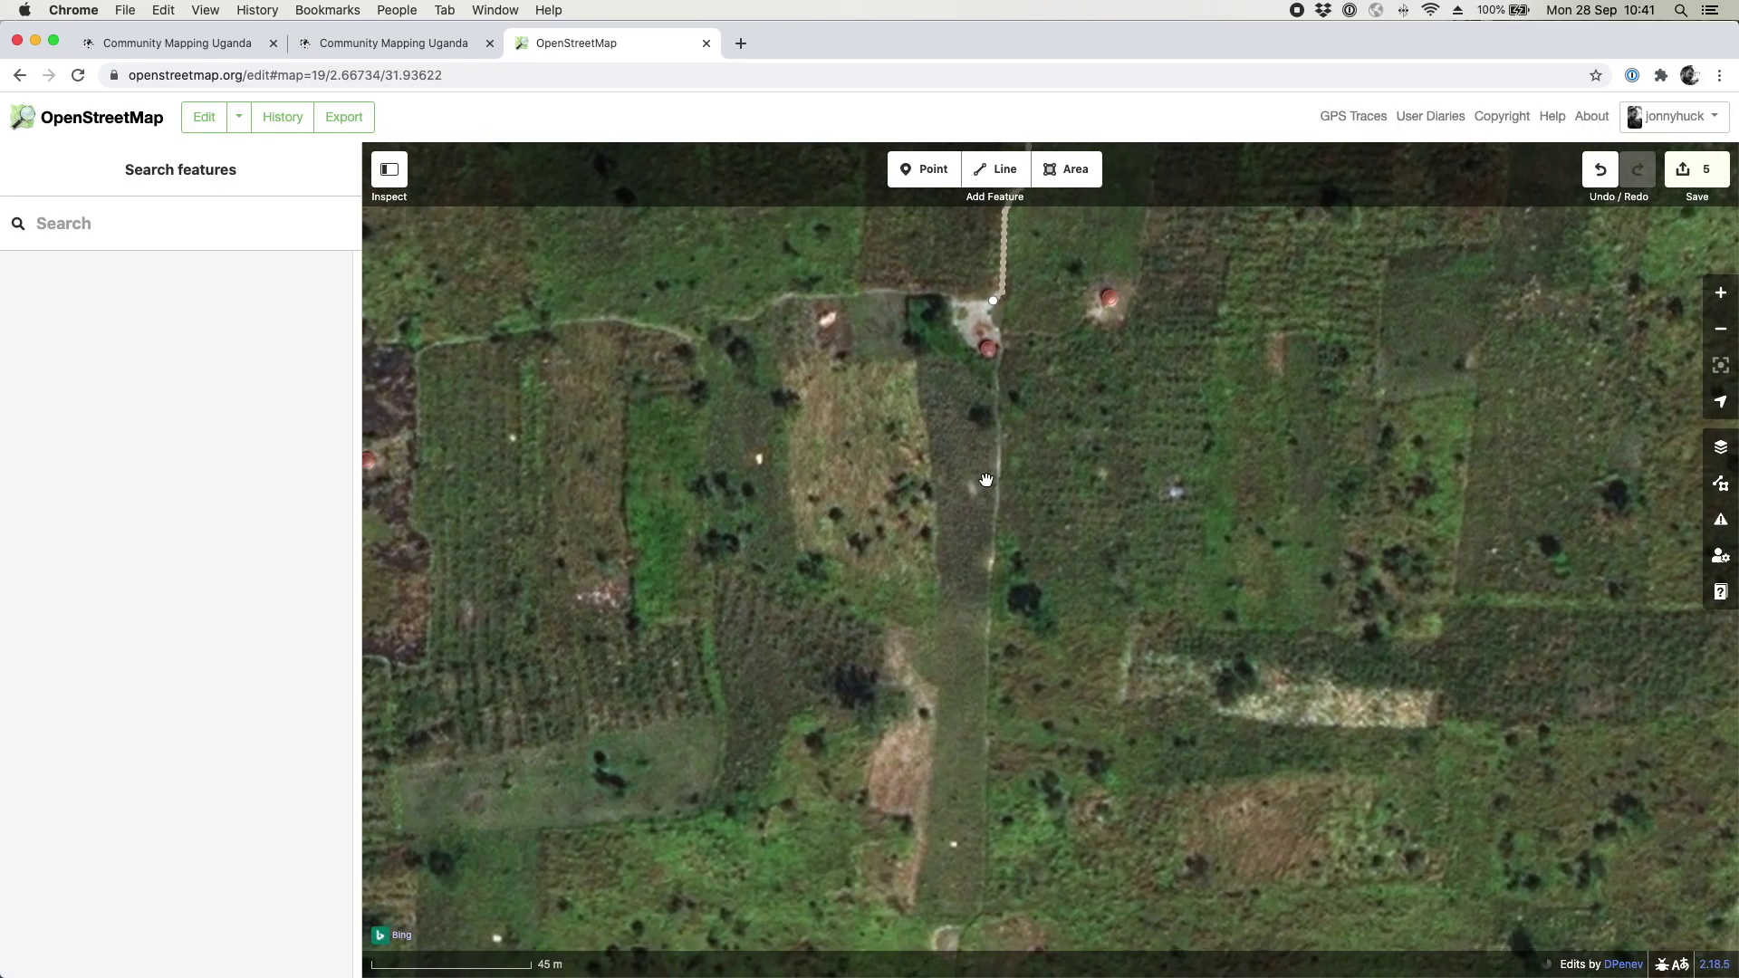
left_click_drag(1021, 373, 1077, 693)
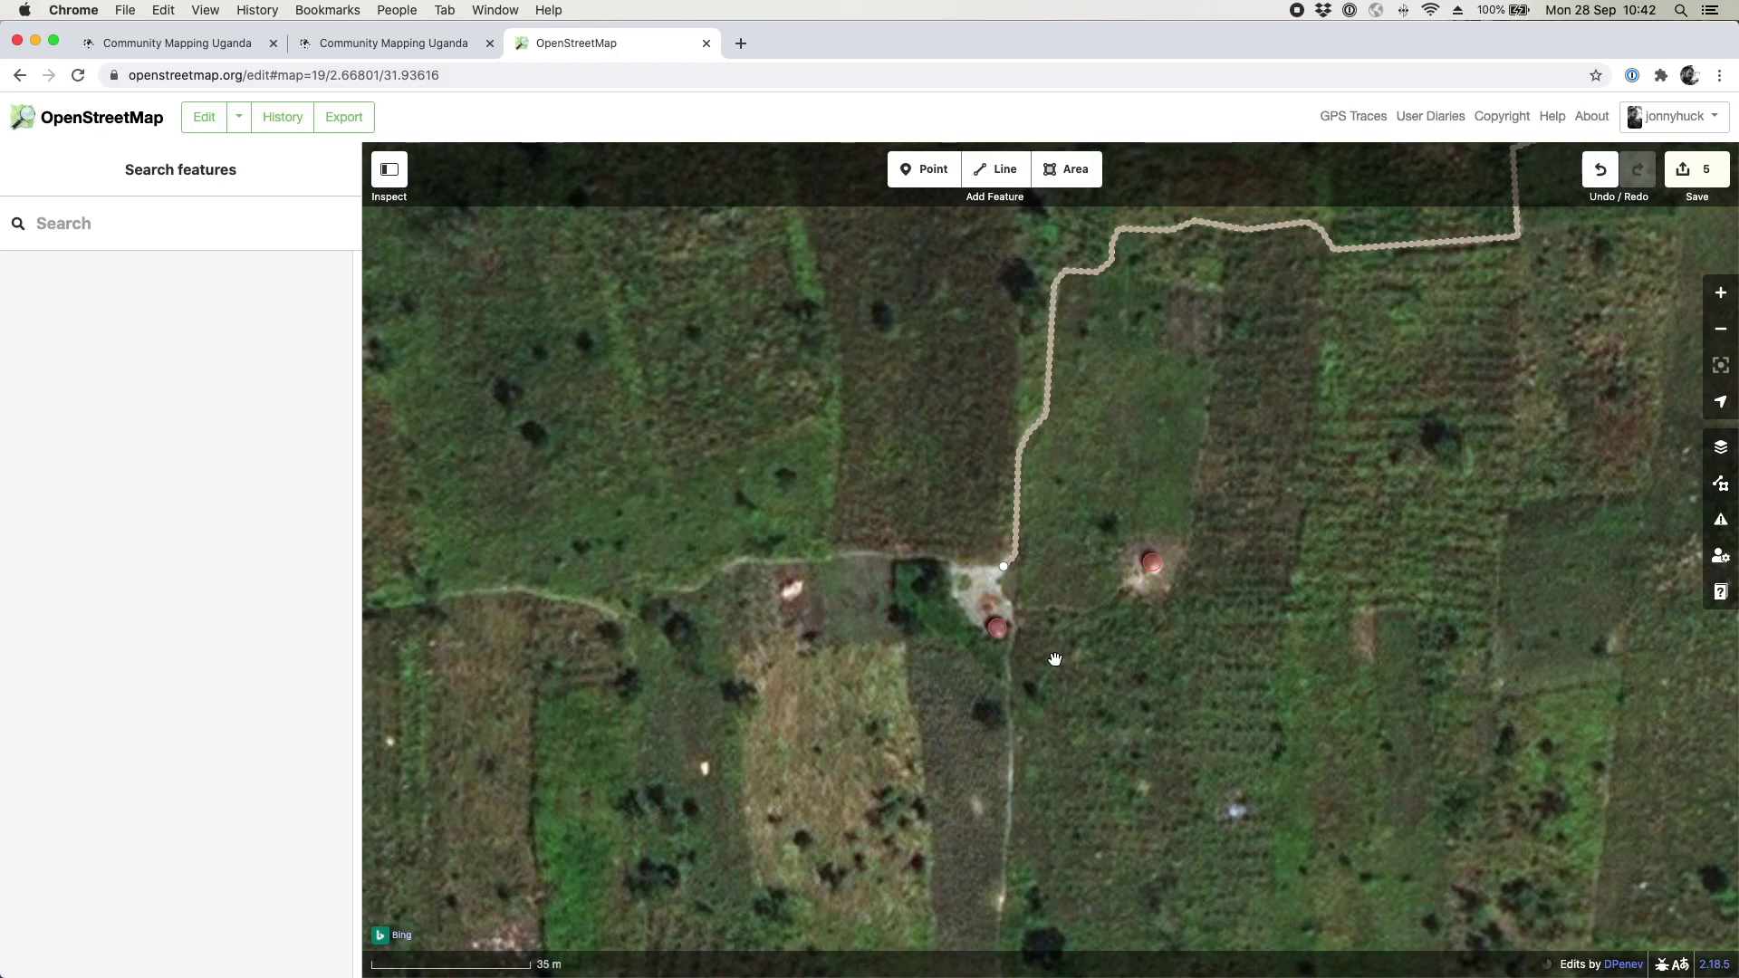
left_click_drag(1104, 652, 1092, 540)
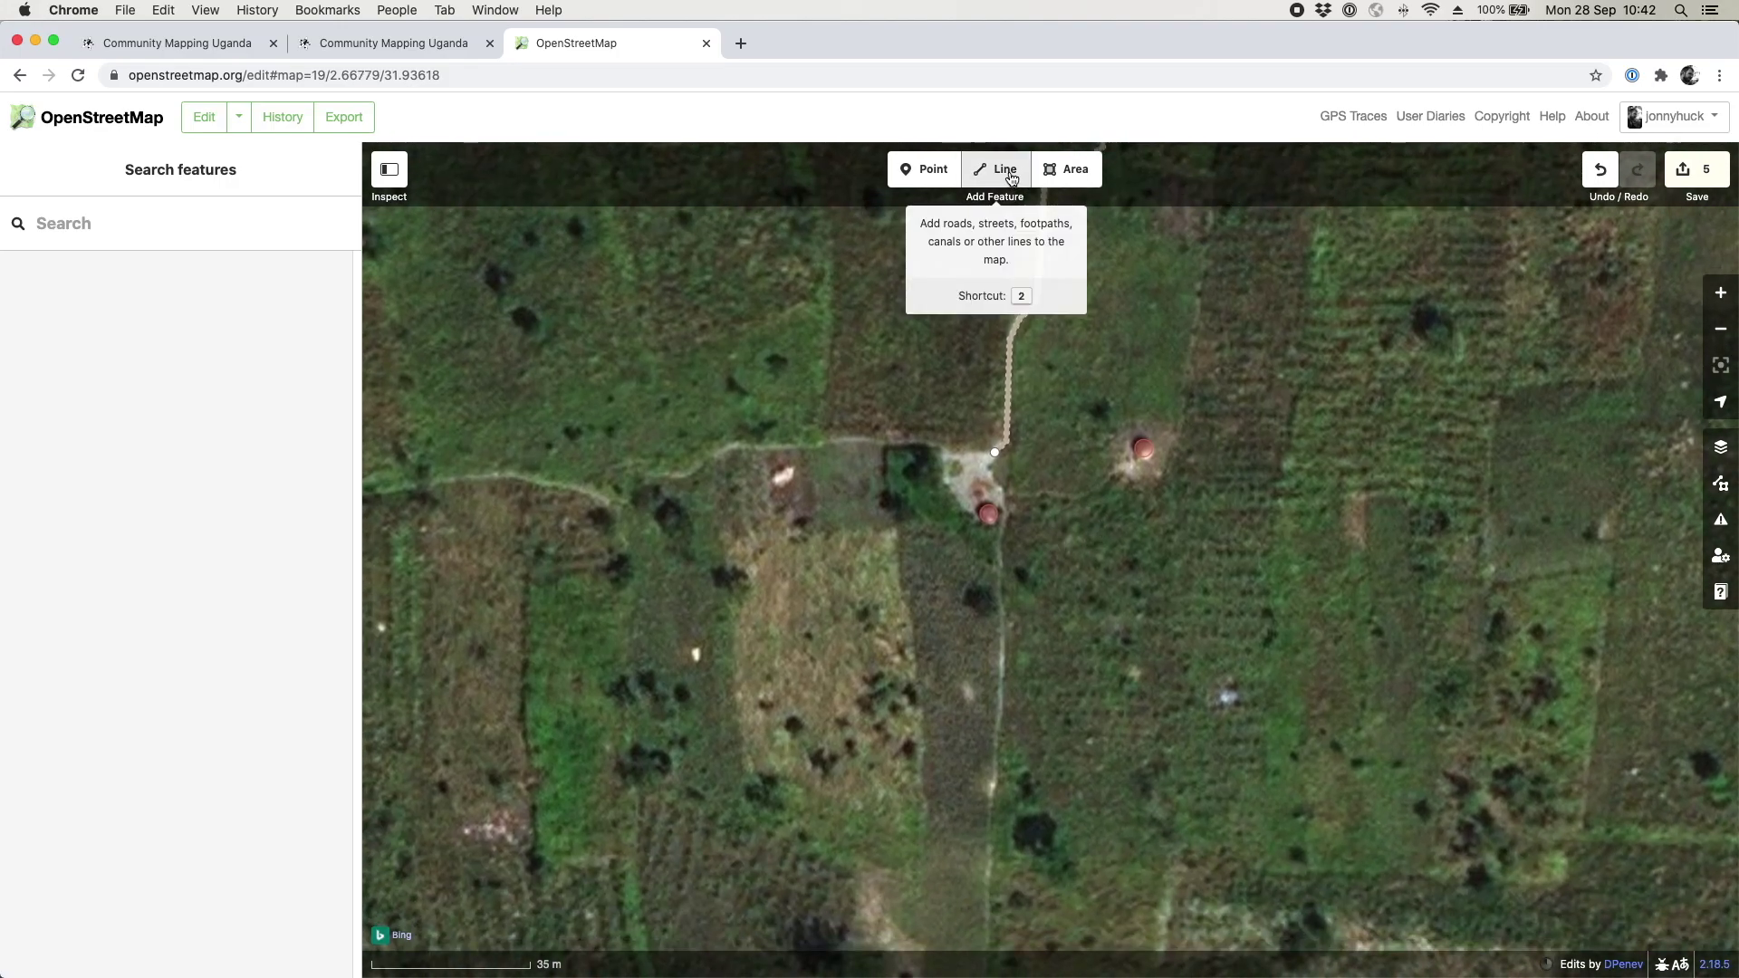
left_click(1012, 174)
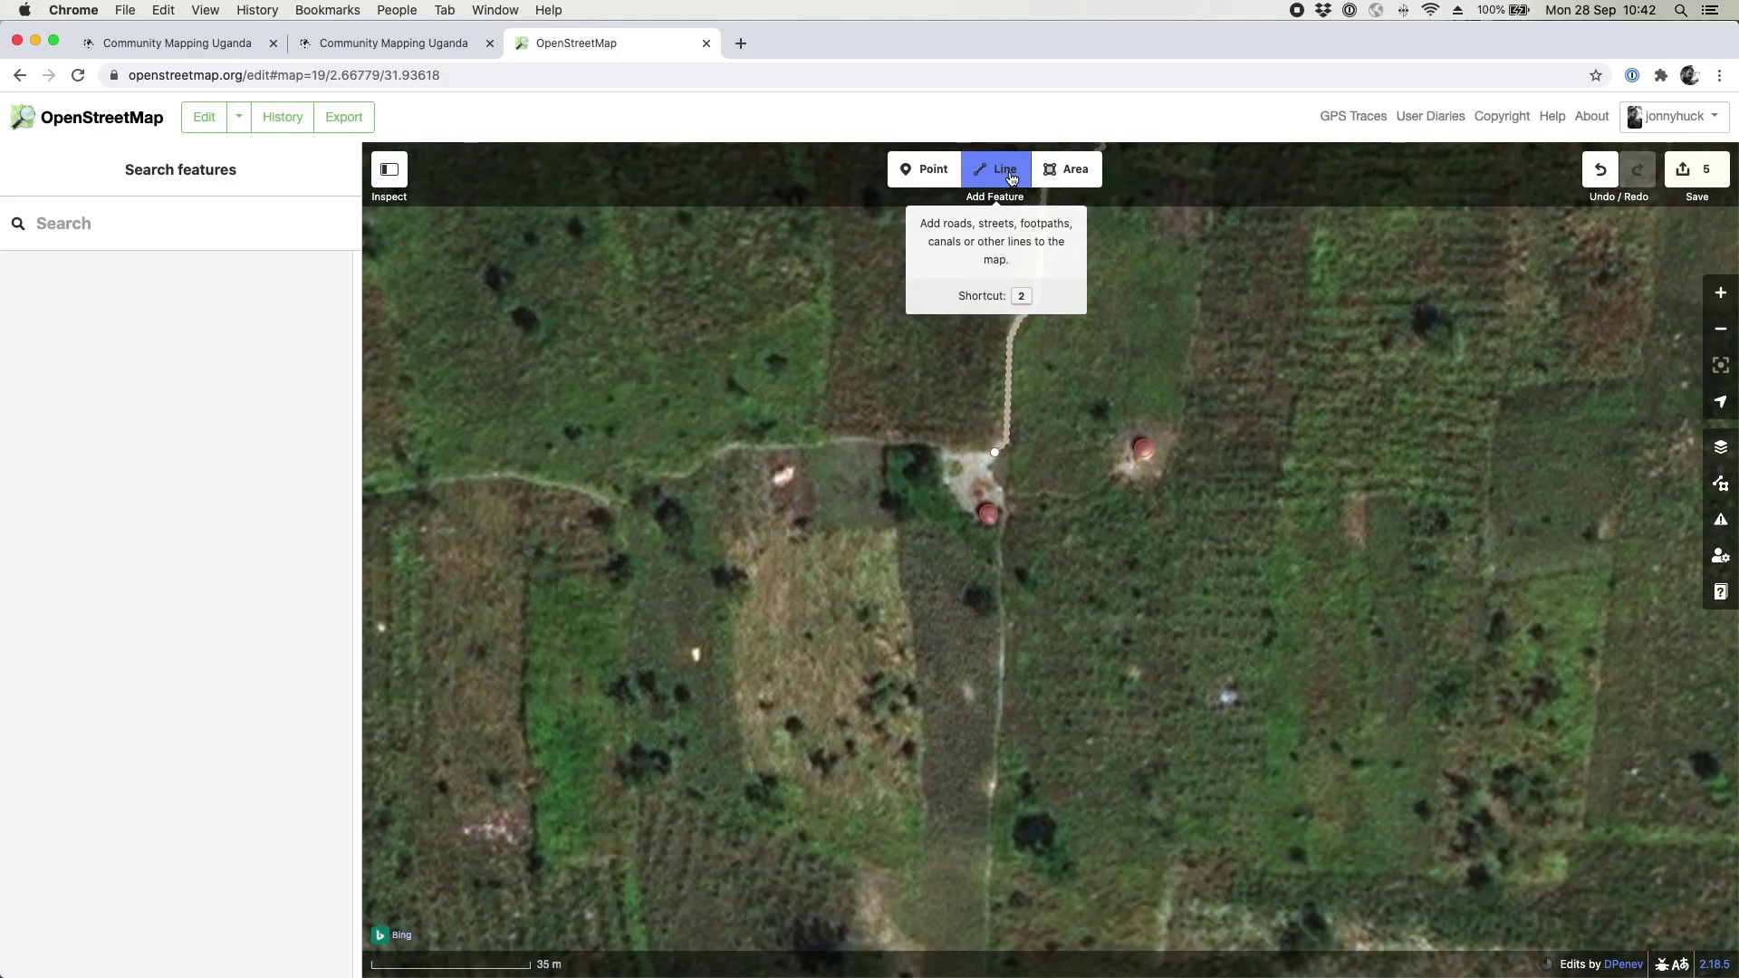
left_click(1005, 494)
left_click(1041, 494)
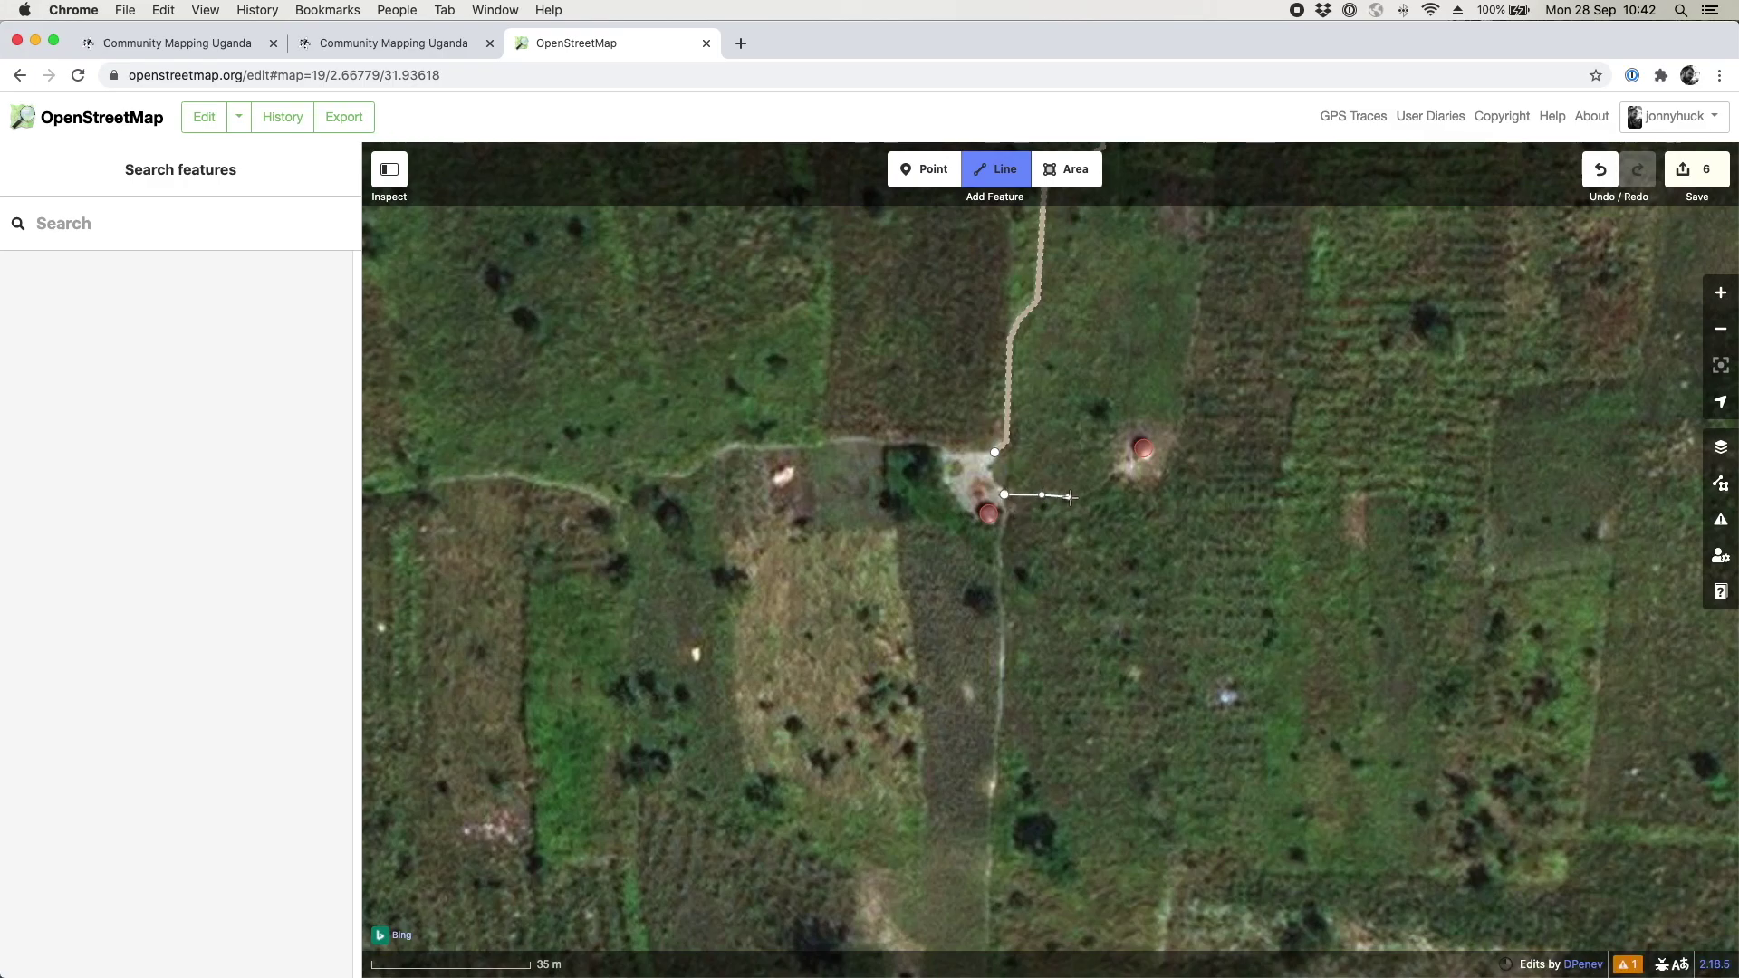
left_click(1079, 498)
left_click(1104, 483)
left_click(1119, 471)
left_click(1119, 470)
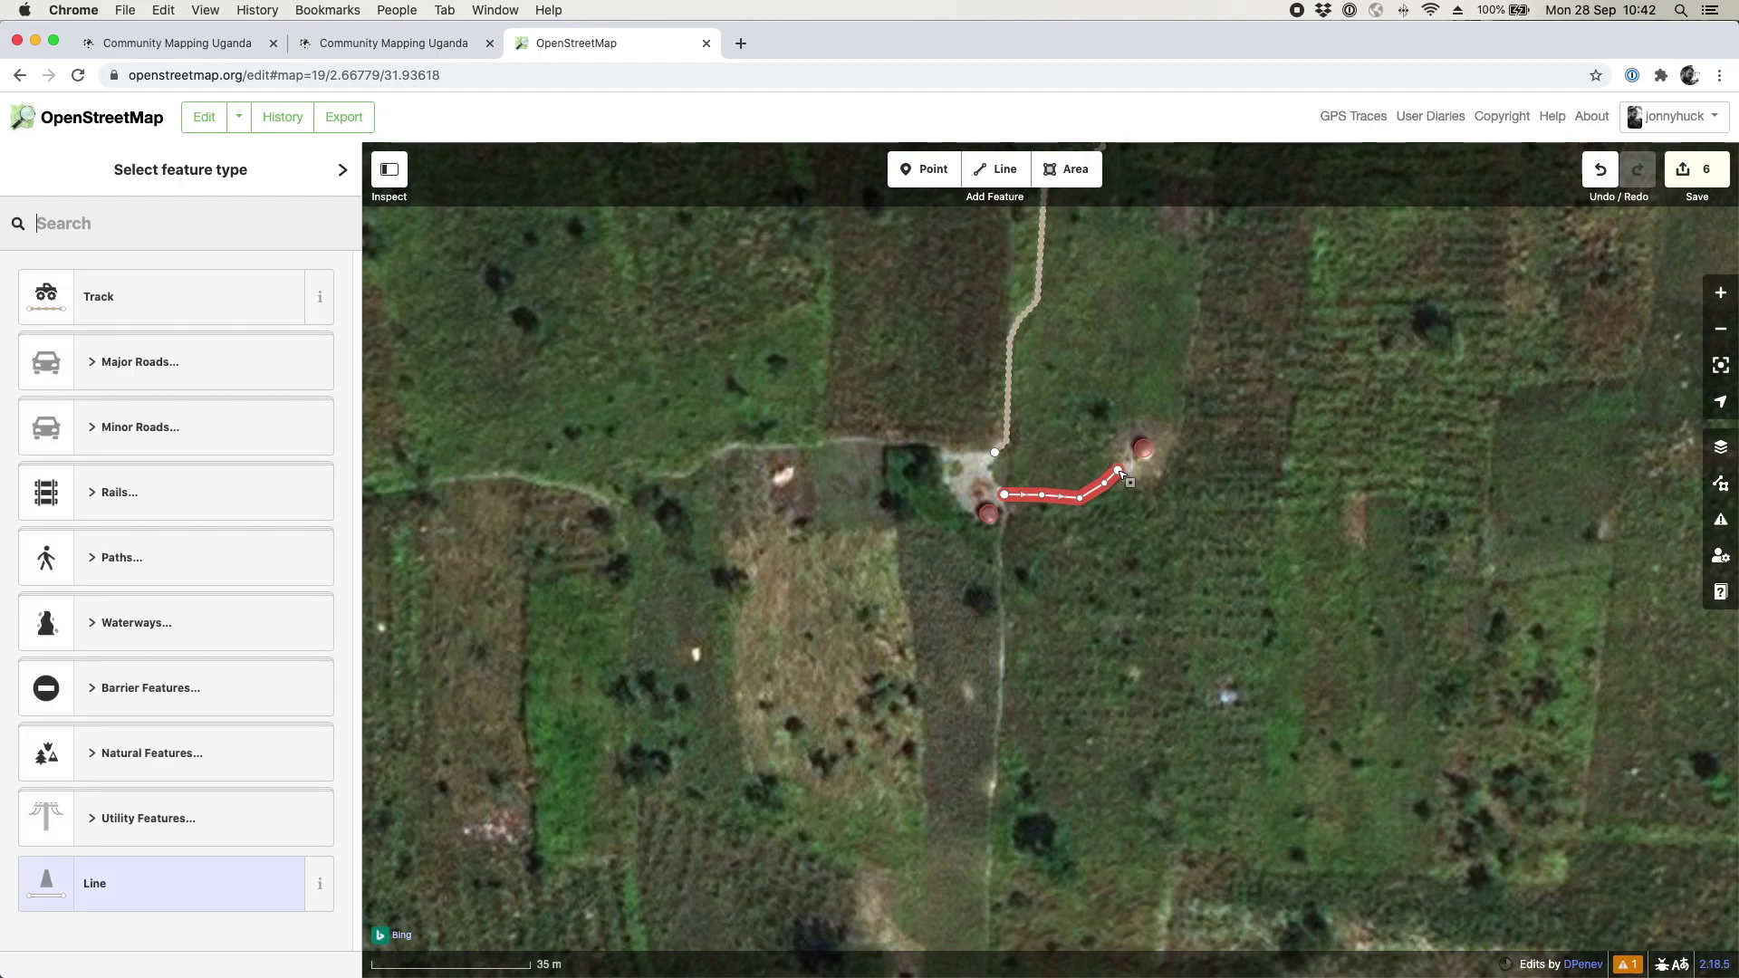
left_click(181, 305)
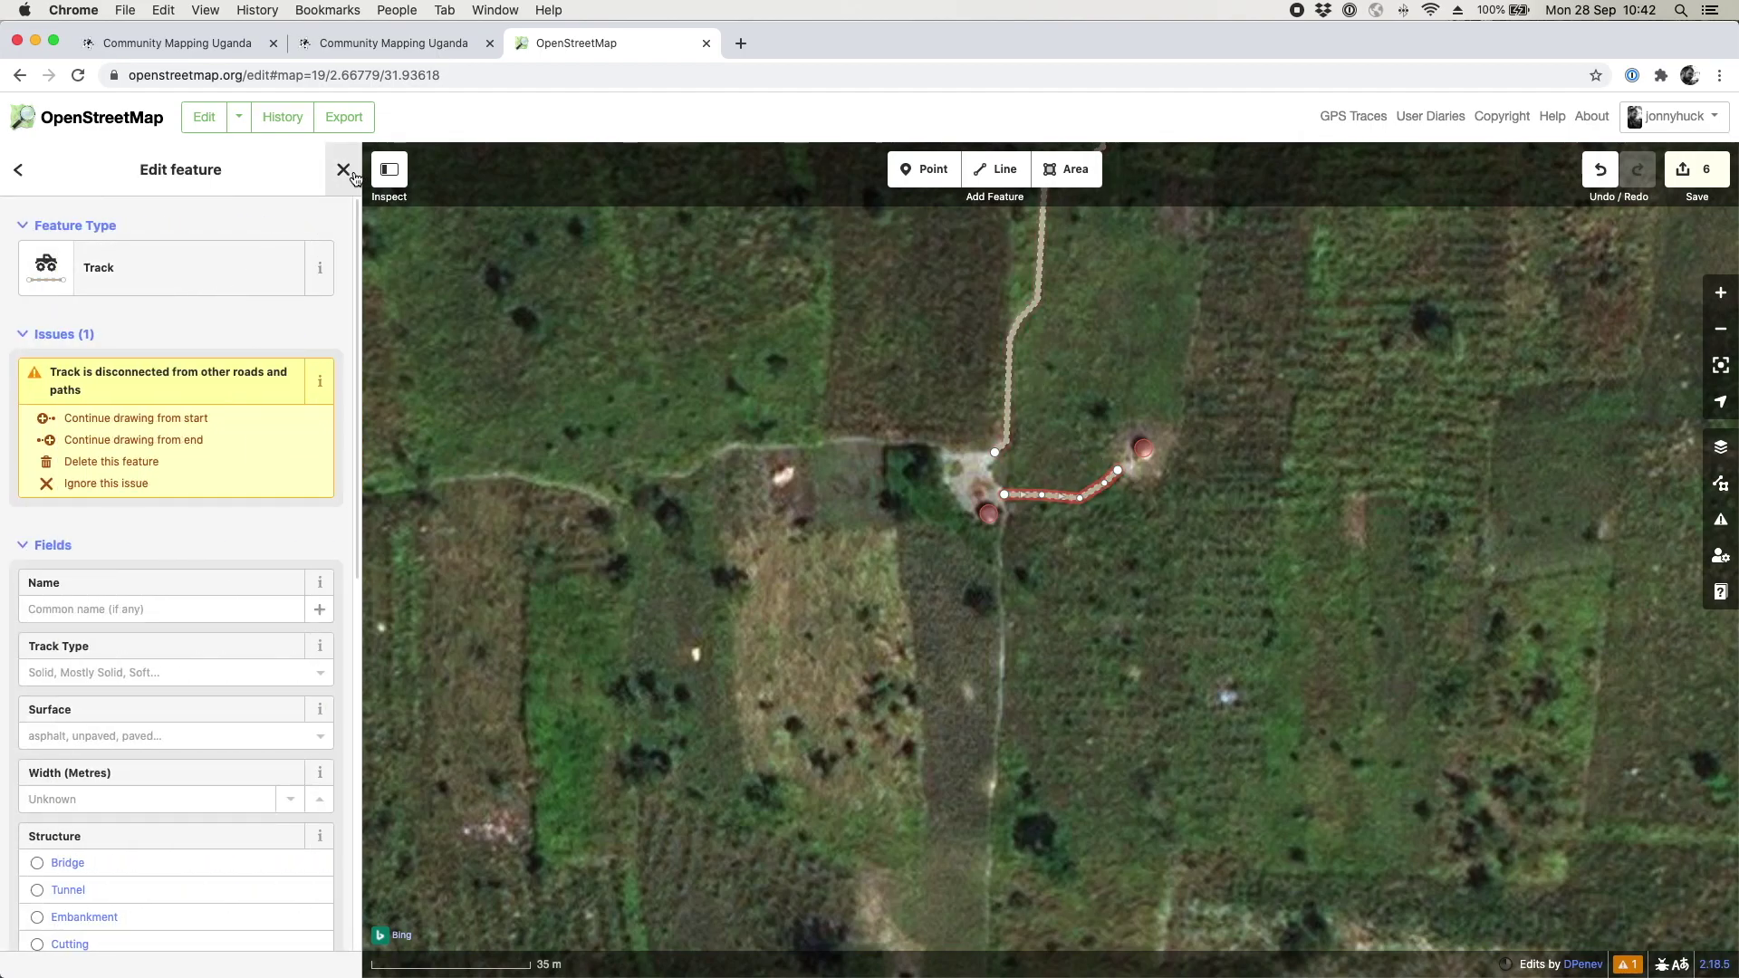
left_click(343, 170)
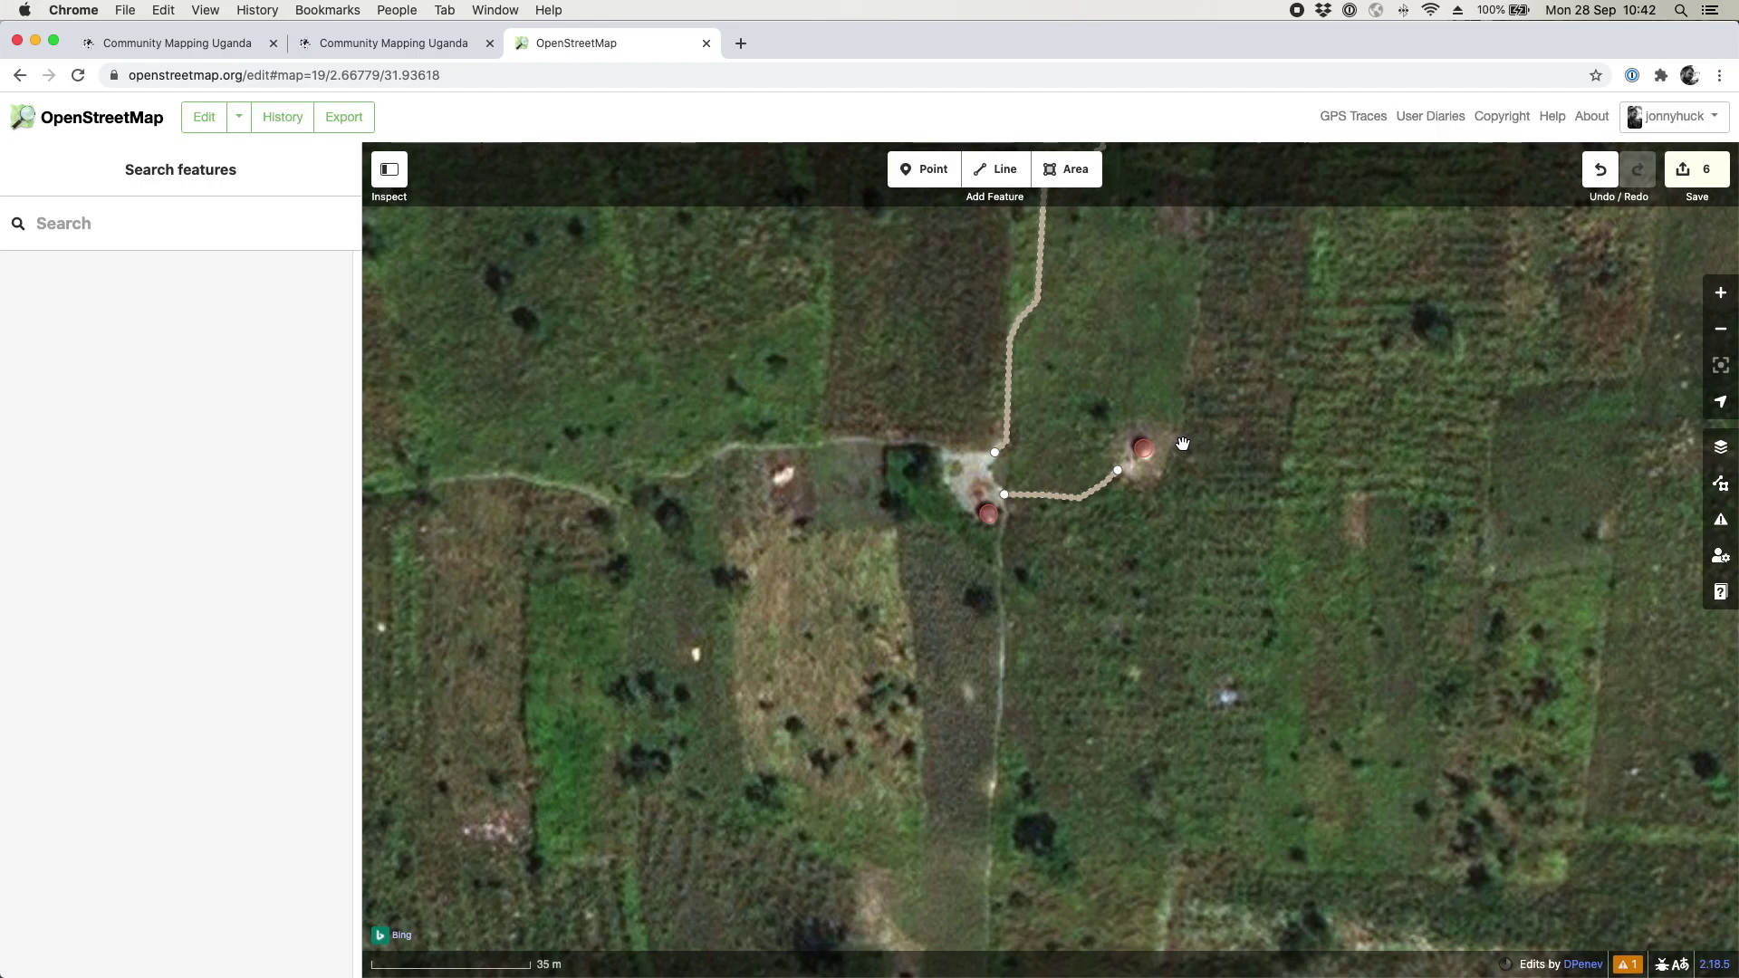
Step: Outline the pale clearing as an area, following its edges around the hut at its southern tip
left_click(1003, 493)
left_click(1059, 170)
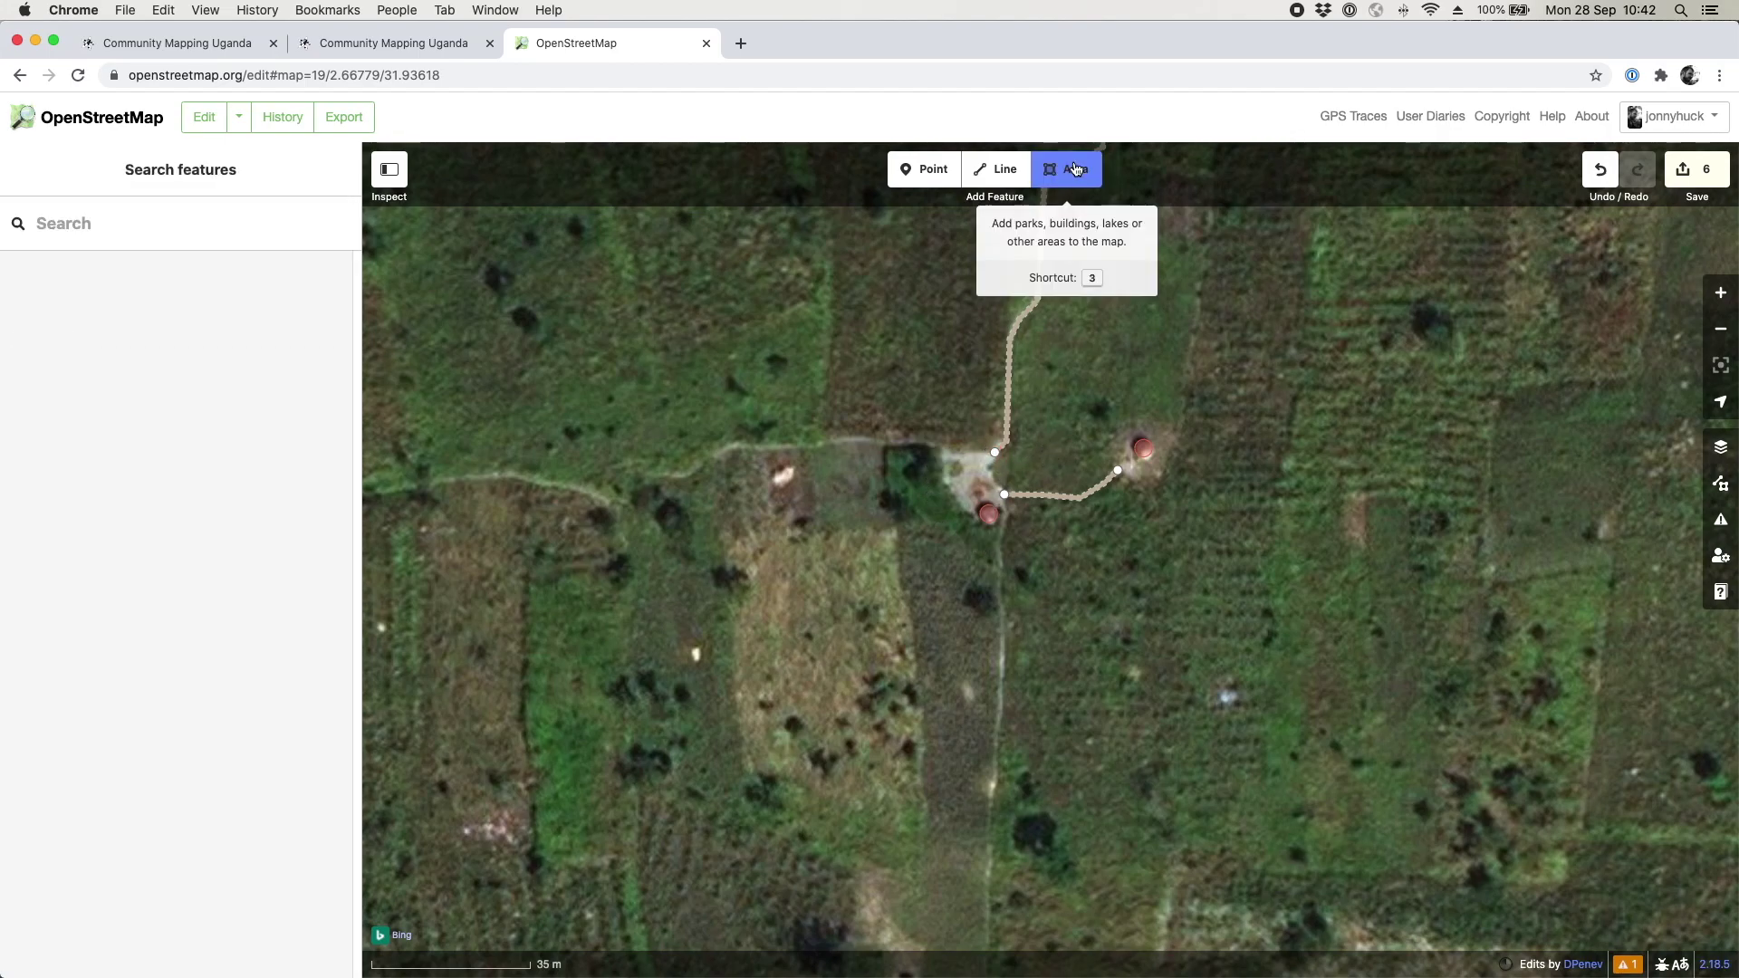
left_click(944, 452)
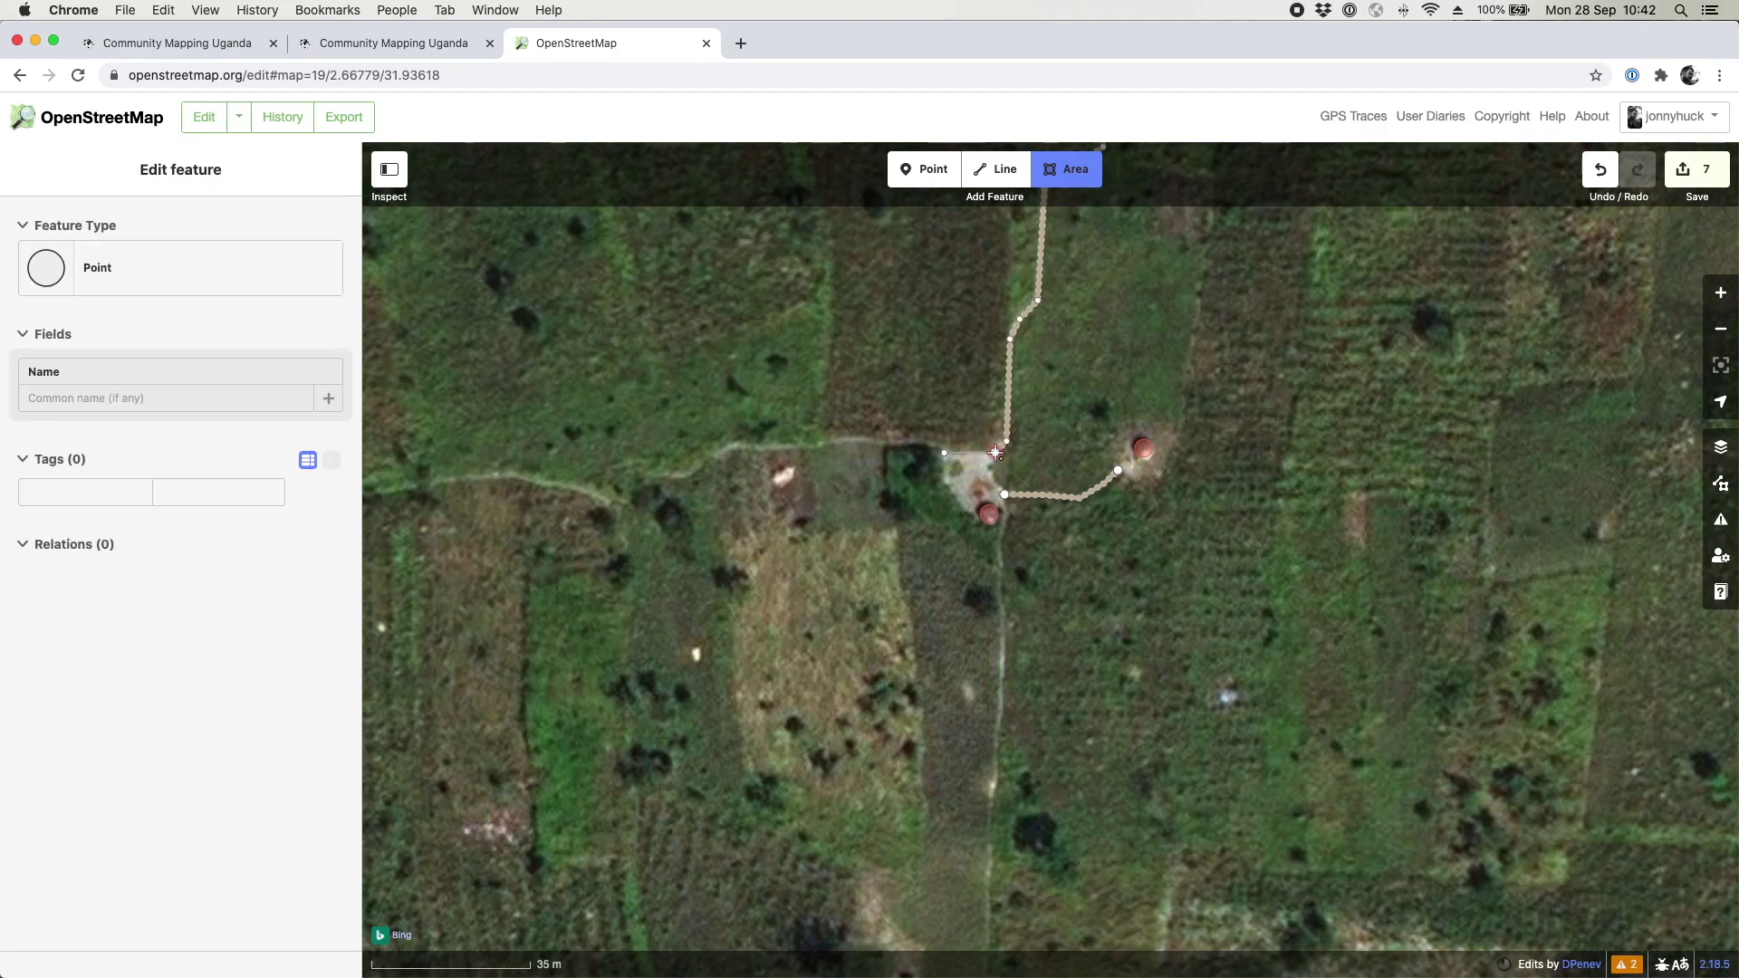
left_click(995, 452)
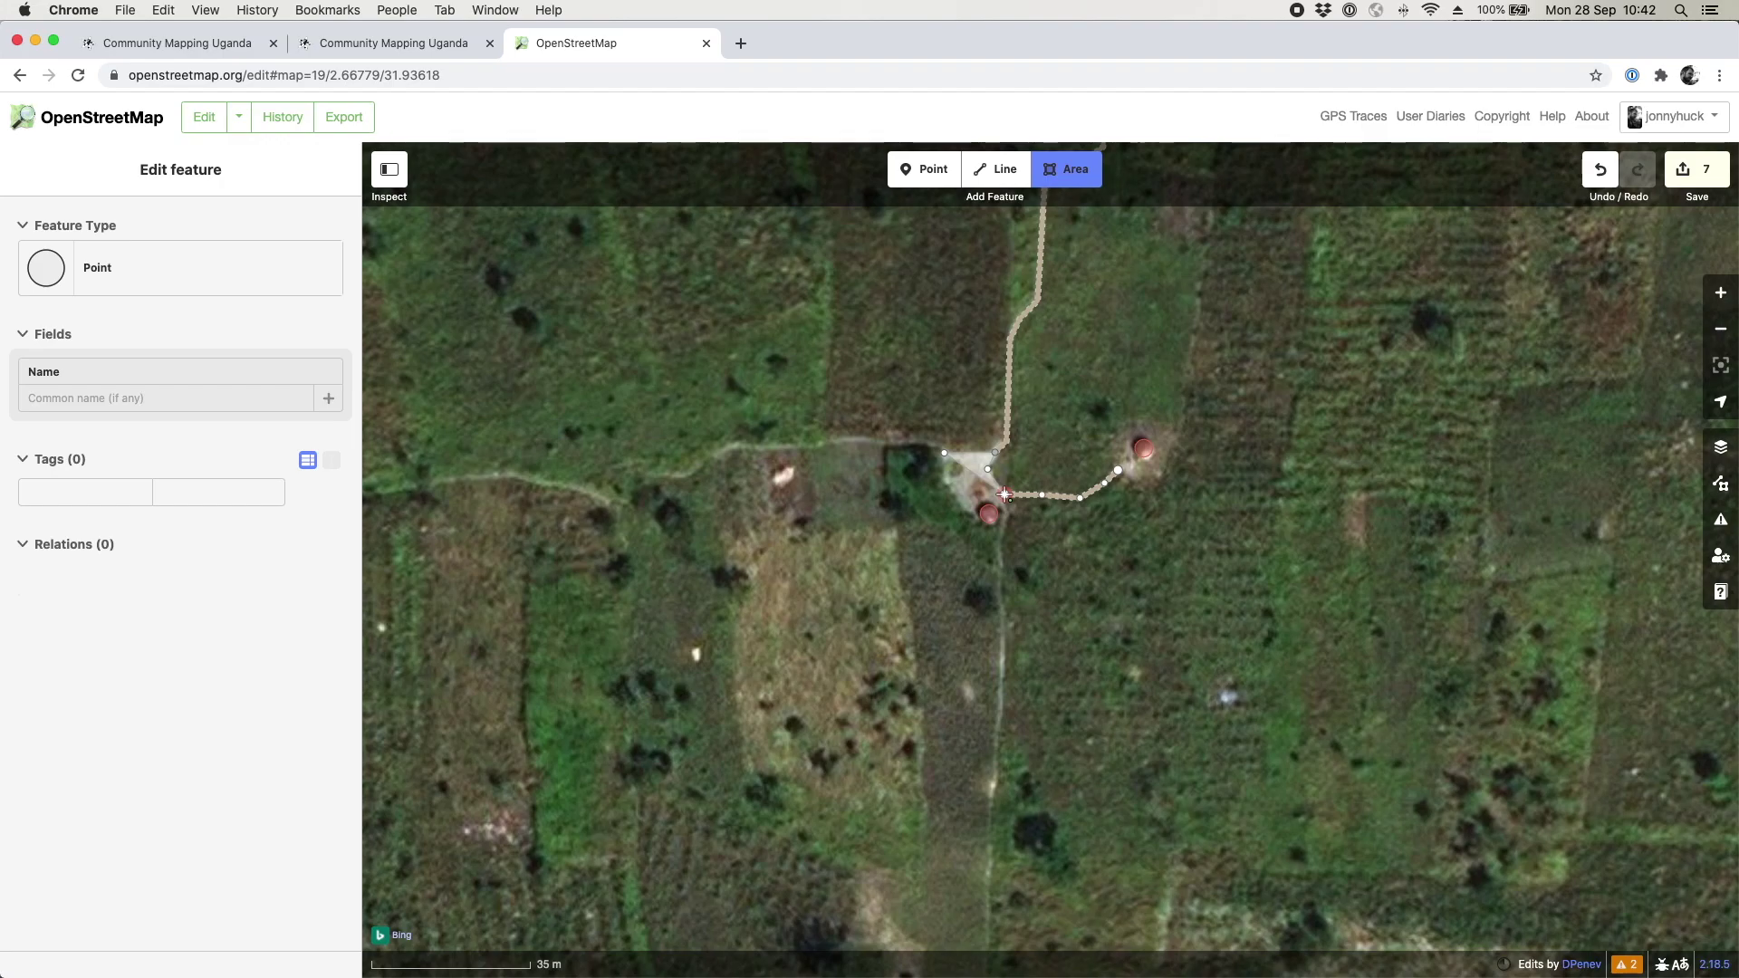
left_click(1005, 493)
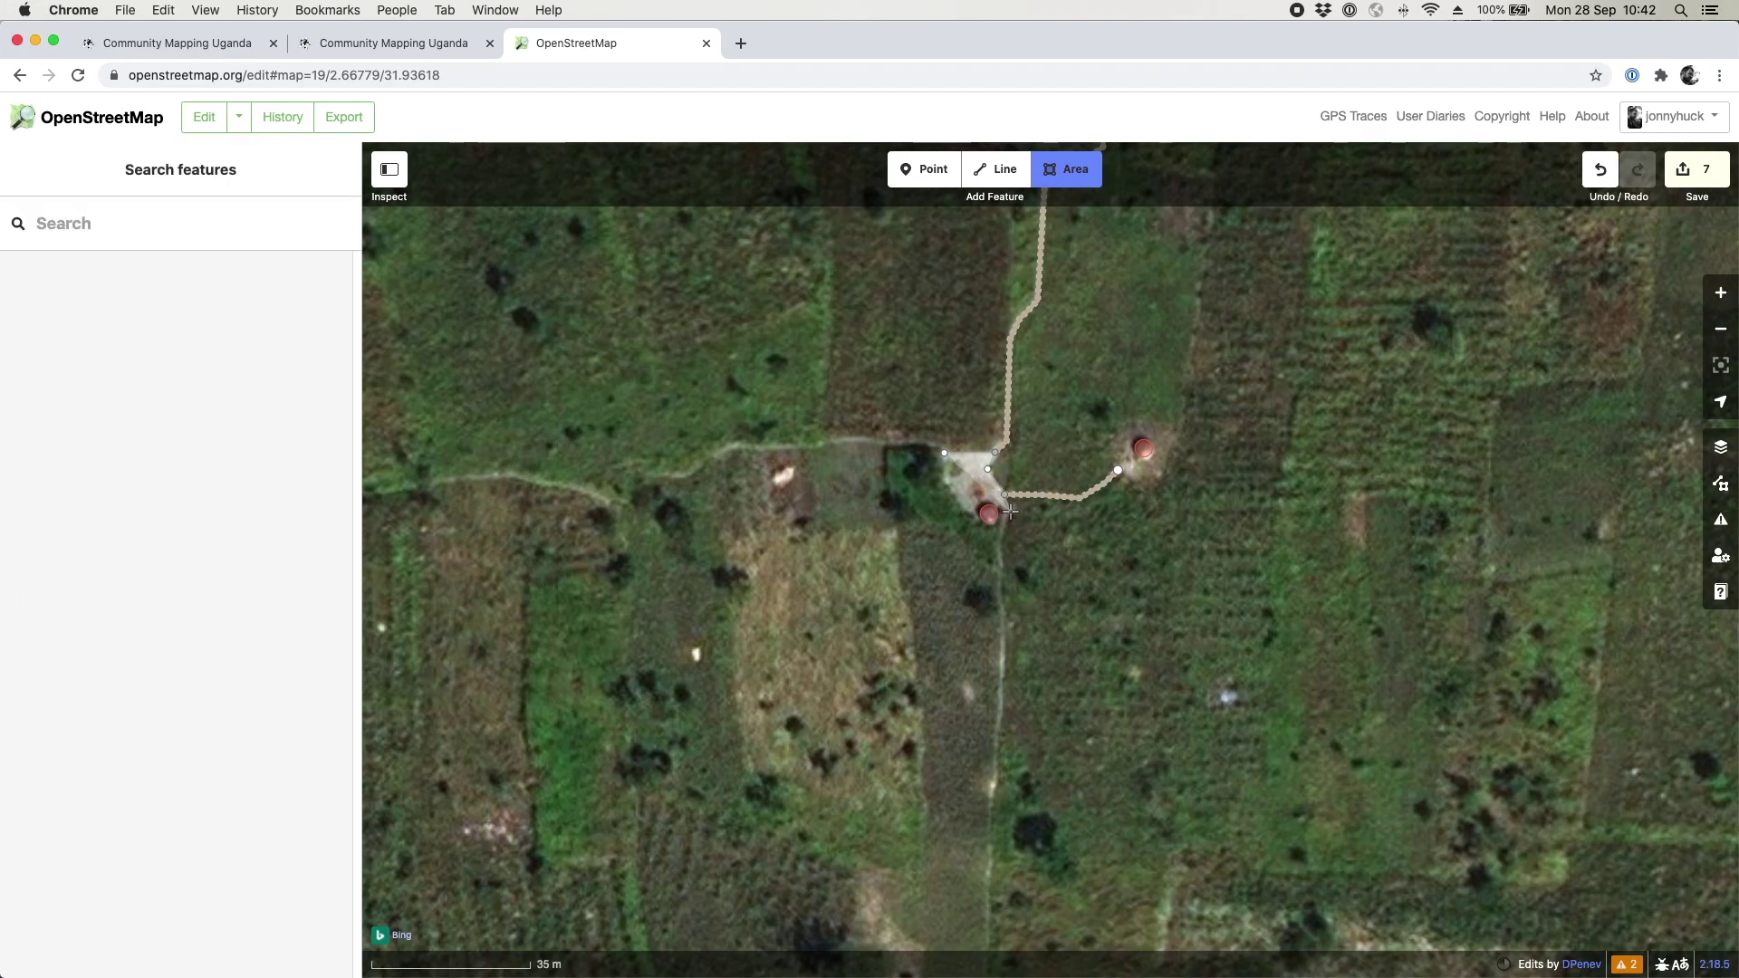
left_click(1009, 510)
left_click(994, 528)
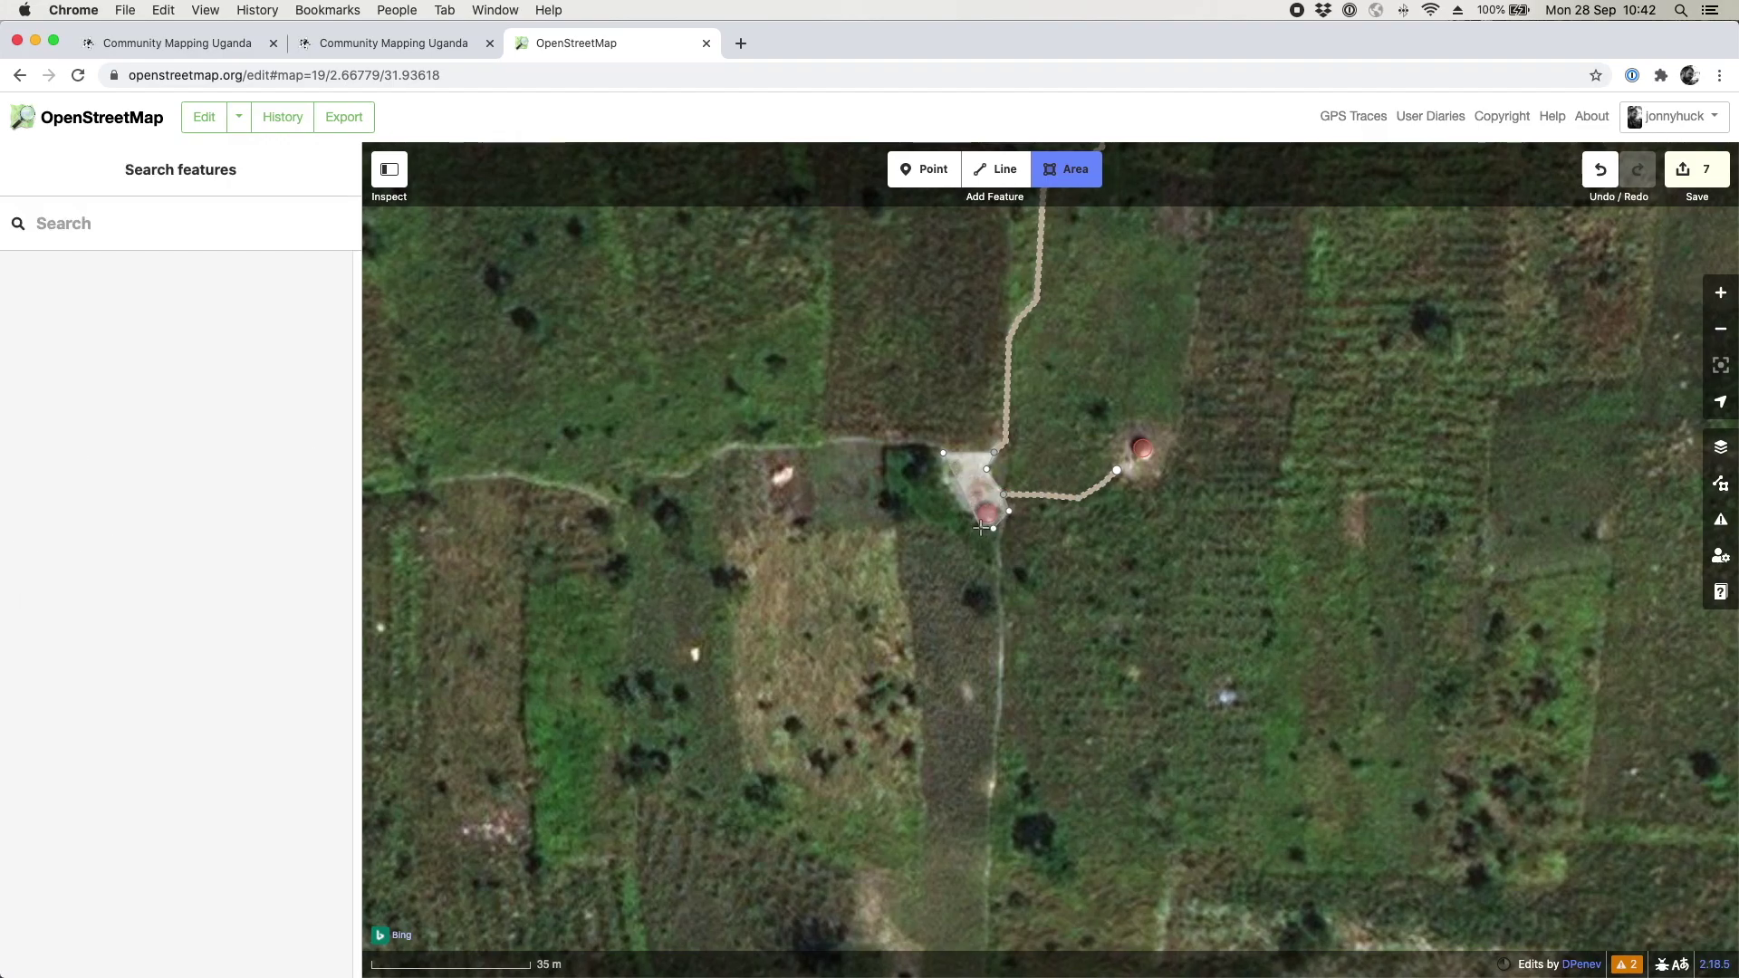
left_click(980, 526)
left_click(971, 516)
left_click(961, 511)
double_click(945, 478)
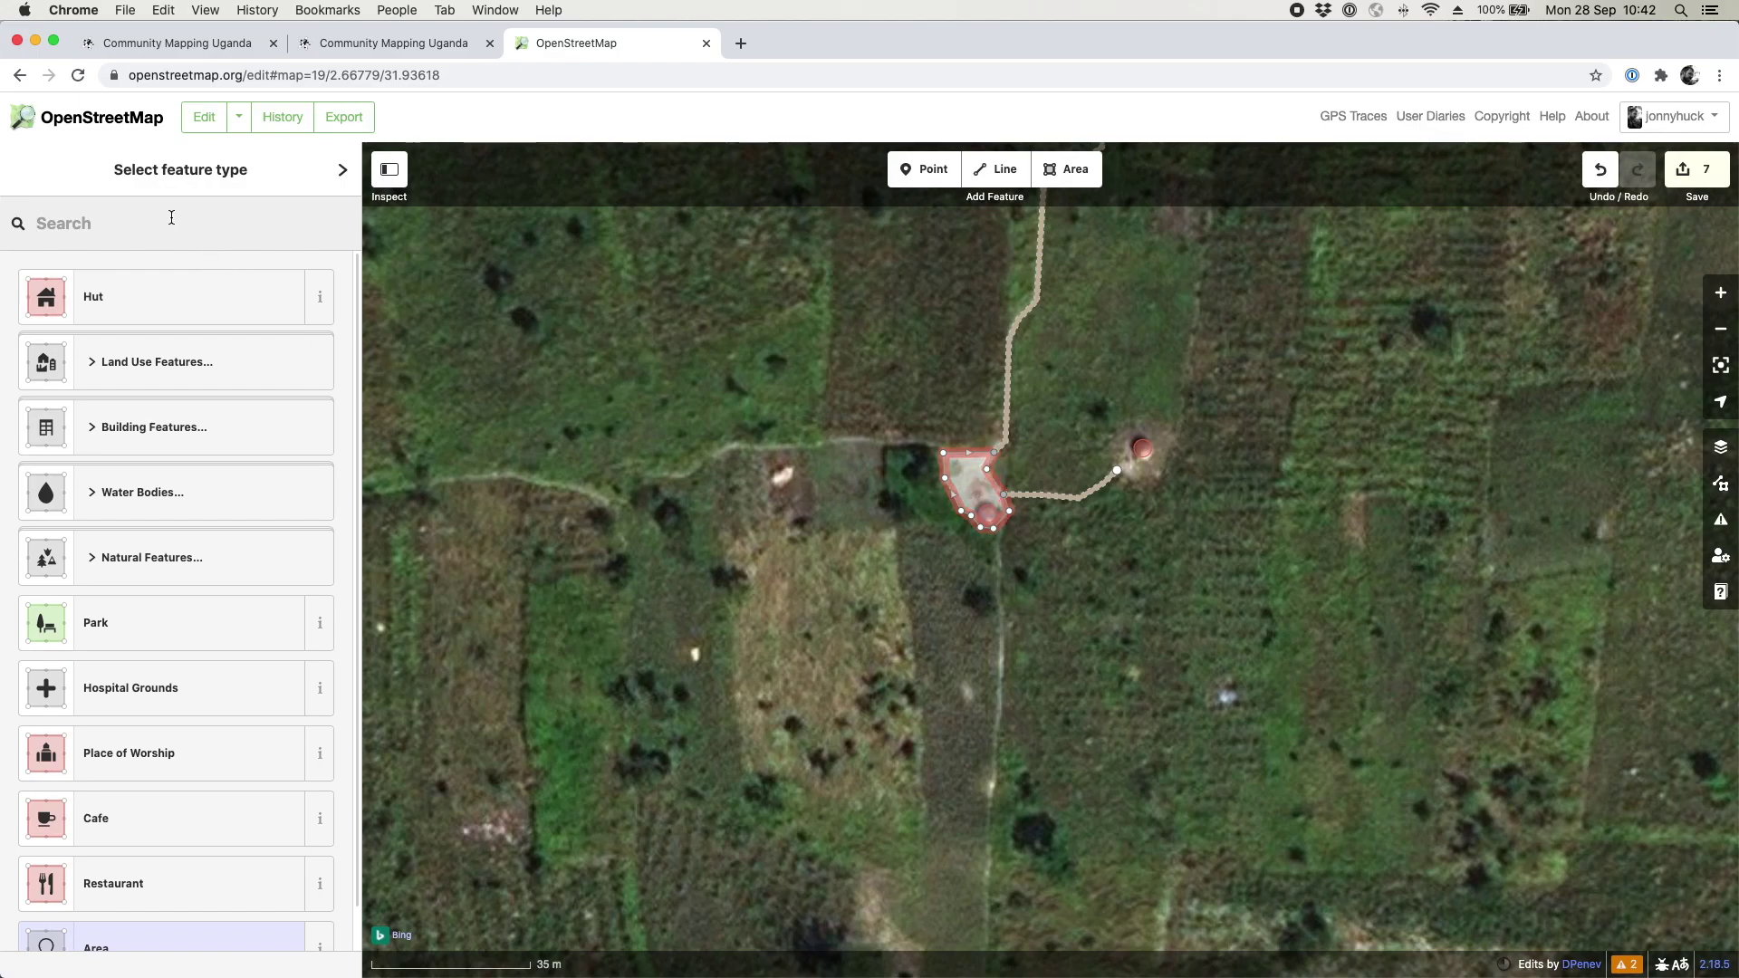
Step: Assign the Residential Area feature type to the outlined clearing and finish editing it
type("re")
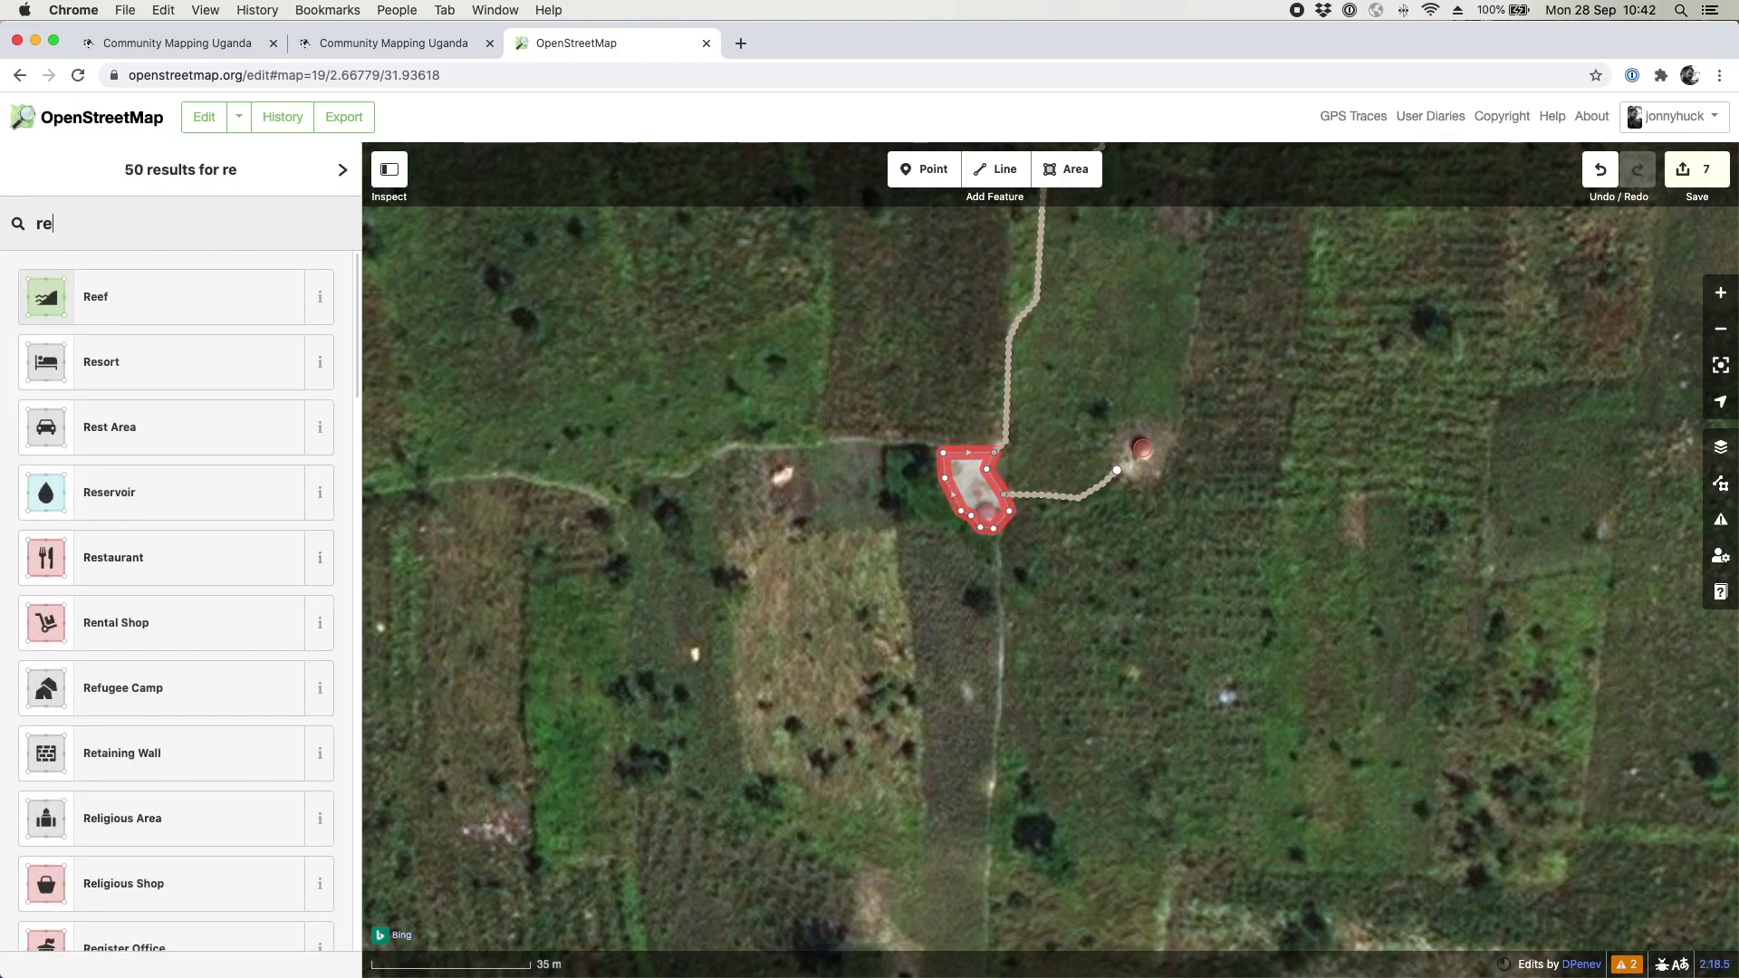
type("sidenti")
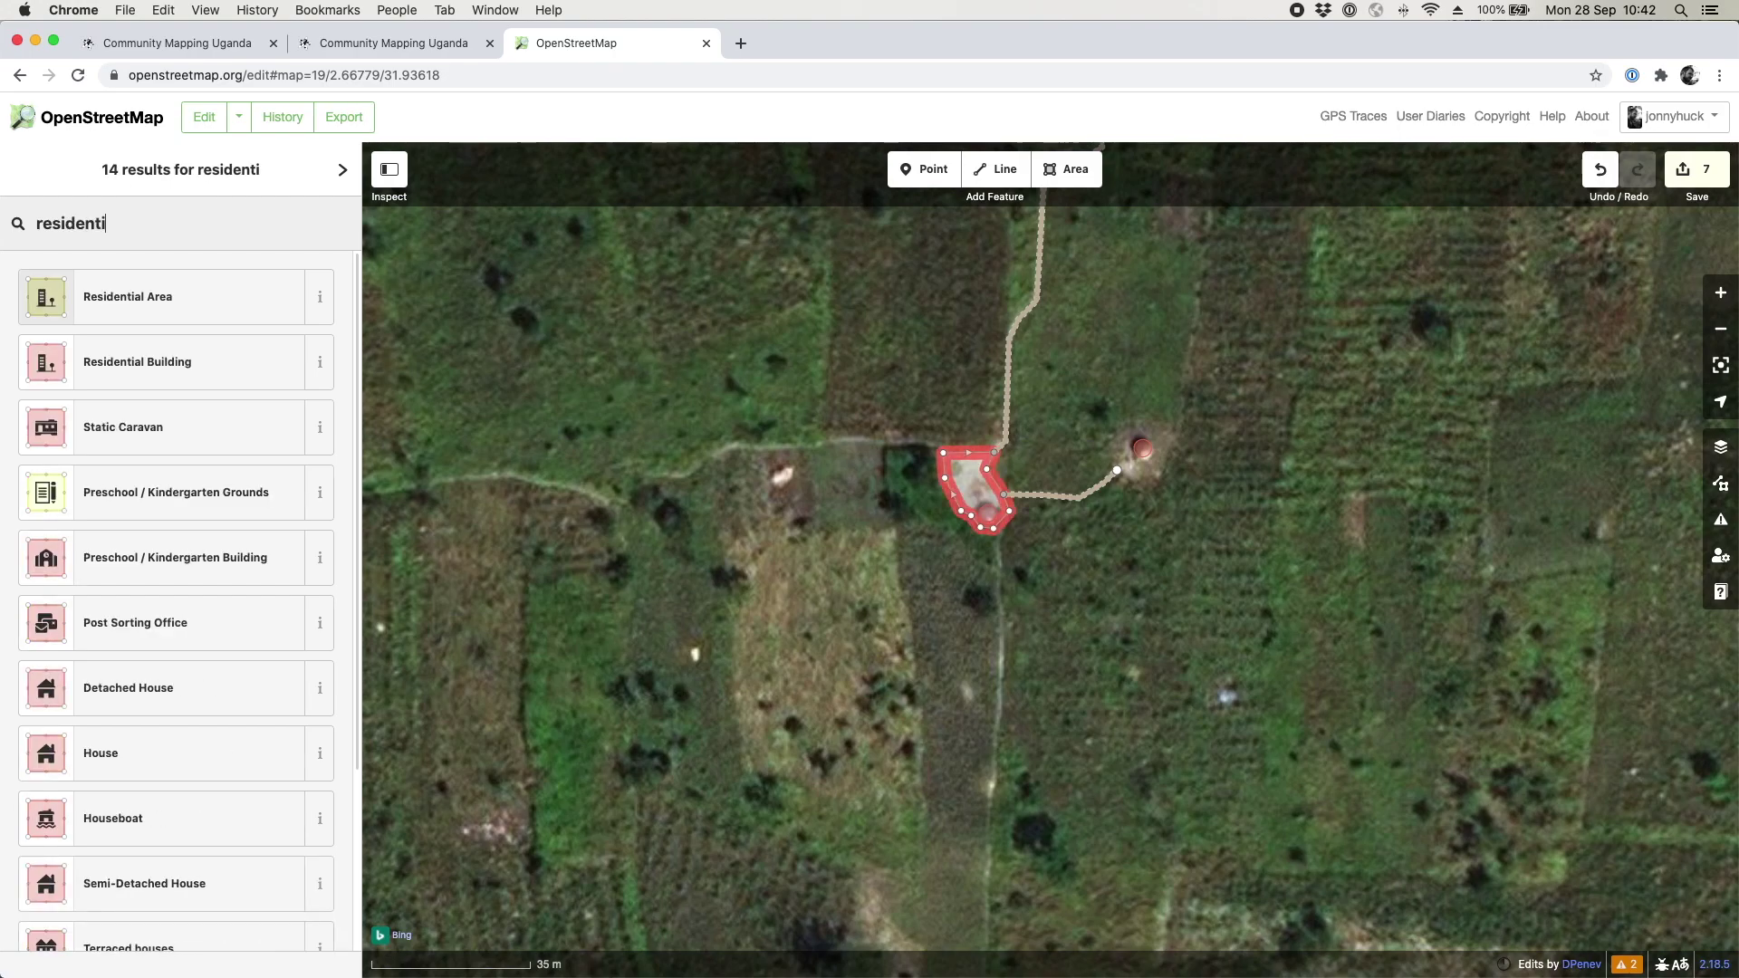
left_click(118, 303)
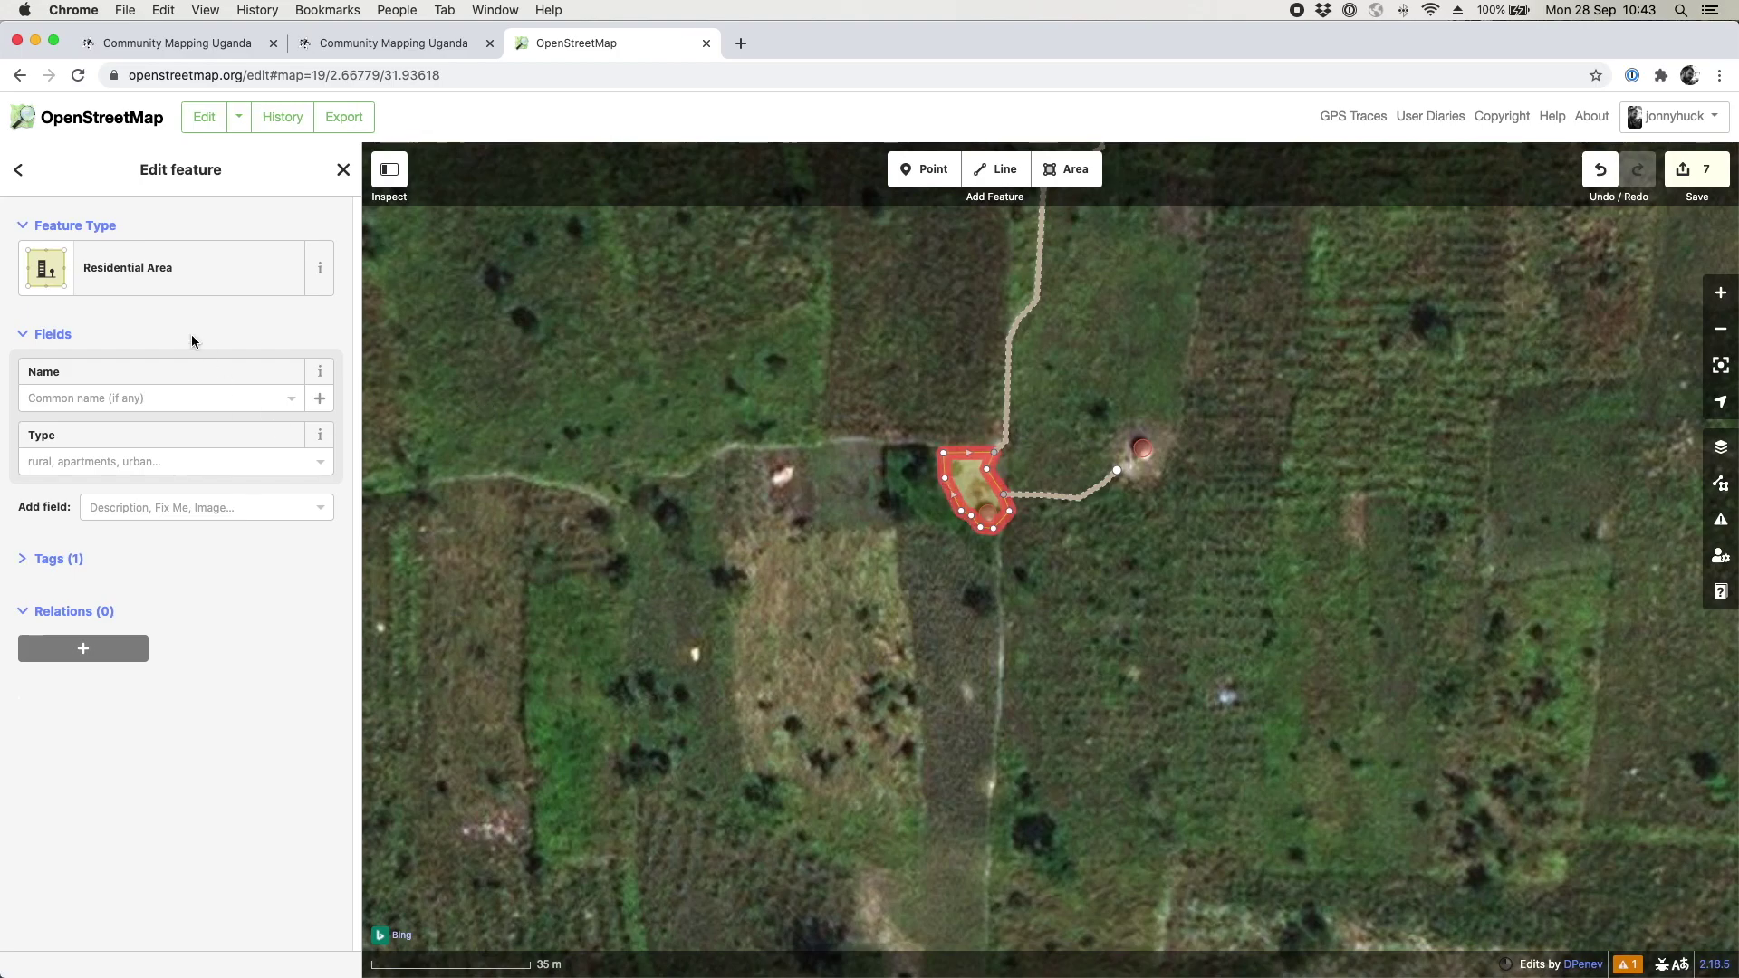
left_click(344, 172)
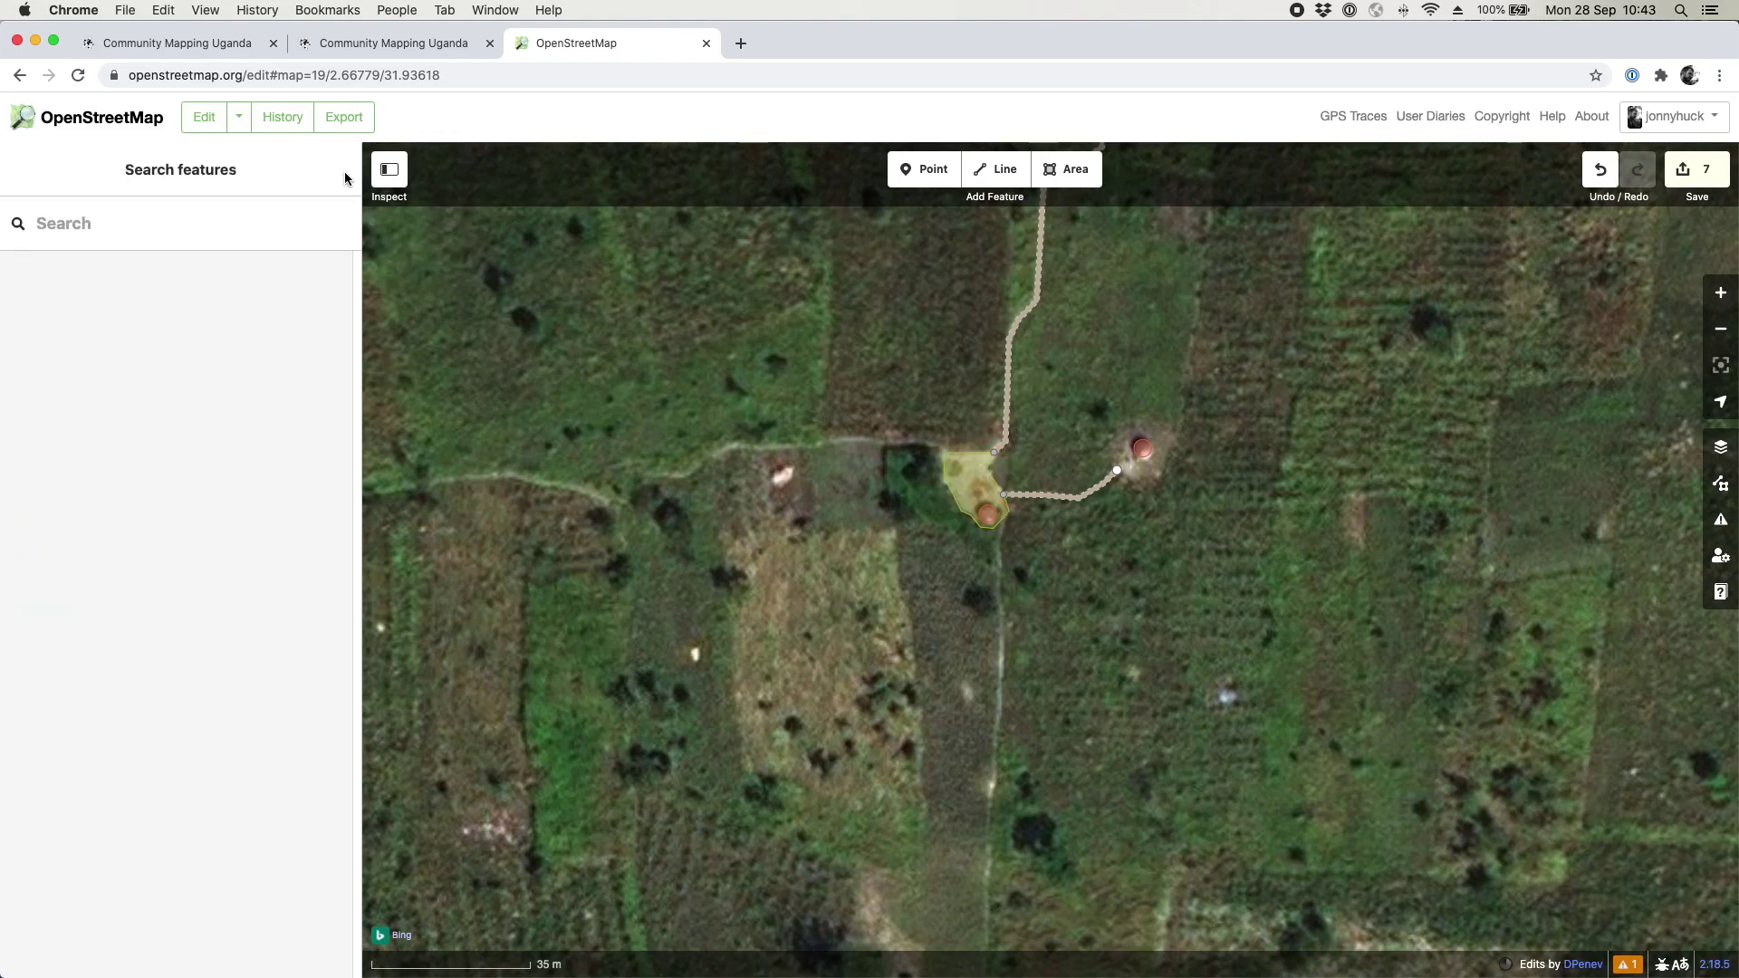
Step: Change the feature type of the line between the clearing and the isolated eastern hut to Foot Path
left_click_drag(831, 349, 885, 434)
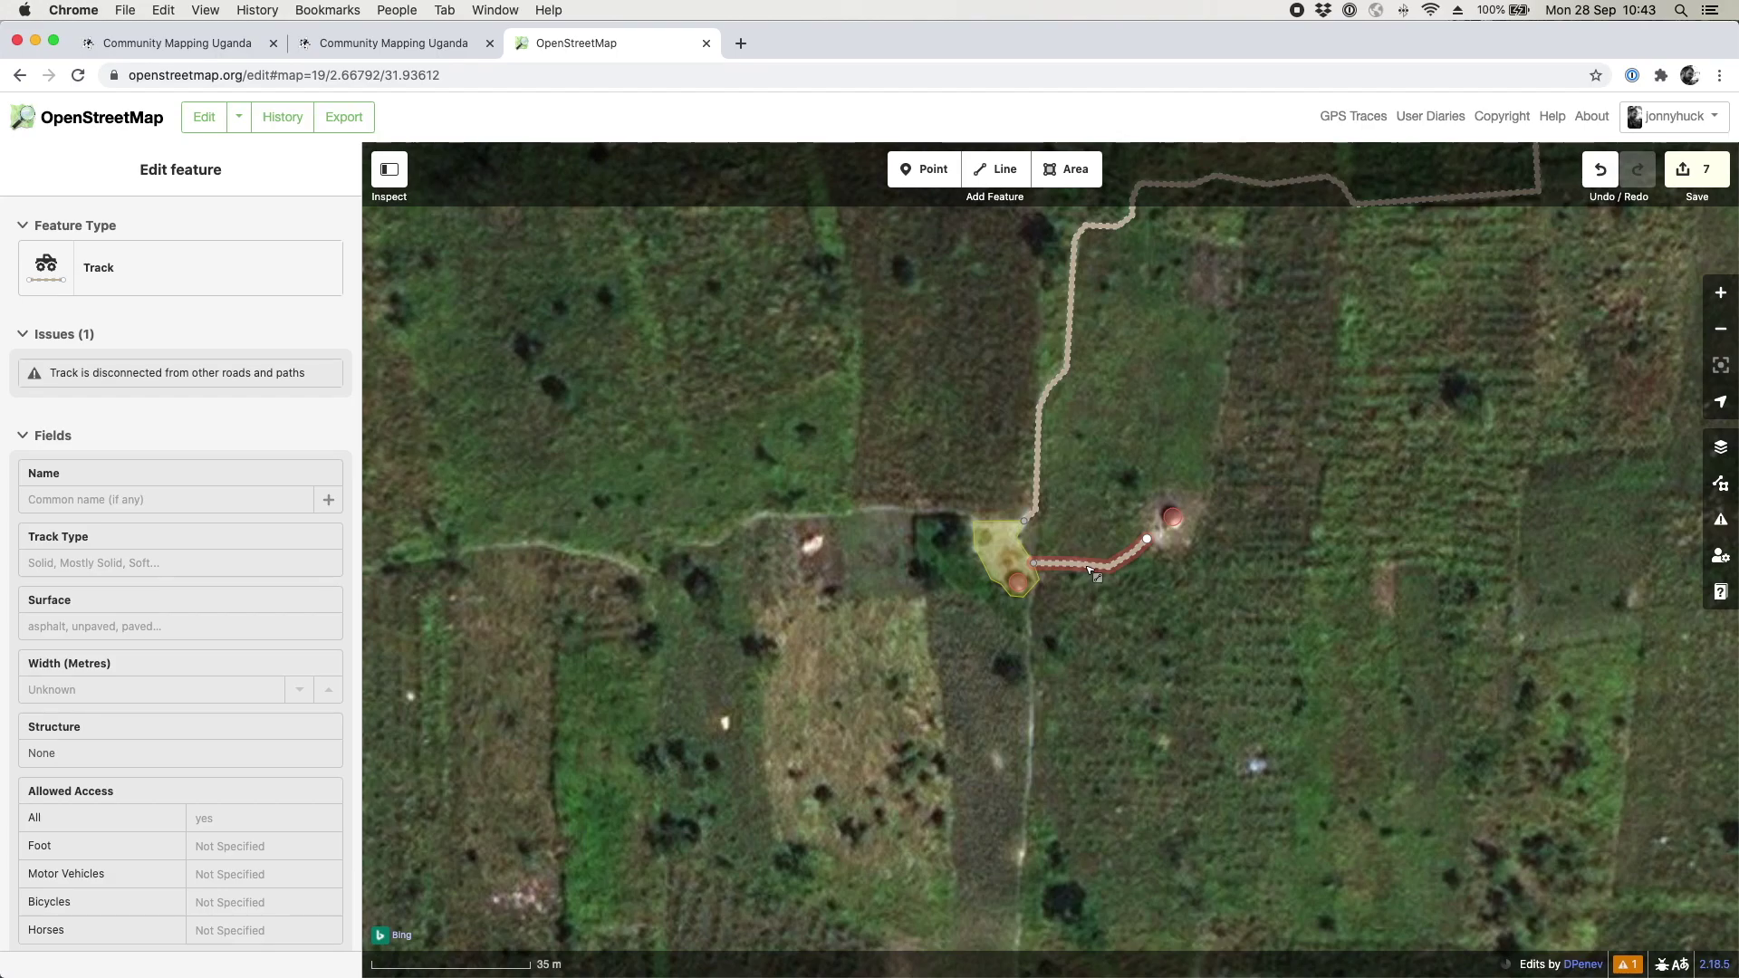
left_click(1089, 569)
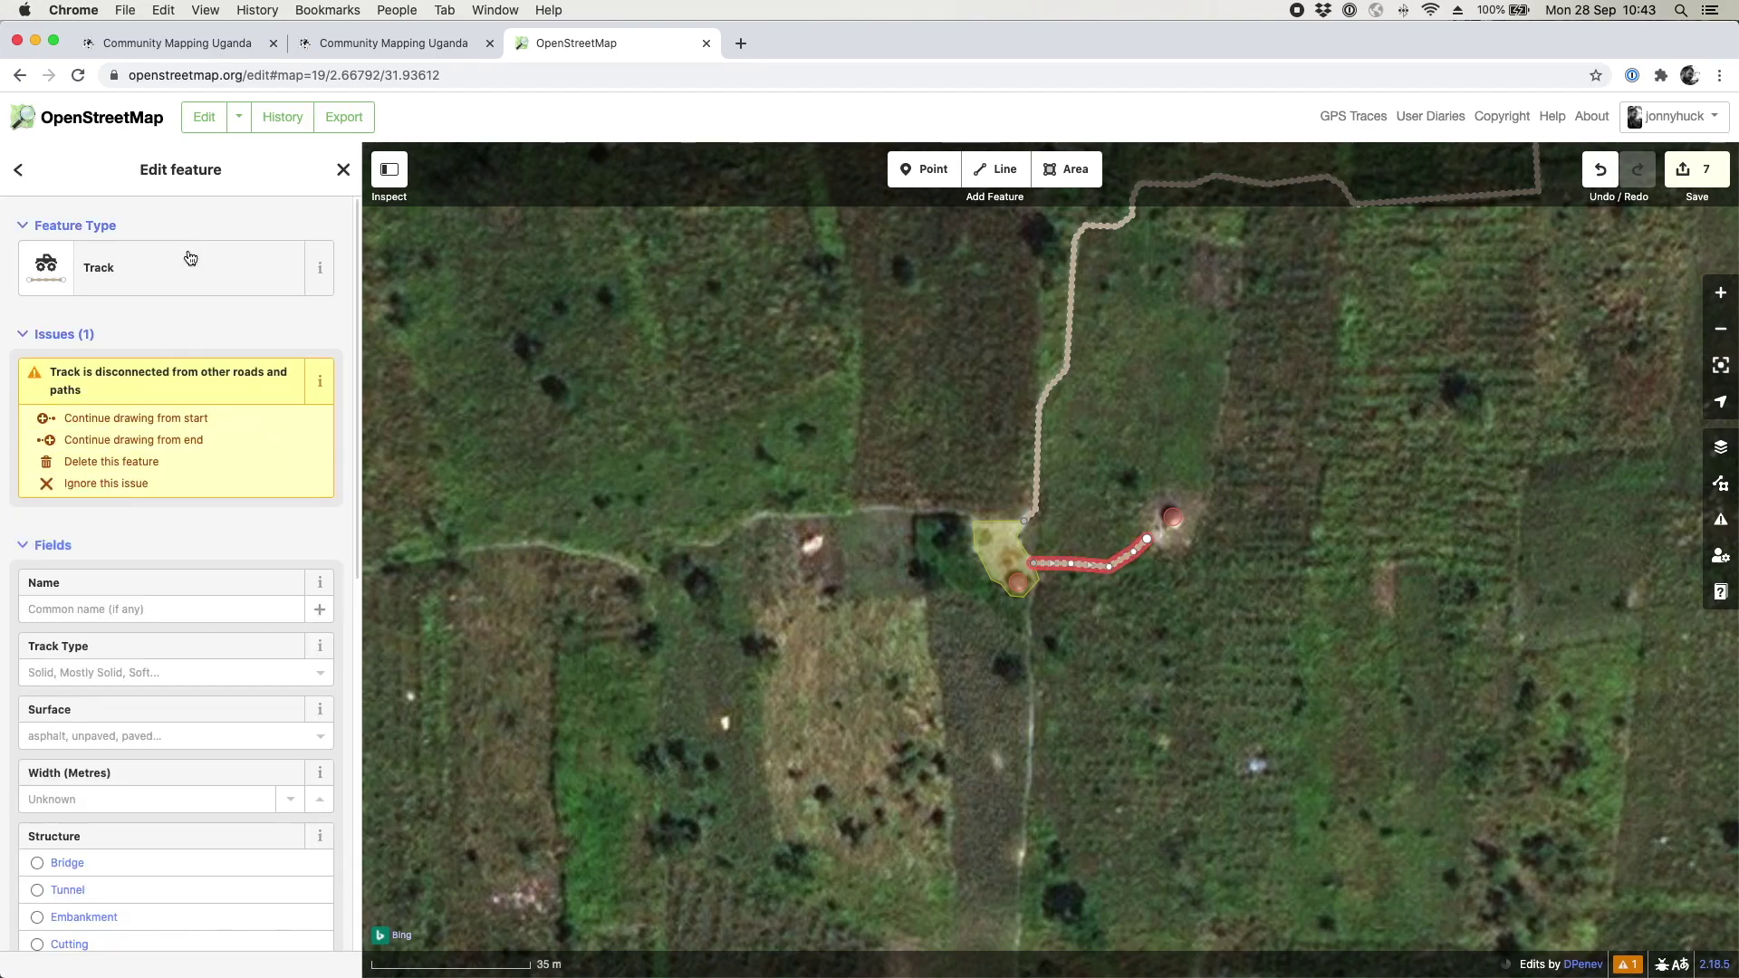
left_click(22, 175)
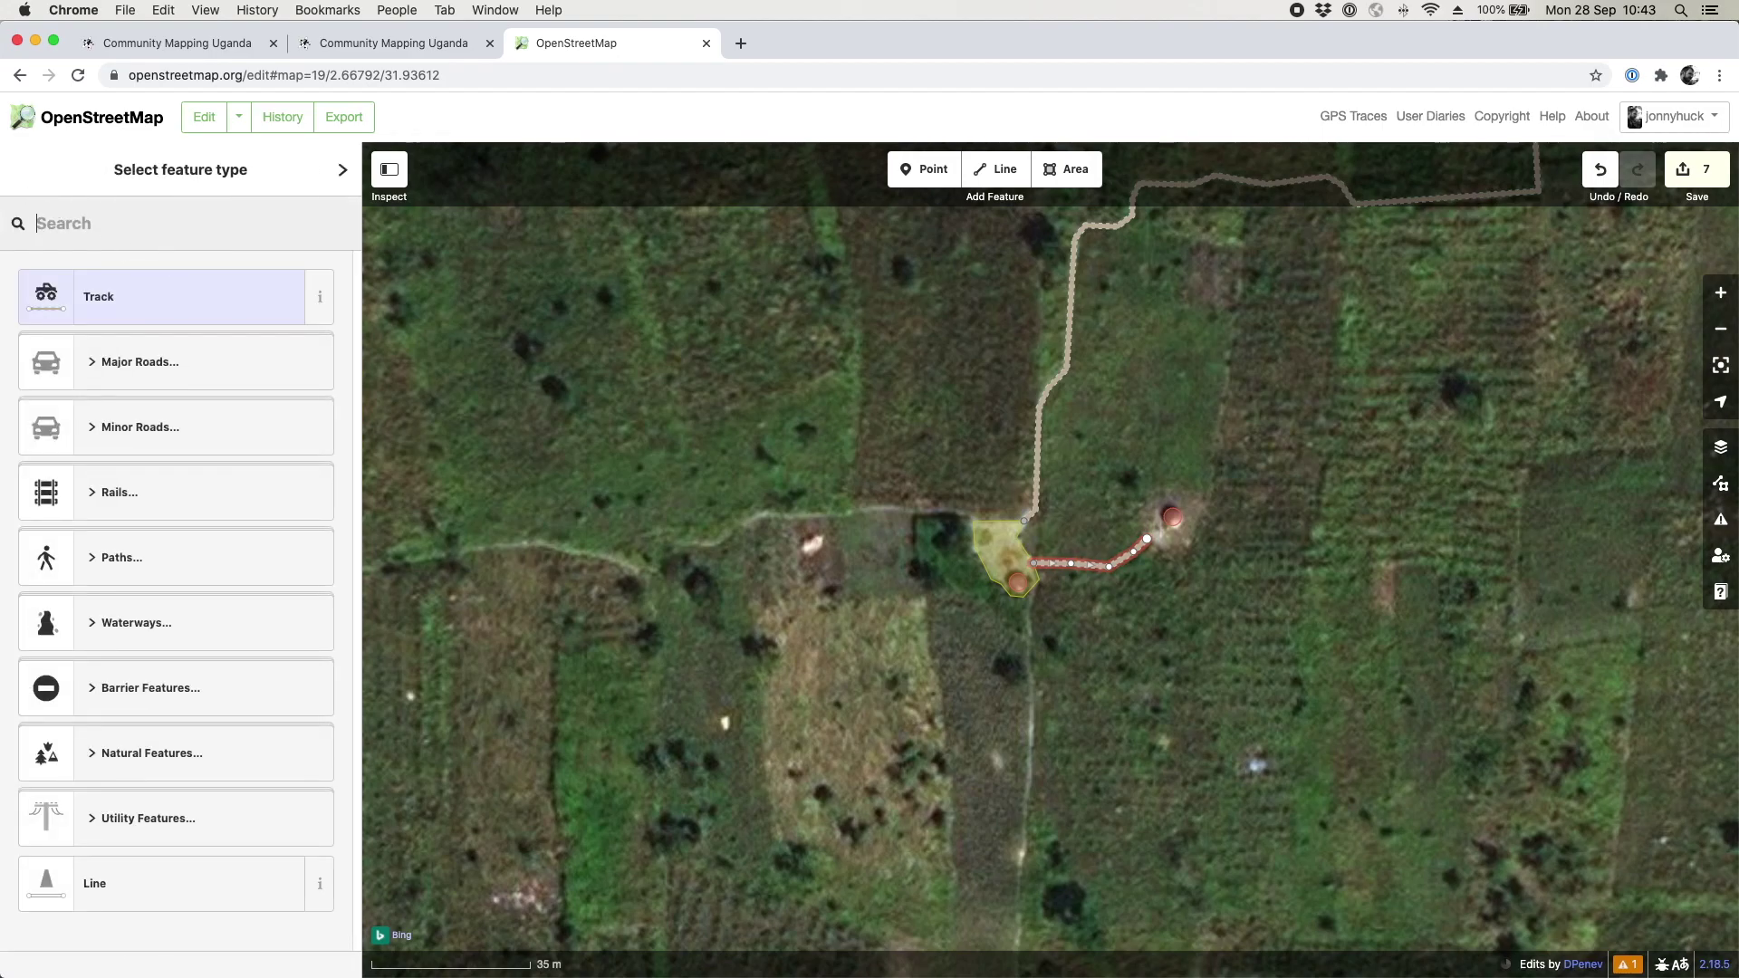
type("foot")
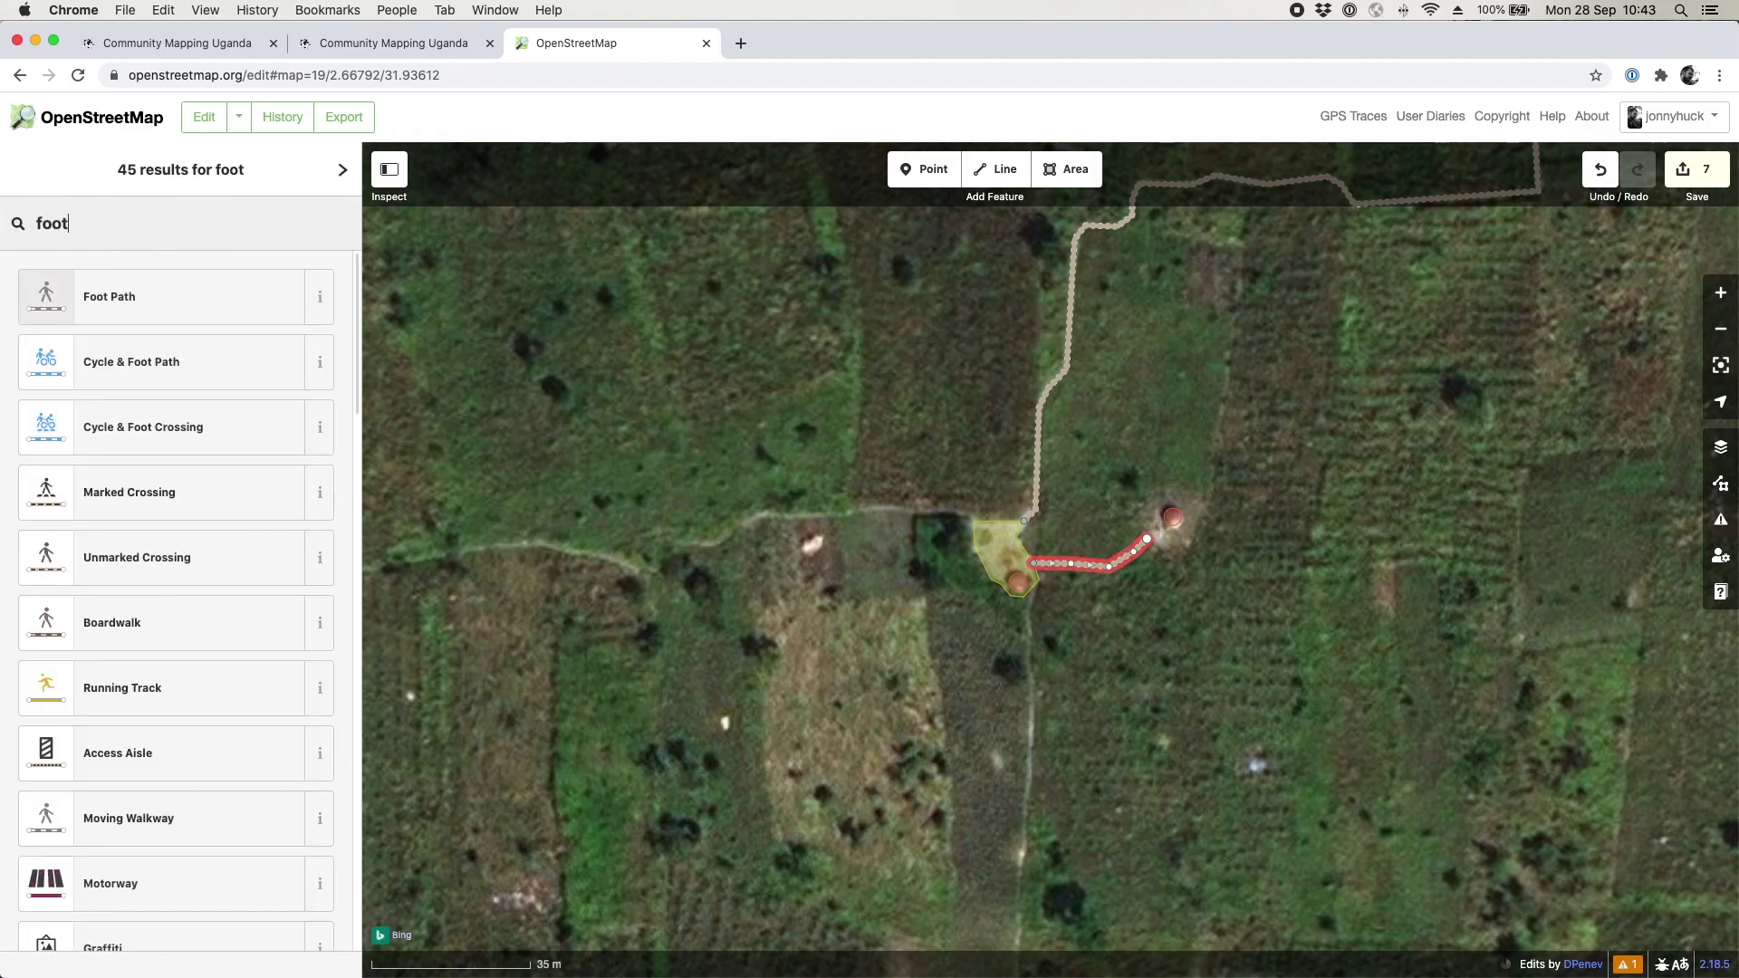
left_click(127, 291)
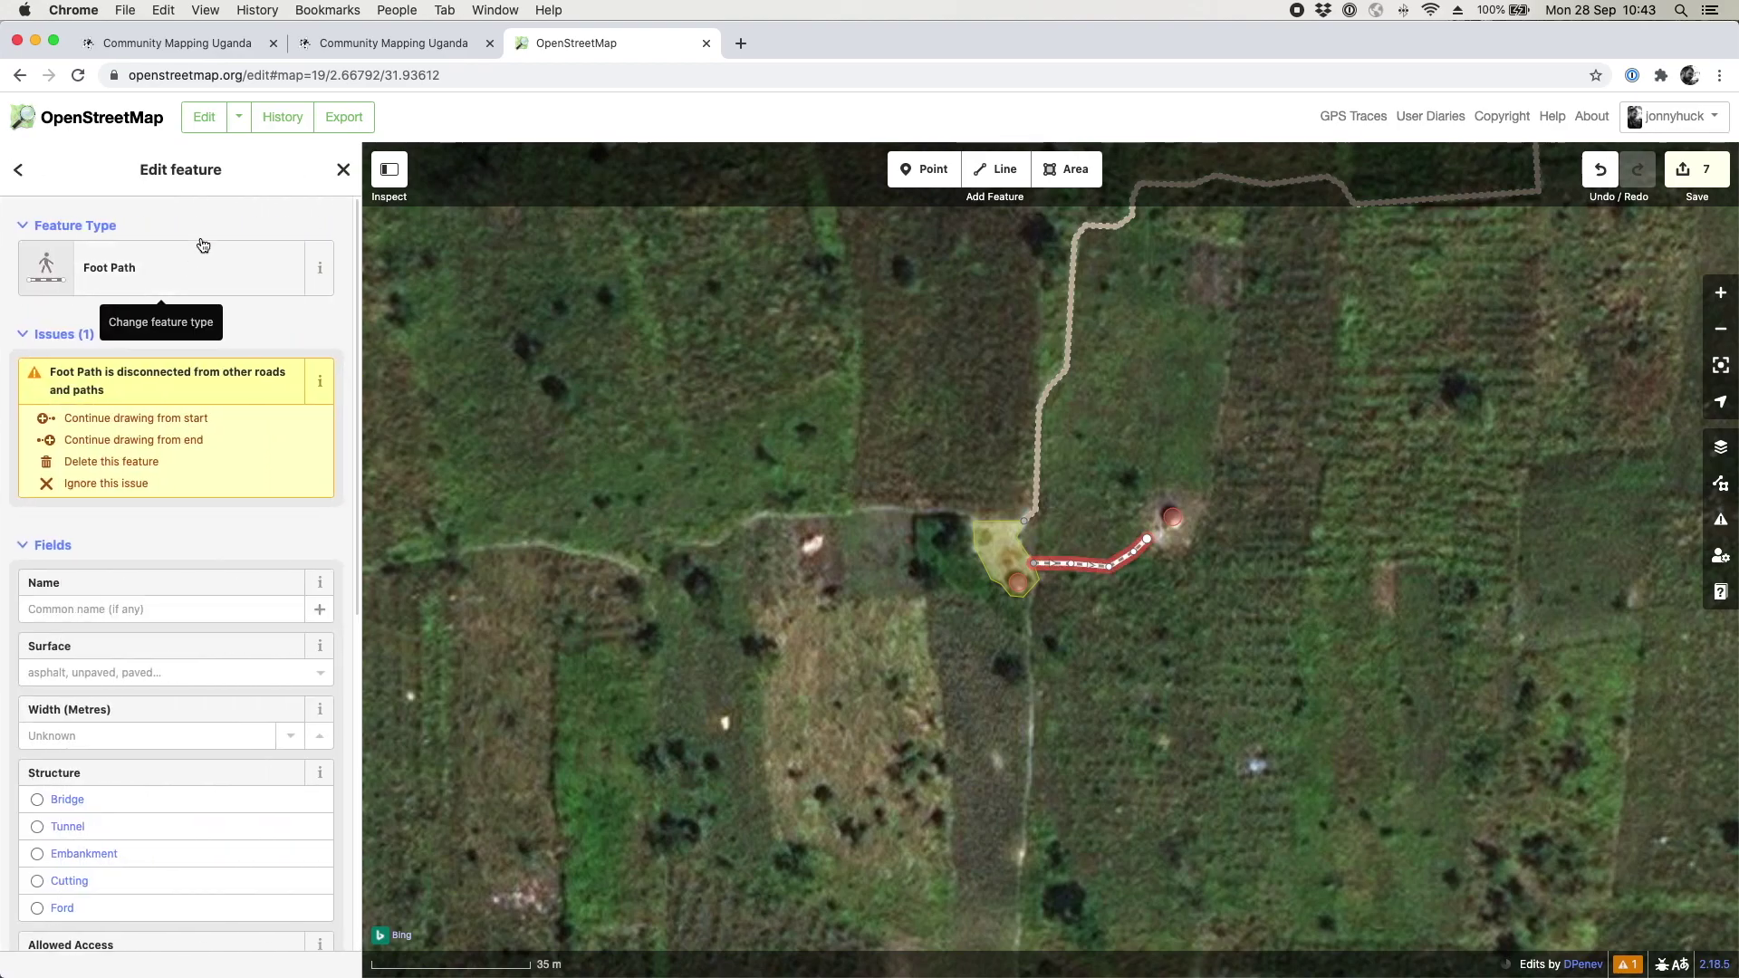
left_click(338, 171)
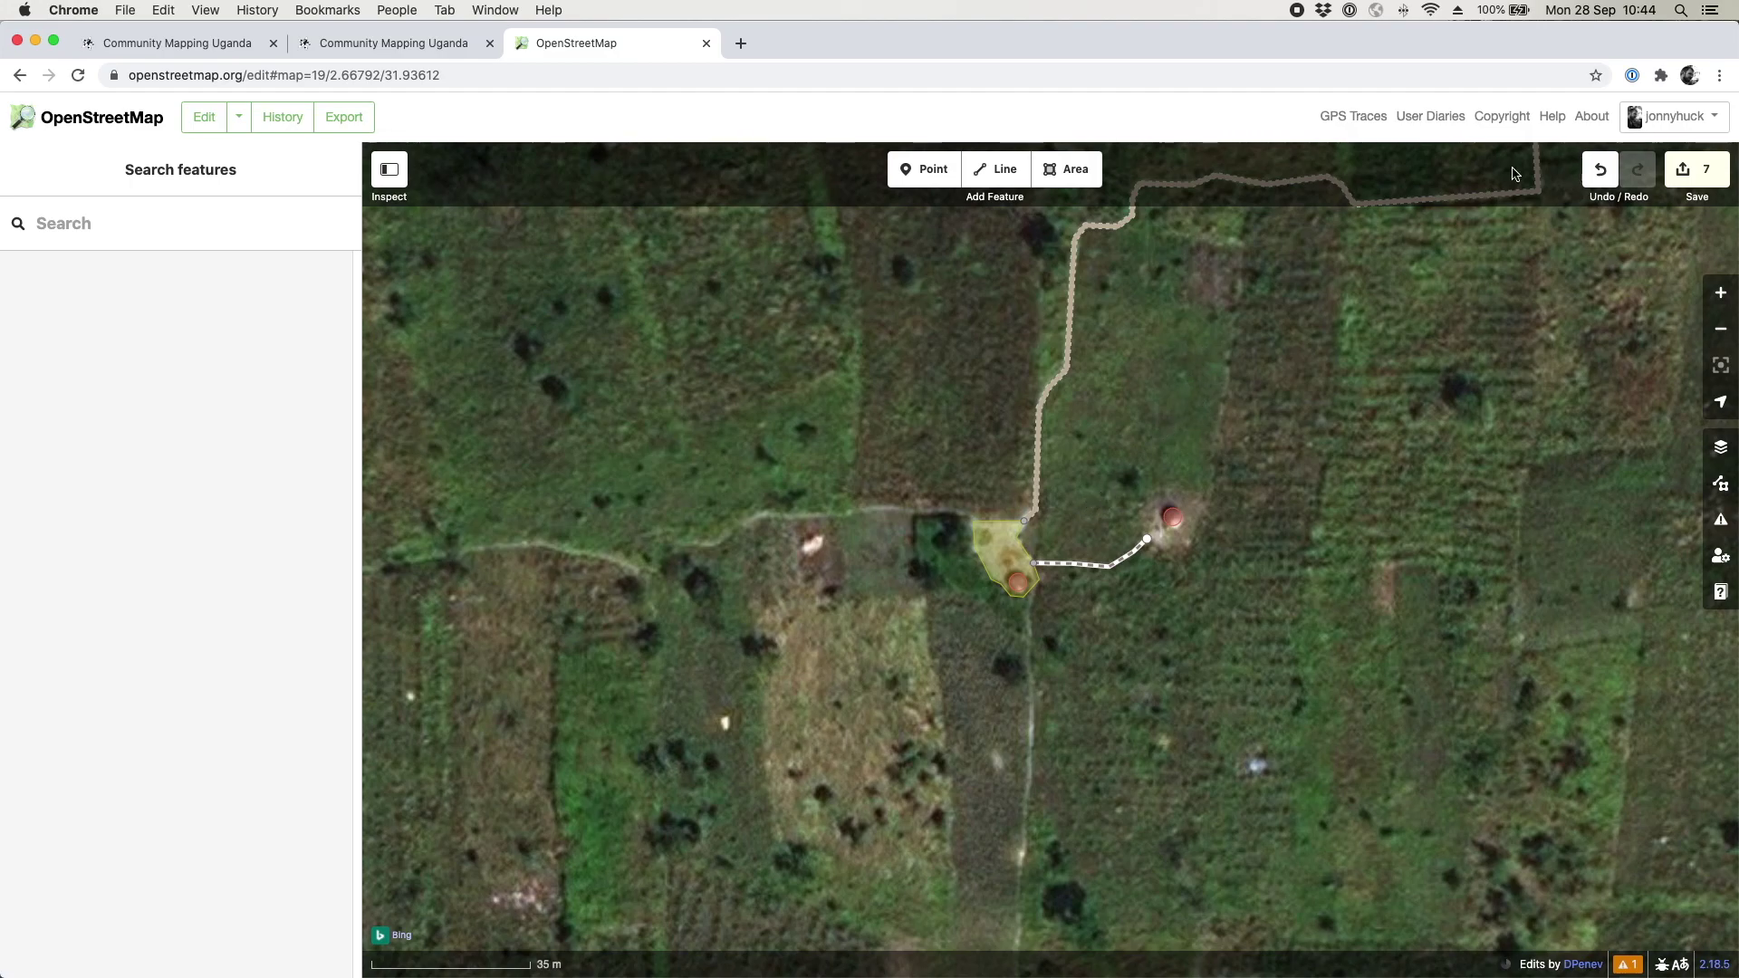
Step: Upload the edits with the changeset comment "University of Manchester Community Mapping - huts and tracks" and dismiss the upload summary
left_click(1709, 172)
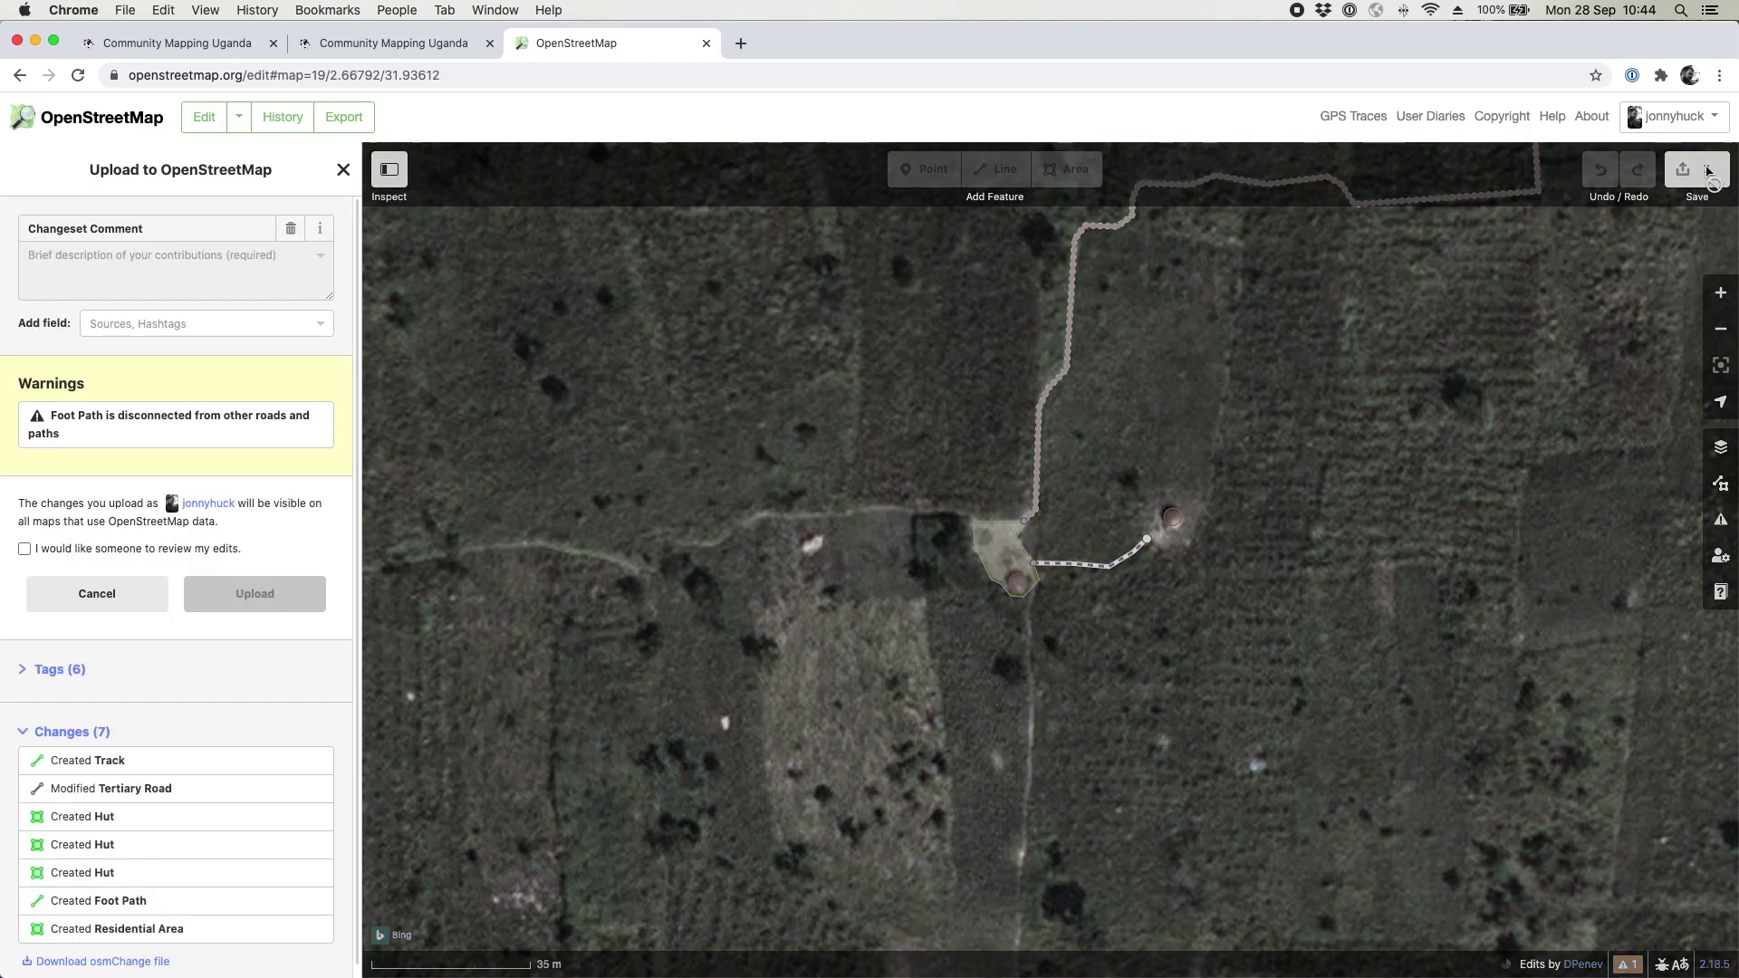
left_click(156, 266)
left_click(115, 273)
type("University")
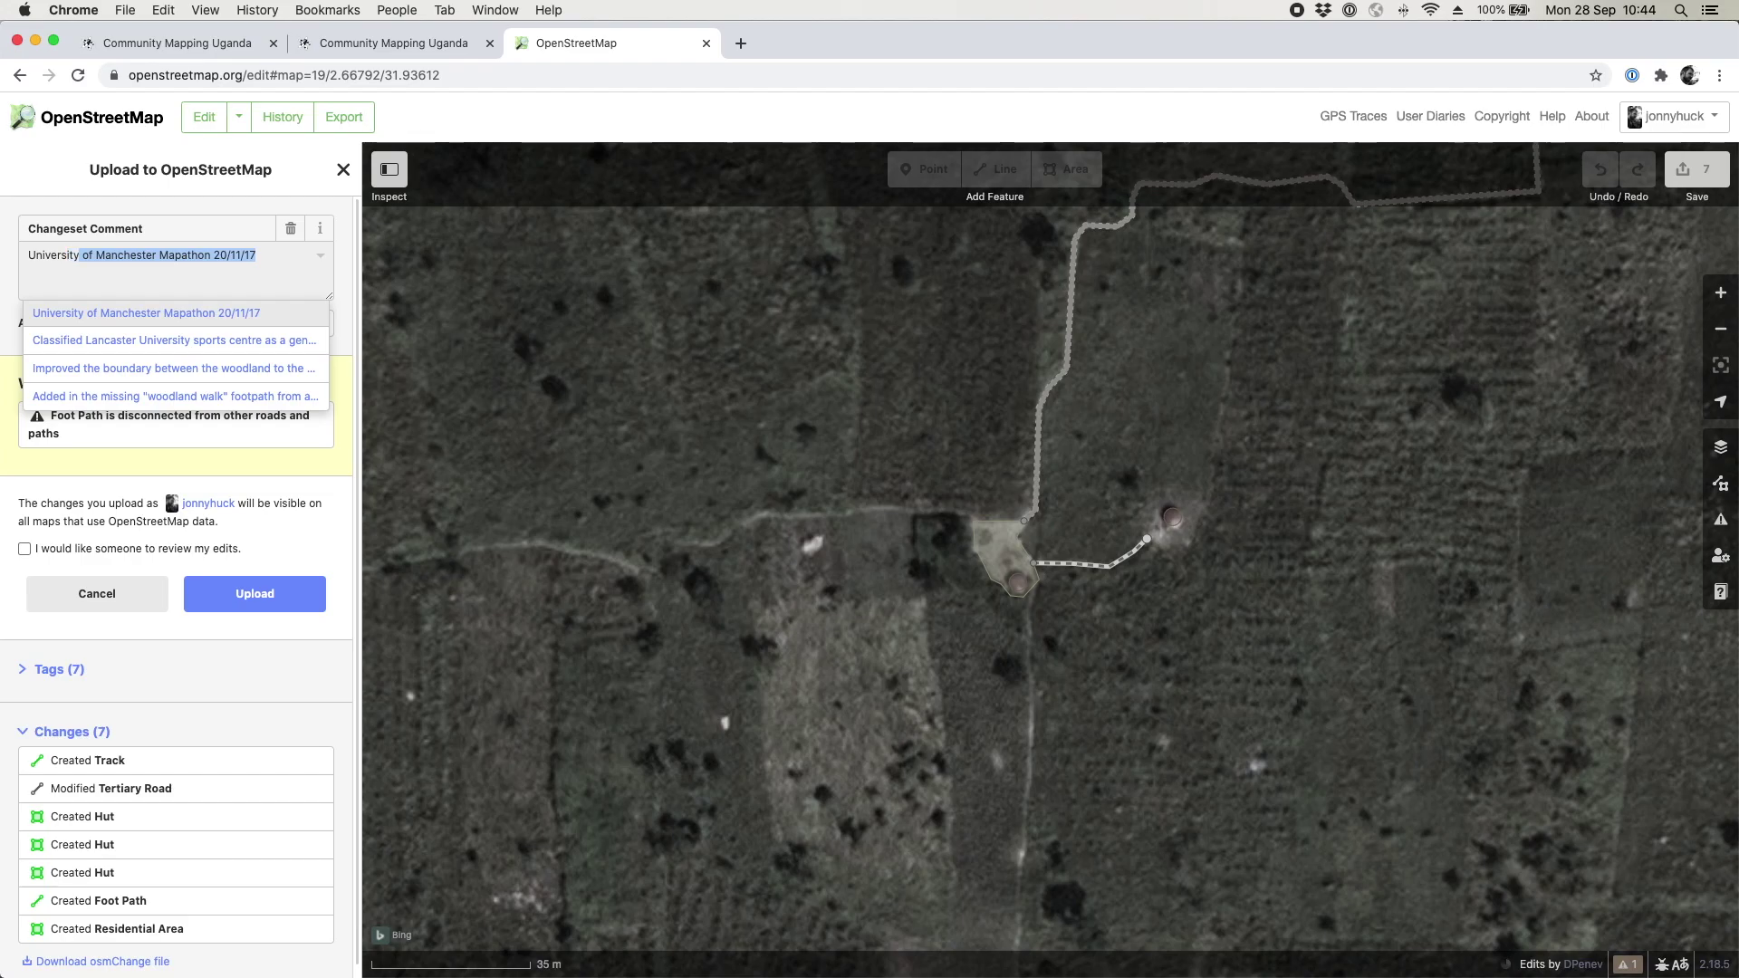
type(" of Manchester ")
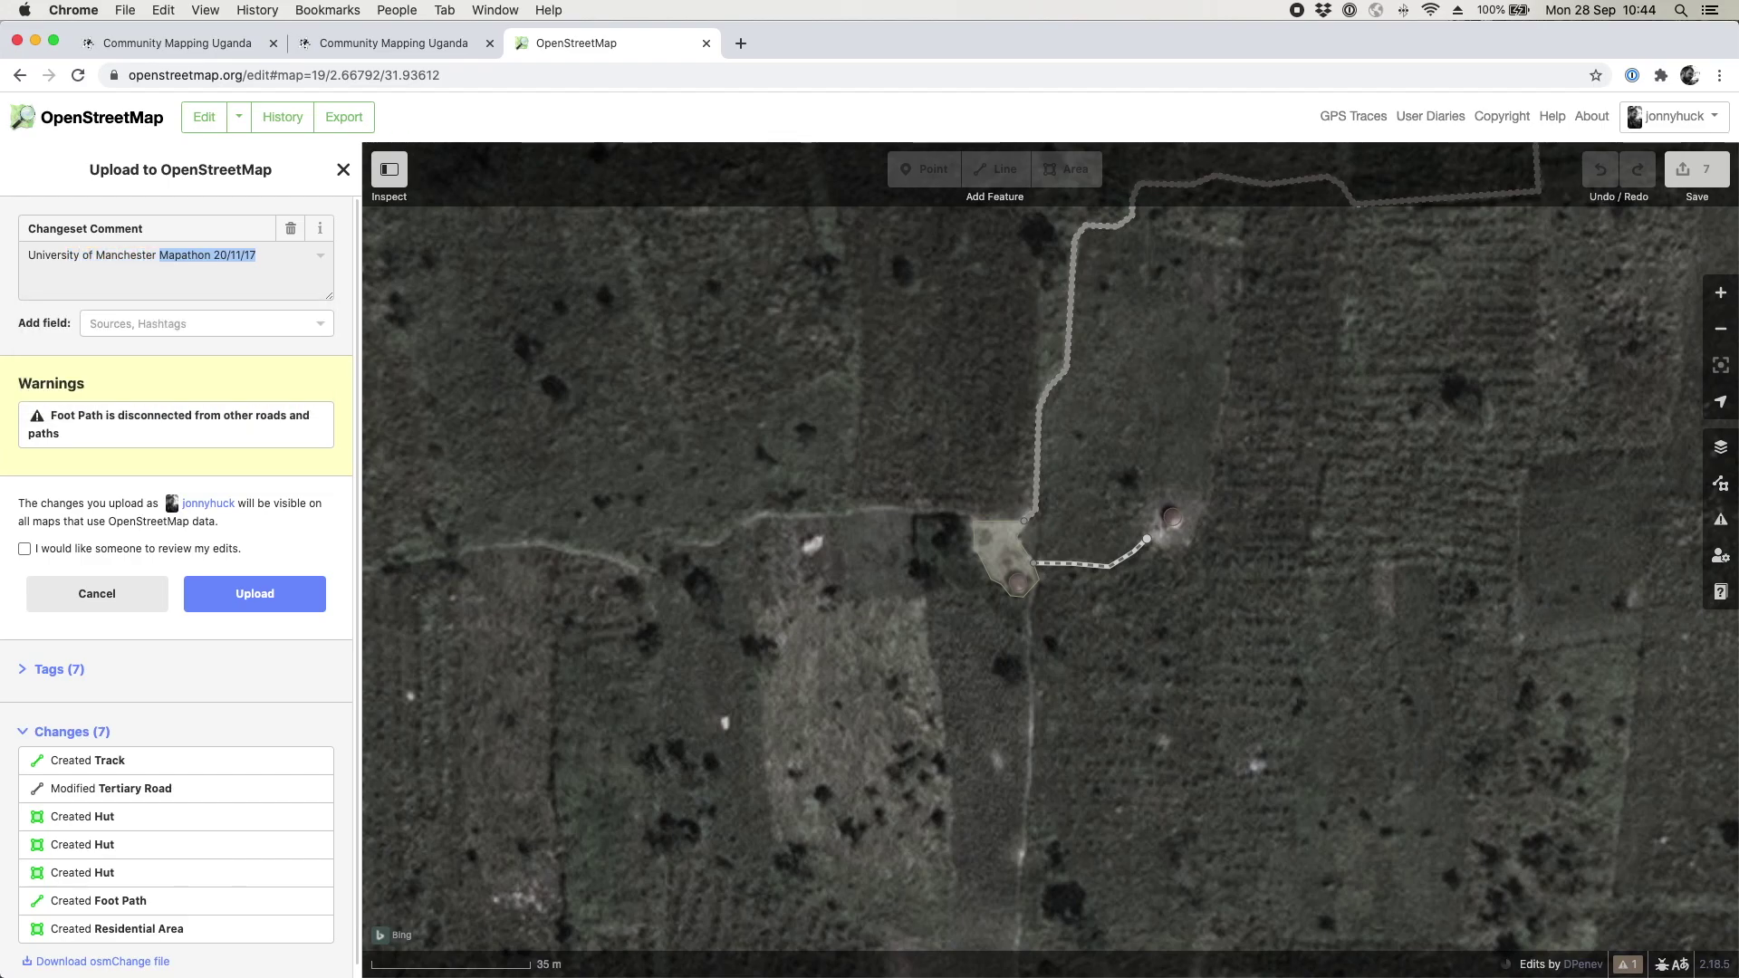
type("Community Mapping")
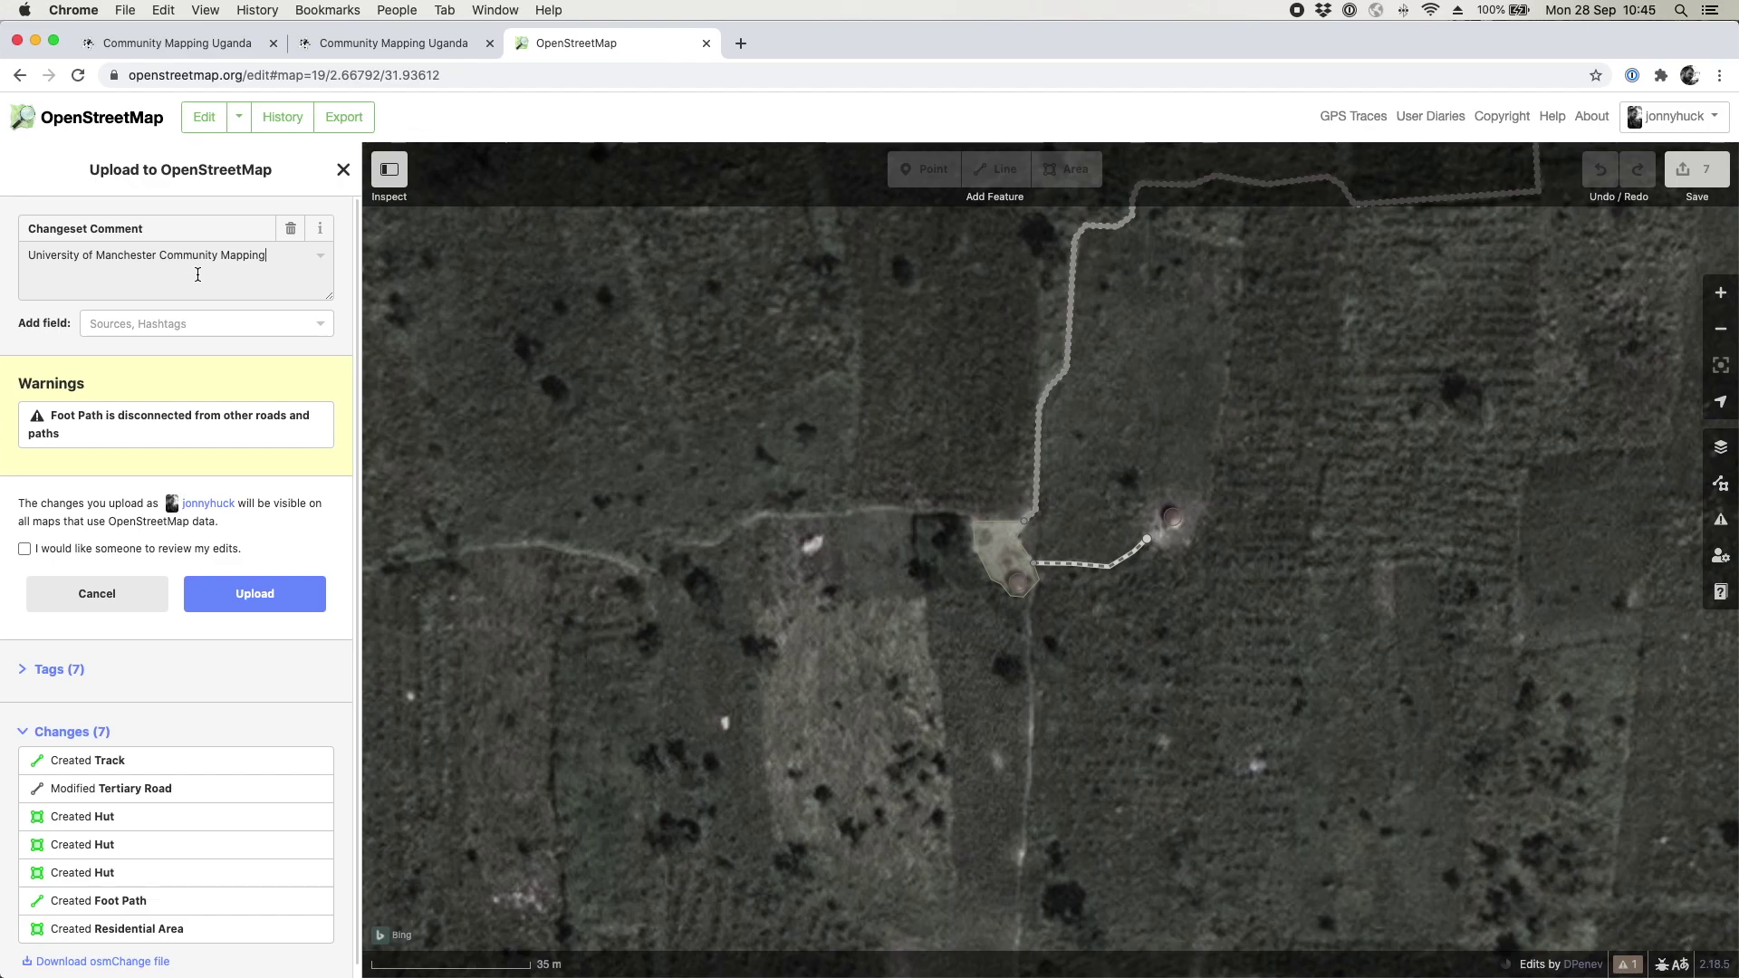
type("- huts and tracks")
left_click(250, 593)
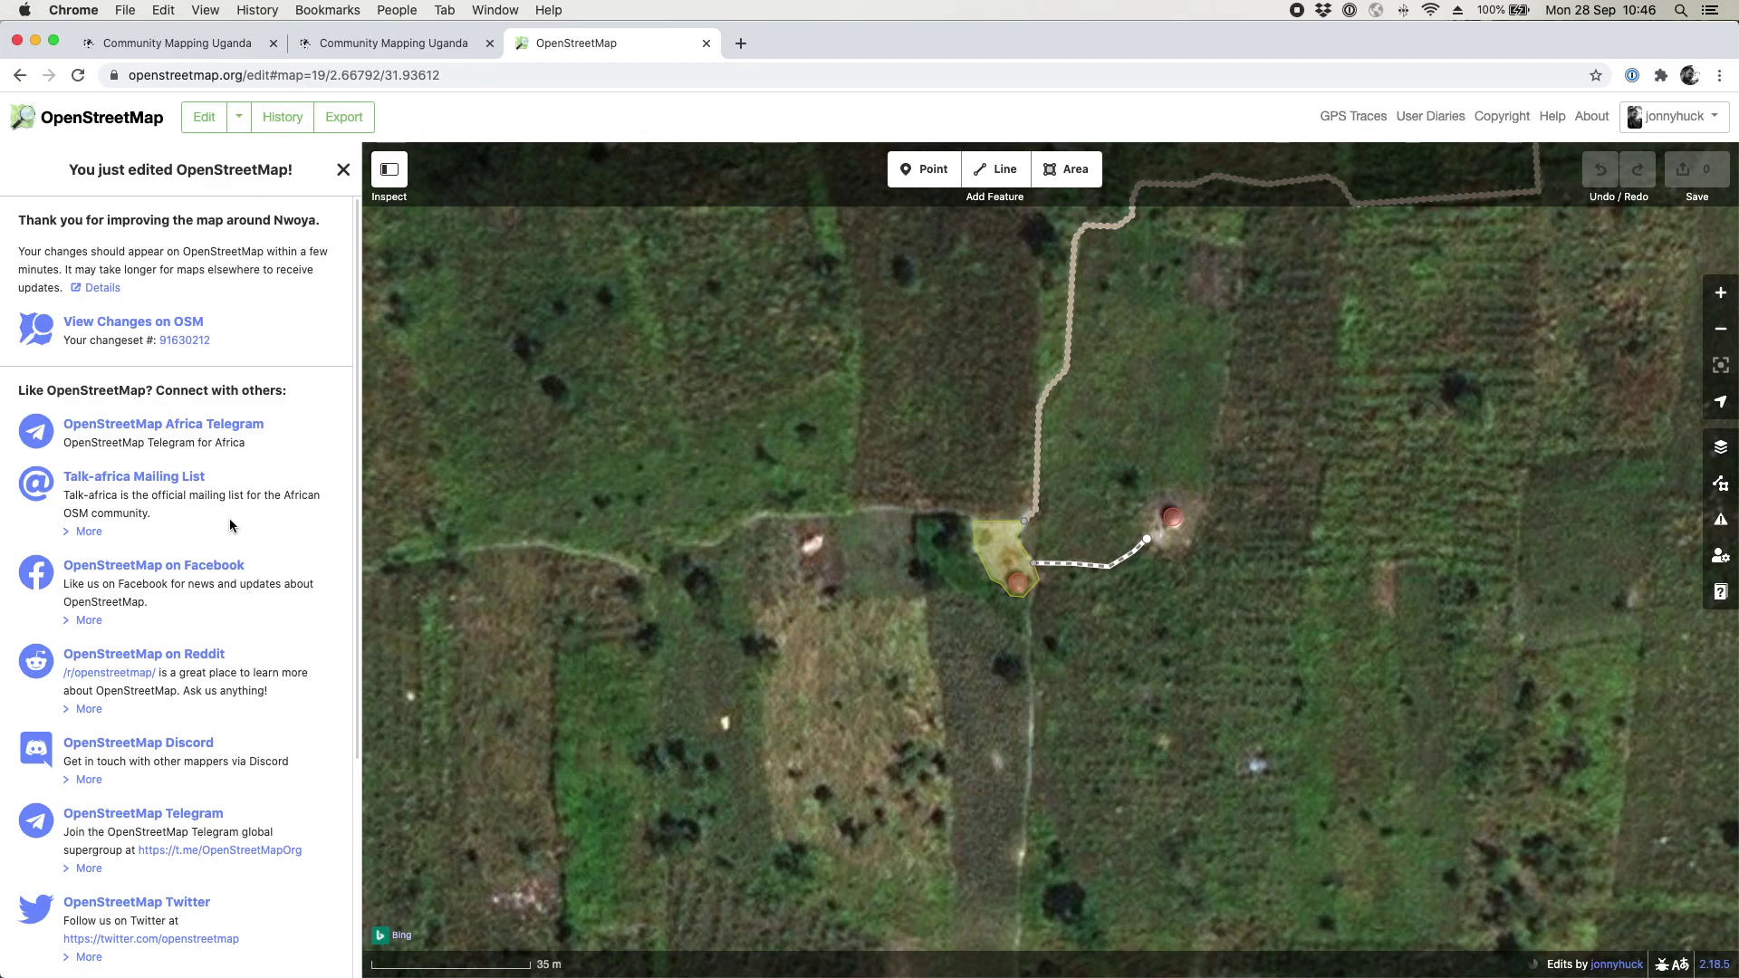
left_click(345, 176)
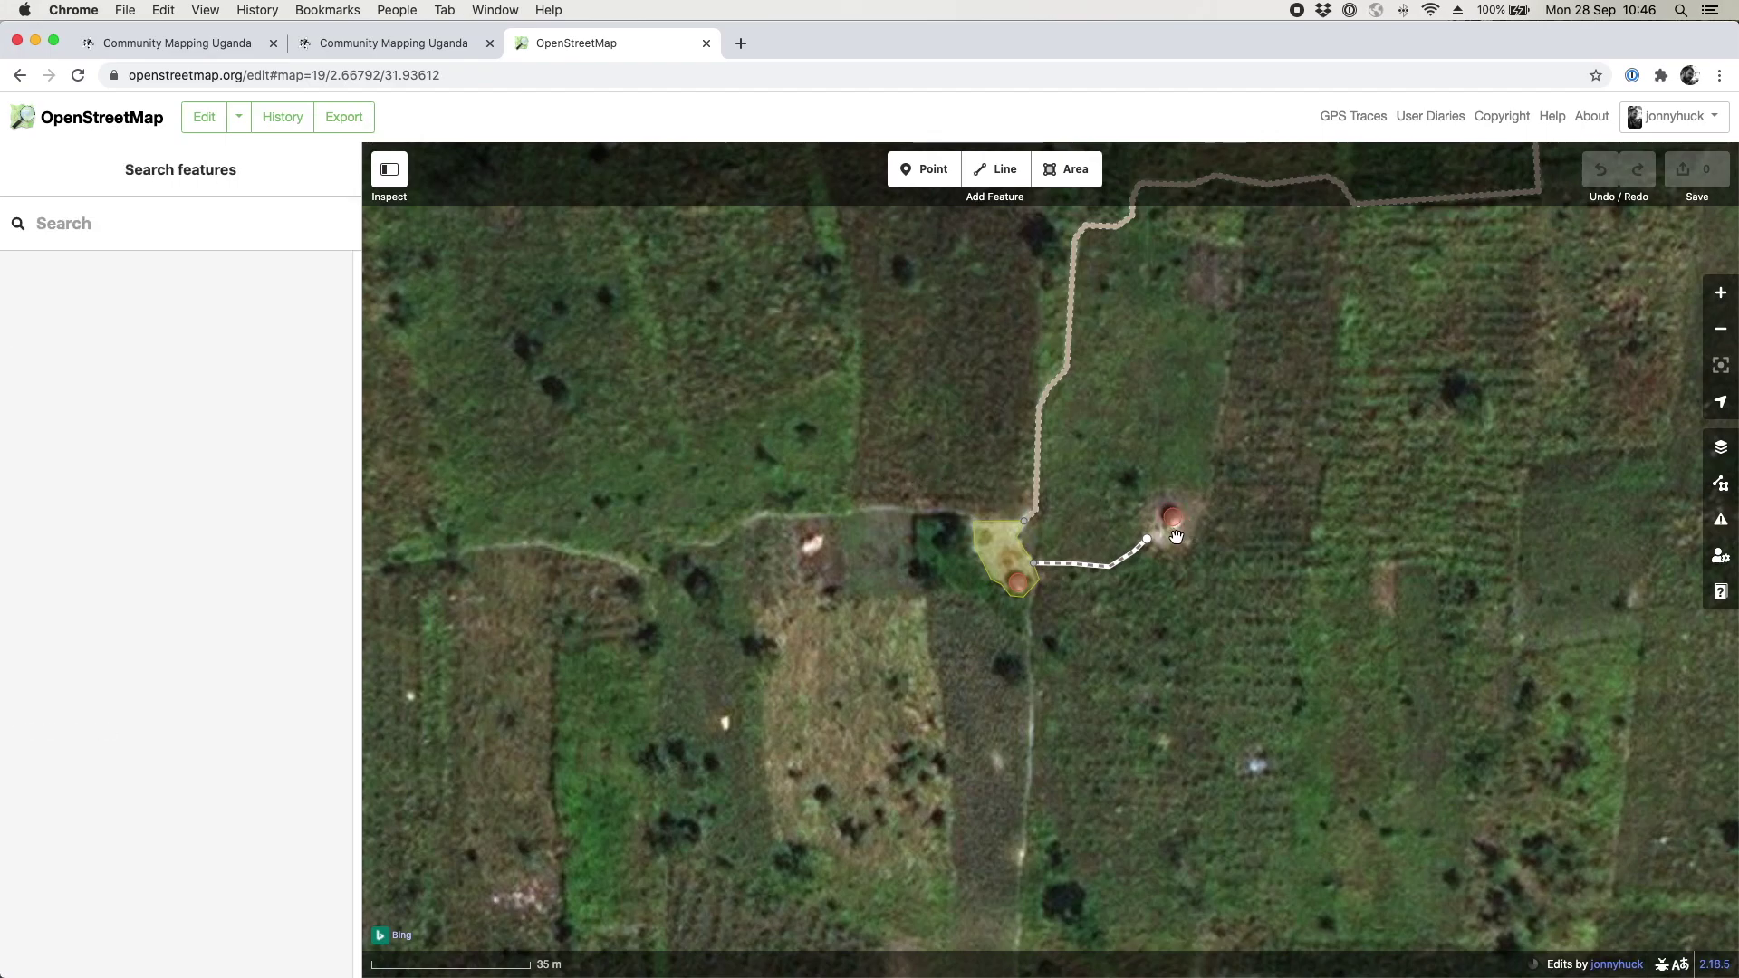
Step: Outline the pale clearing around the isolated eastern hut as an area, starting from the end of the foot path
scroll(1182, 541, "up", 5)
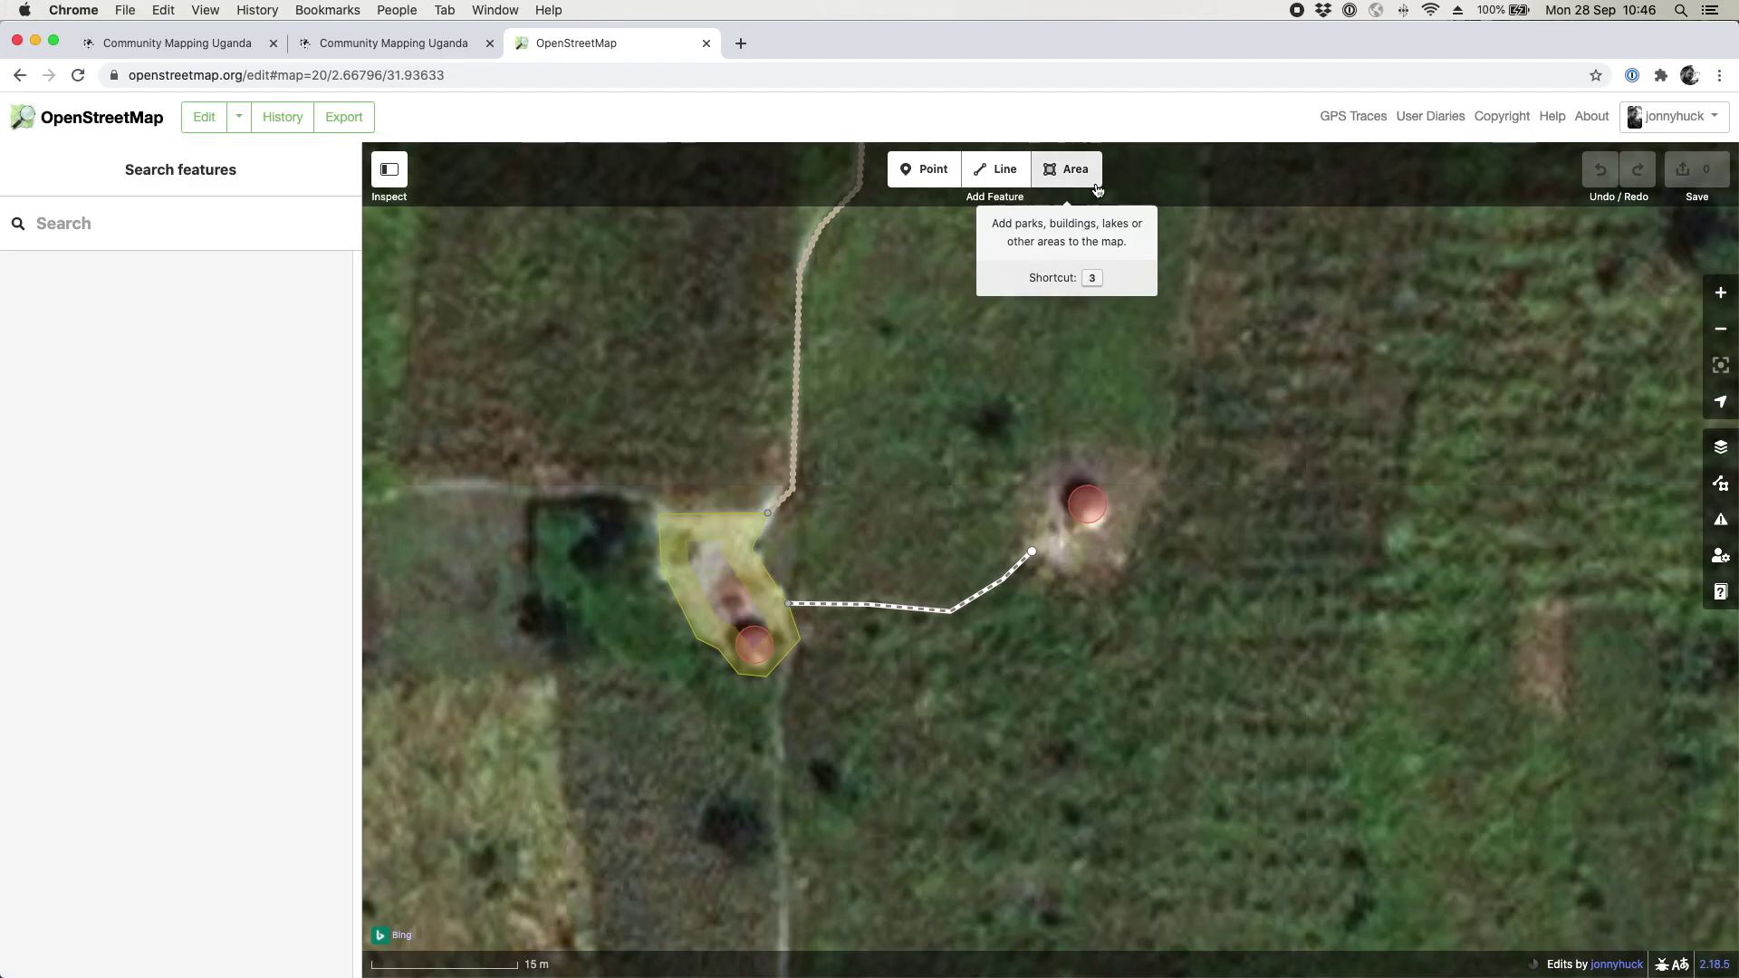
left_click(1069, 170)
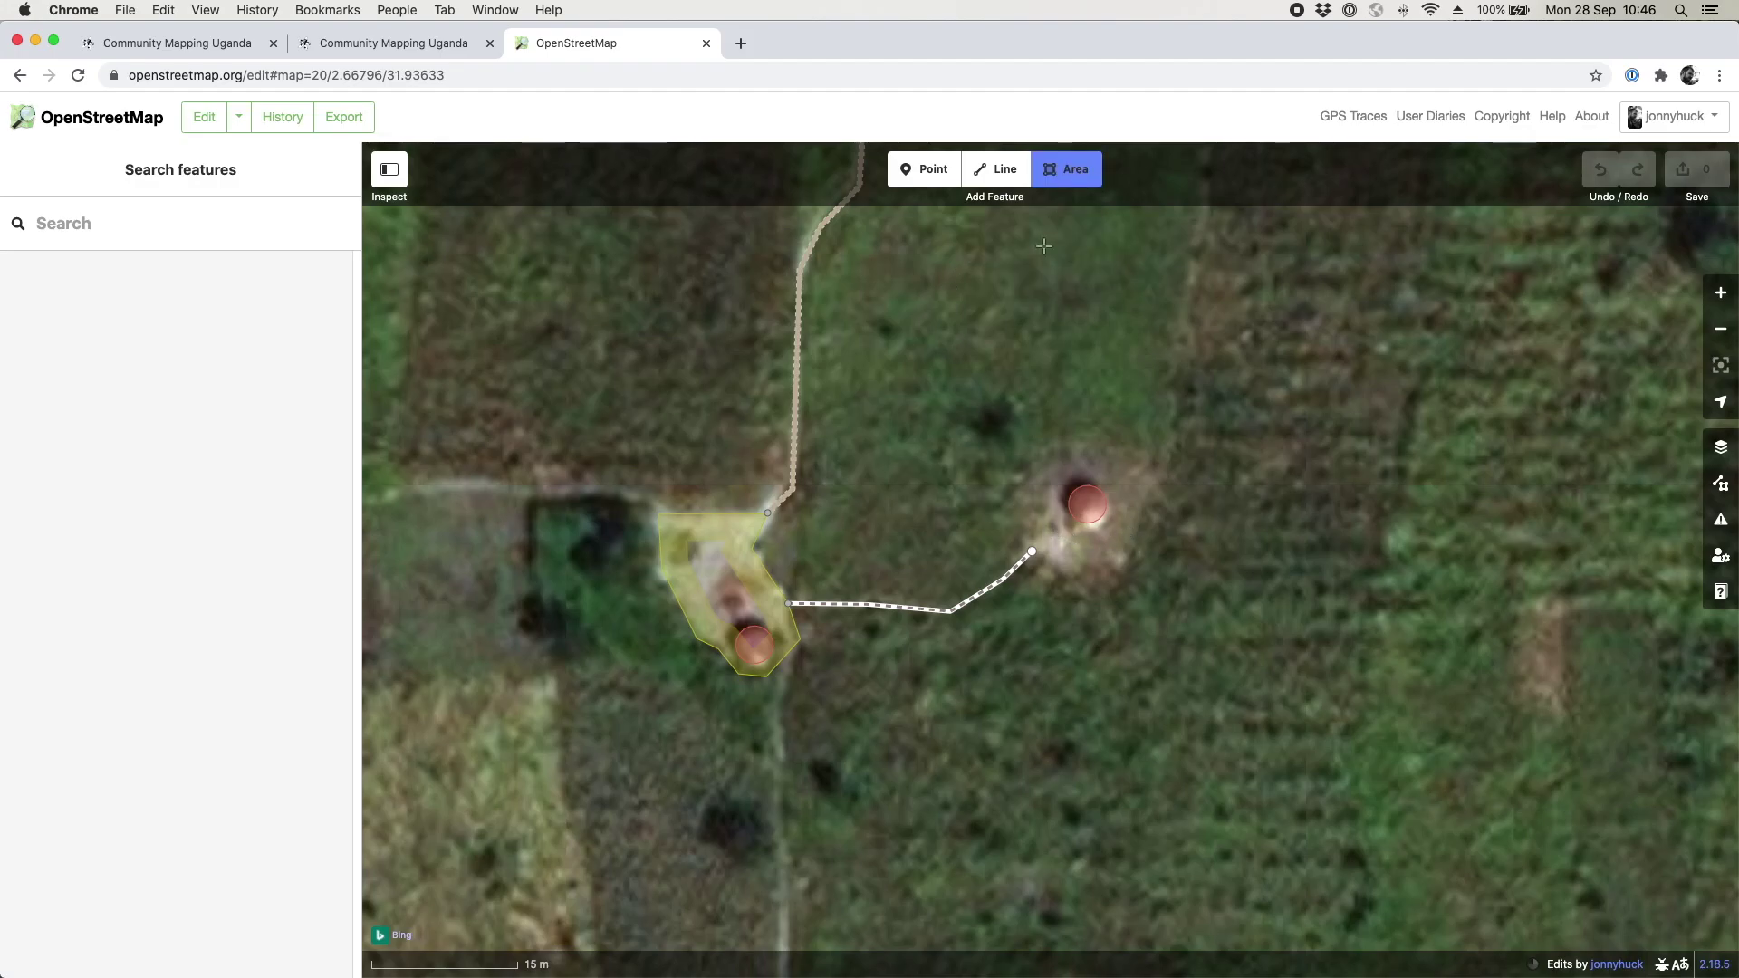
left_click(1032, 549)
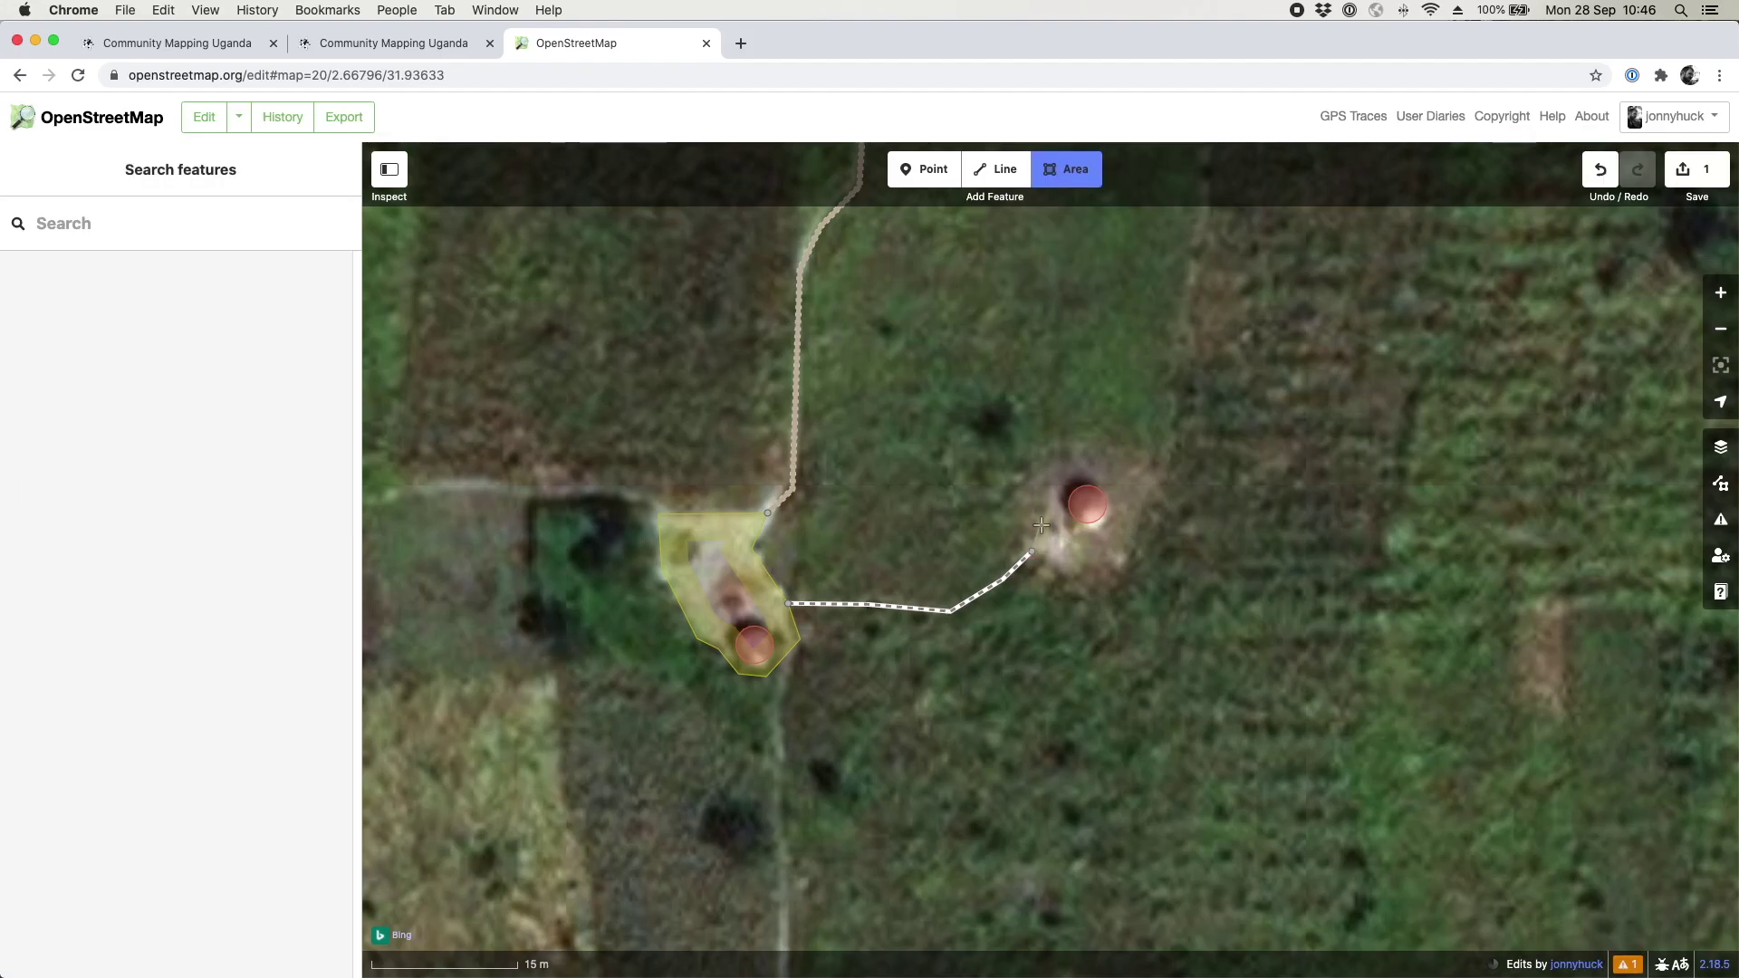
left_click(1049, 492)
left_click(1050, 469)
left_click(1069, 462)
left_click(1090, 461)
left_click(1109, 474)
left_click(1124, 487)
left_click(1129, 510)
left_click(1131, 538)
left_click(1122, 554)
left_click(1108, 568)
double_click(1092, 578)
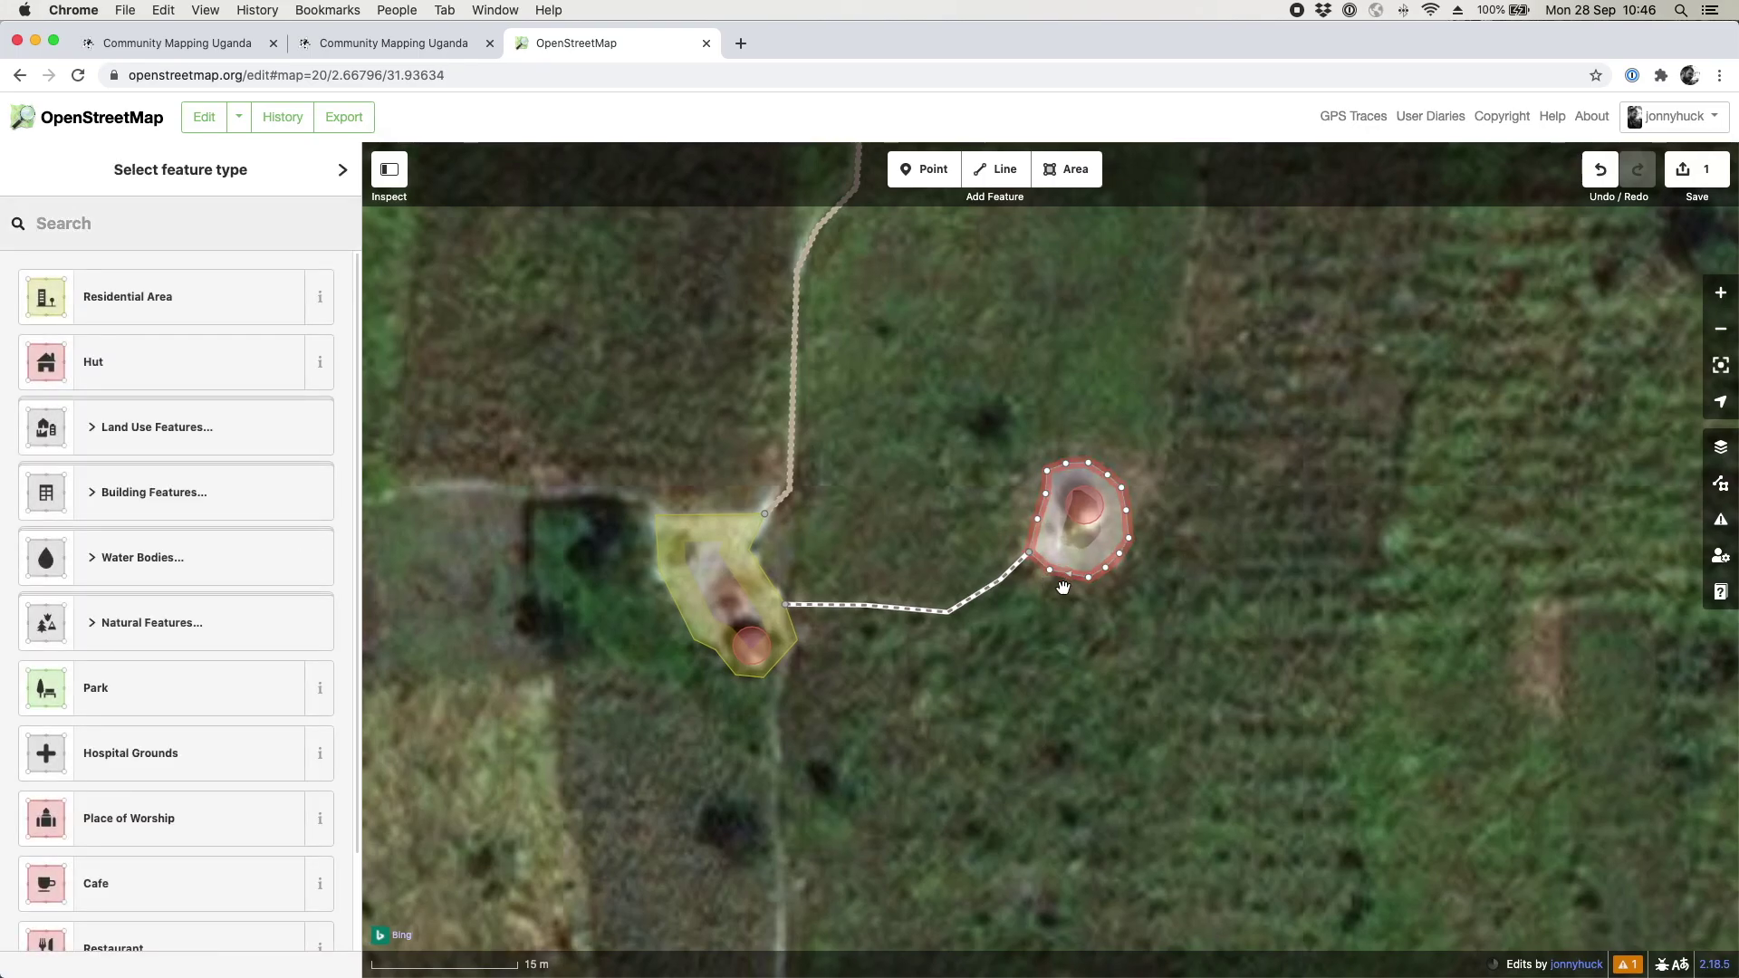
left_click(1053, 576)
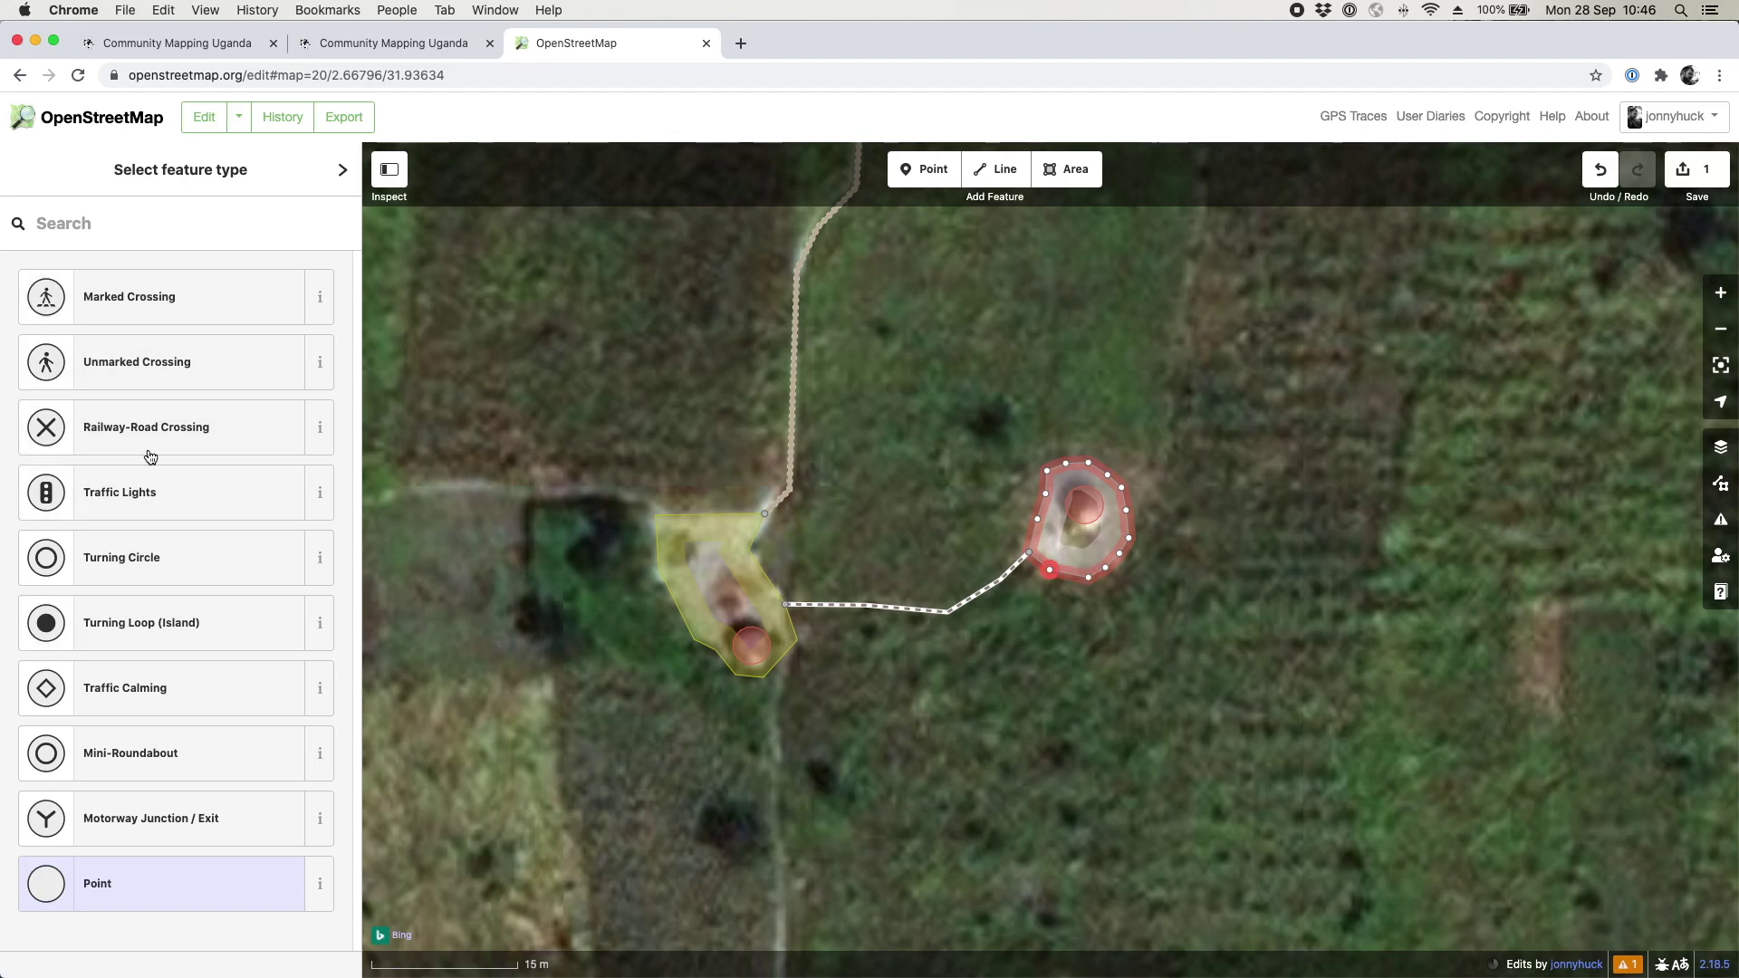
left_click(128, 220)
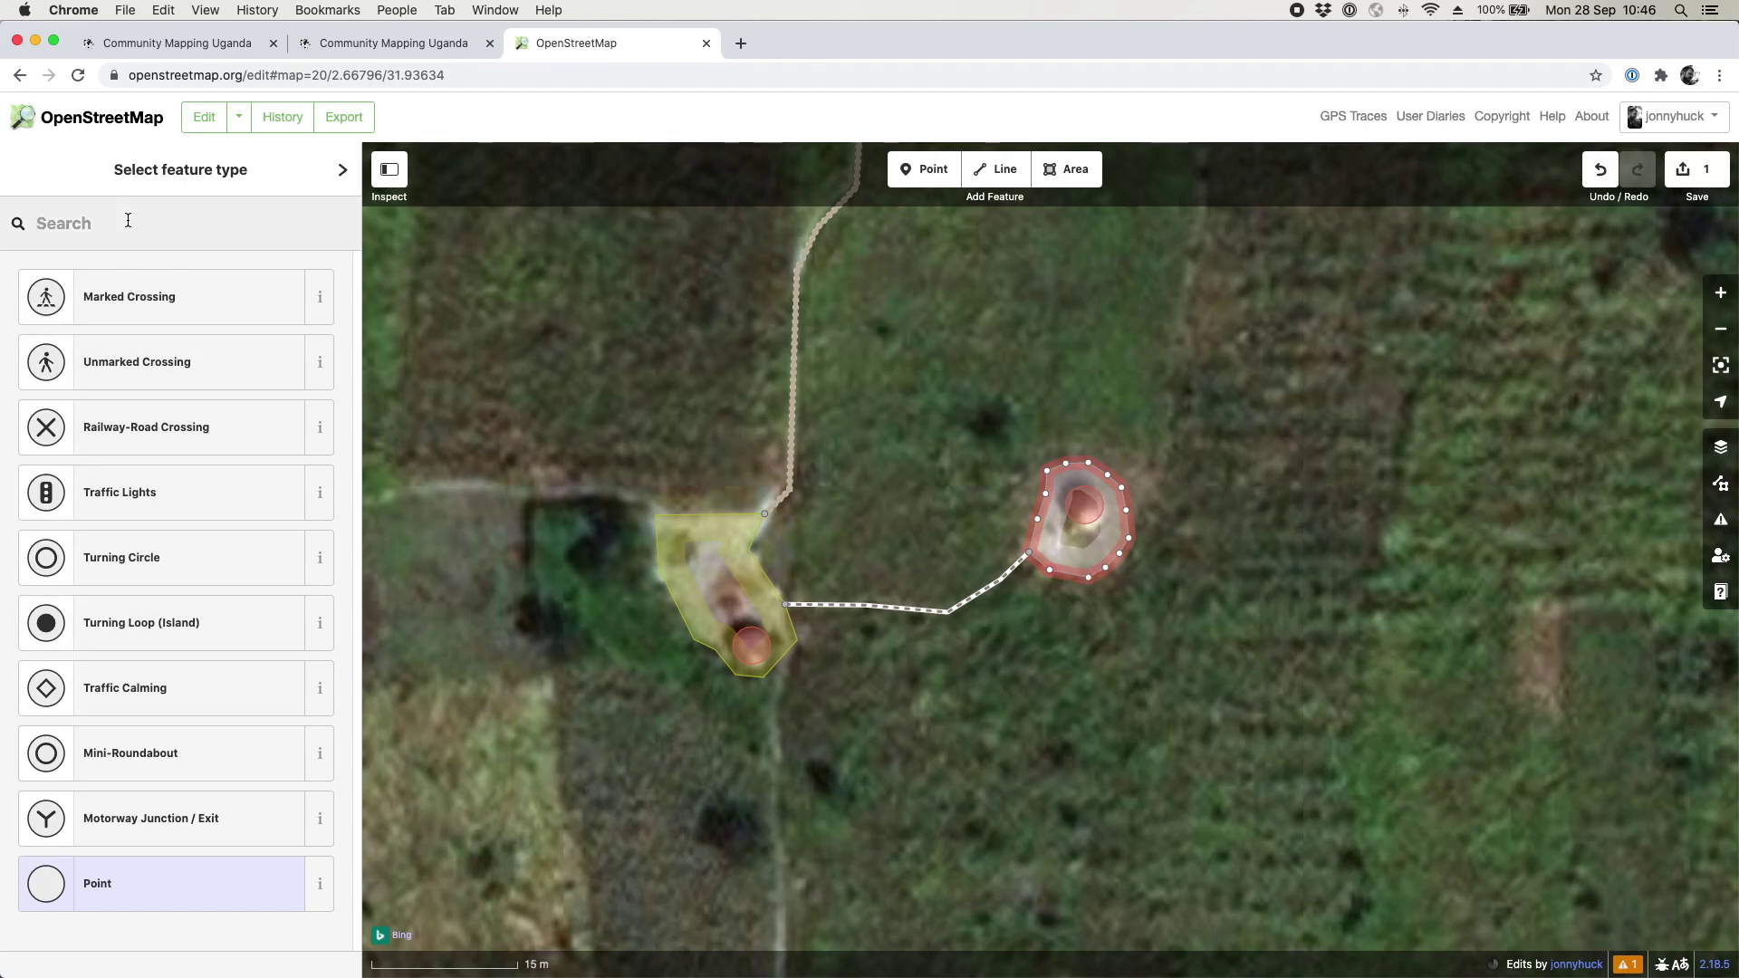
type("hut")
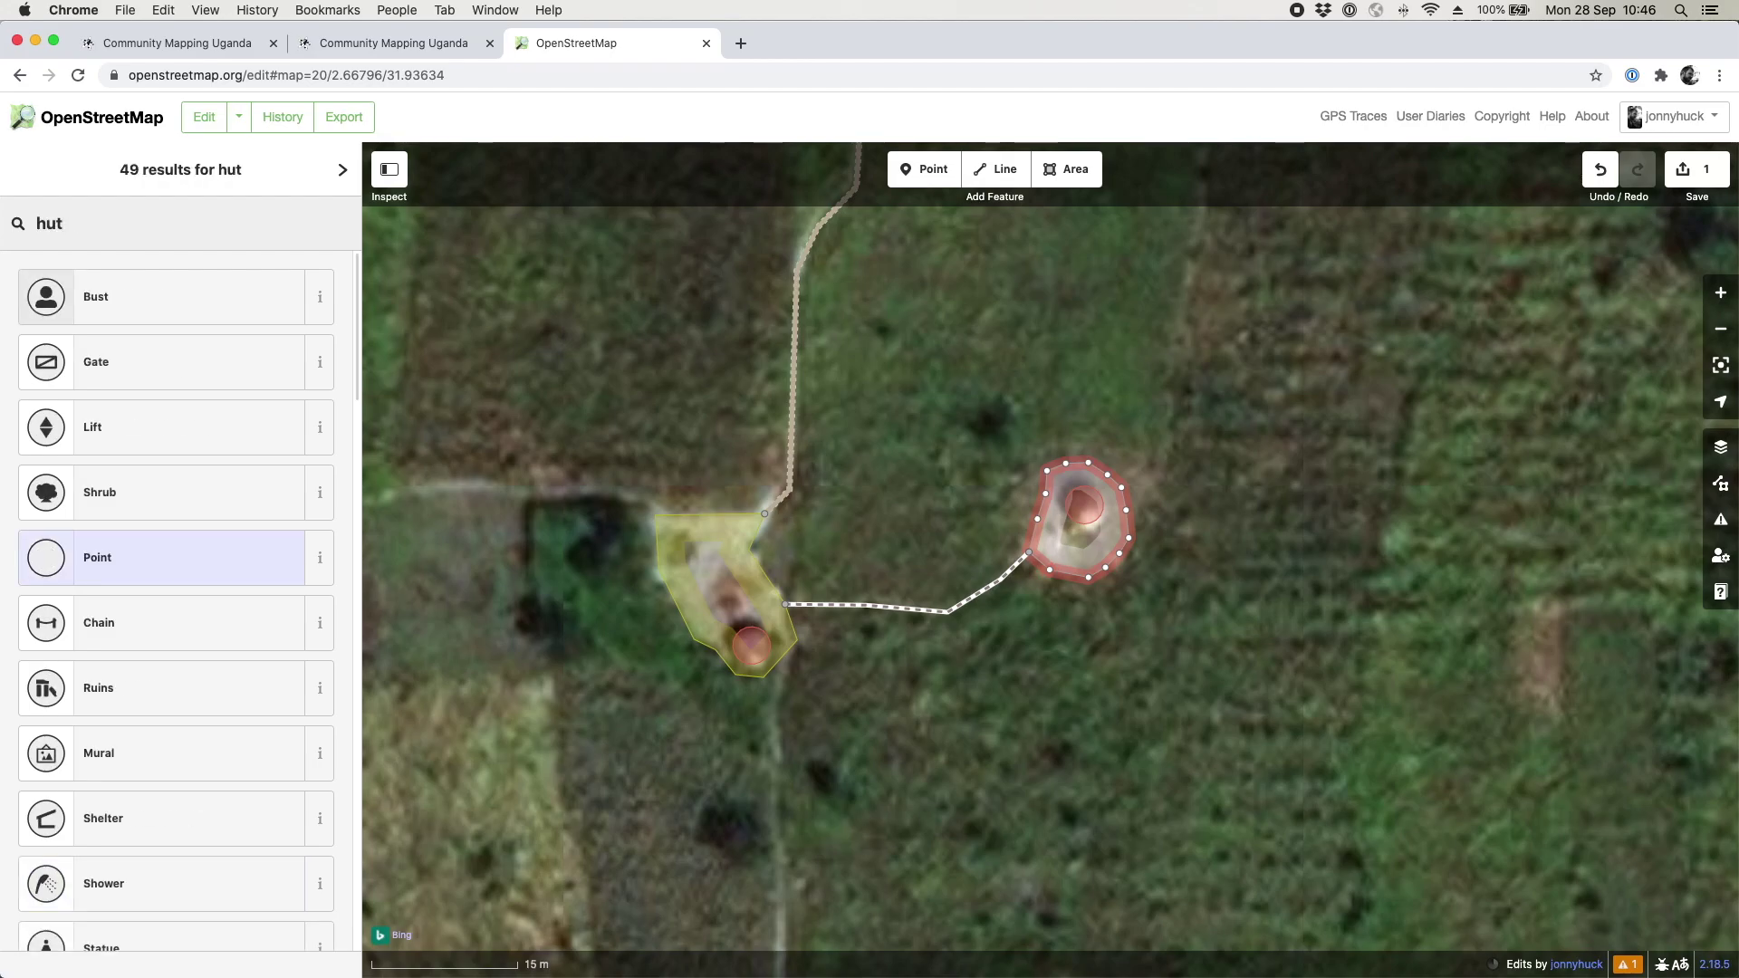
key("BackSpace")
key("BackSpace")
key("BackSpace")
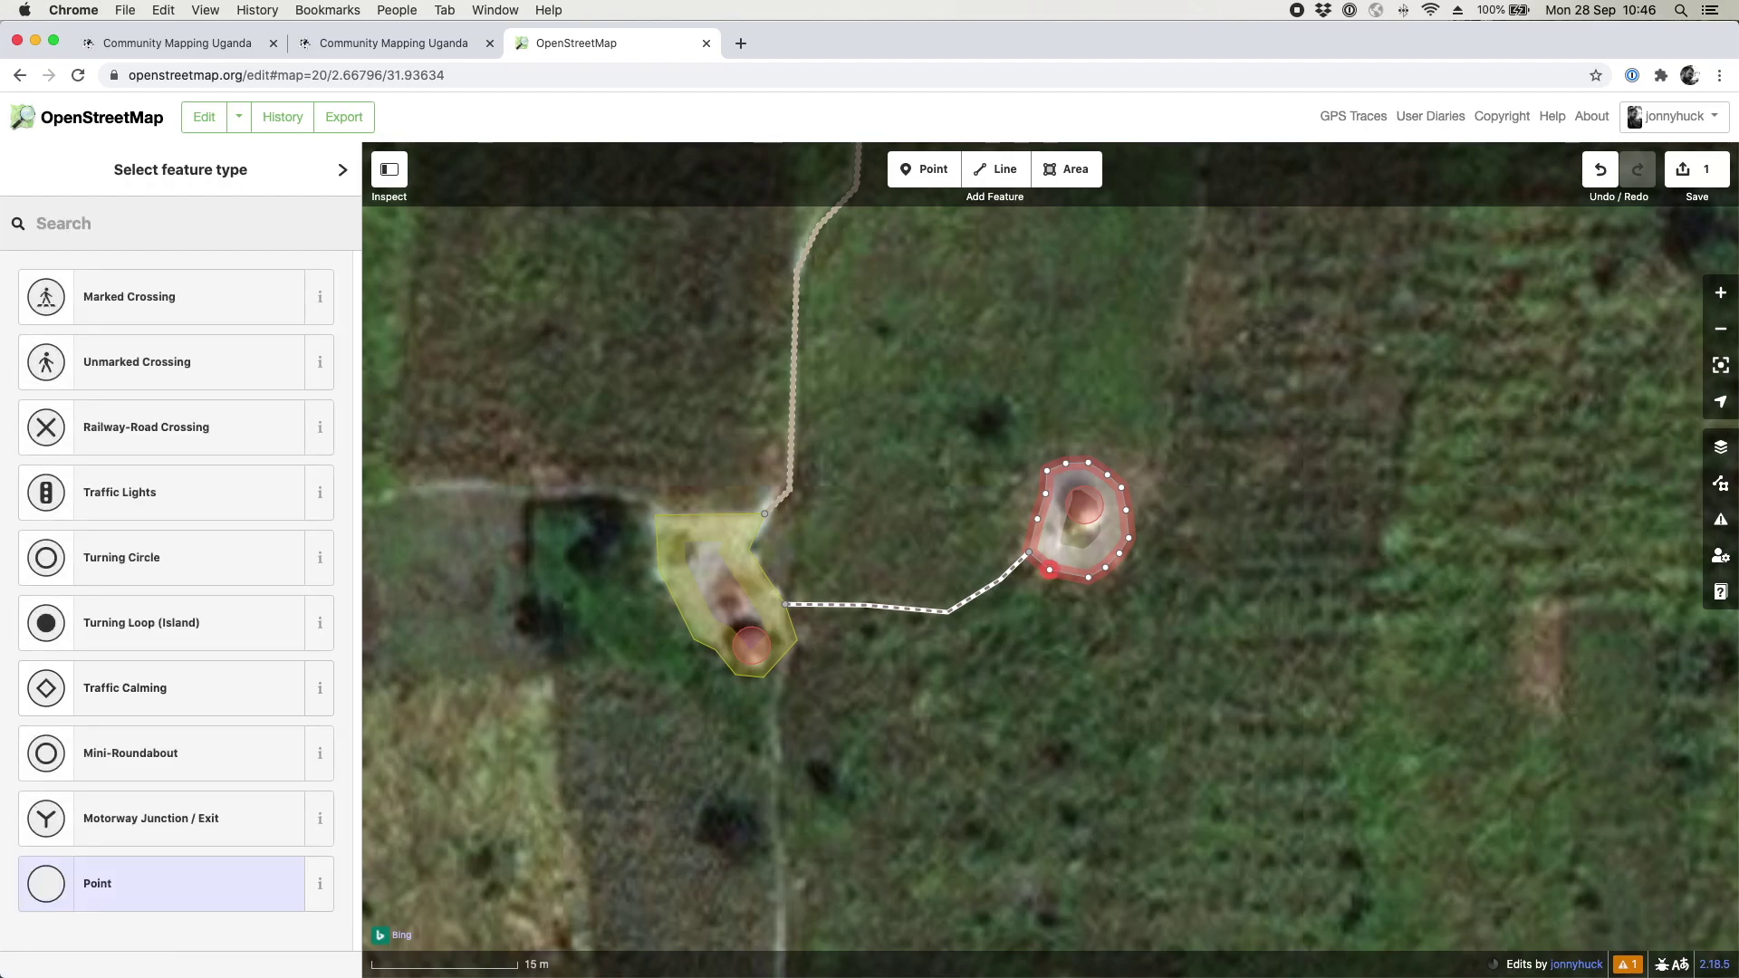
type("resi")
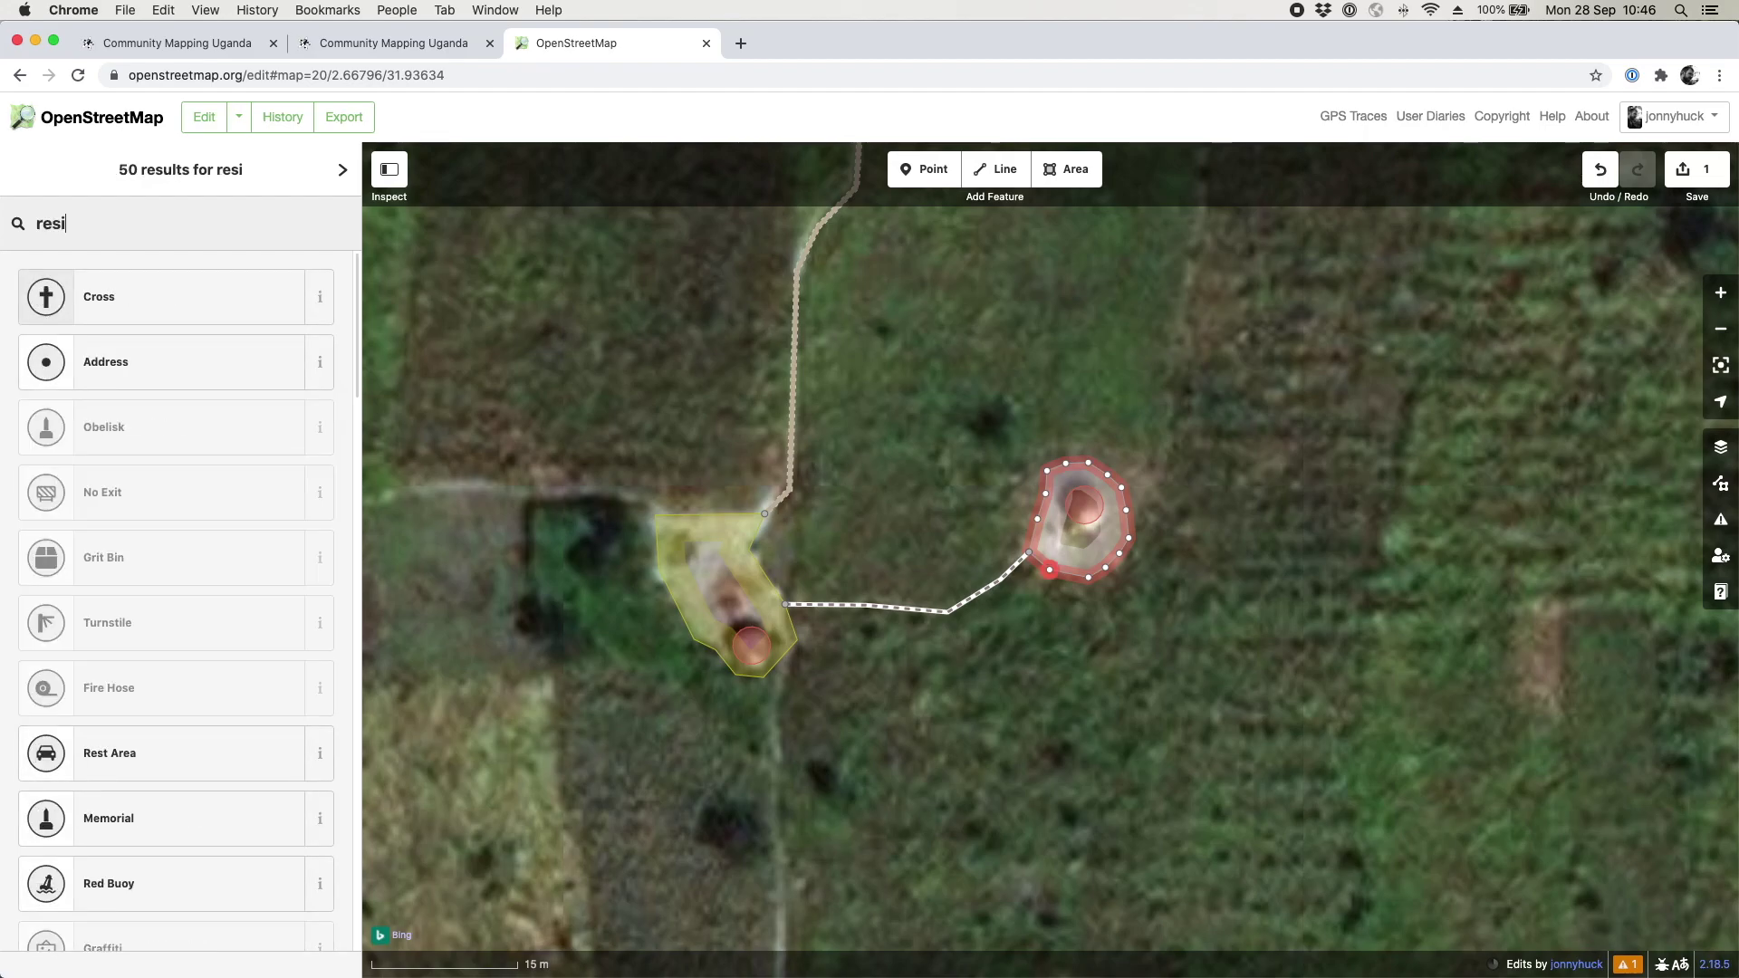
key("BackSpace")
key("BackSpace")
key("BackSpace")
key("BackSpace")
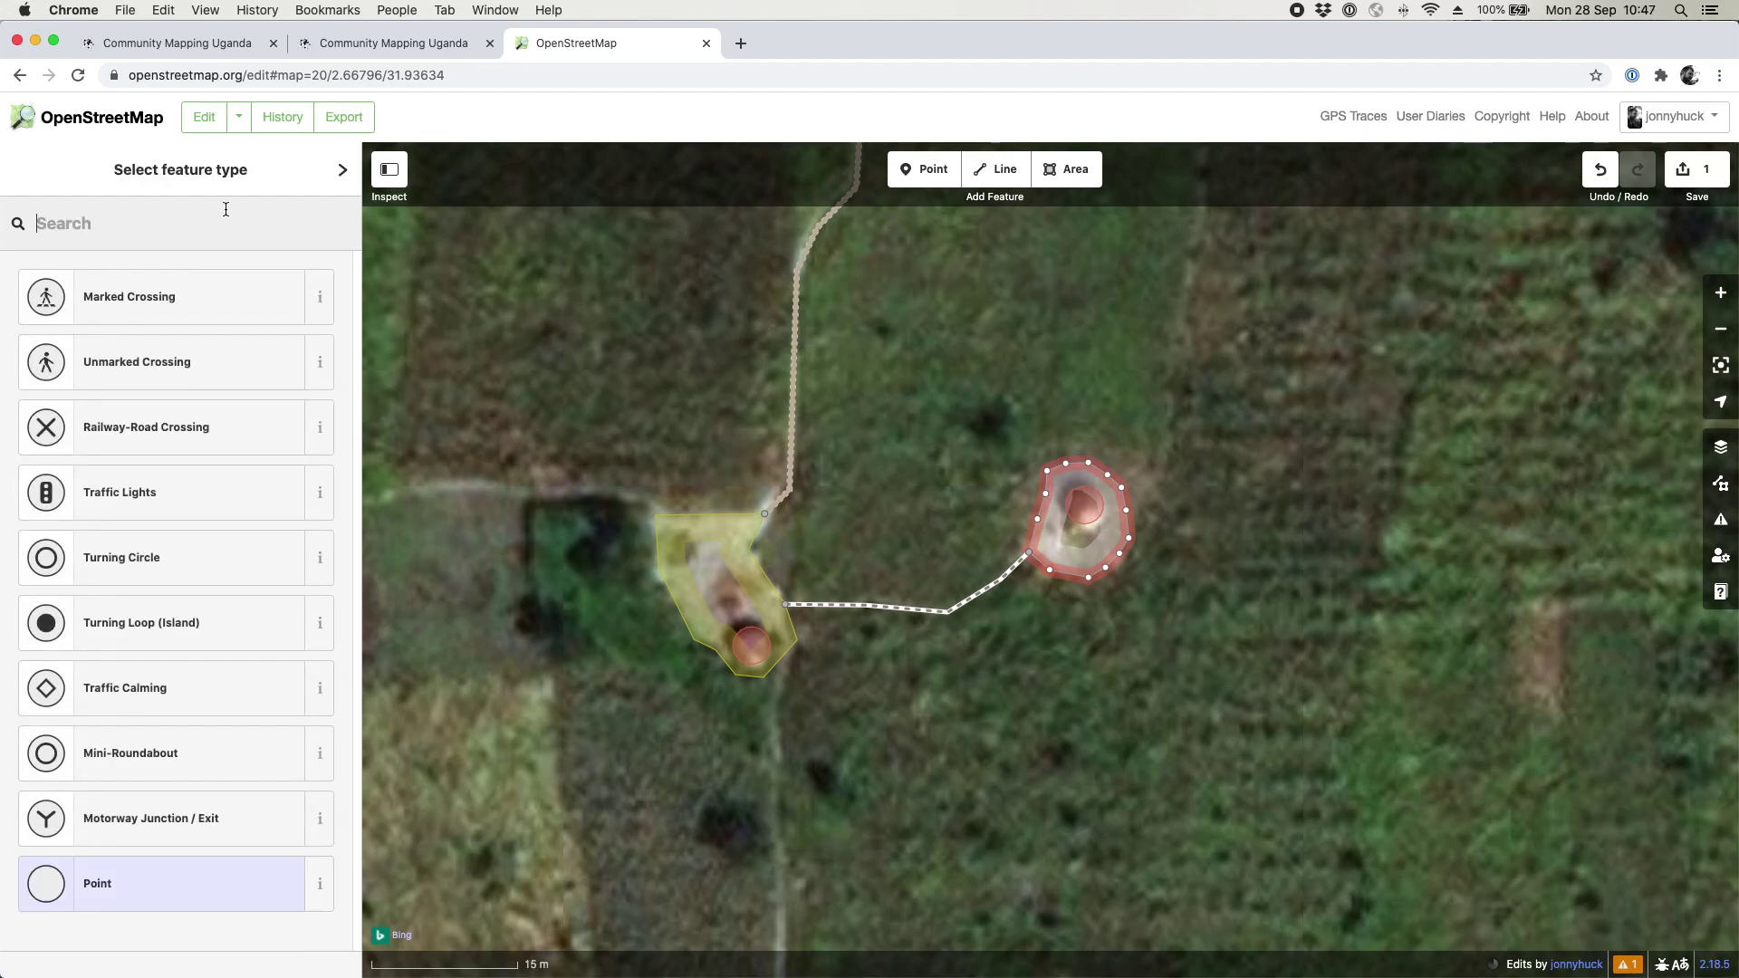
Step: Select the new outline around the eastern hut and assign it the Residential Area feature type
left_click(1076, 569)
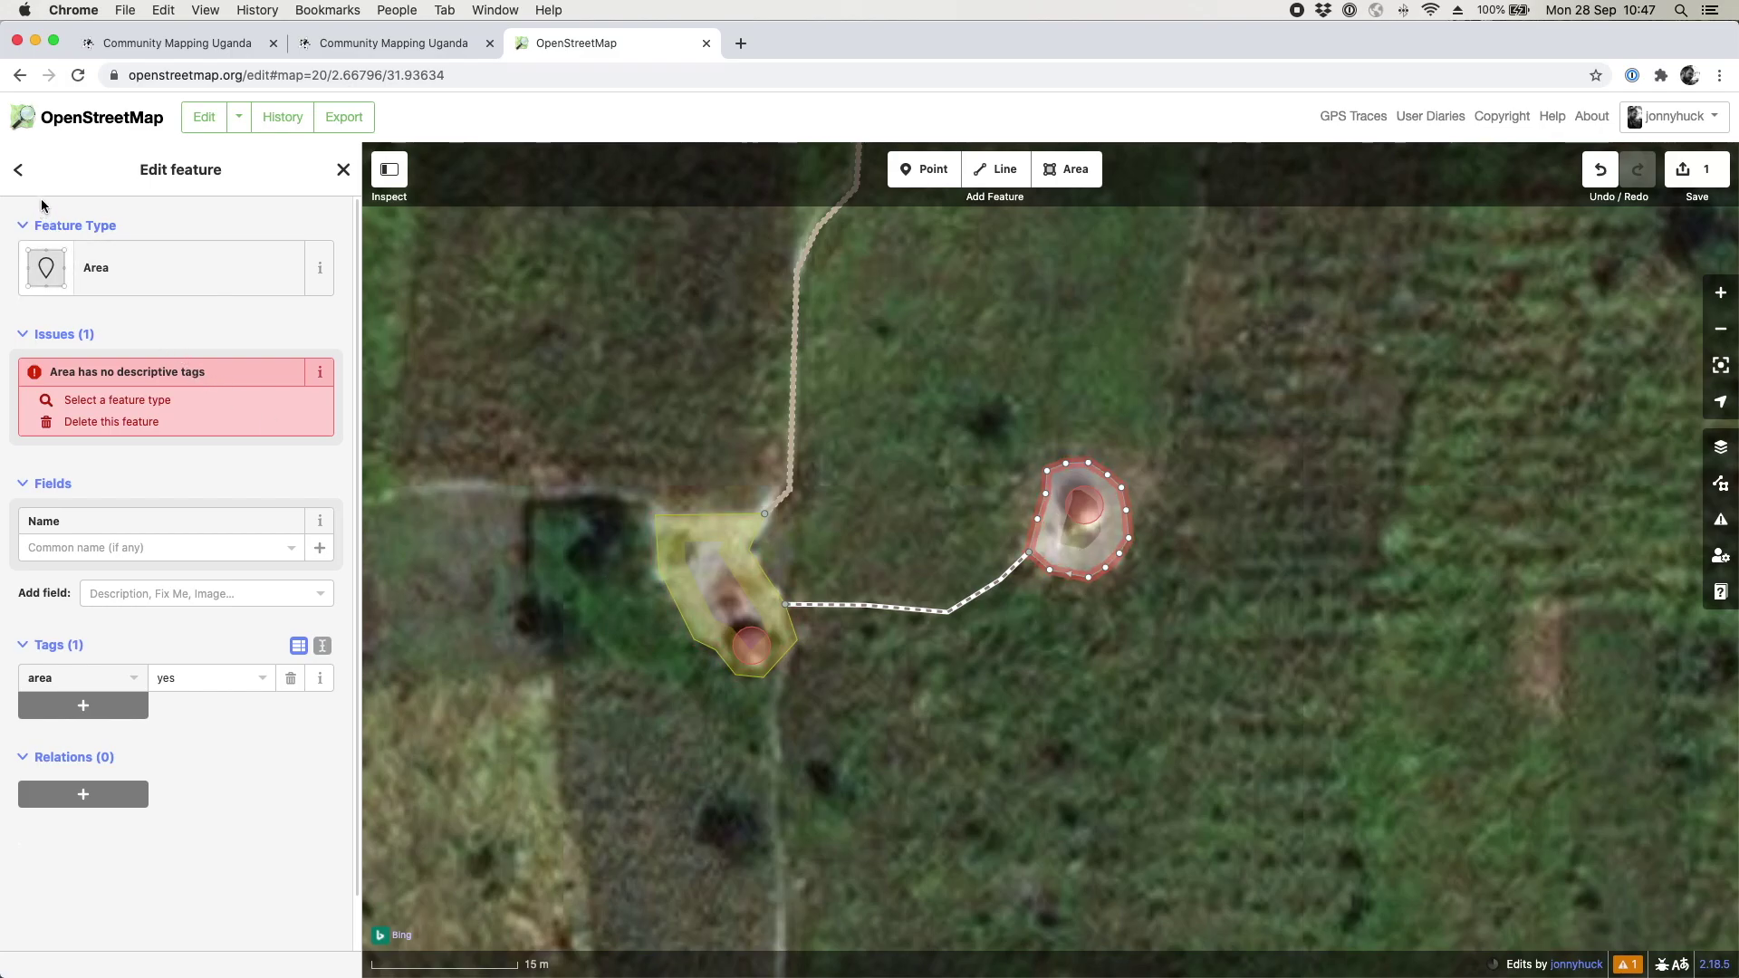
left_click(131, 246)
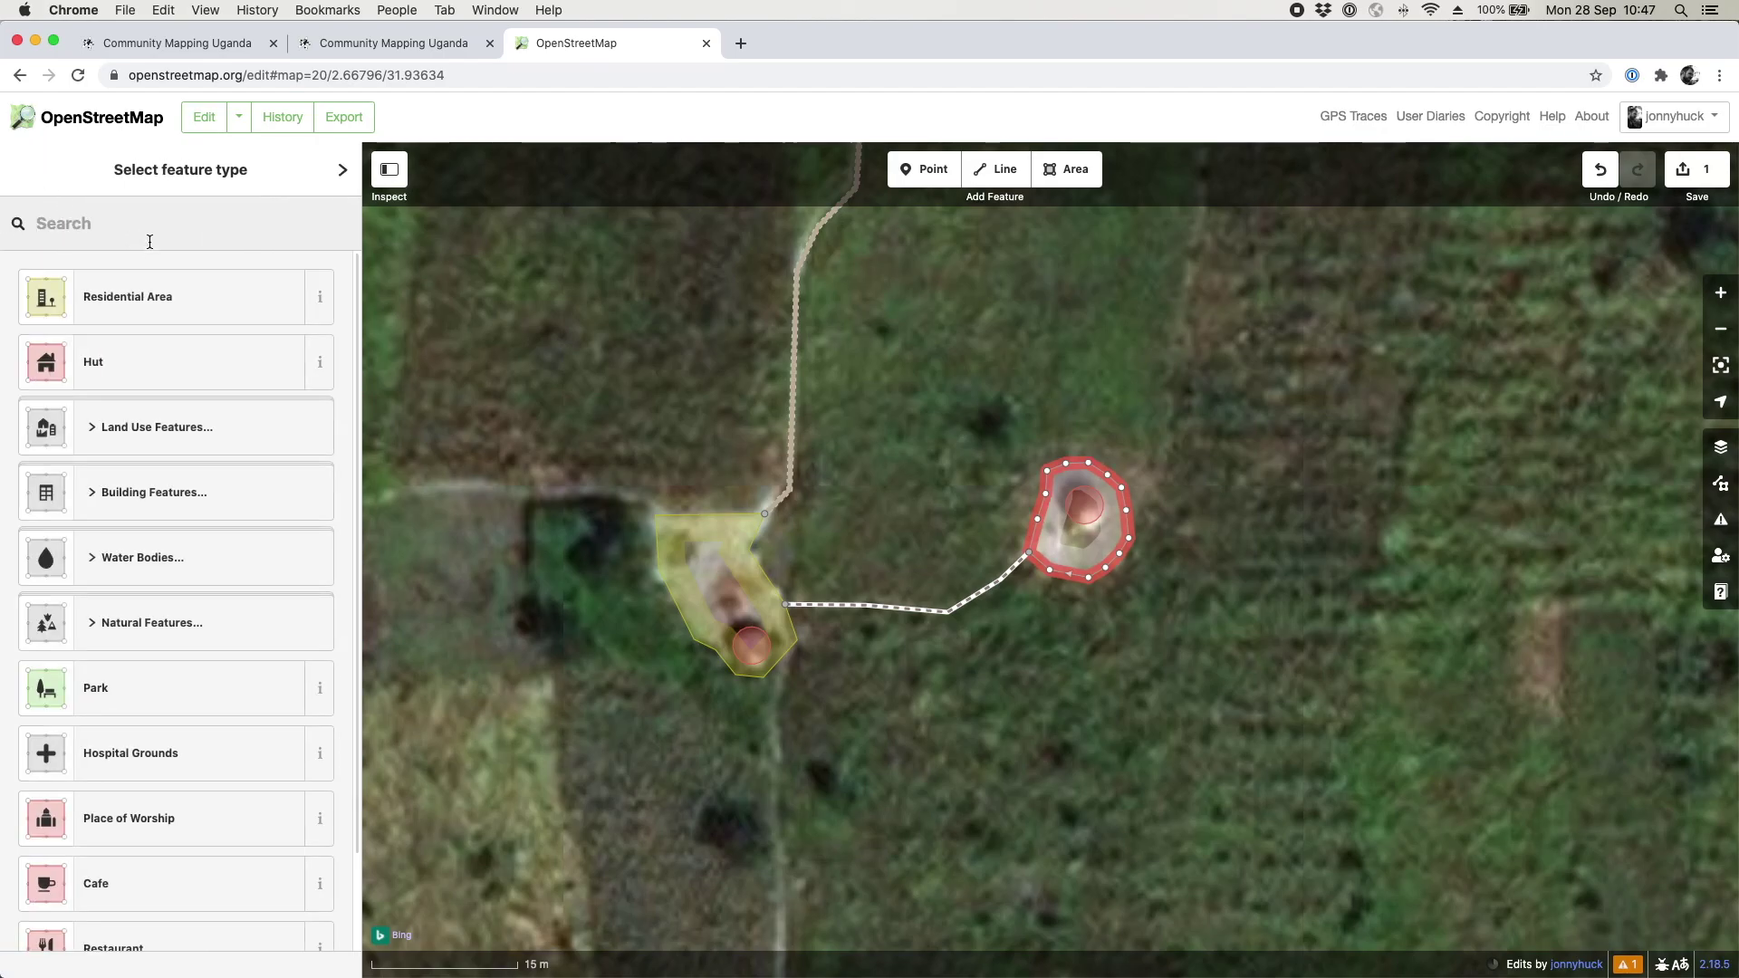
left_click(141, 295)
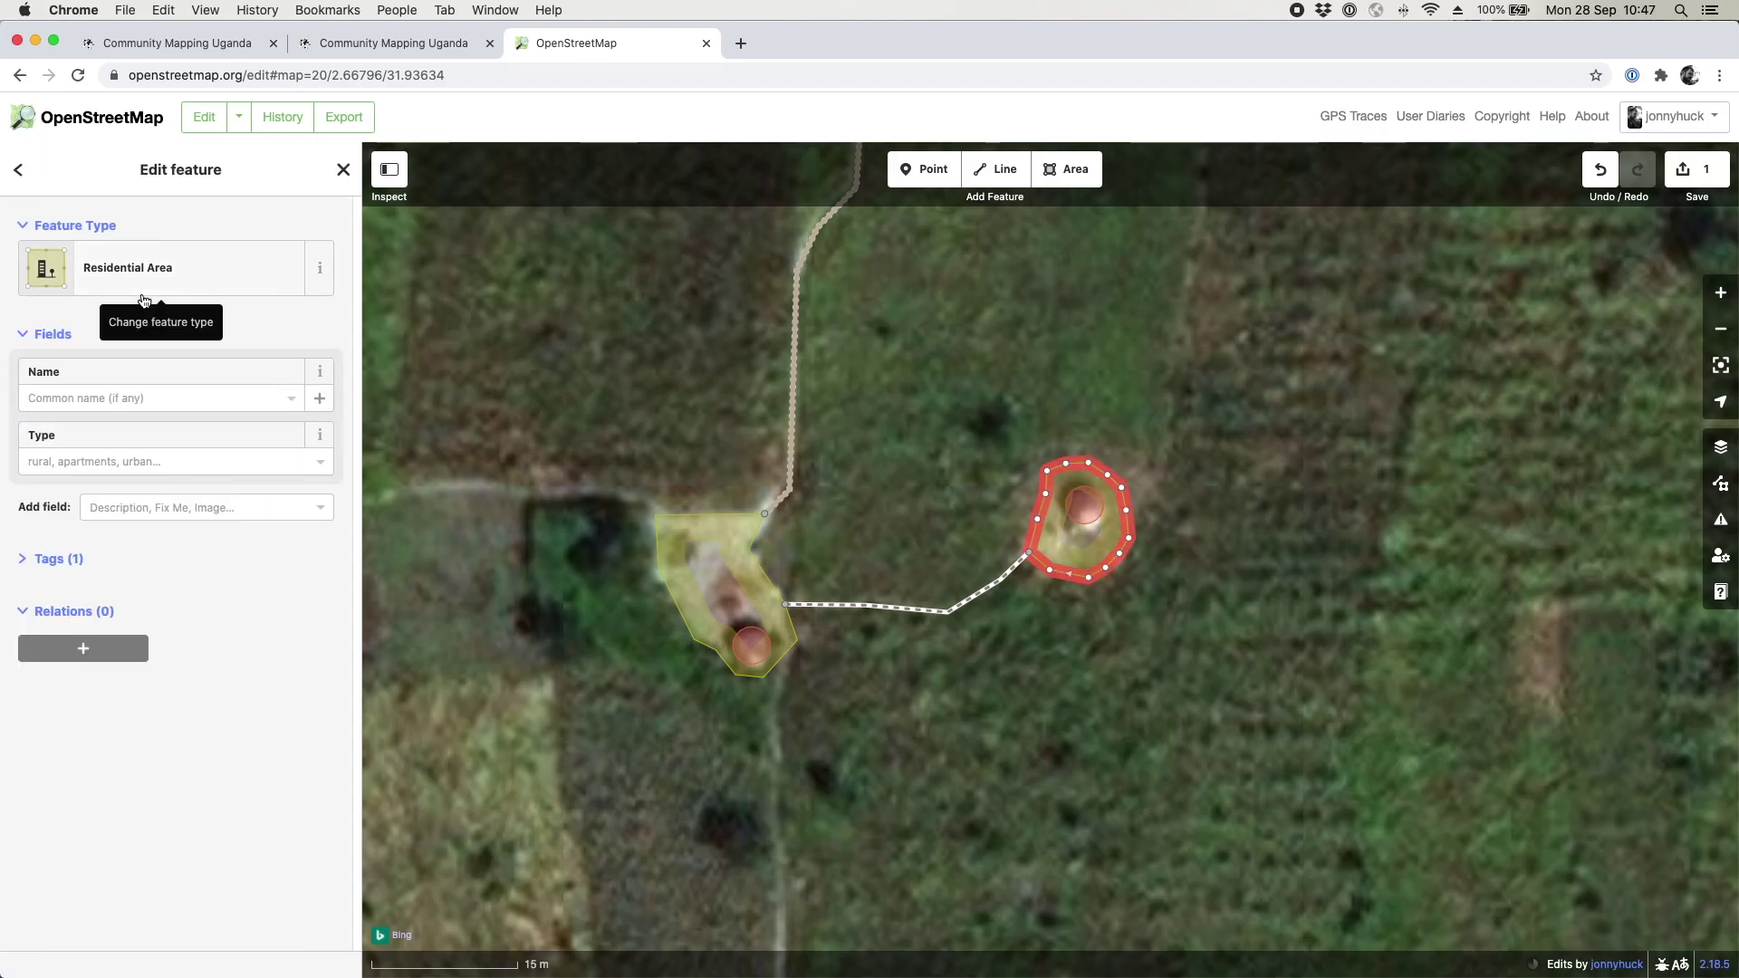
left_click(343, 169)
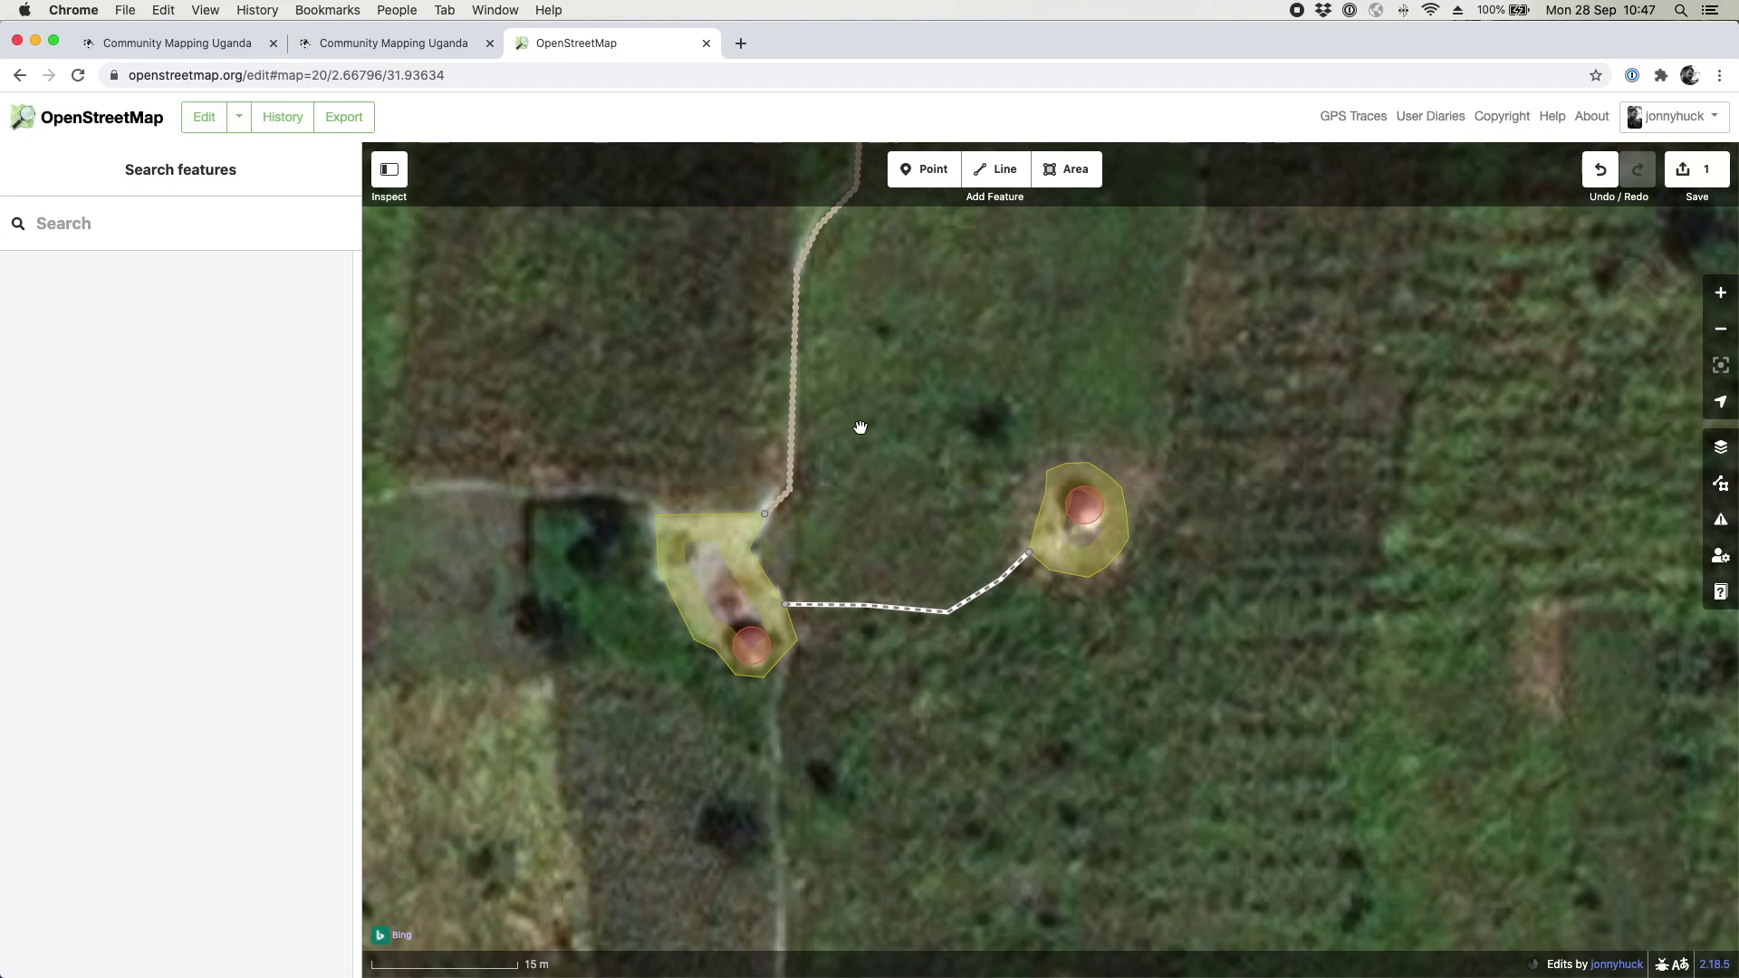
scroll(858, 431, "down", 3)
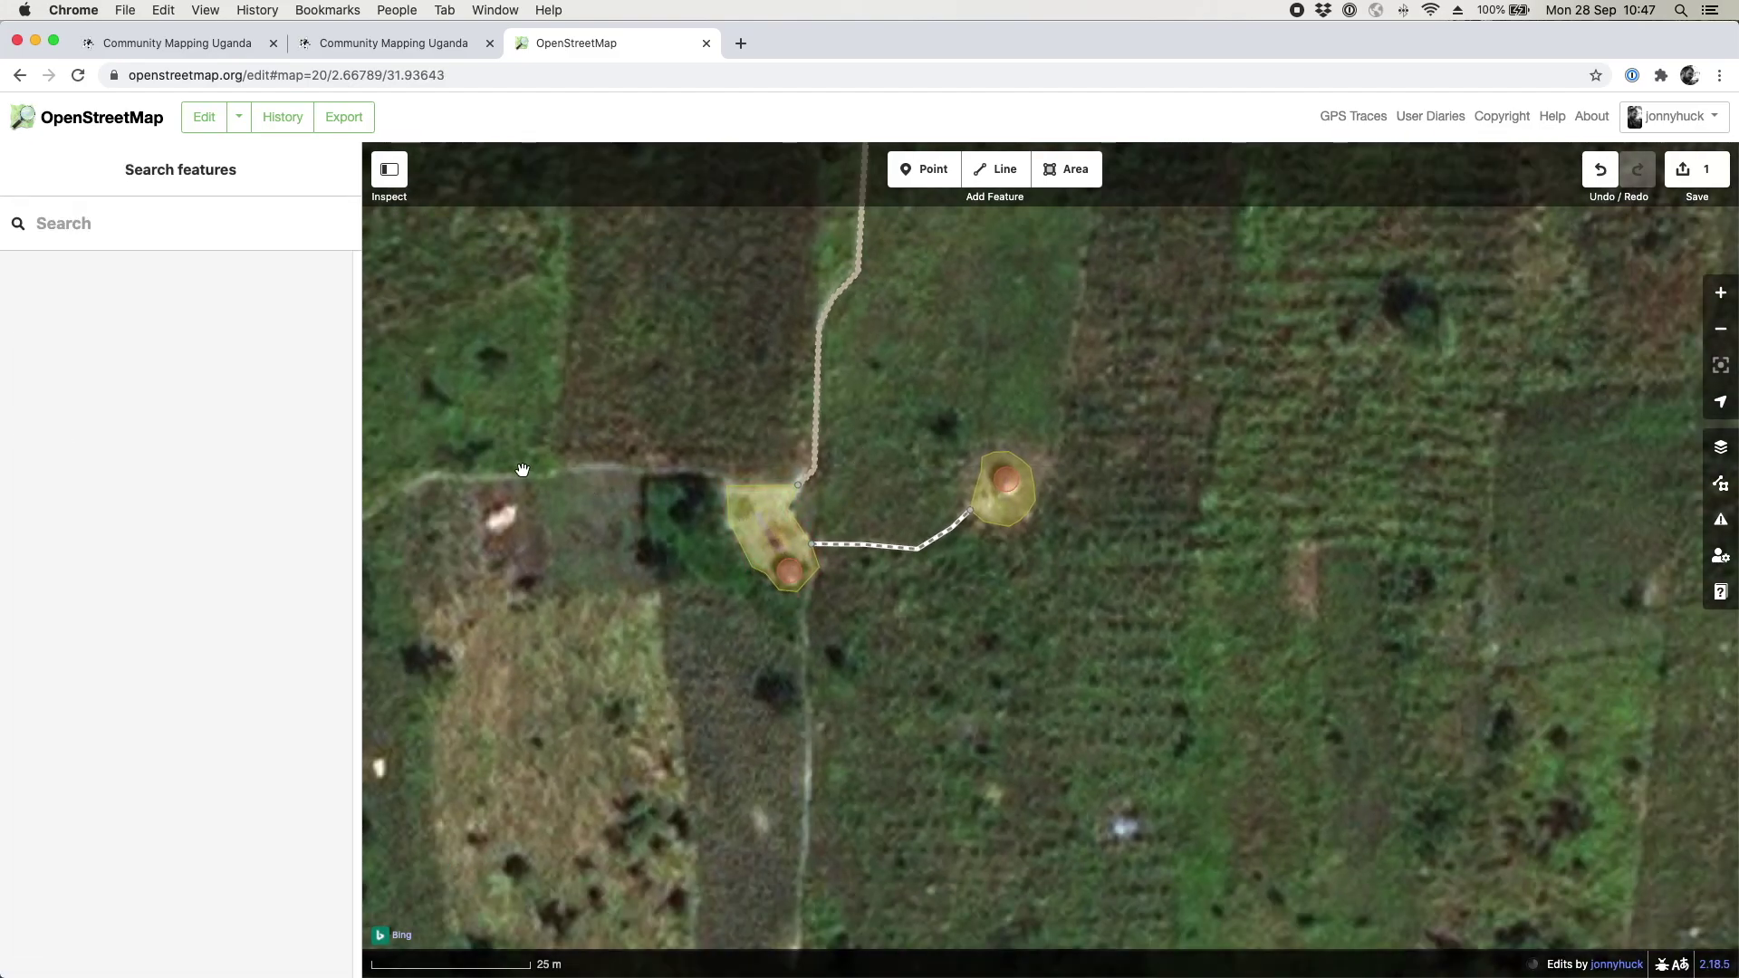
scroll(979, 571, "down", 2)
scroll(979, 572, "down", 2)
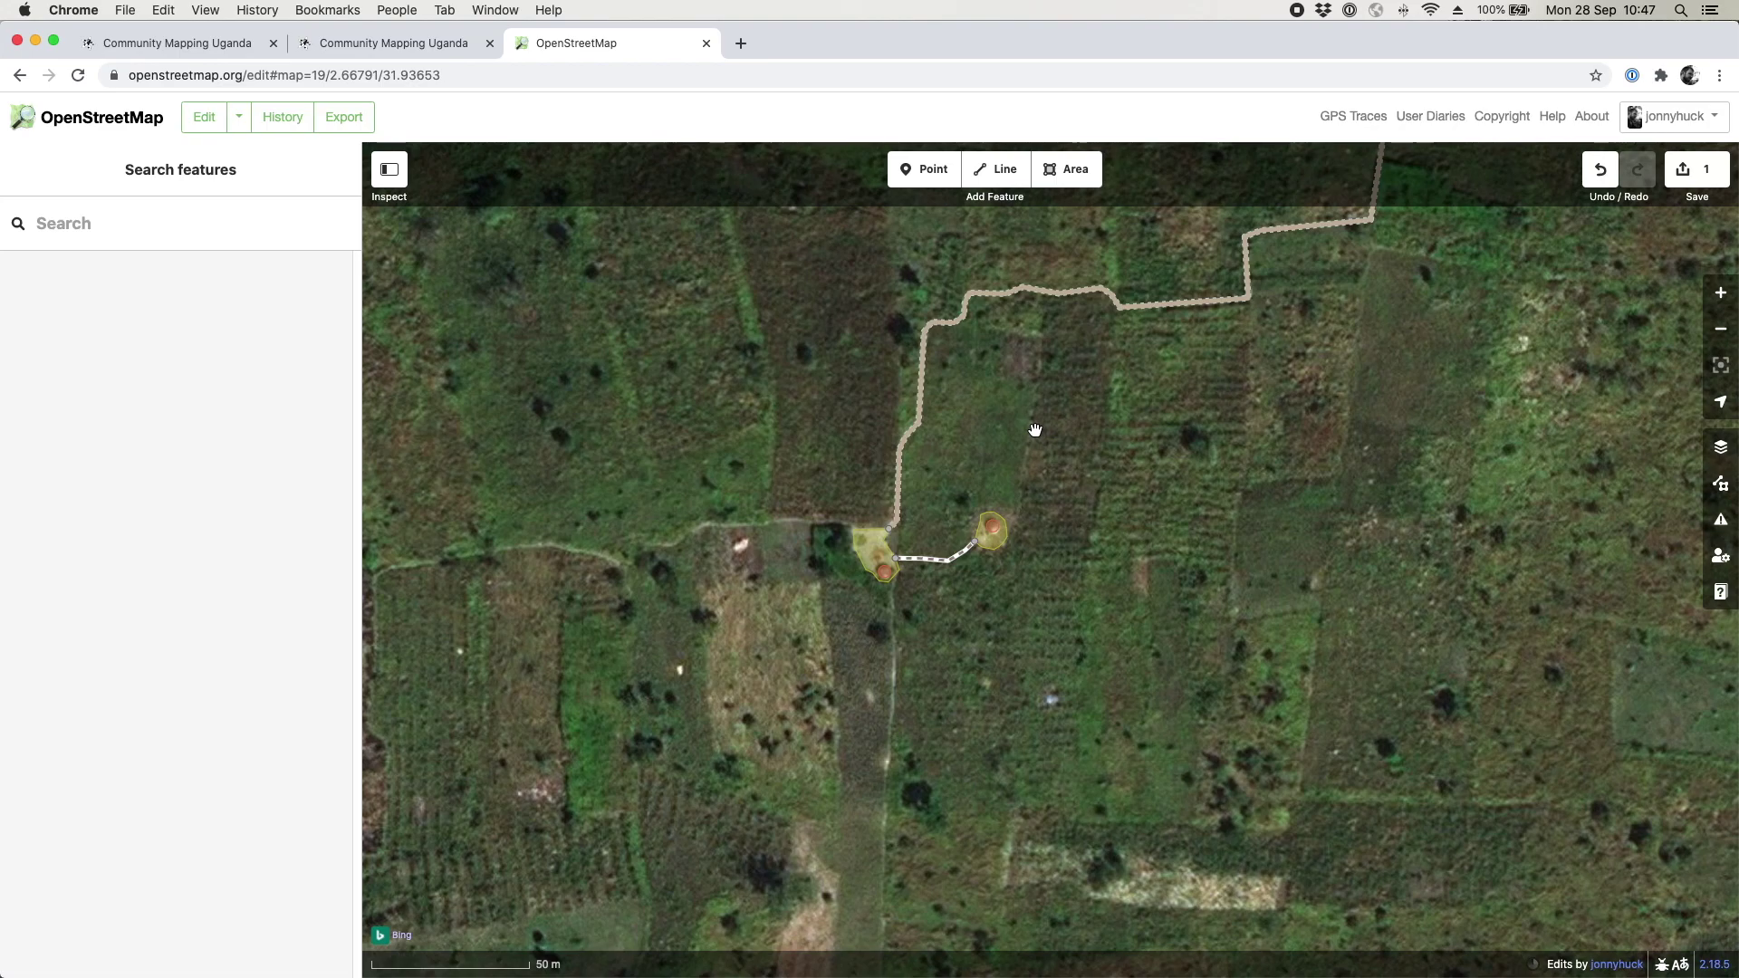
left_click(414, 51)
left_click(598, 48)
left_click(1690, 169)
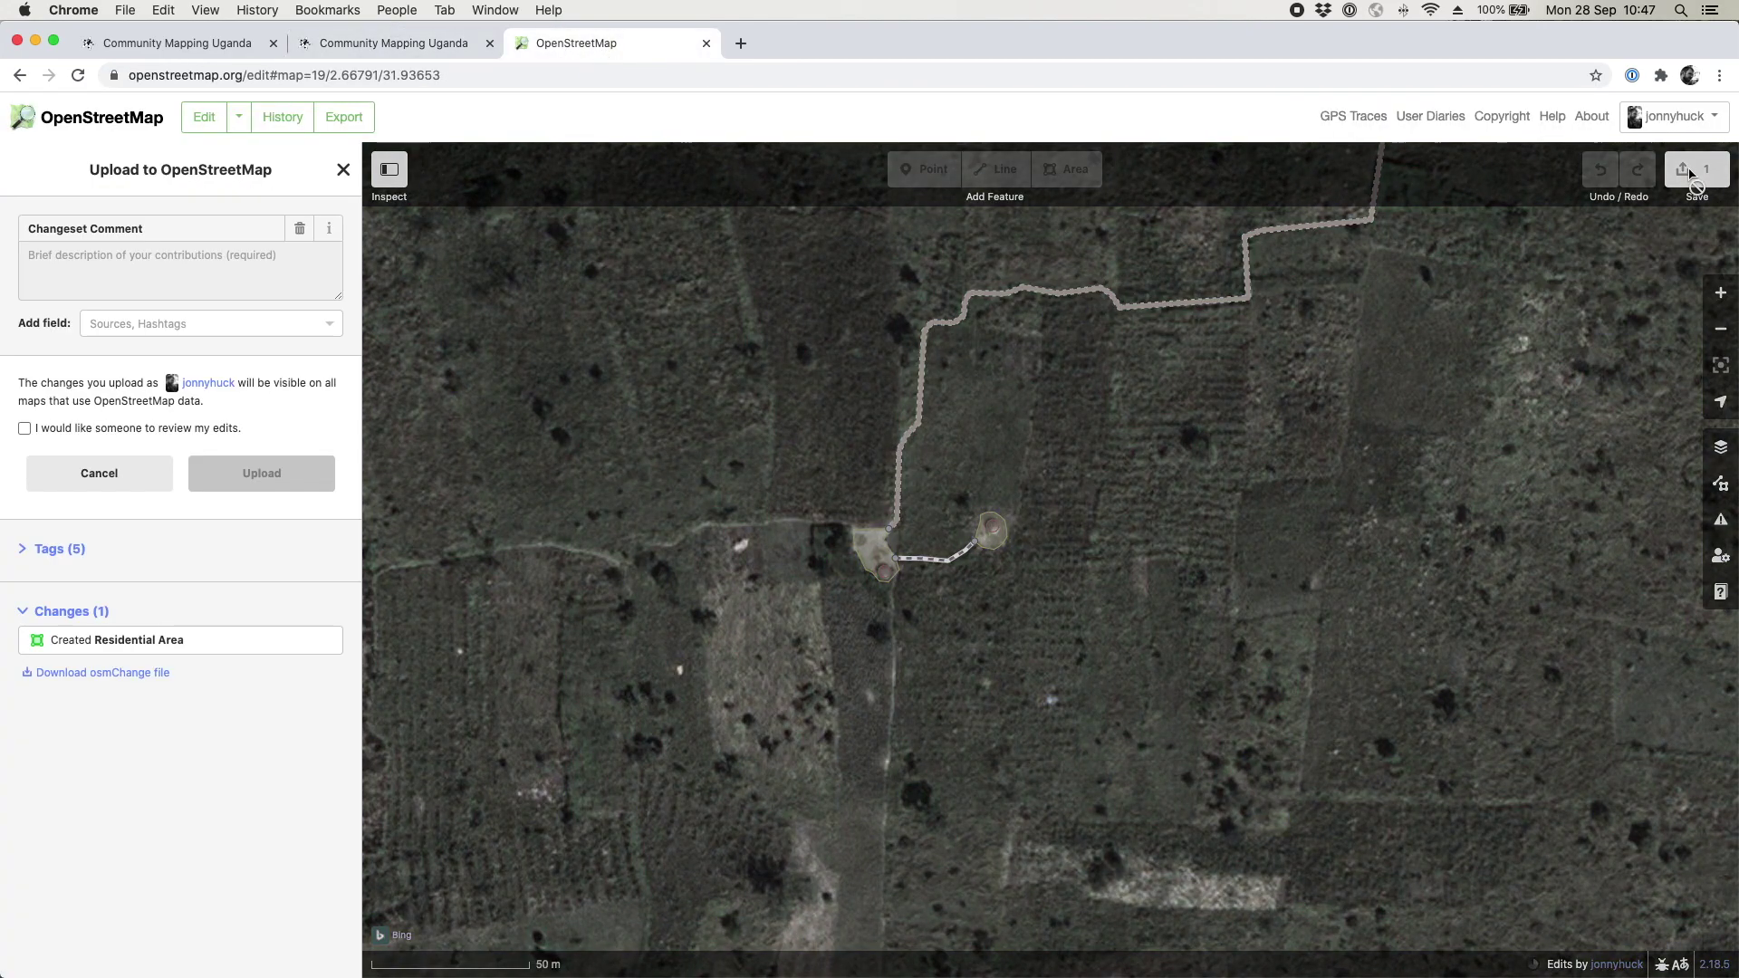
left_click(345, 171)
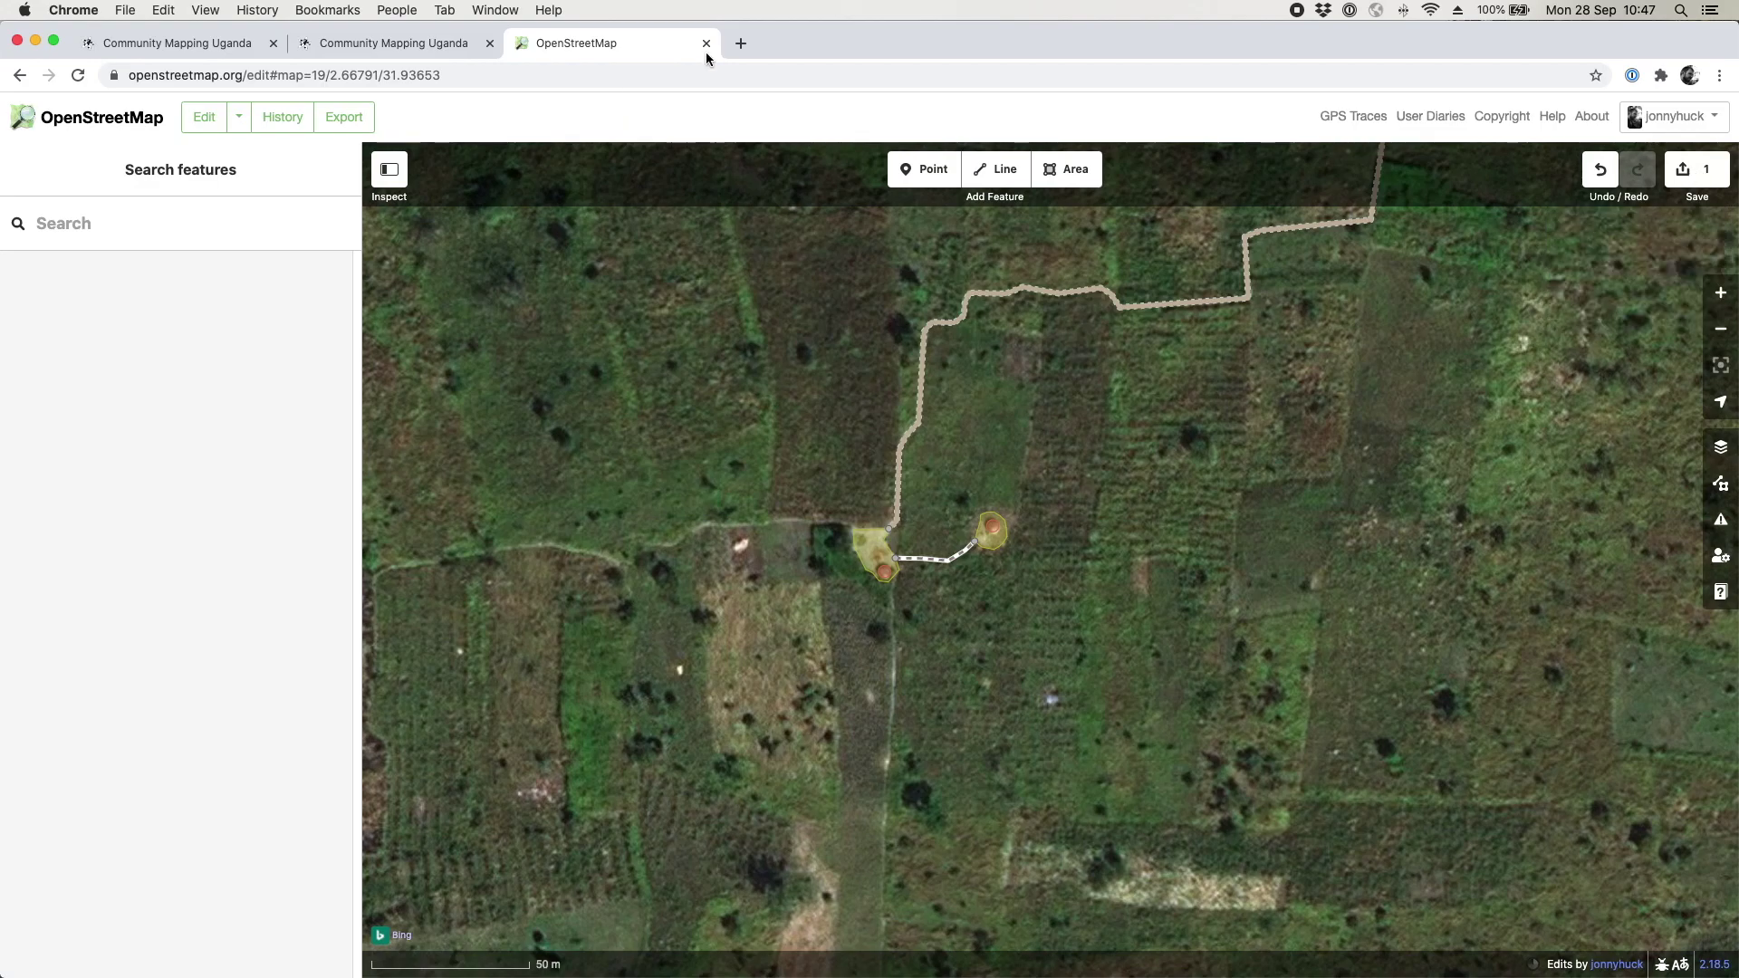
Step: Switch to the Community Mapping Uganda map, mark the current square as given up, and skip it as not sure
left_click(427, 46)
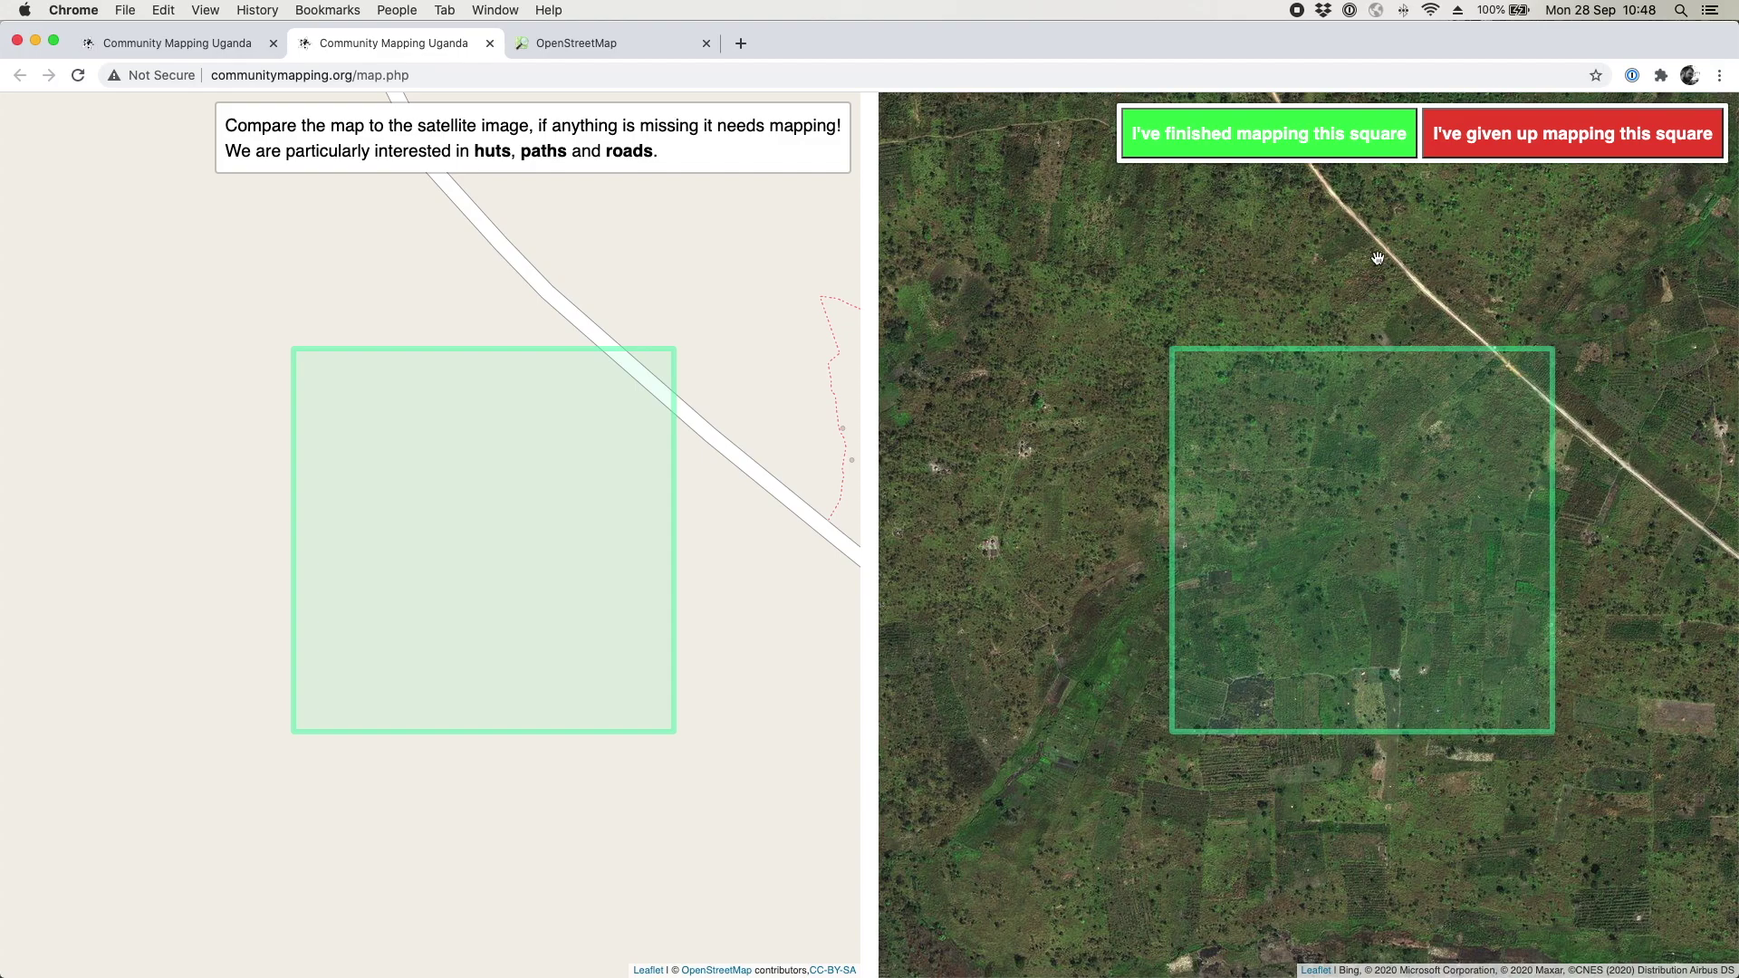
left_click(1569, 141)
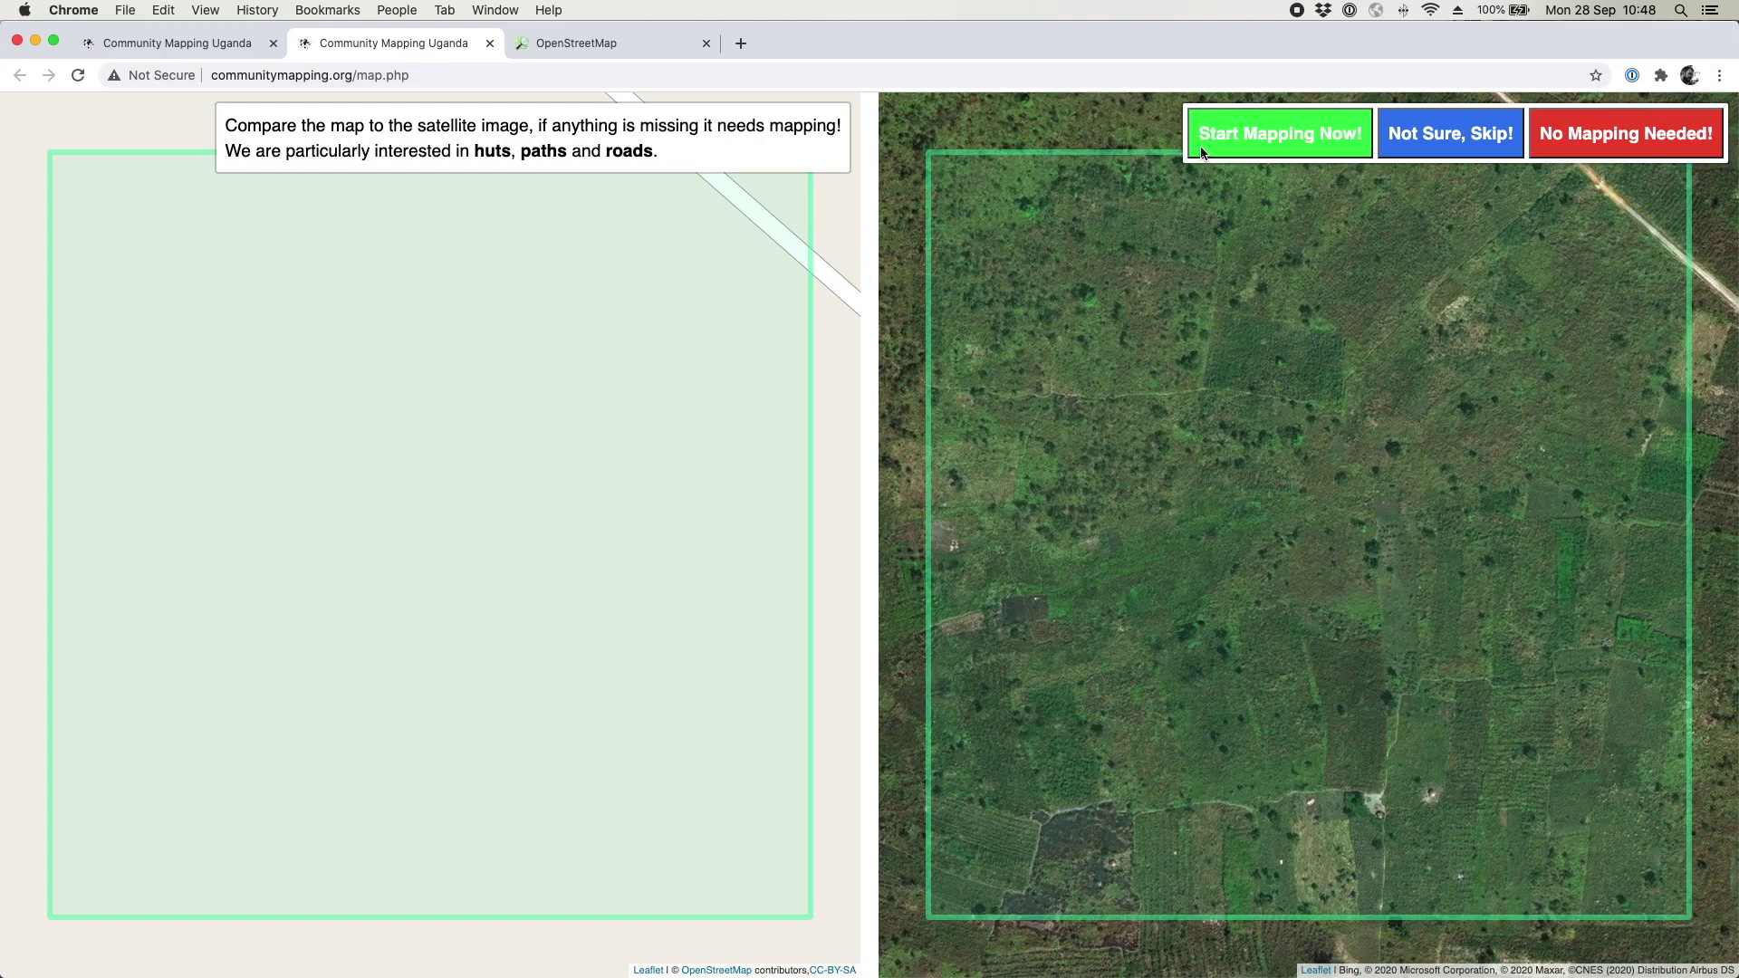
left_click(1450, 138)
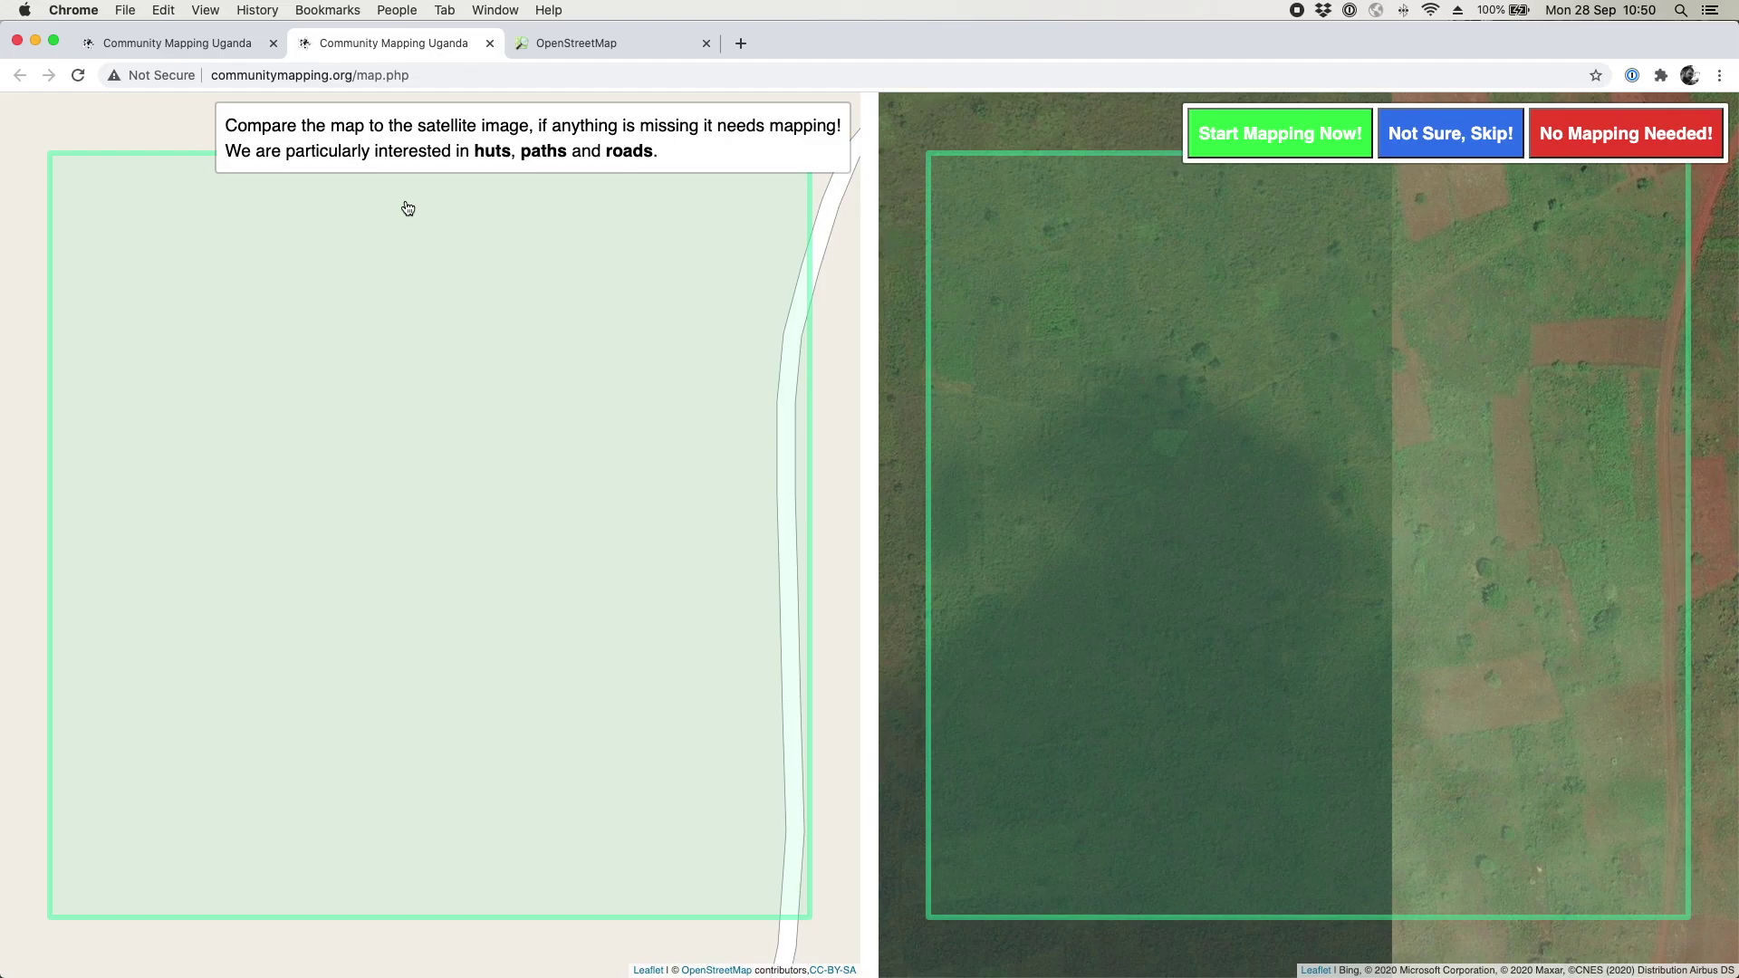
Step: Return to the Community Mapping Uganda homepage and view the contact details at the end of the page
left_click(196, 47)
left_click_drag(1734, 138, 1733, 956)
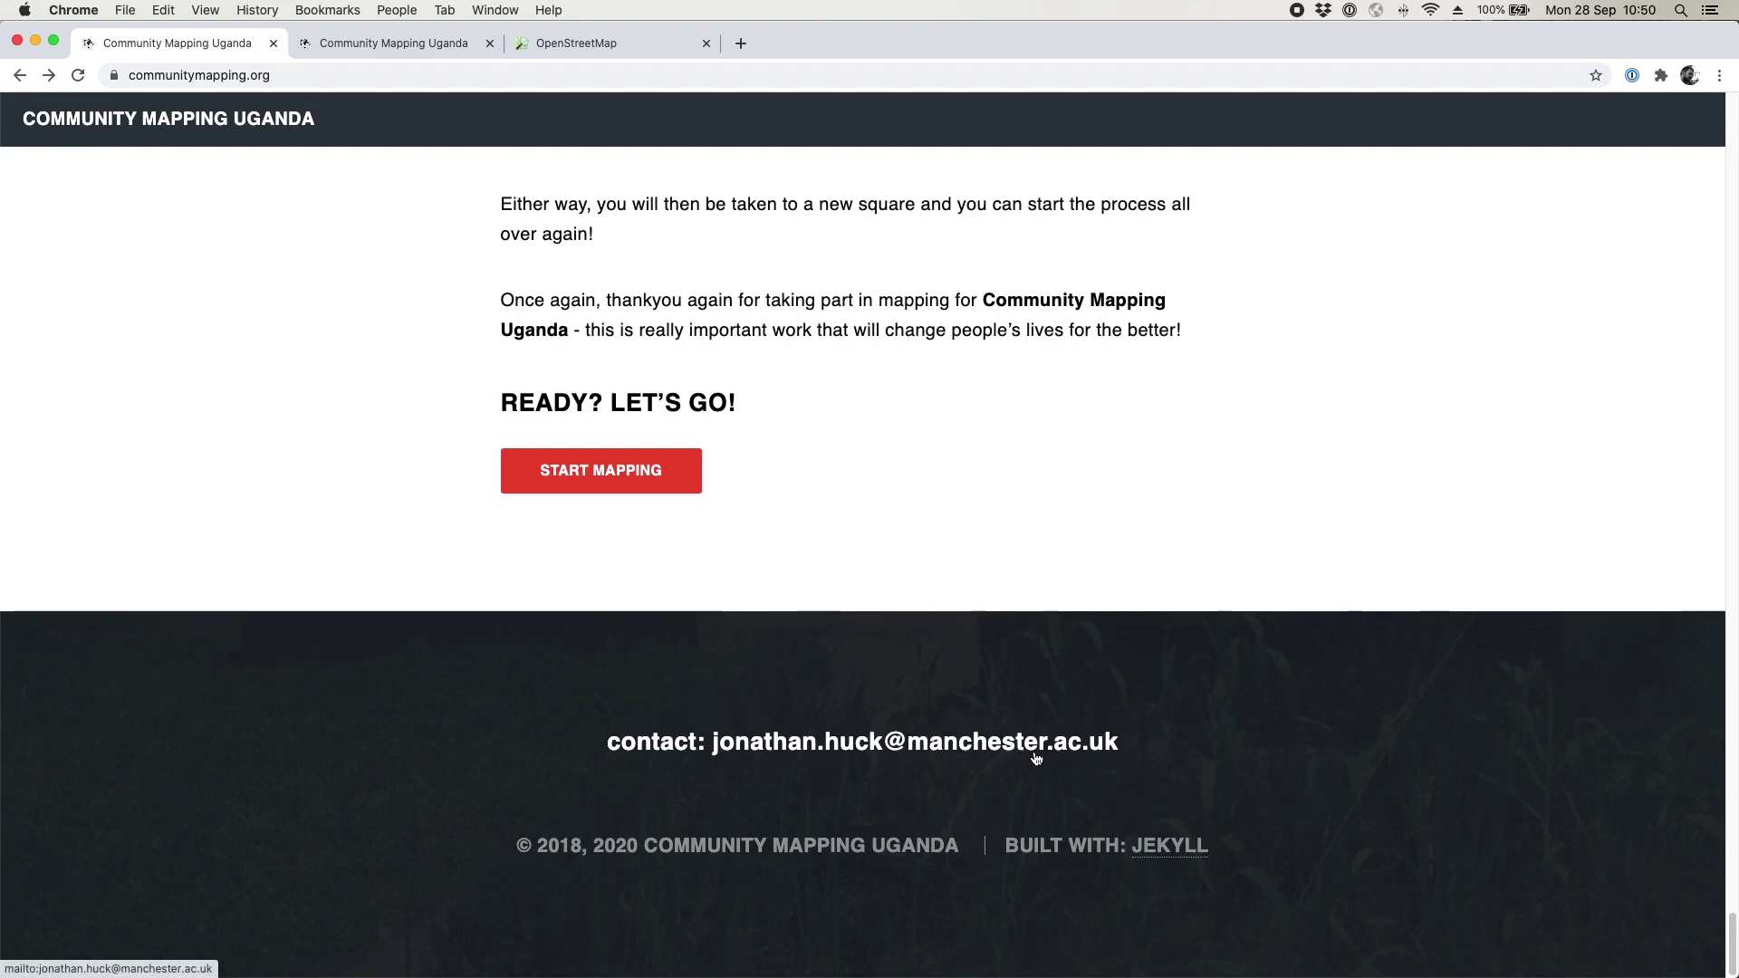